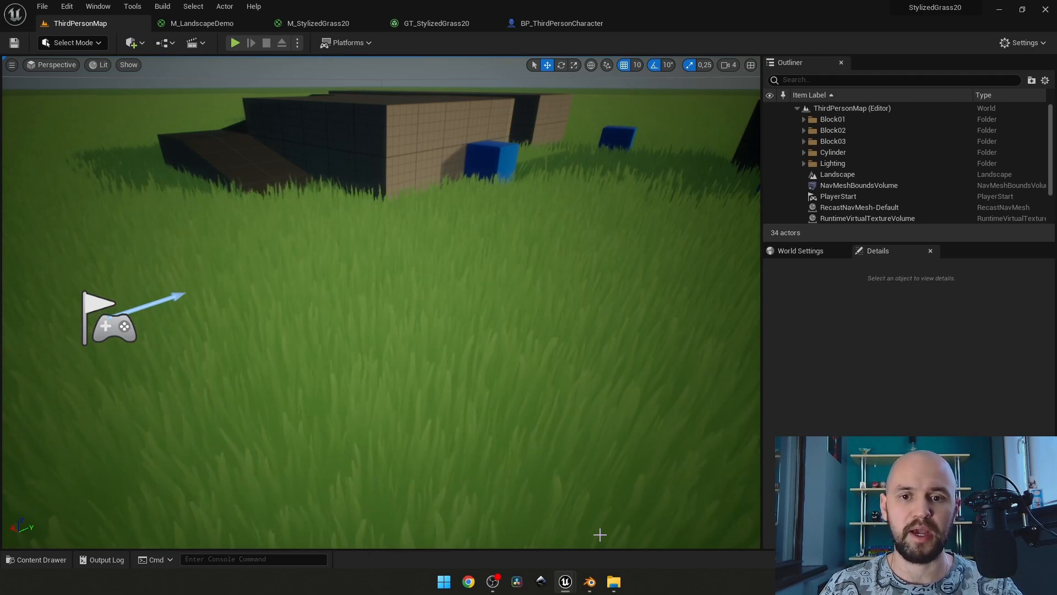
Step: Switch to Blender and inspect the SM_GrassPlane mesh in Edit Mode, selecting its four vertical faces one after another
key(alt+Tab)
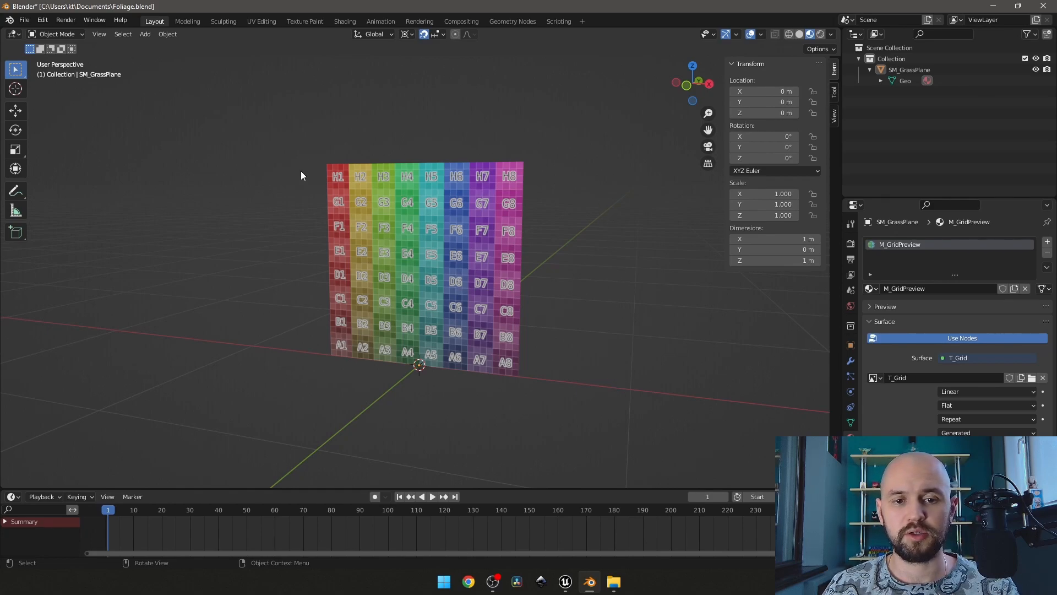
middle_drag(555, 213, 458, 224)
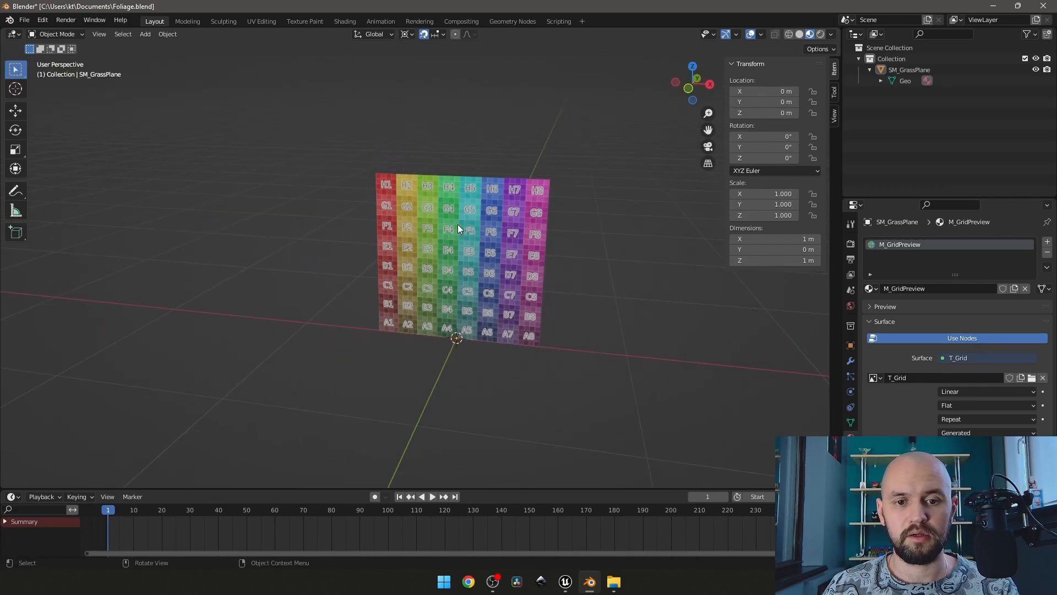
scroll(508, 228, up, 1)
mouse_move(508, 228)
middle_down()
mouse_move(513, 219)
mouse_move(487, 231)
middle_up()
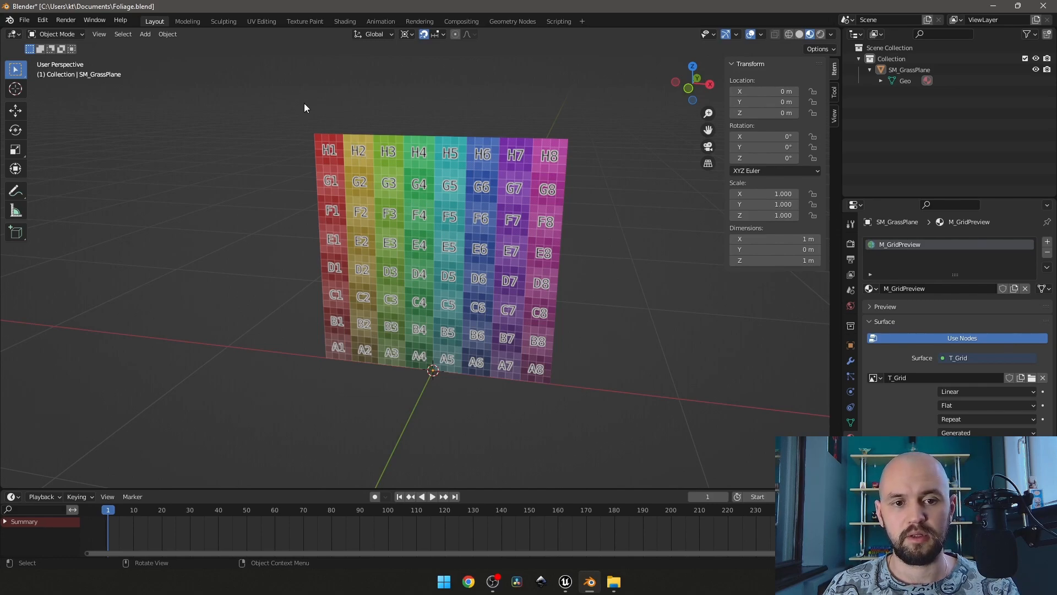
mouse_move(429, 217)
middle_down()
mouse_move(472, 214)
mouse_move(457, 189)
mouse_move(414, 215)
middle_up()
click(414, 213)
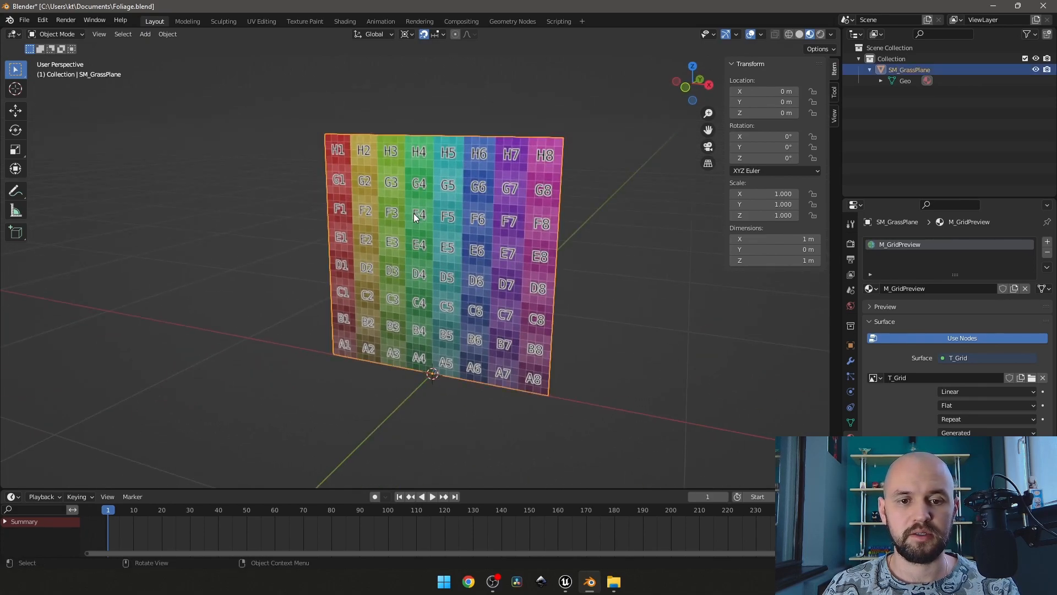
key(Tab)
click(350, 180)
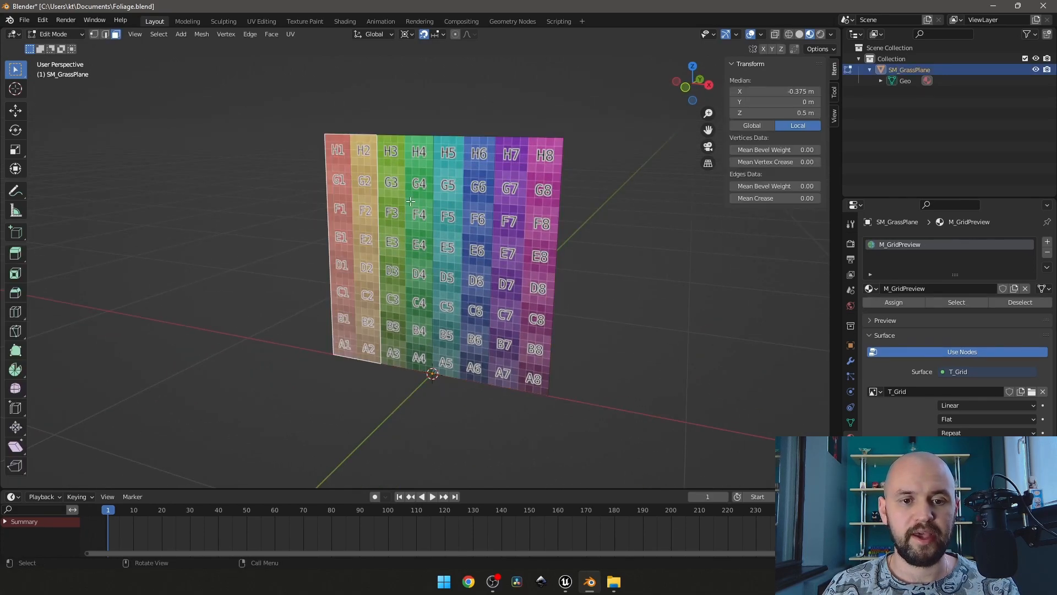
click(411, 201)
click(476, 193)
click(535, 202)
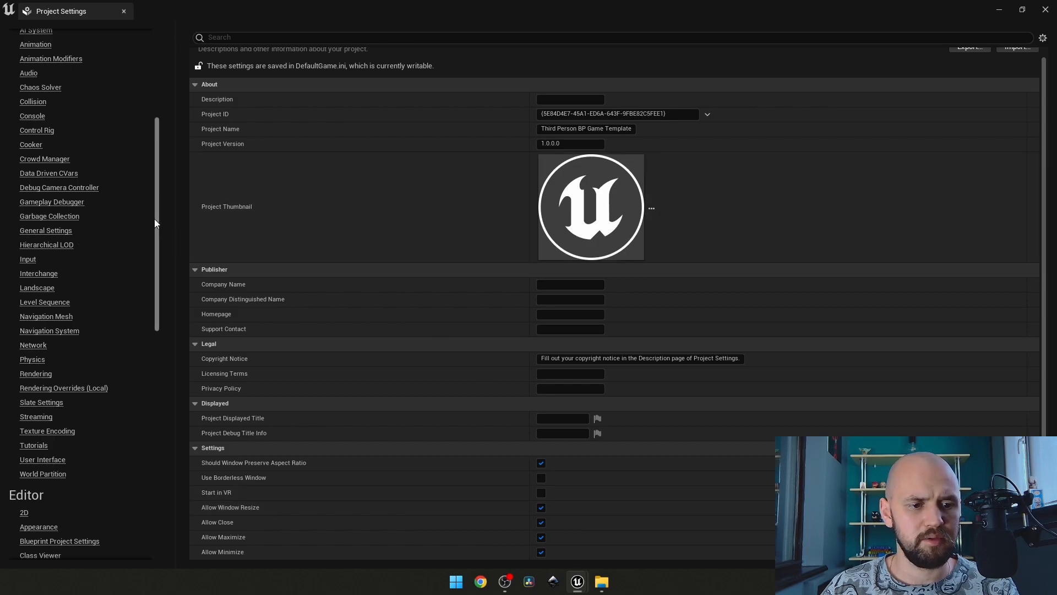
Step: Review the project's Rendering settings, covering virtual textures, global illumination, shadows, ray tracing, post-processing, anti-aliasing and optimizations
click(44, 374)
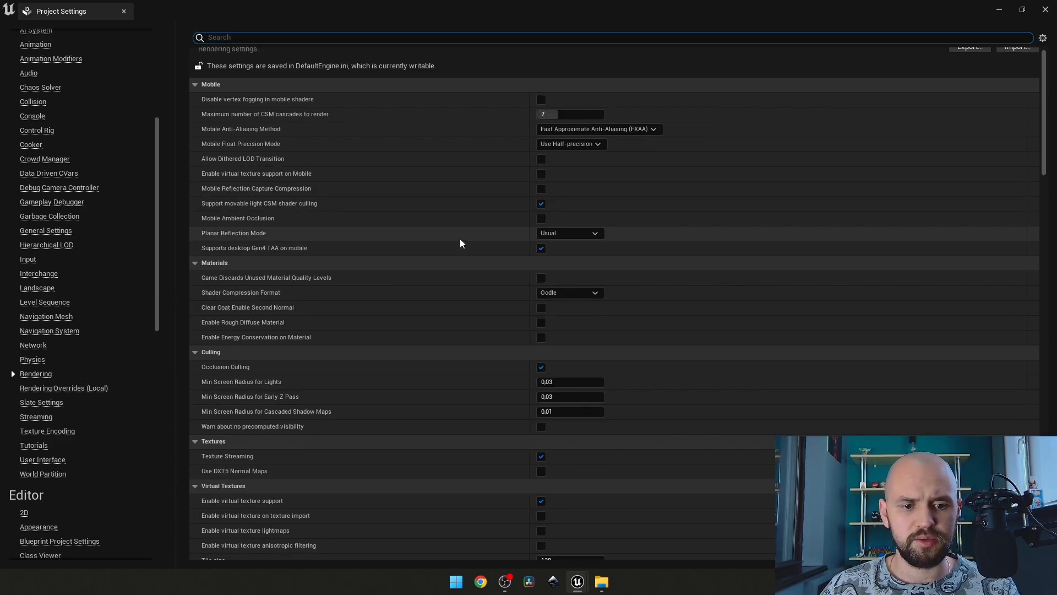
scroll(460, 243, down, 5)
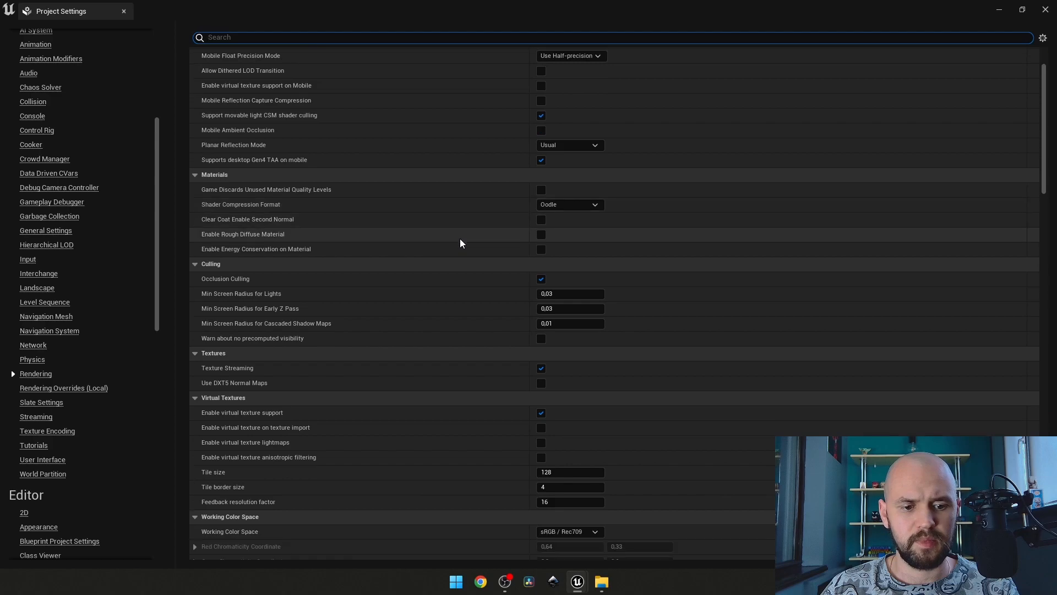
scroll(460, 243, down, 2)
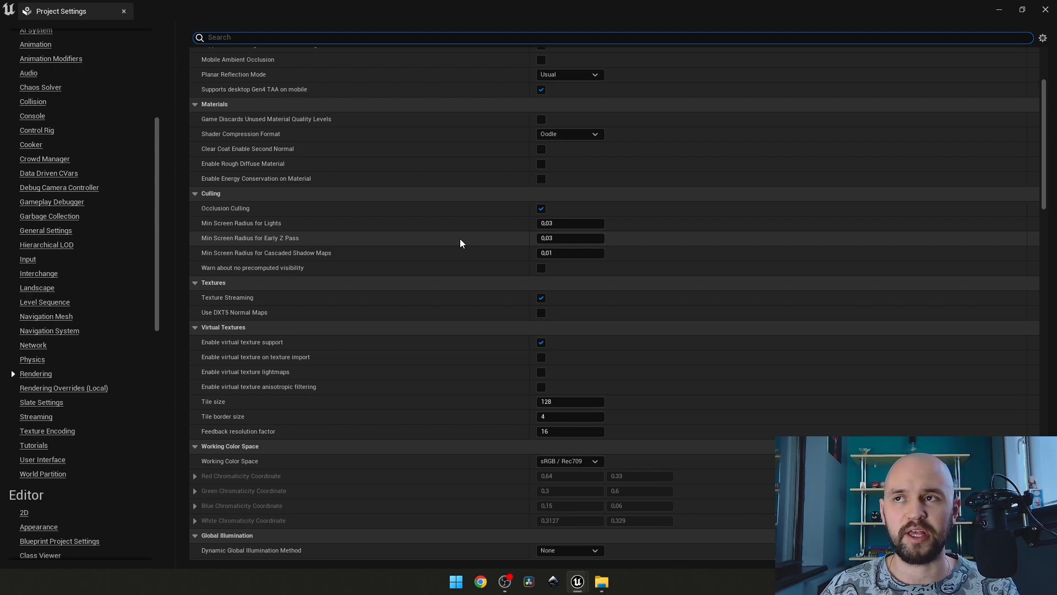
scroll(460, 243, down, 5)
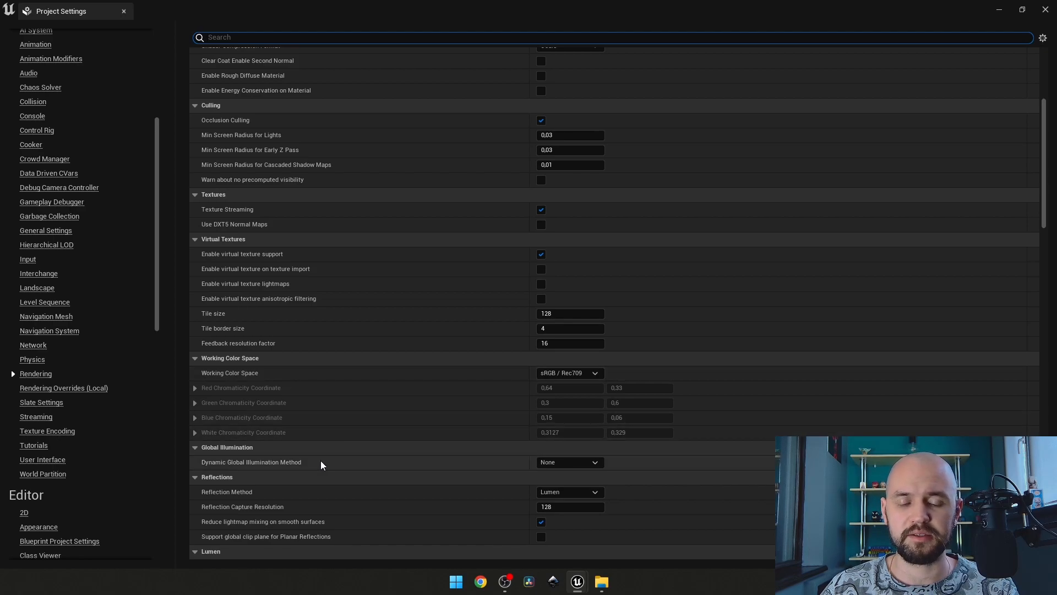
scroll(391, 281, down, 3)
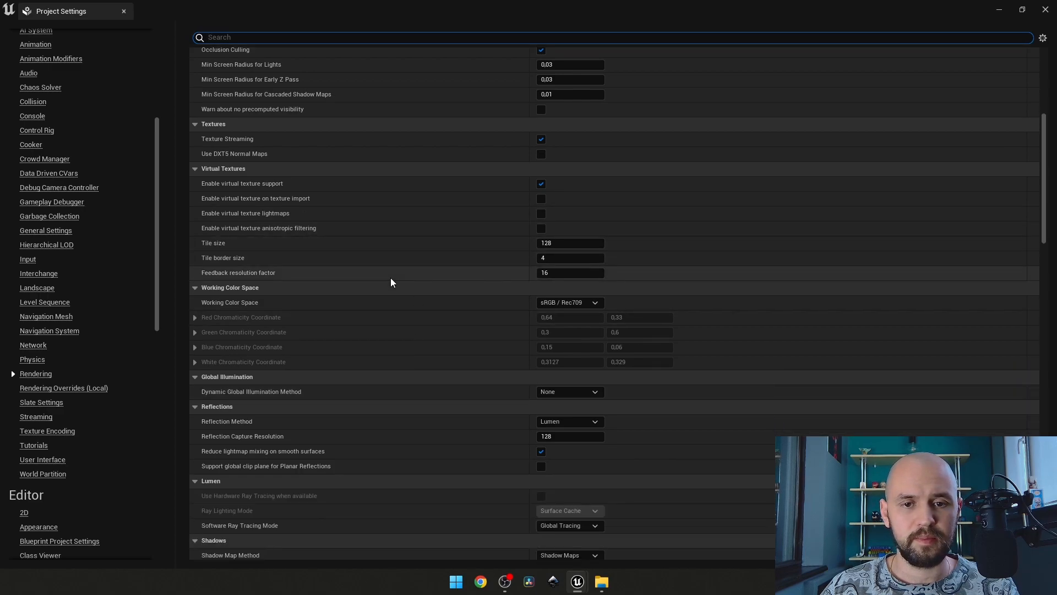
scroll(391, 281, down, 4)
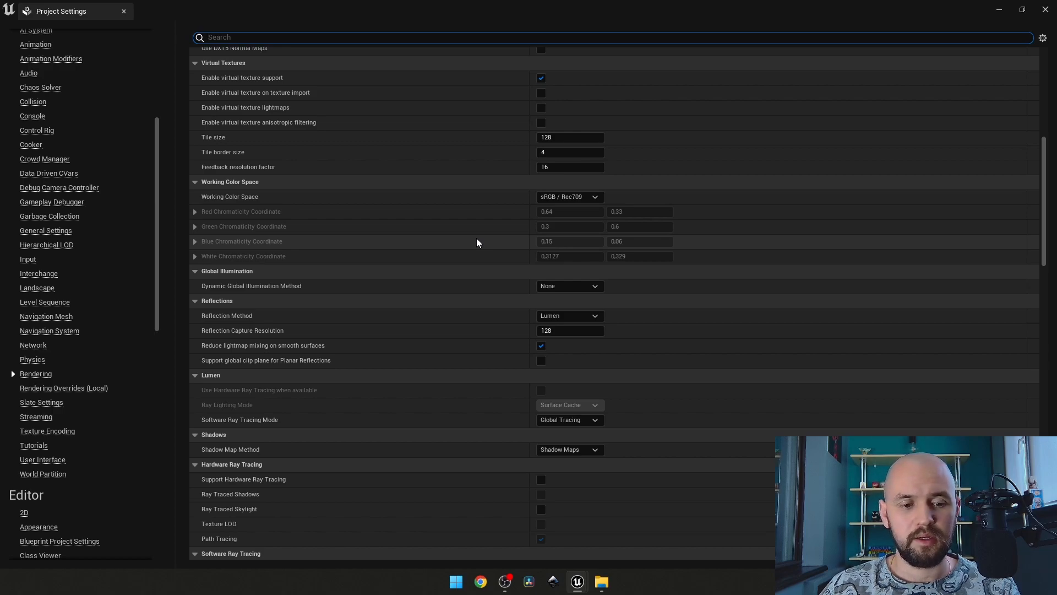
scroll(477, 239, down, 3)
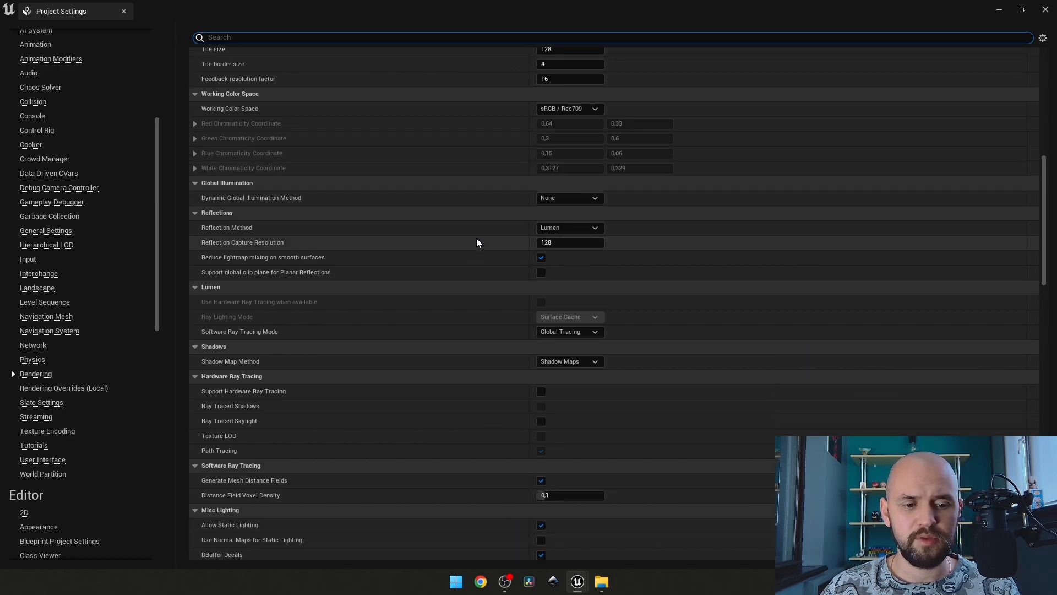
scroll(477, 238, down, 1)
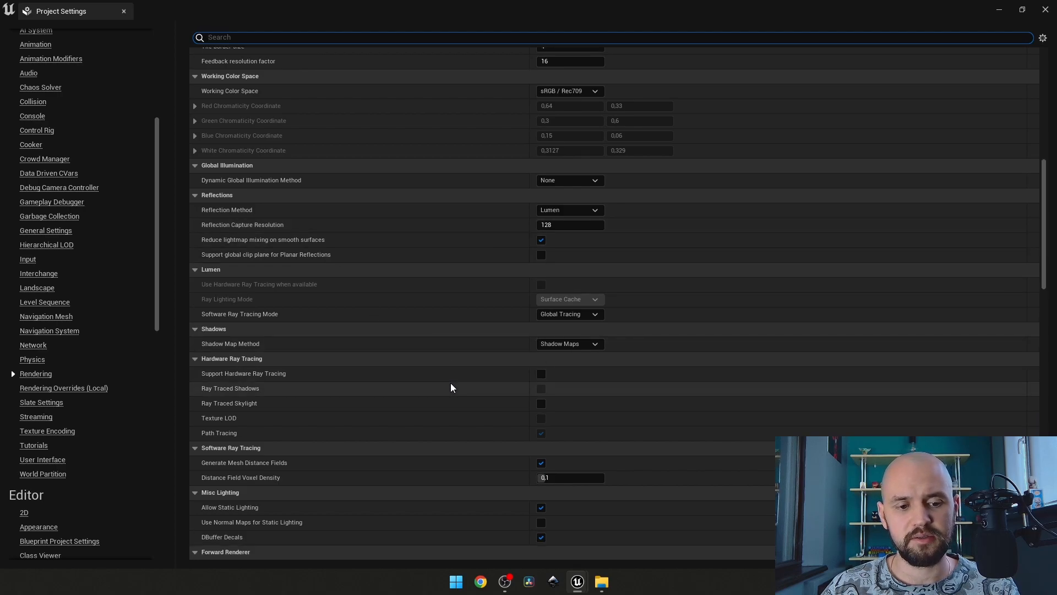
scroll(451, 383, down, 2)
scroll(451, 382, down, 8)
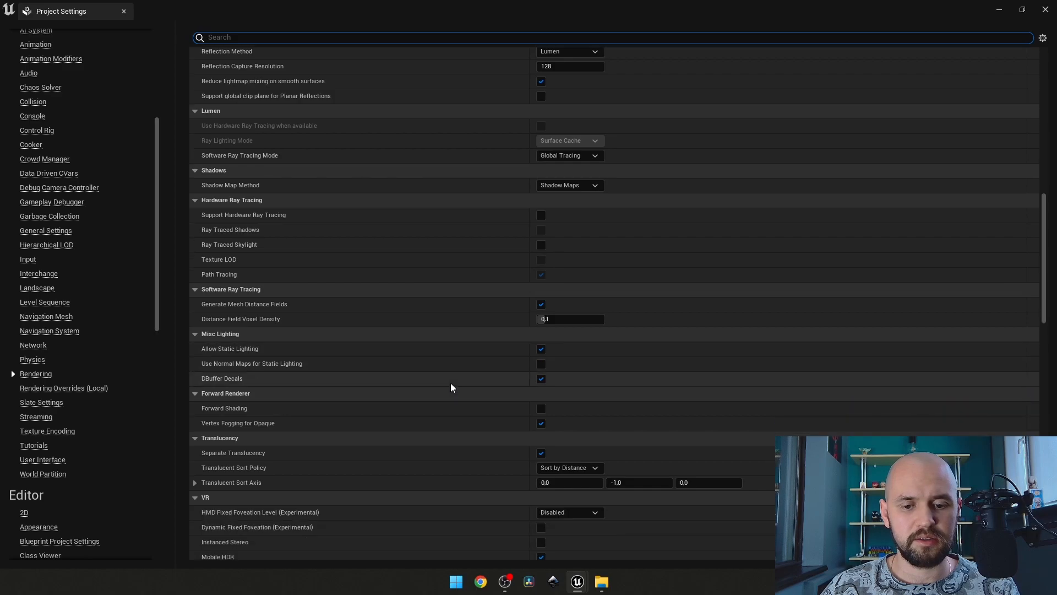
scroll(451, 383, down, 7)
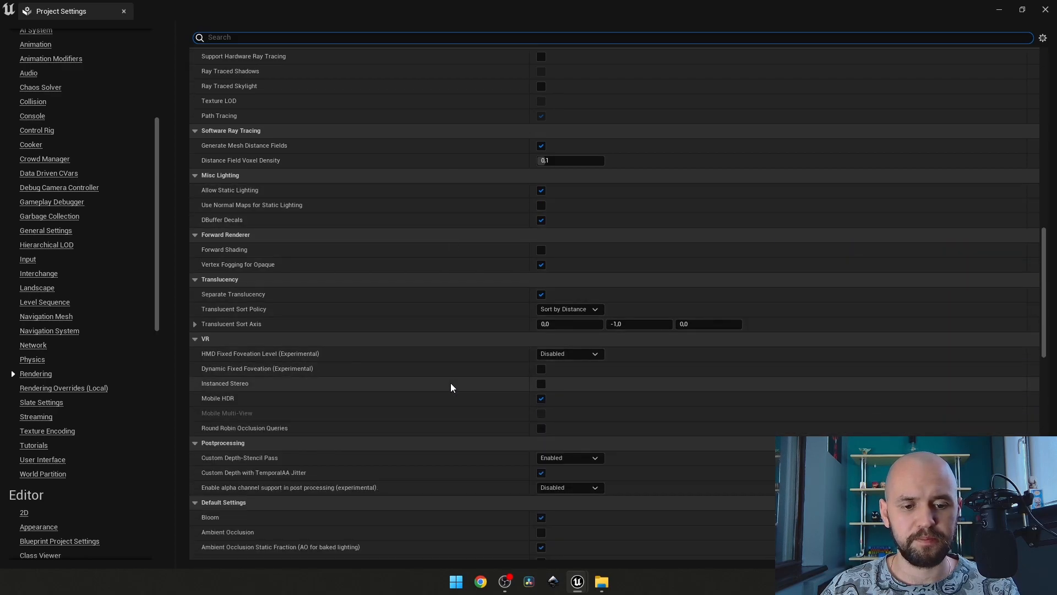
scroll(450, 387, down, 4)
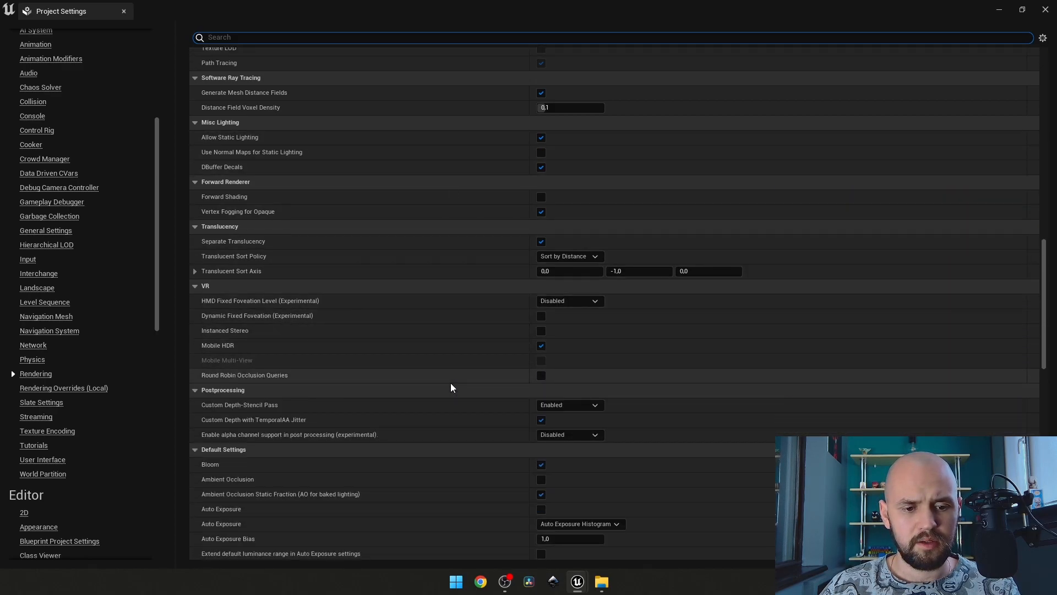
scroll(451, 384, down, 14)
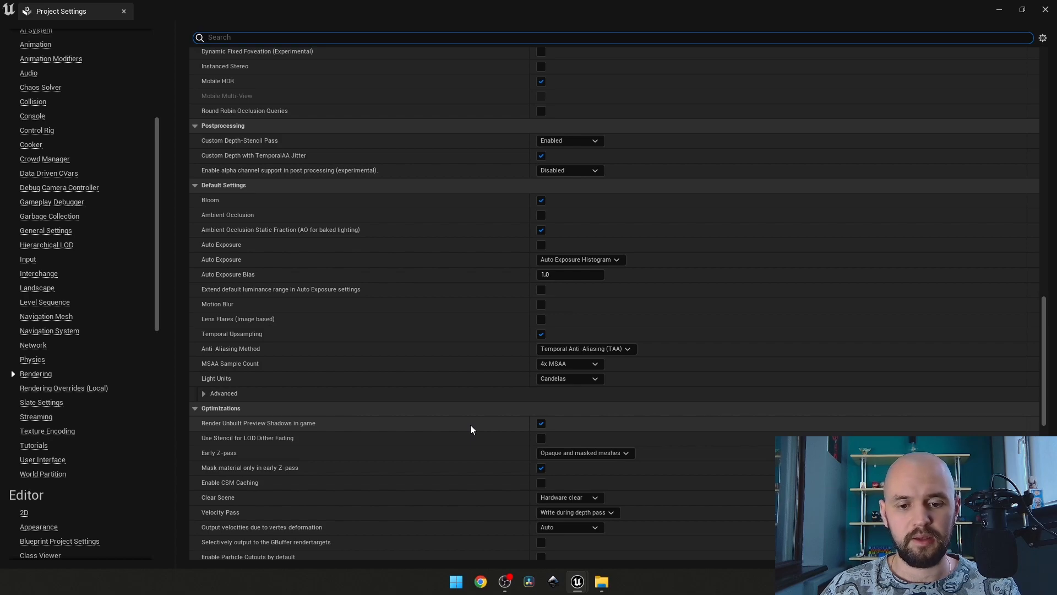
scroll(471, 426, up, 10)
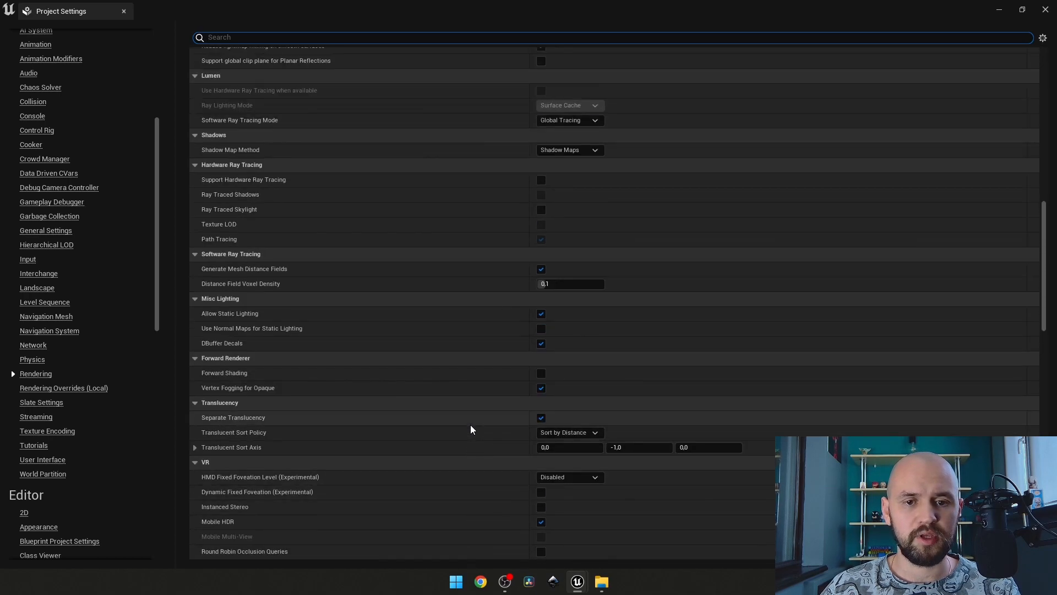
scroll(470, 425, up, 6)
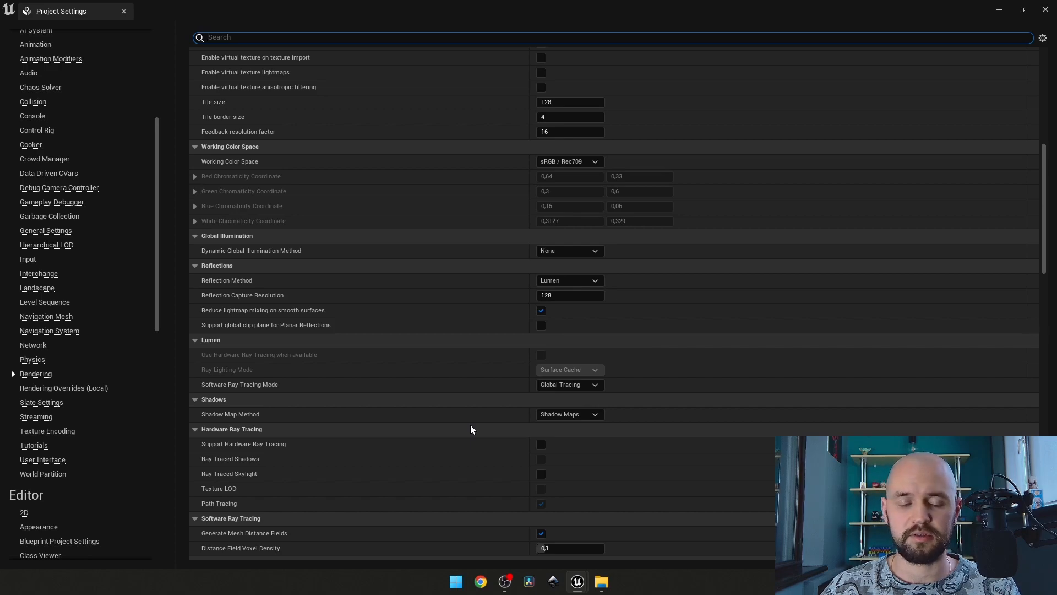
scroll(471, 425, up, 4)
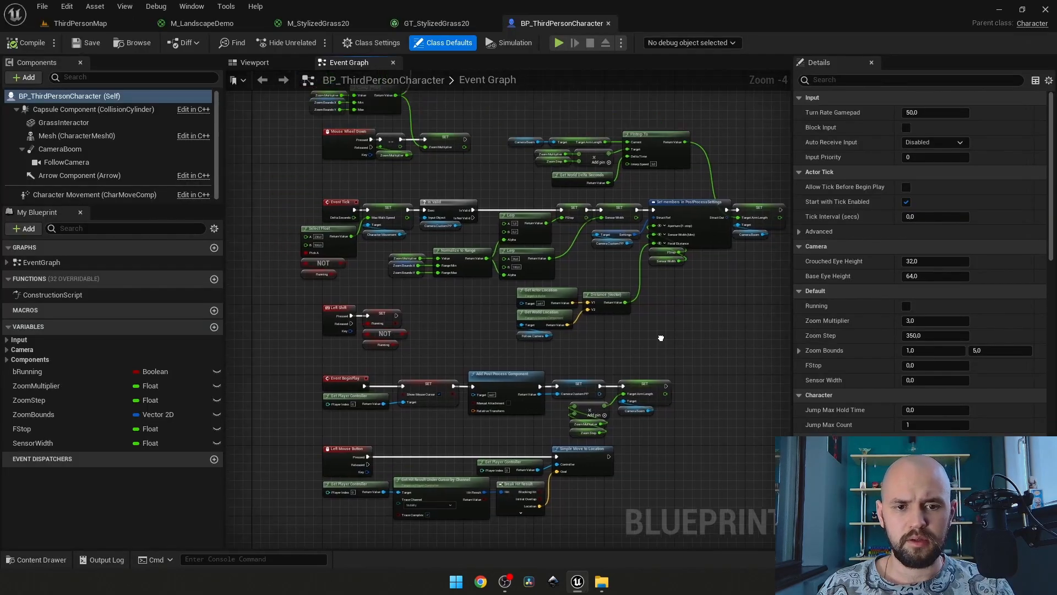
Step: Select the GrassInteractor component of BP_ThirdPersonCharacter and frame it in the blueprint's 3D view
scroll(691, 380, up, 4)
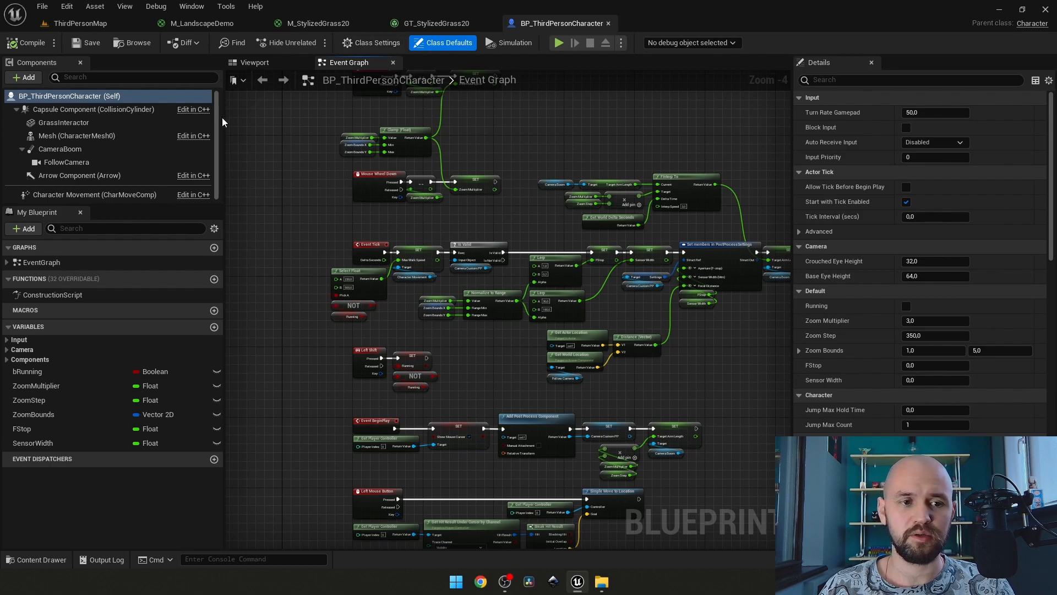
click(98, 122)
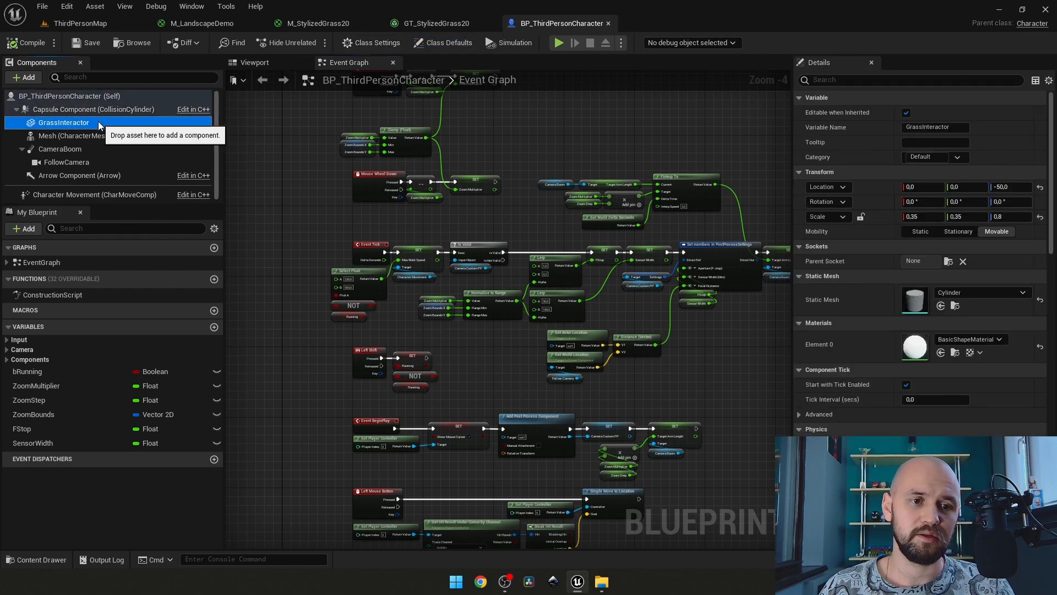
click(254, 62)
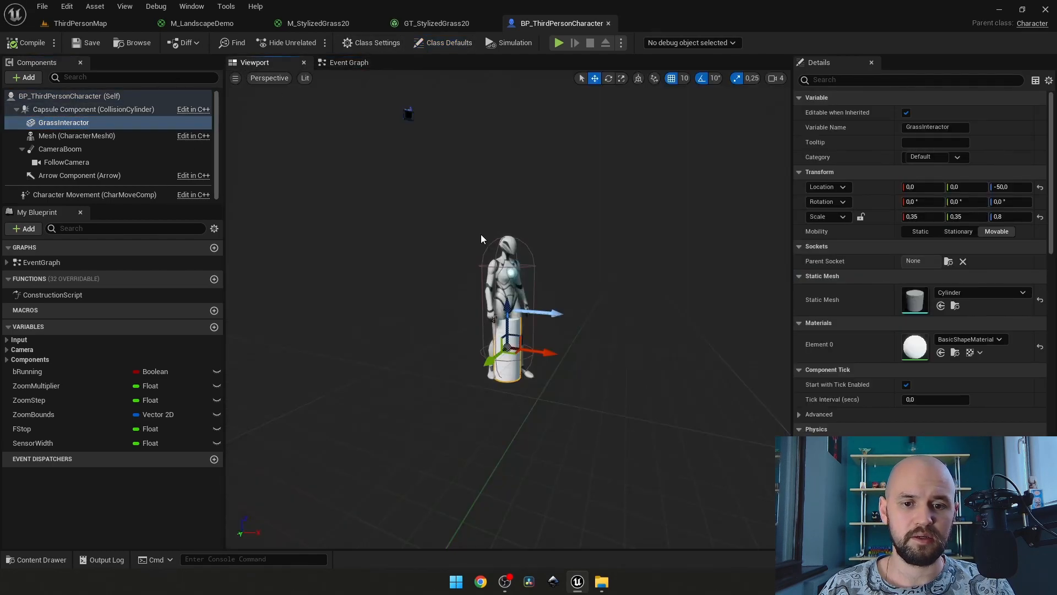
key(f)
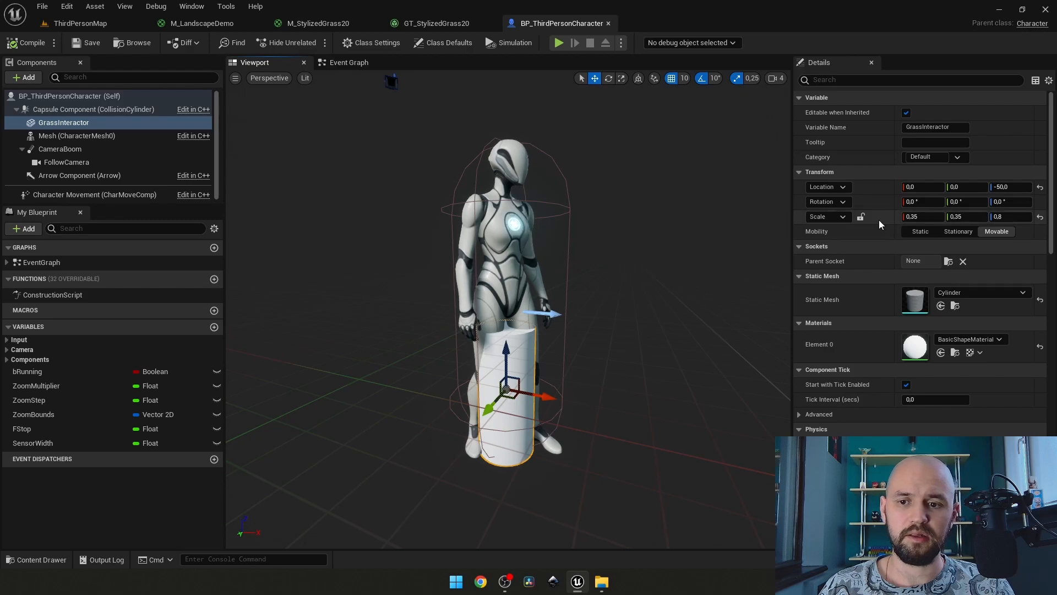
Step: Inspect GrassInteractor's collision settings, and filter its properties by "no see" to check the Owner No See option
drag(1053, 179, 1054, 291)
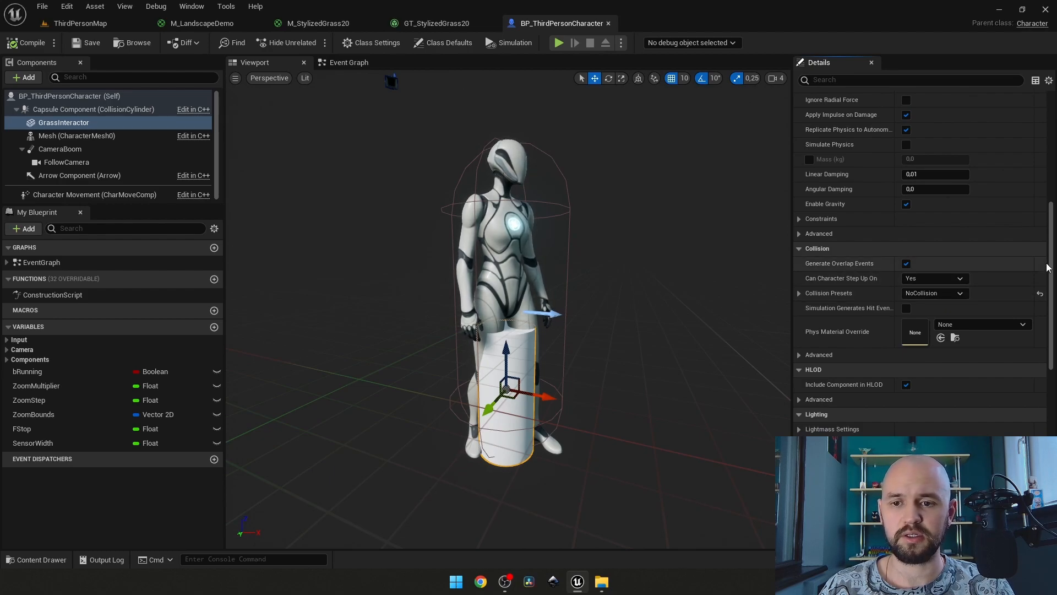
scroll(1052, 271, up, 15)
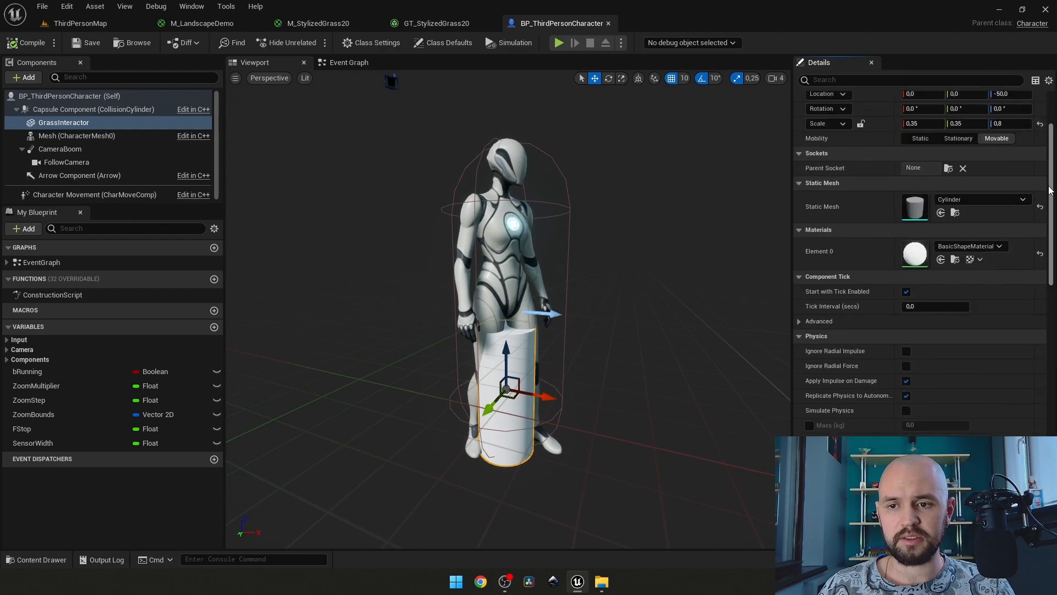
click(895, 80)
text(no)
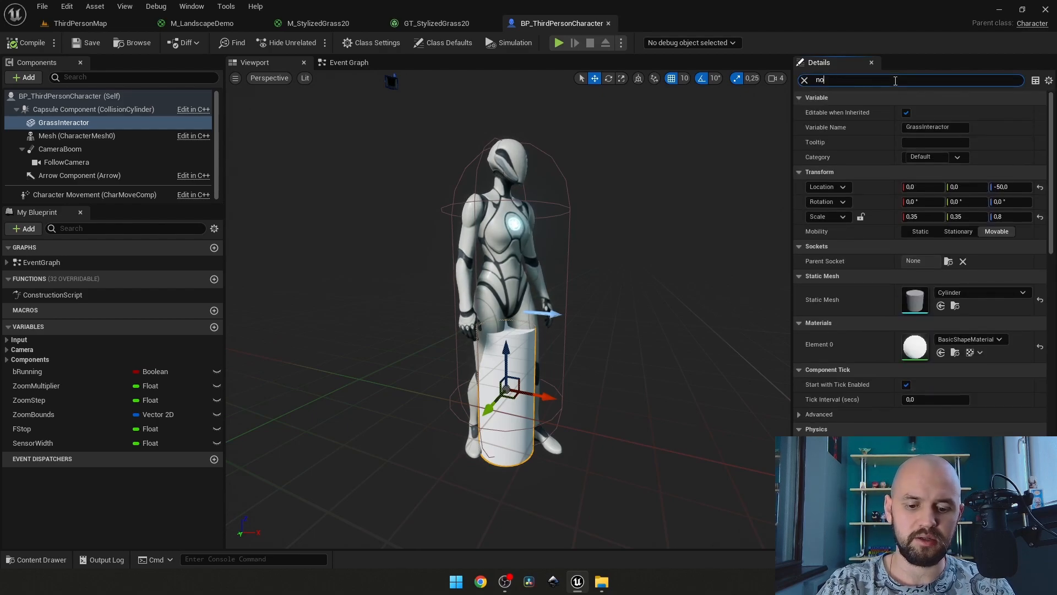
text( see)
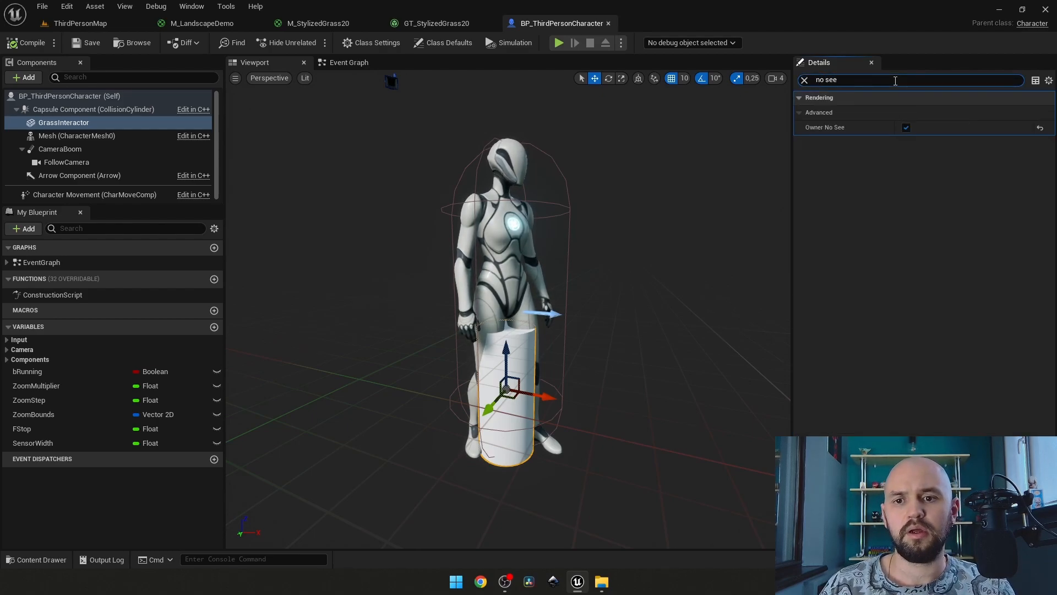
mouse_move(829, 128)
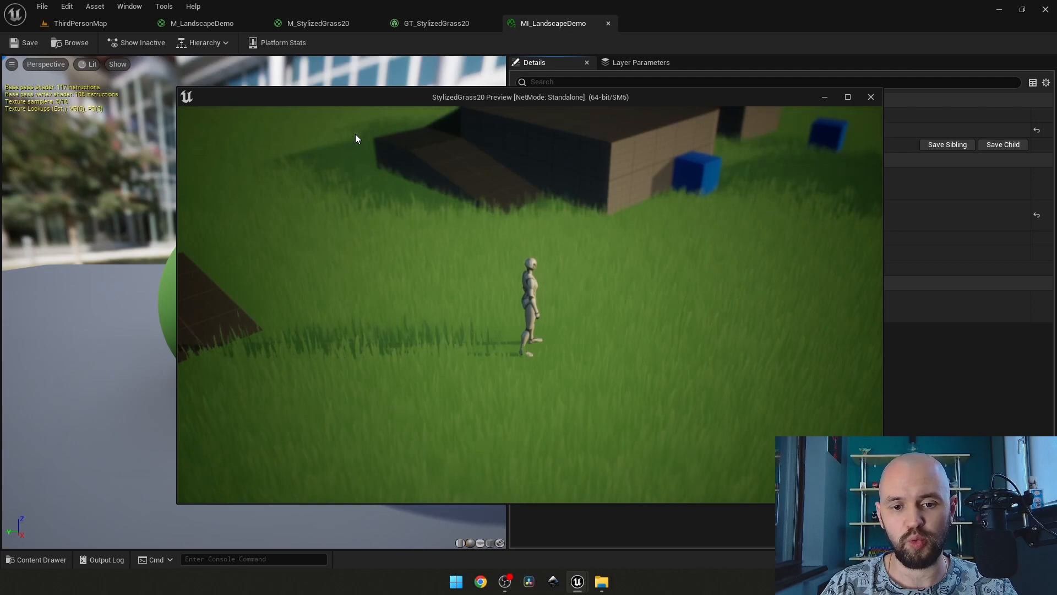
Step: Tile the game preview beside the MI_LandscapeDemo editor and set the red channel of the Color parameter to 0,8
key(super+Left)
key(Return)
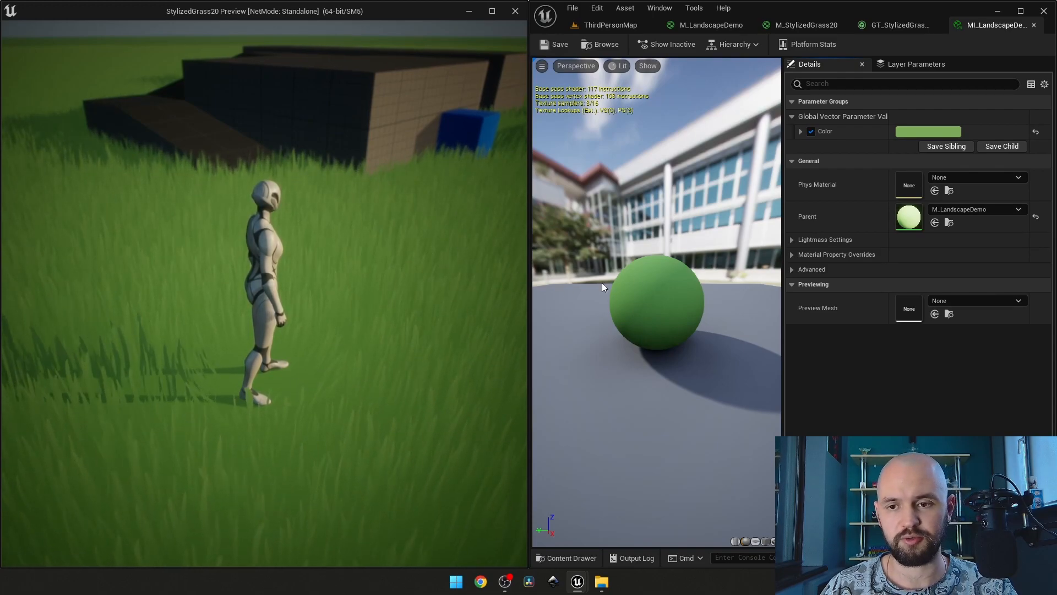
click(907, 131)
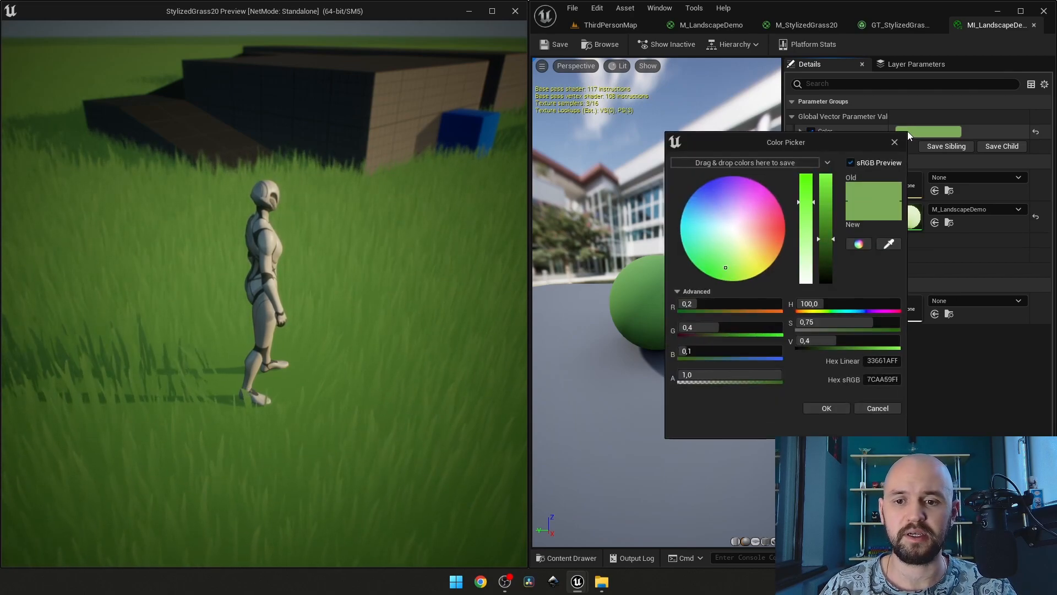
click(720, 303)
text(0,8)
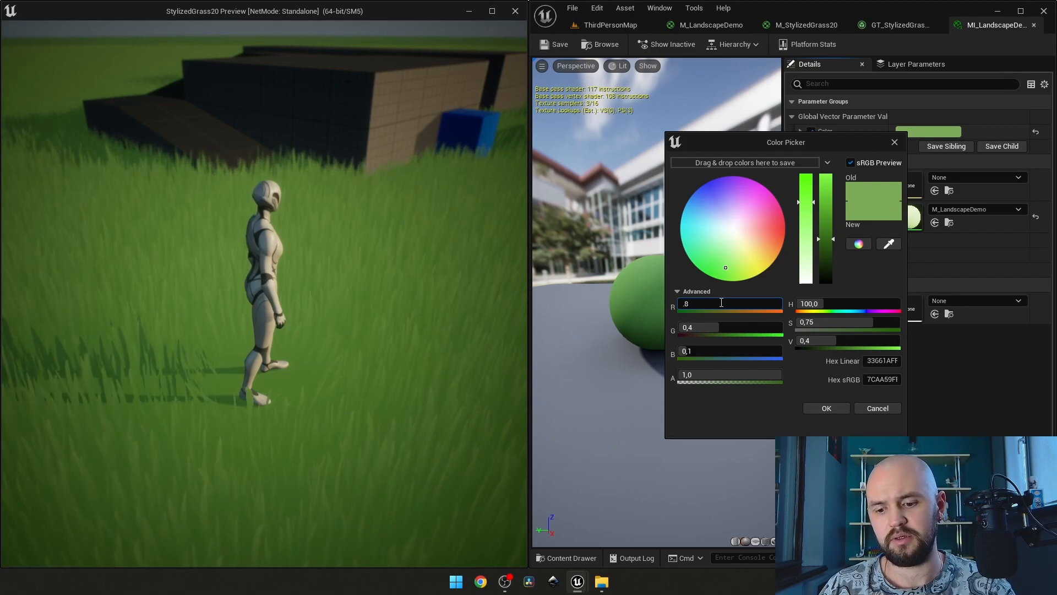
key(Return)
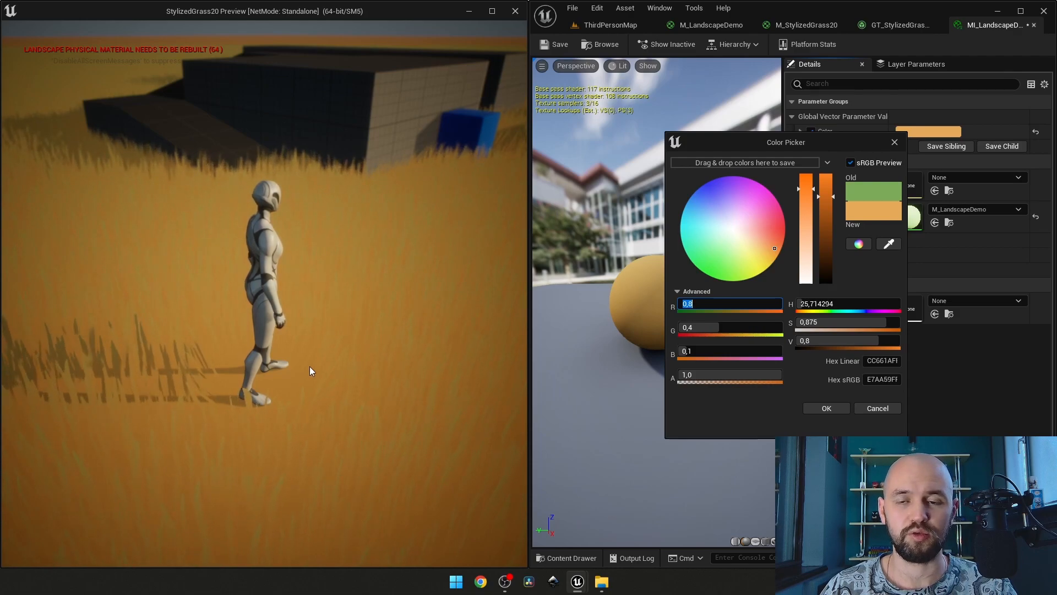
Step: Set the Color parameter's red channel to 0,4 and its blue channel to 0,5
text(.4)
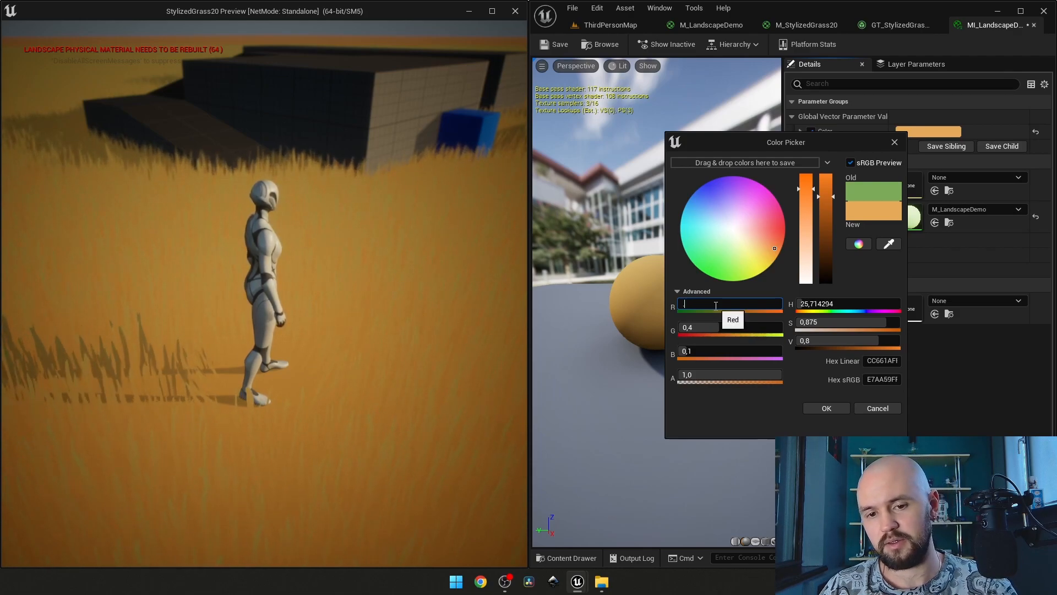
key(Return)
click(709, 351)
text(.5)
key(Return)
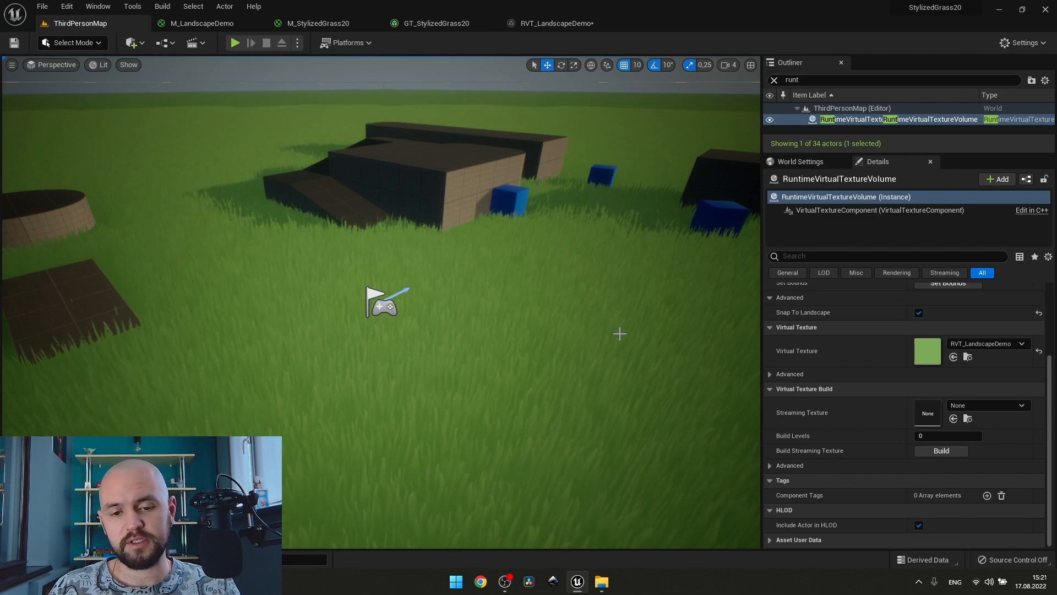
Step: Inspect RVT_LandscapeDemo's asset summary and the texture asset types offered for creation in the StylizedGrass20 folder, without creating one
key(ctrl+space)
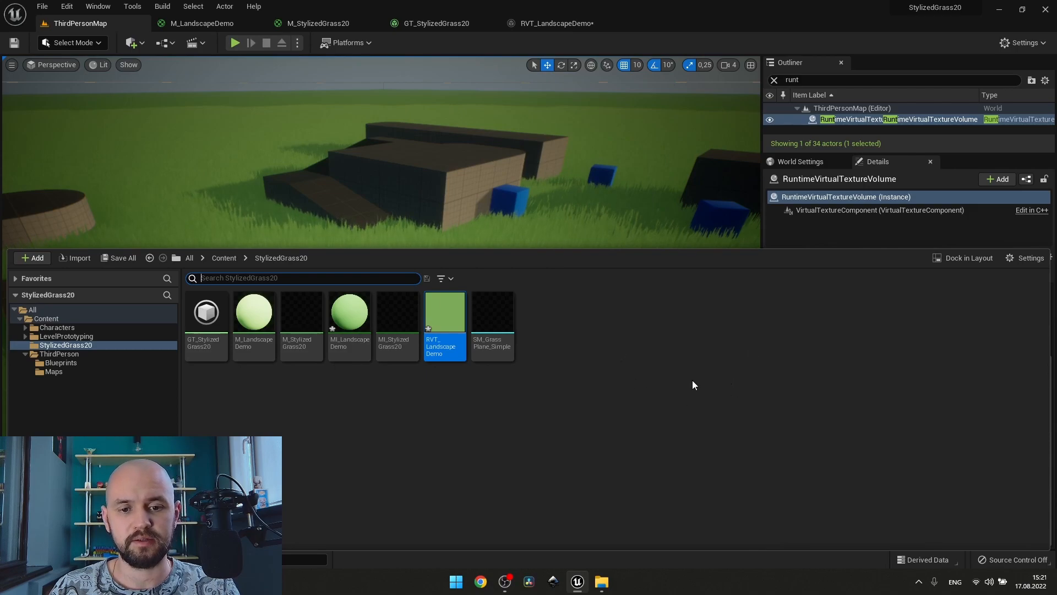
mouse_move(440, 318)
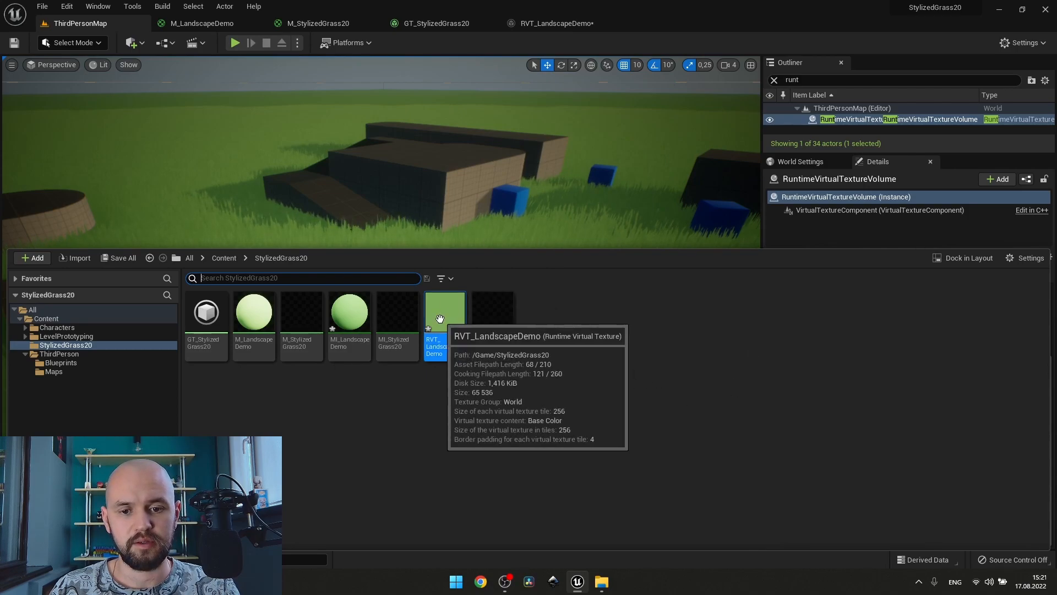
right_click(531, 315)
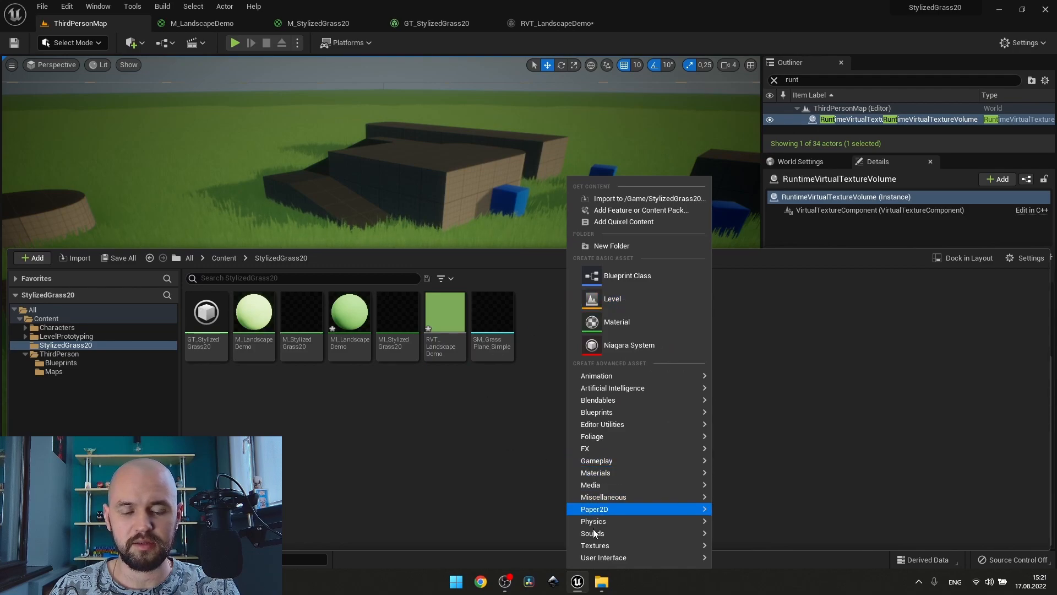
mouse_move(594, 533)
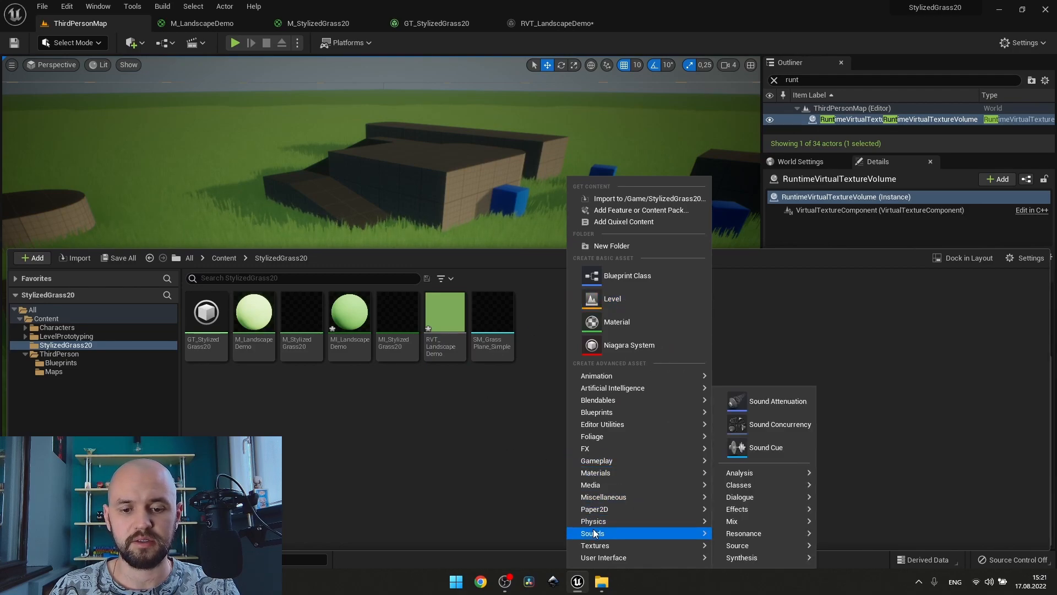
mouse_move(674, 546)
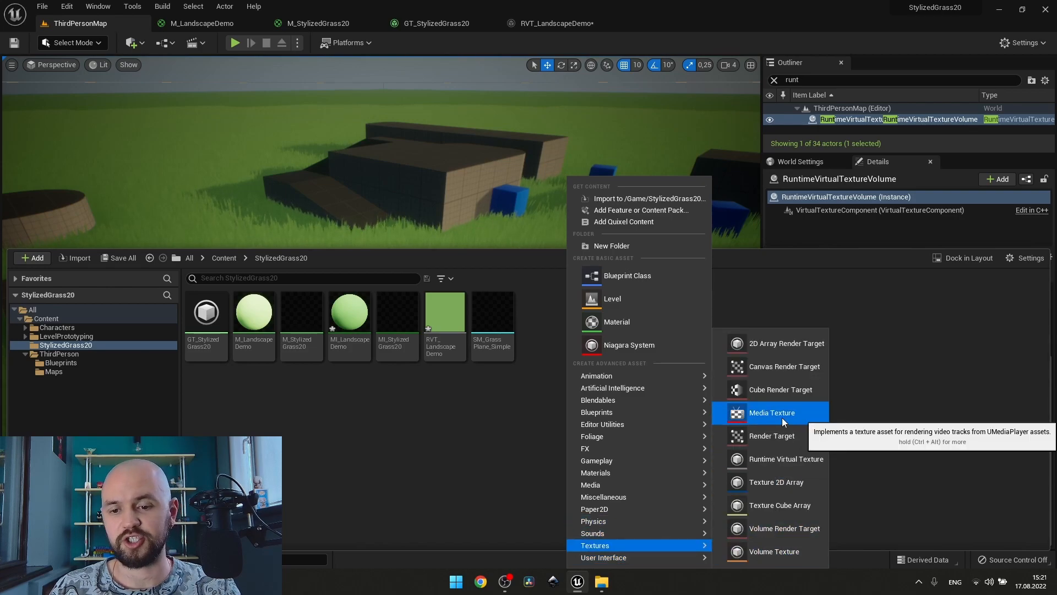
click(407, 406)
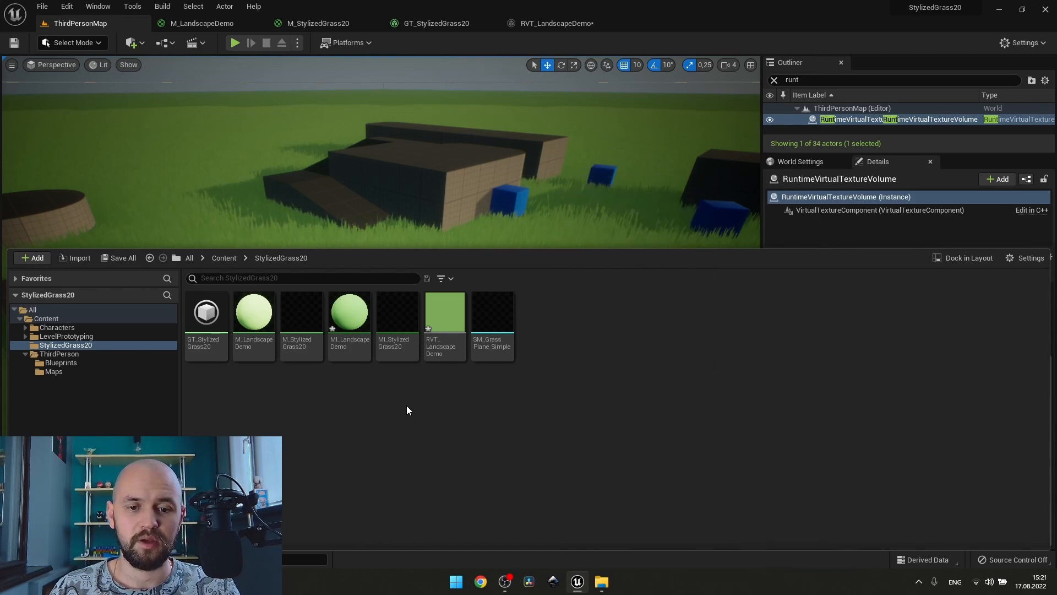
Step: Open RVT_LandscapeDemo, review its size, layout and continuous page update settings, and return to ThirdPersonMap
double_click(445, 315)
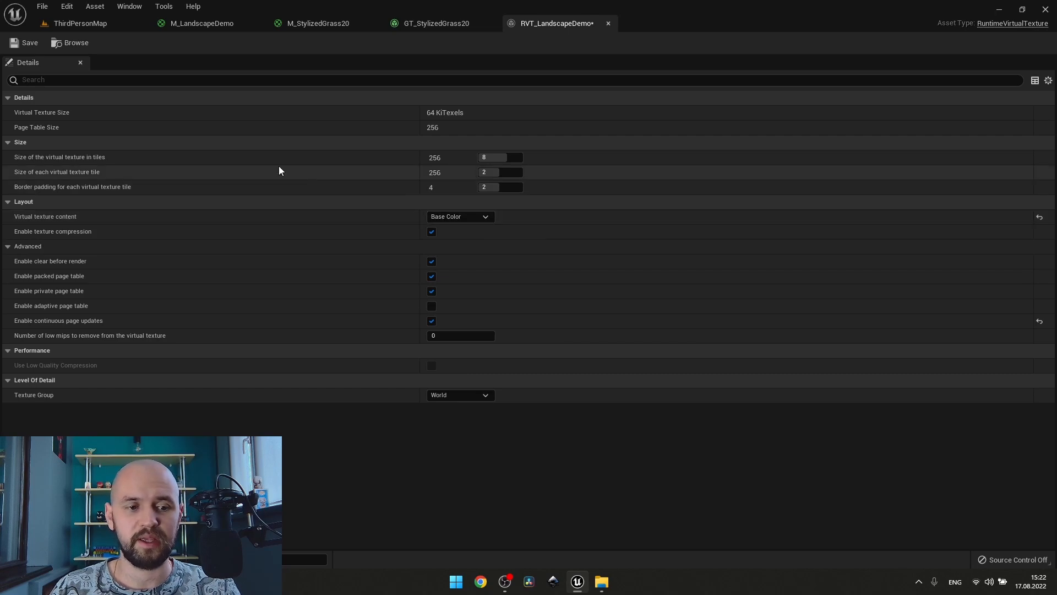
mouse_move(57, 324)
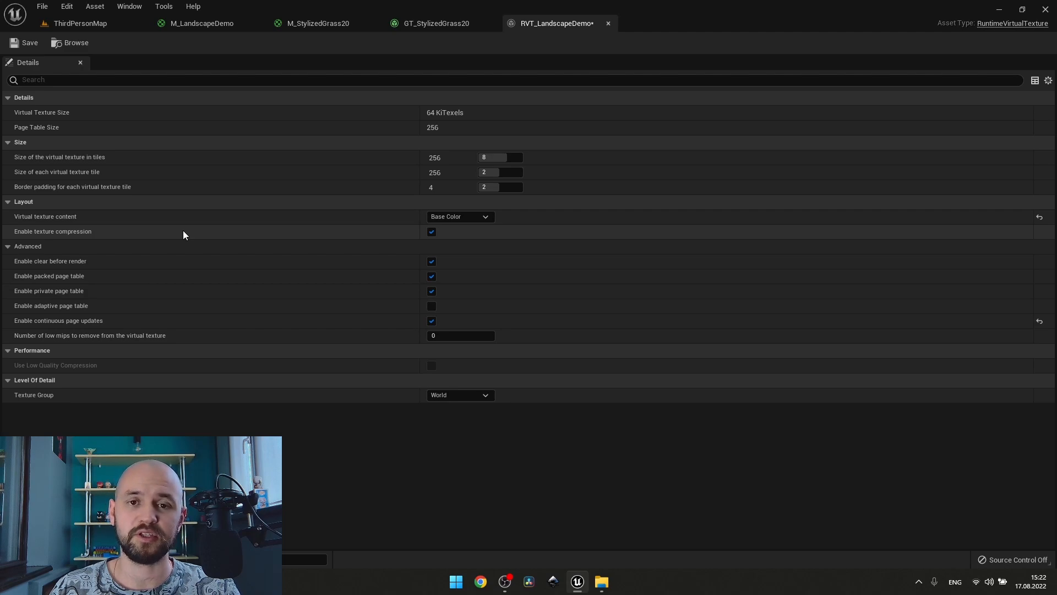
click(88, 27)
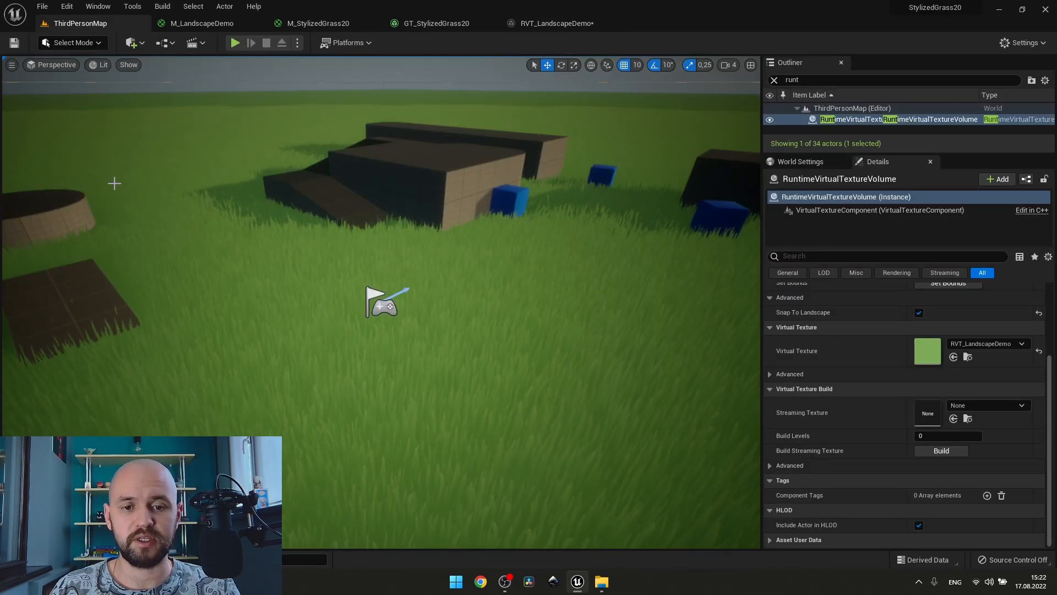
Step: Examine the RuntimeVirtualTextureVolume's bounds around the landscape in perspective and Left orthographic views, and review its transform and bounds settings
right_drag(188, 275, 189, 264)
key(s)
right_drag(251, 300, 252, 288)
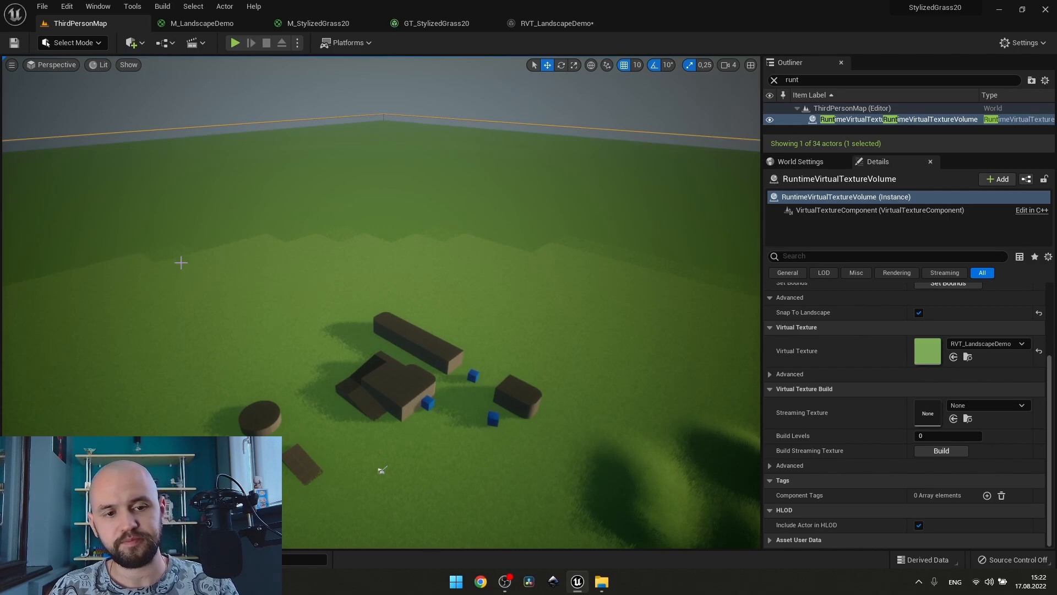
click(60, 71)
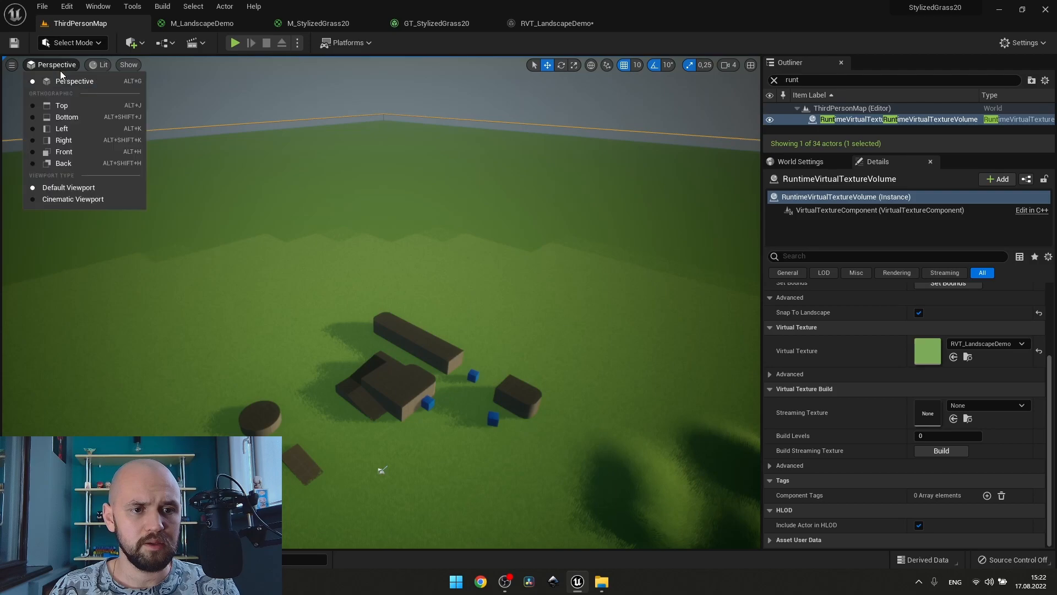
click(62, 129)
scroll(452, 277, up, 3)
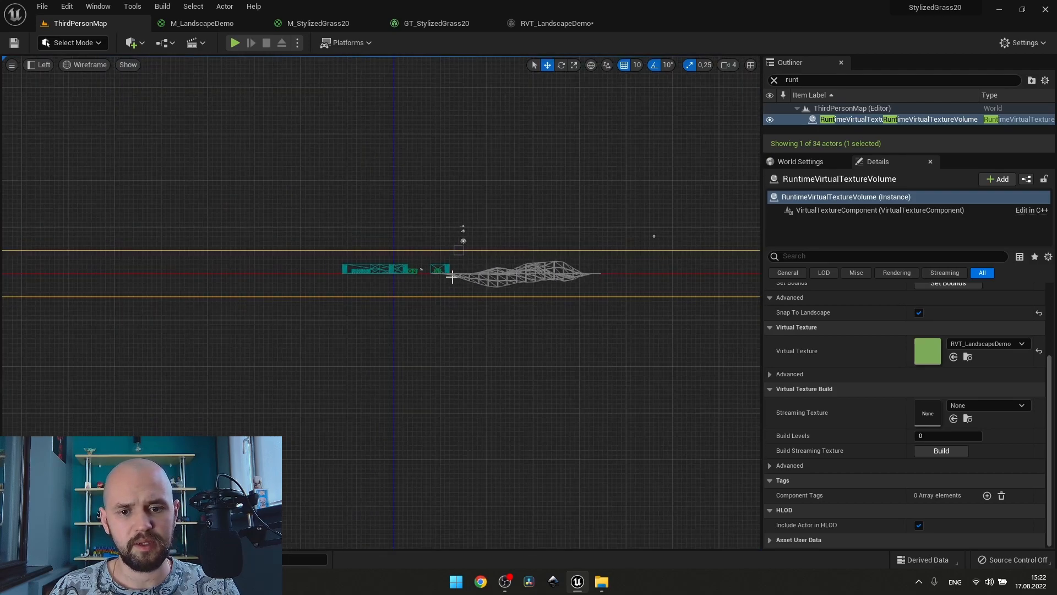
right_drag(558, 366, 404, 373)
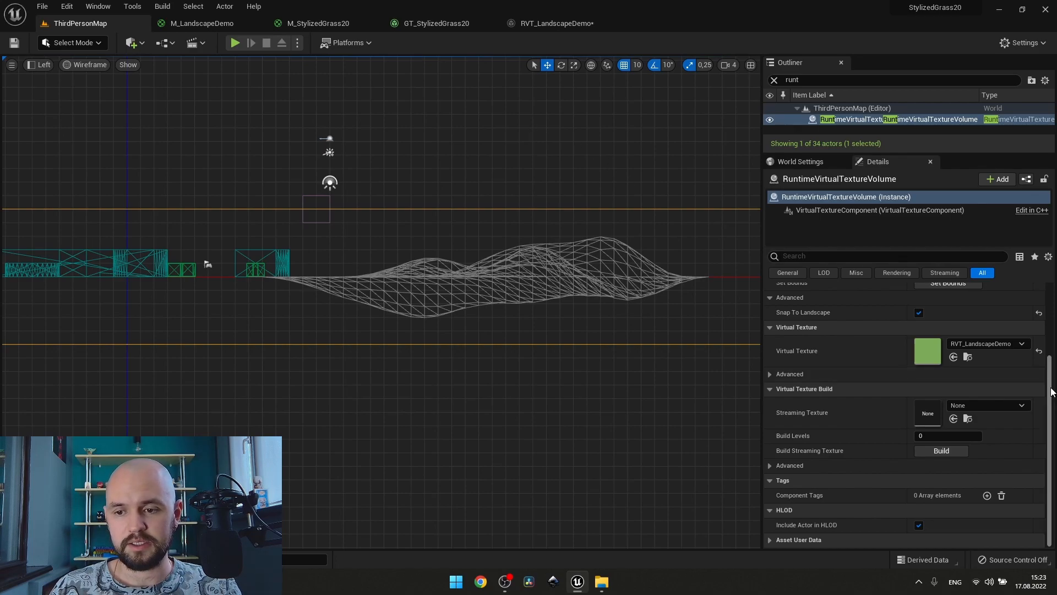
scroll(1027, 270, up, 5)
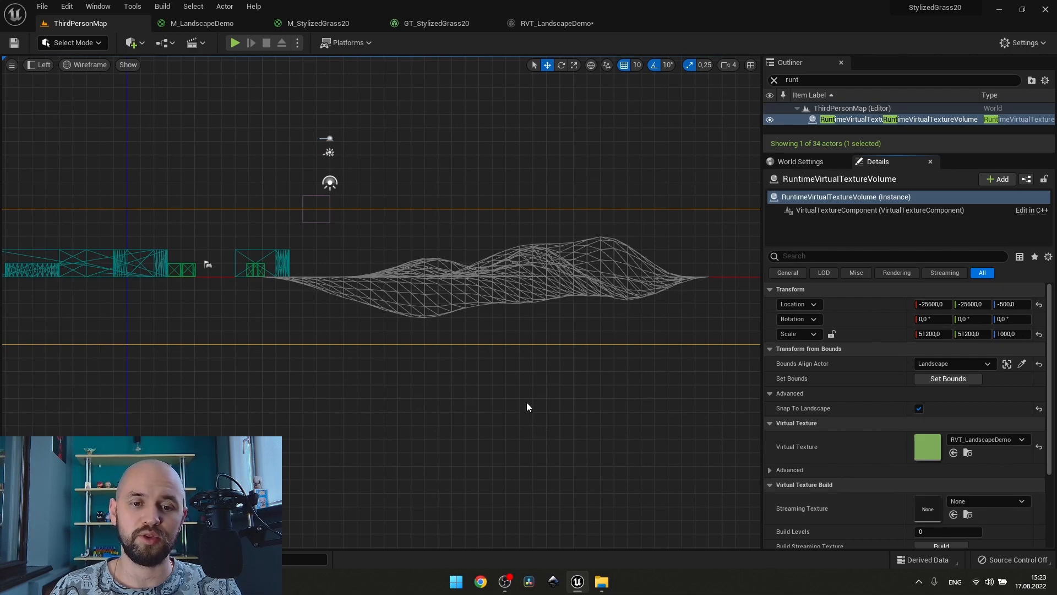
Step: Find the Landscape actor by searching "land", select it and filter its properties by "runtime"
click(774, 80)
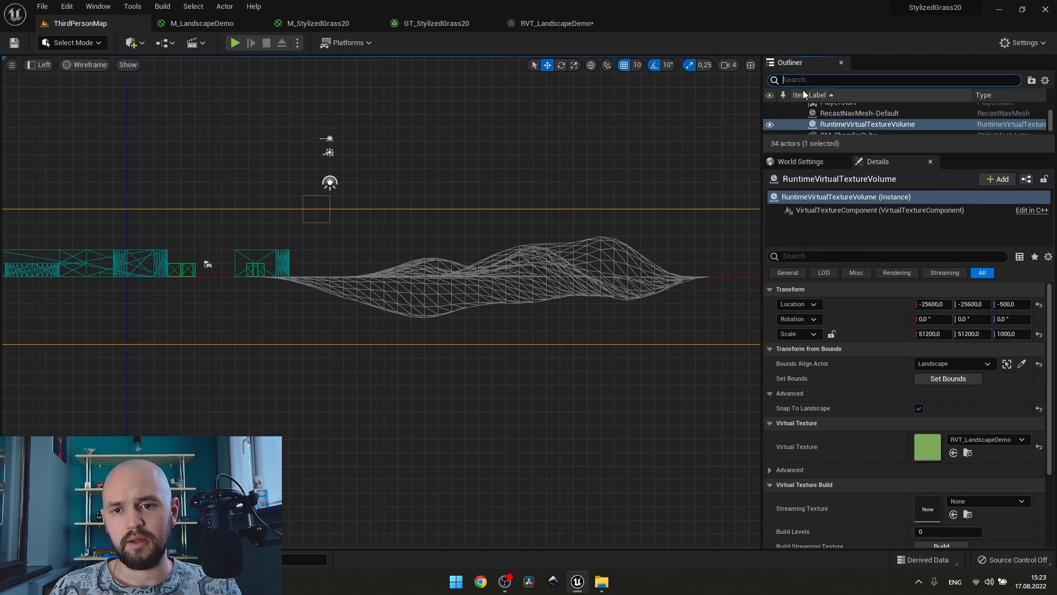
text(land)
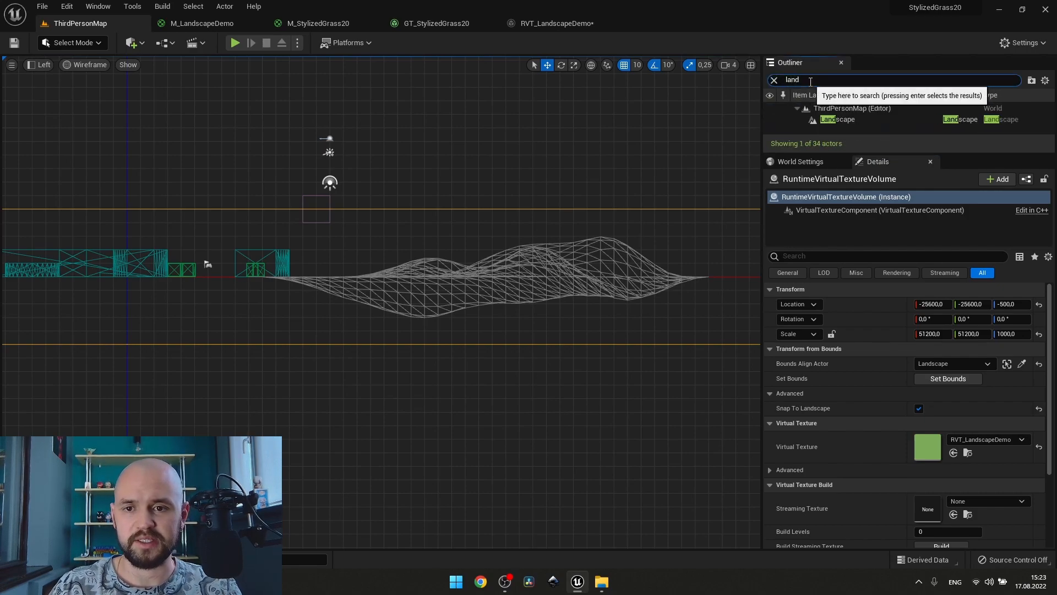
click(851, 120)
click(803, 255)
text(runtime)
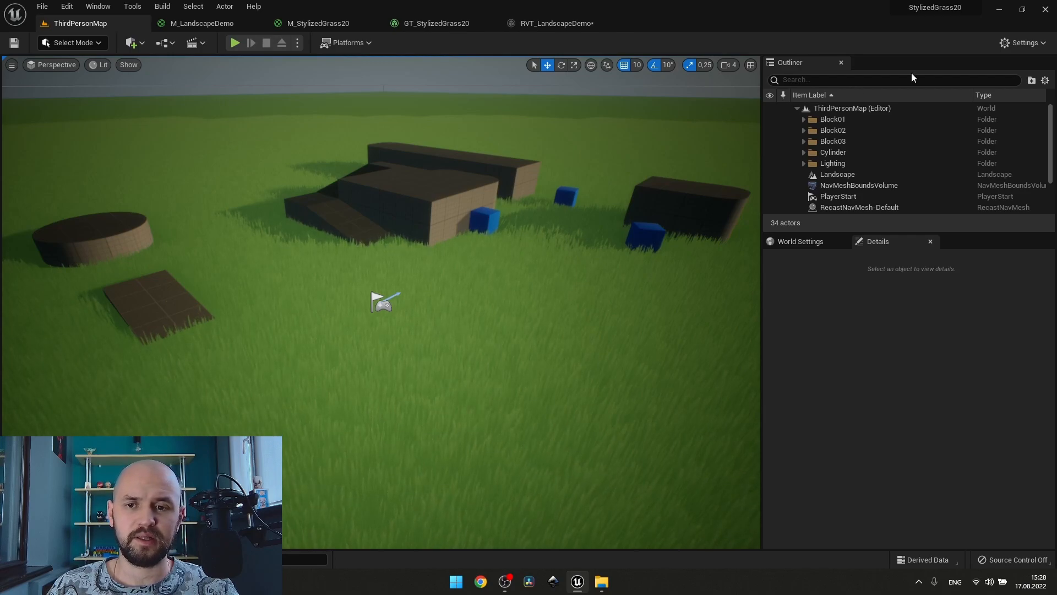
Step: Select the Landscape actor via a "land" search, filter its properties by "affect" and enable Affect Distance Field Lighting
click(895, 79)
text(land)
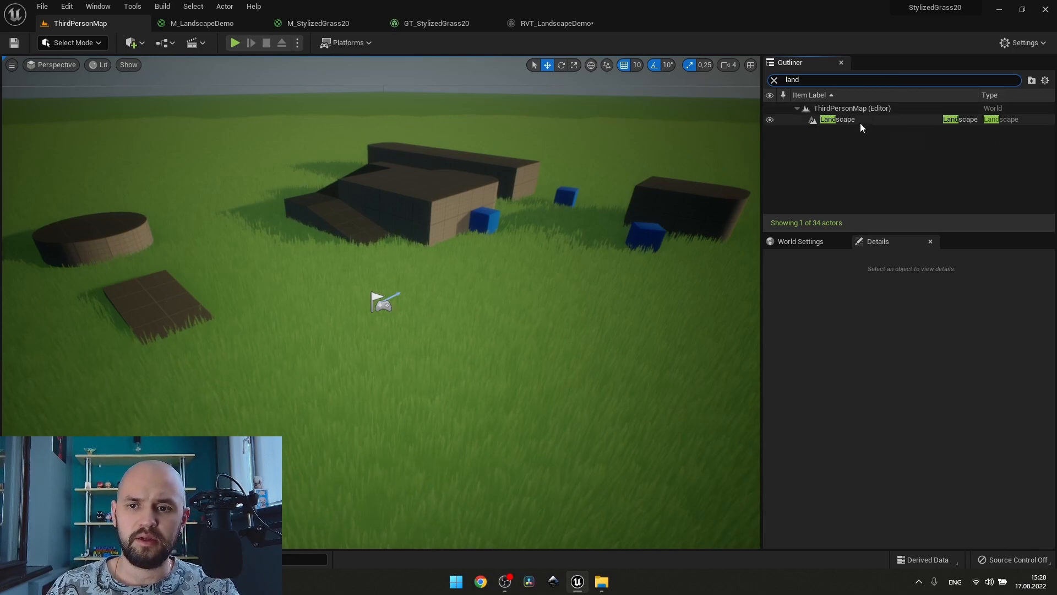
click(860, 121)
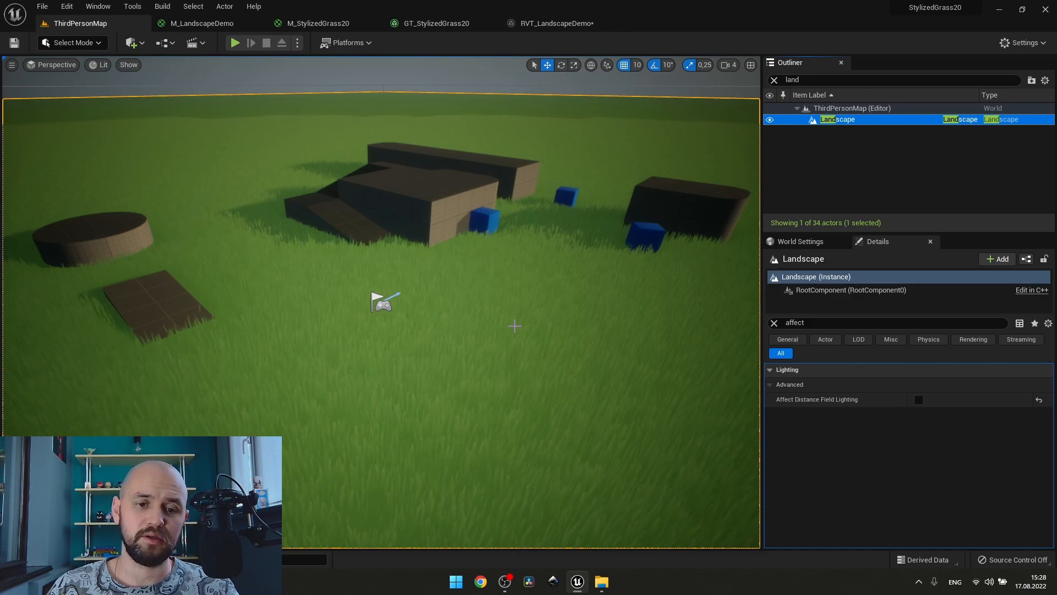
click(920, 401)
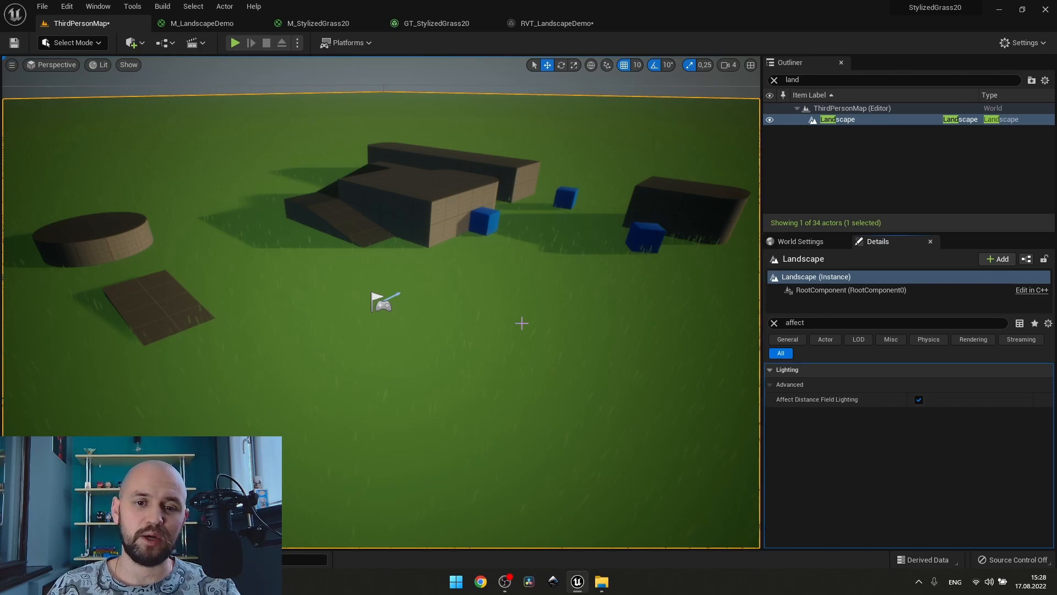
Step: Inspect the grass around the blocks, and disable Affect Distance Field Lighting on the Landscape
right_drag(522, 323, 429, 333)
key(w)
key(e)
key(w)
key(e)
key(d)
key(s)
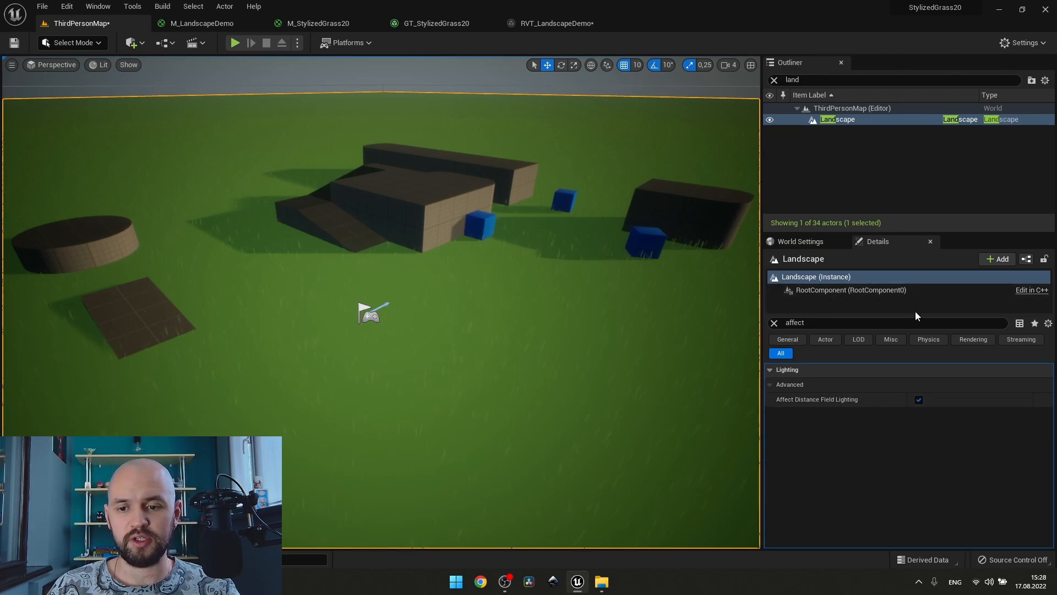
click(919, 400)
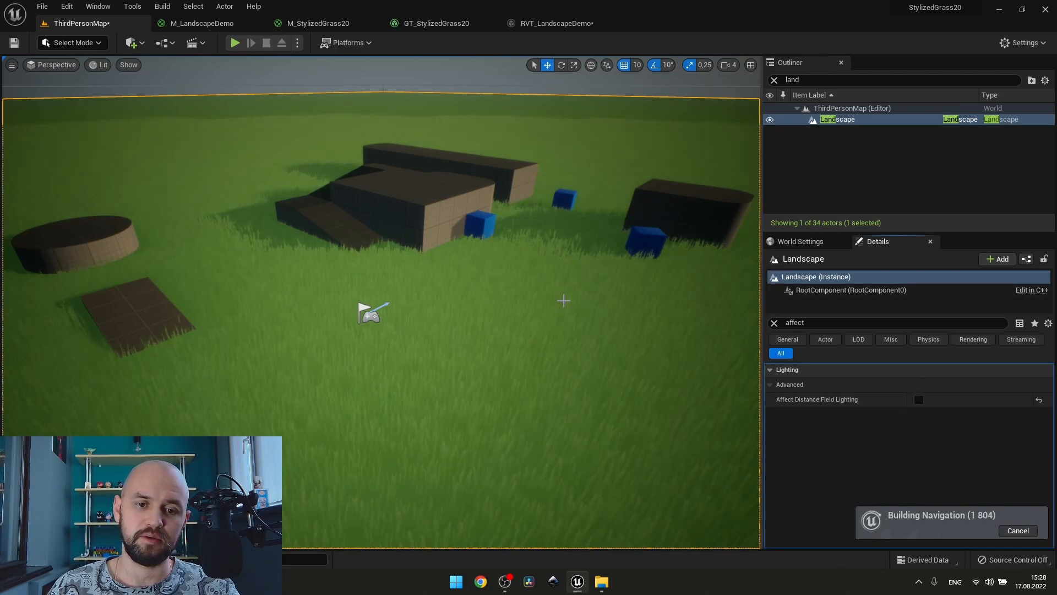
Step: Select the SM_Ramp mesh beside the cylinder and move it across the grass, away from the cylinder
mouse_move(564, 297)
right_down()
mouse_move(539, 300)
mouse_move(561, 299)
right_up()
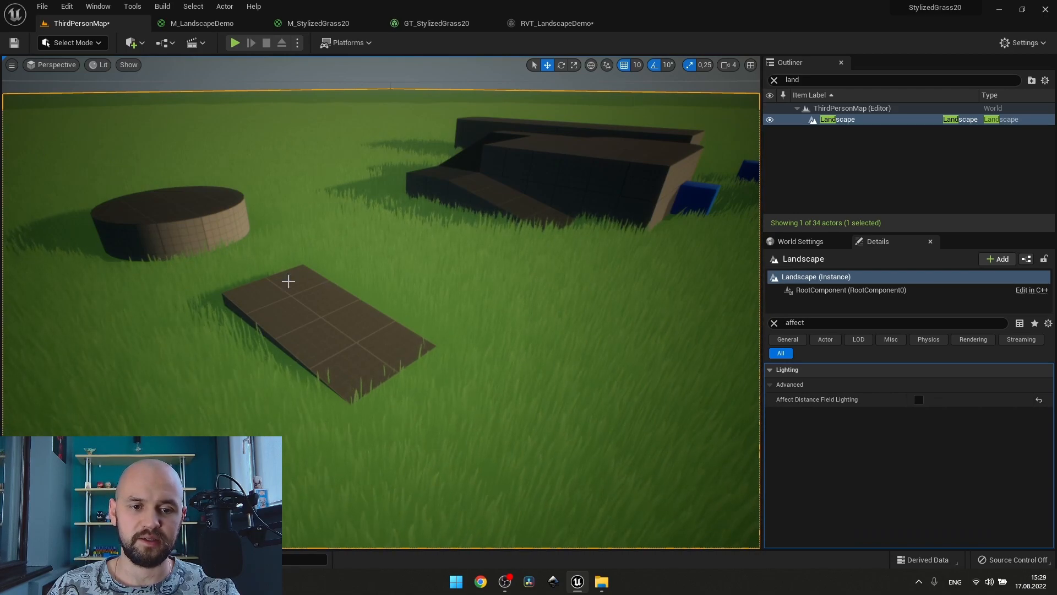
click(289, 282)
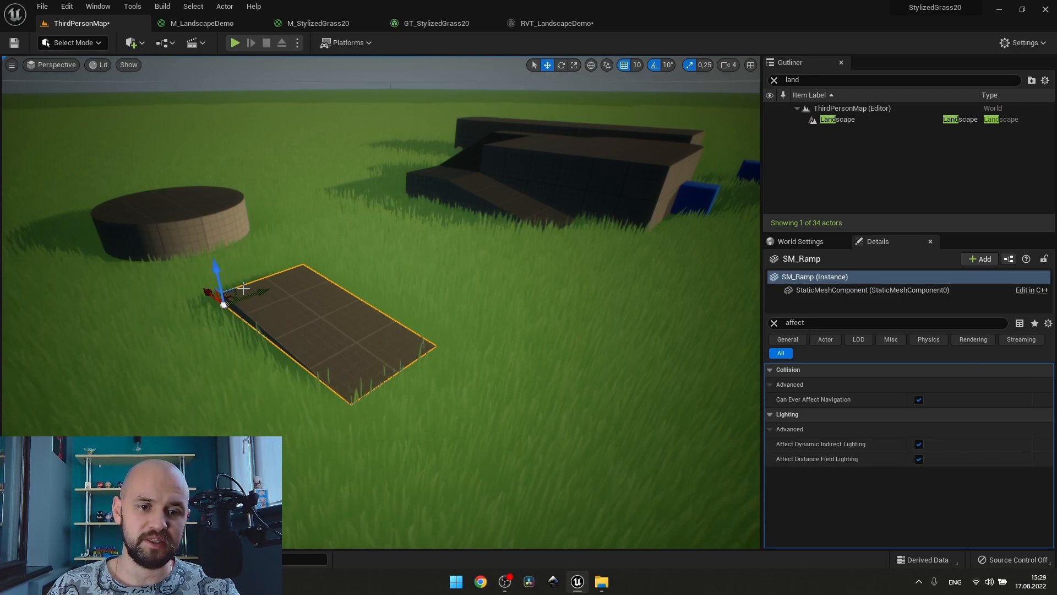
drag(255, 291, 376, 305)
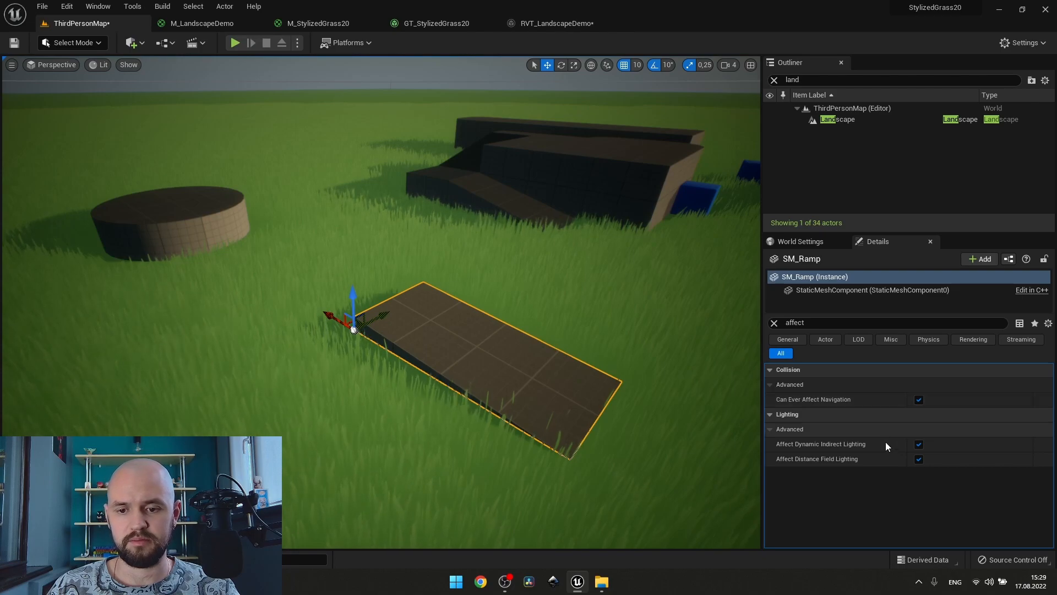
Step: Disable Affect Distance Field Lighting on SM_Ramp to compare the grass, and enable it again
click(919, 459)
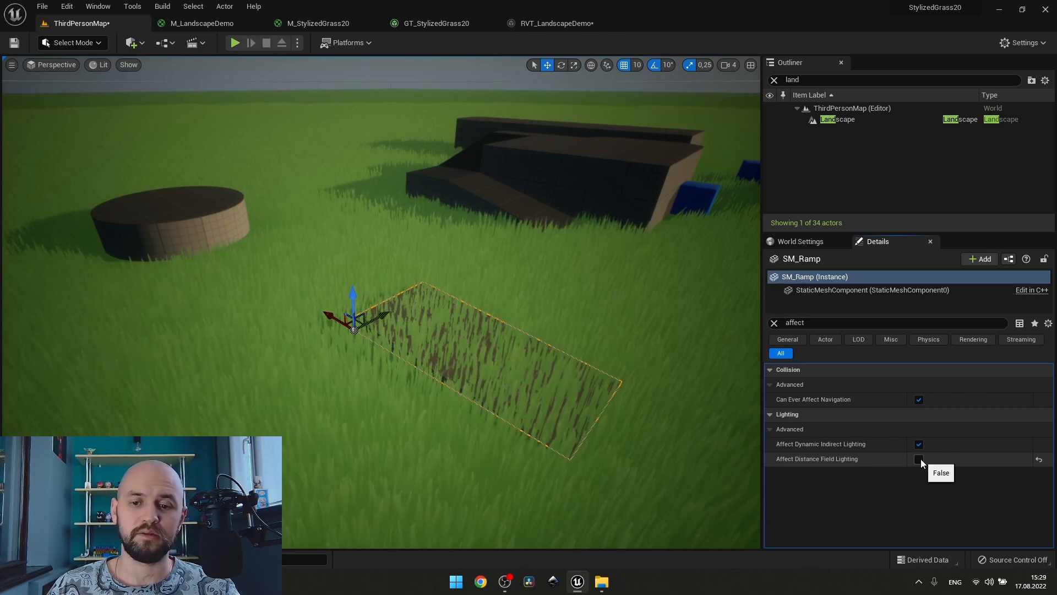
click(918, 459)
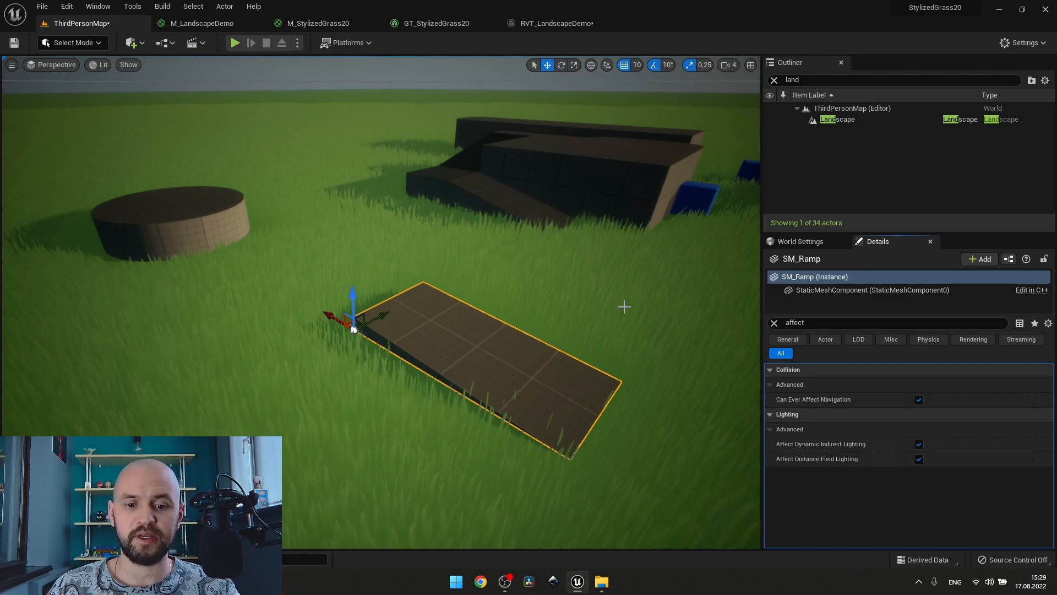
right_drag(626, 307, 732, 310)
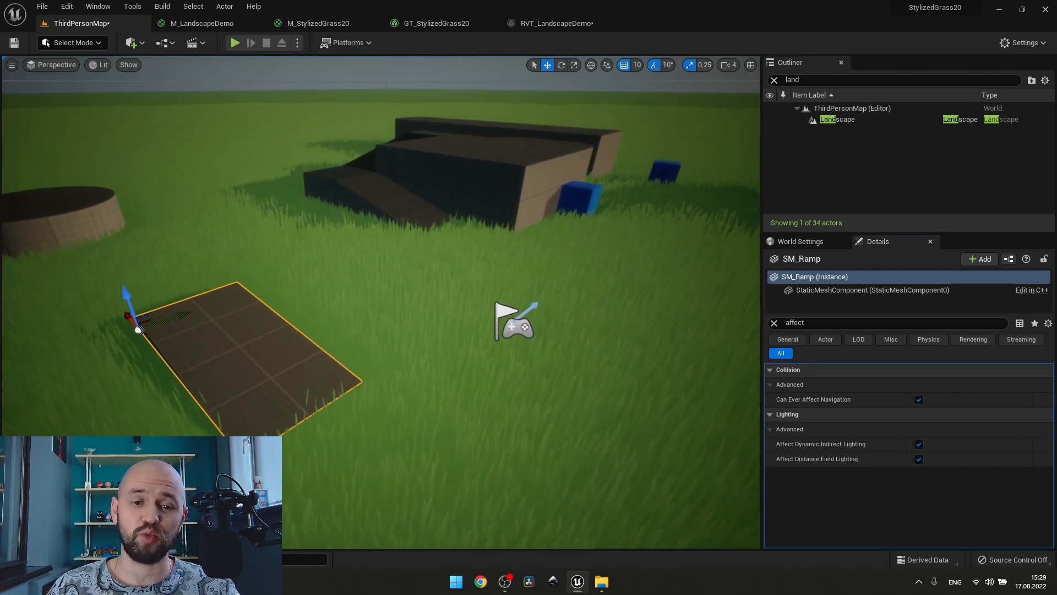
key(e)
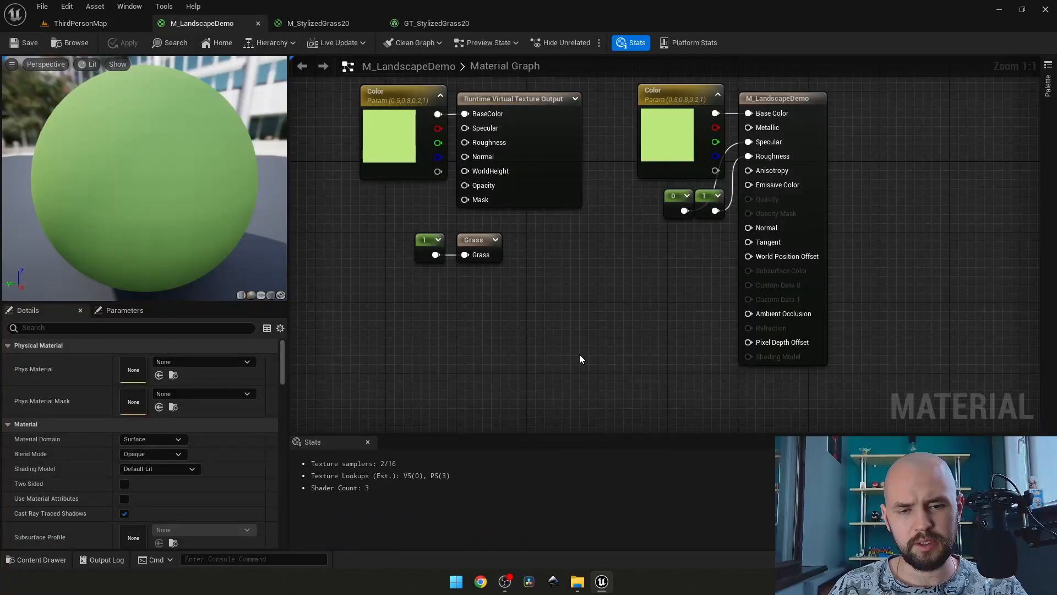
Step: Examine the M_LandscapeDemo material graph and select the Color parameter node feeding the Runtime Virtual Texture Output
right_drag(571, 290, 557, 357)
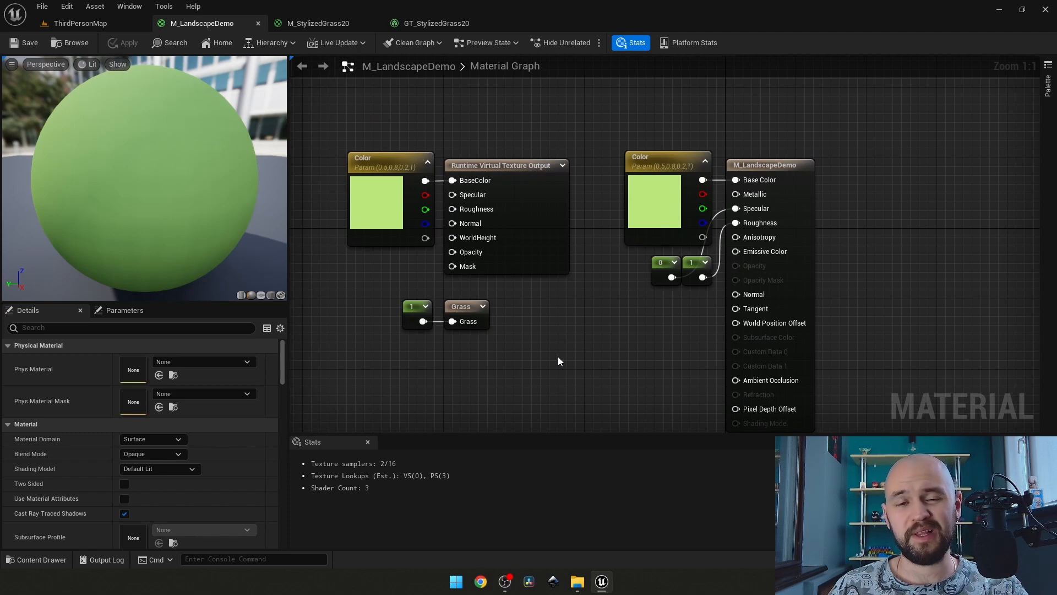
right_drag(558, 356, 620, 362)
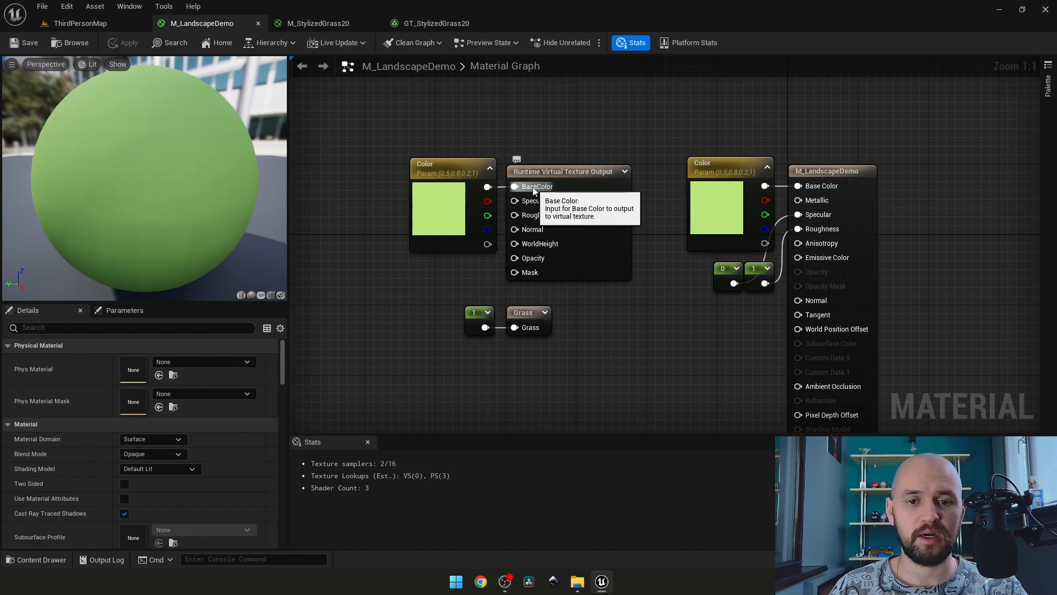
right_drag(726, 157, 666, 140)
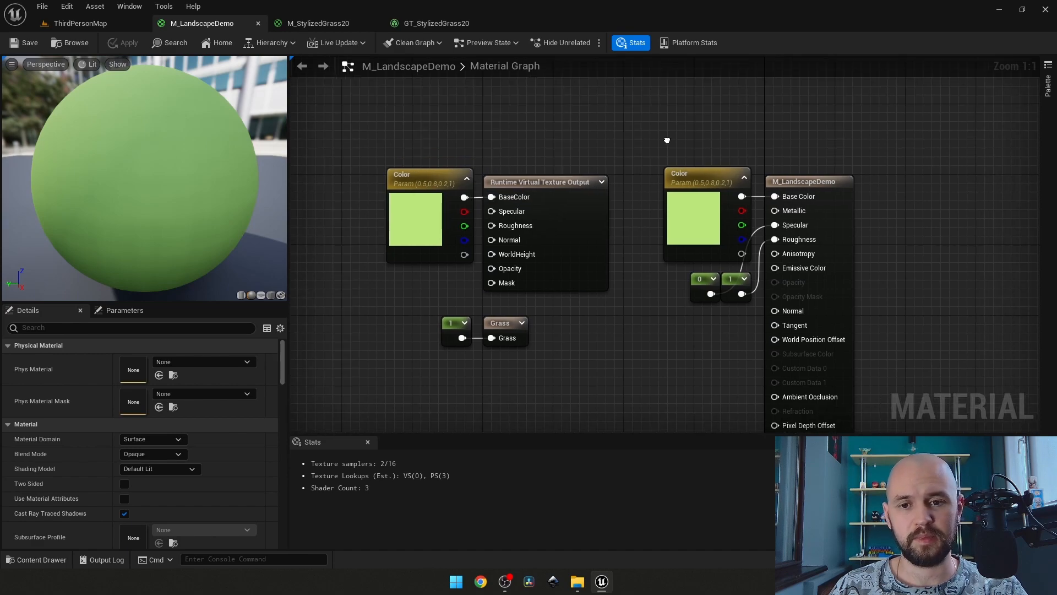
click(408, 235)
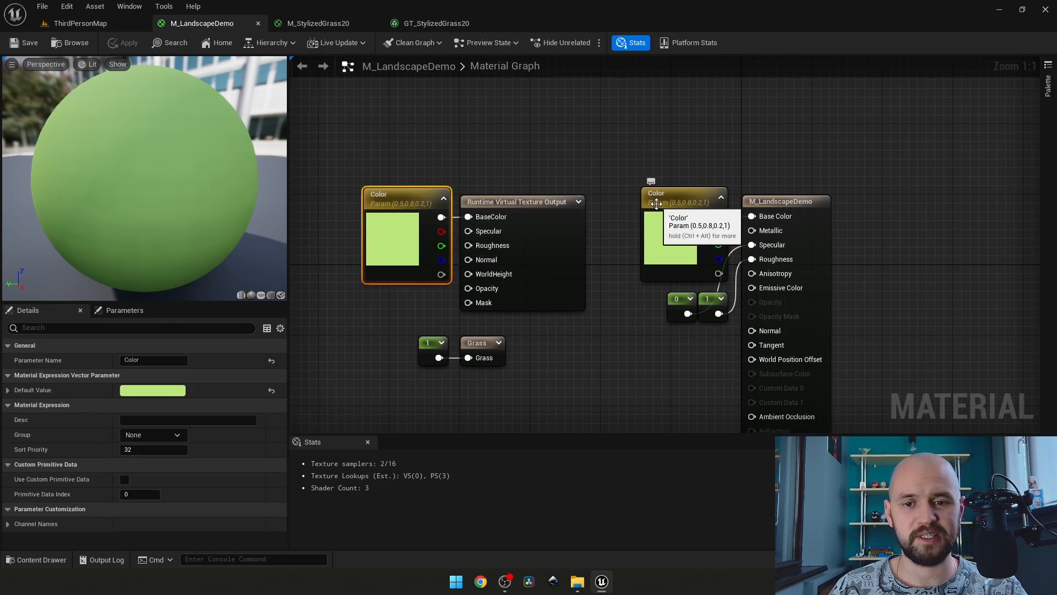
Step: Open the M_StylizedGrass20 material graph and inspect the Runtime Virtual Texture Sample node's settings
click(611, 140)
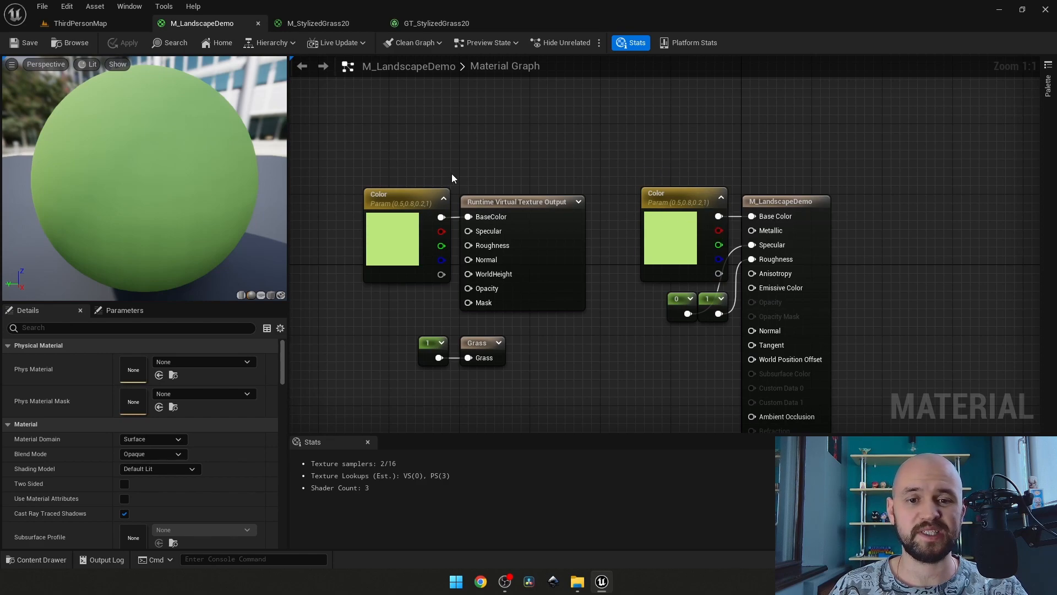
click(305, 22)
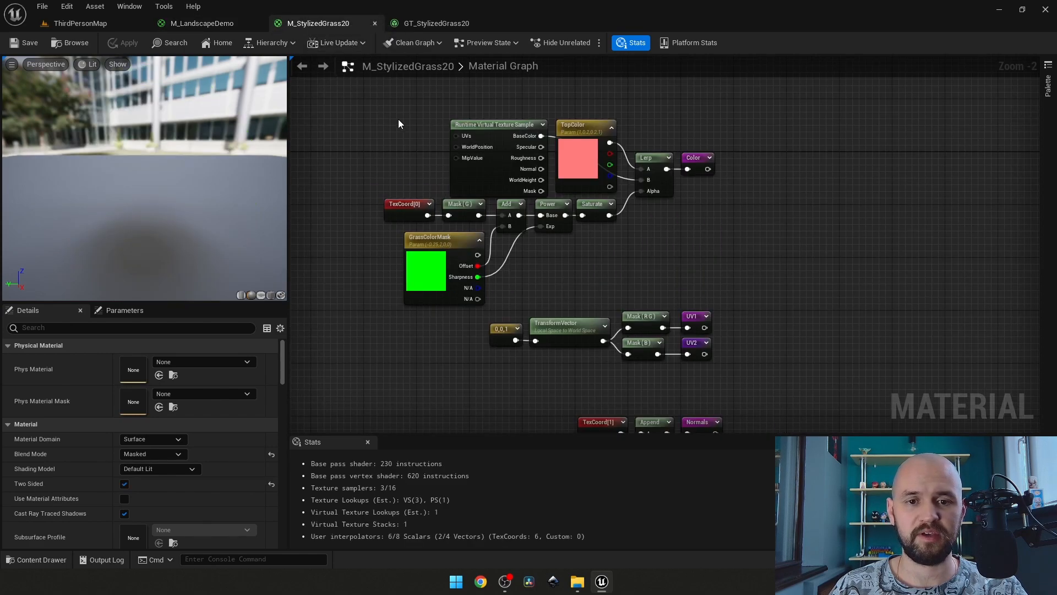
click(493, 115)
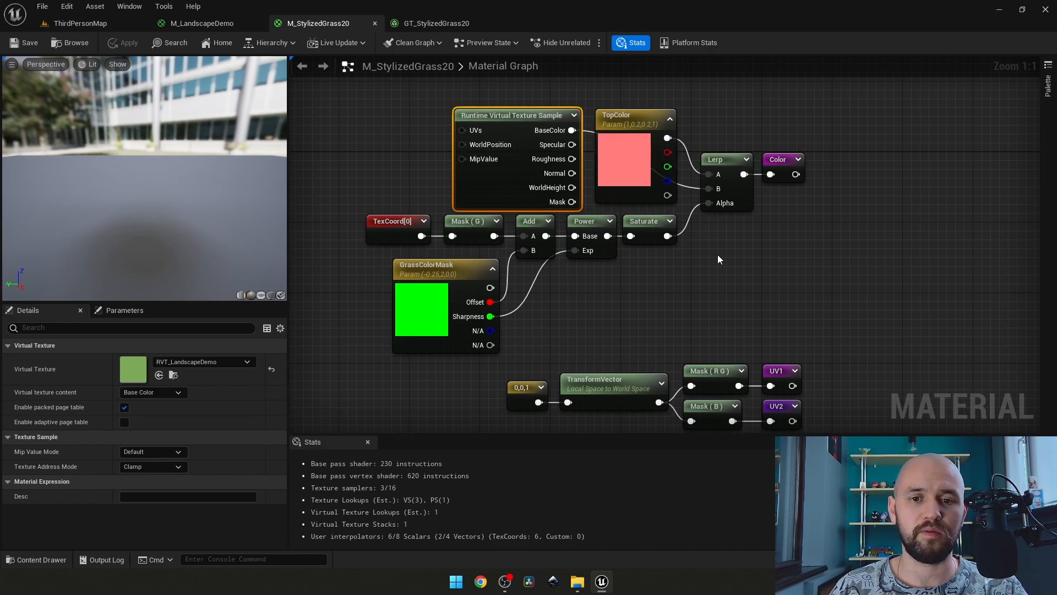
click(430, 24)
Step: Delete the Color parameter feeding Base Color in M_LandscapeDemo, keep the one feeding the Runtime Virtual Texture Output, and apply the material
click(214, 24)
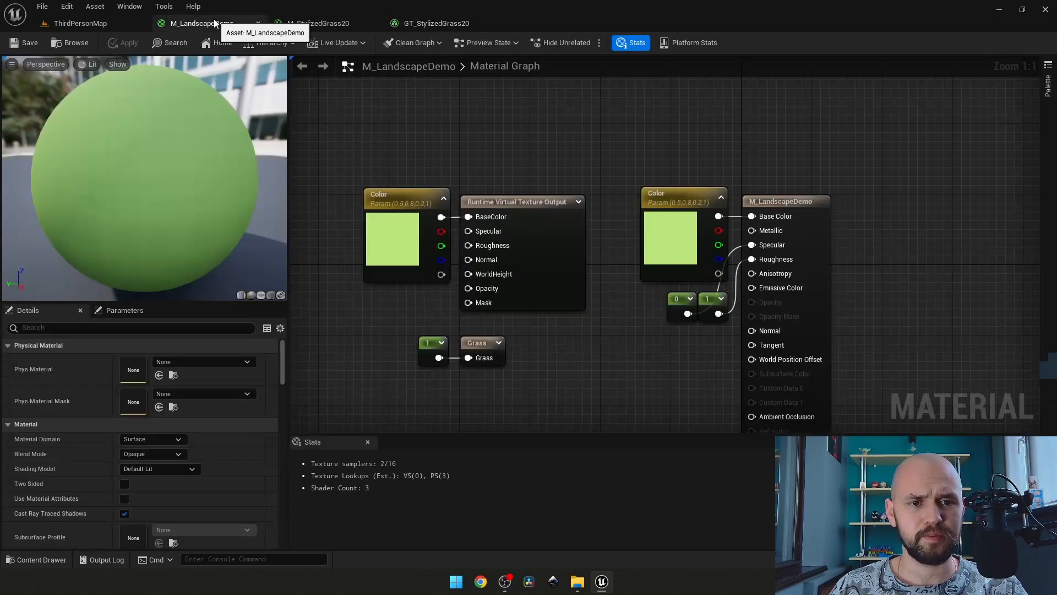
click(666, 204)
key(Delete)
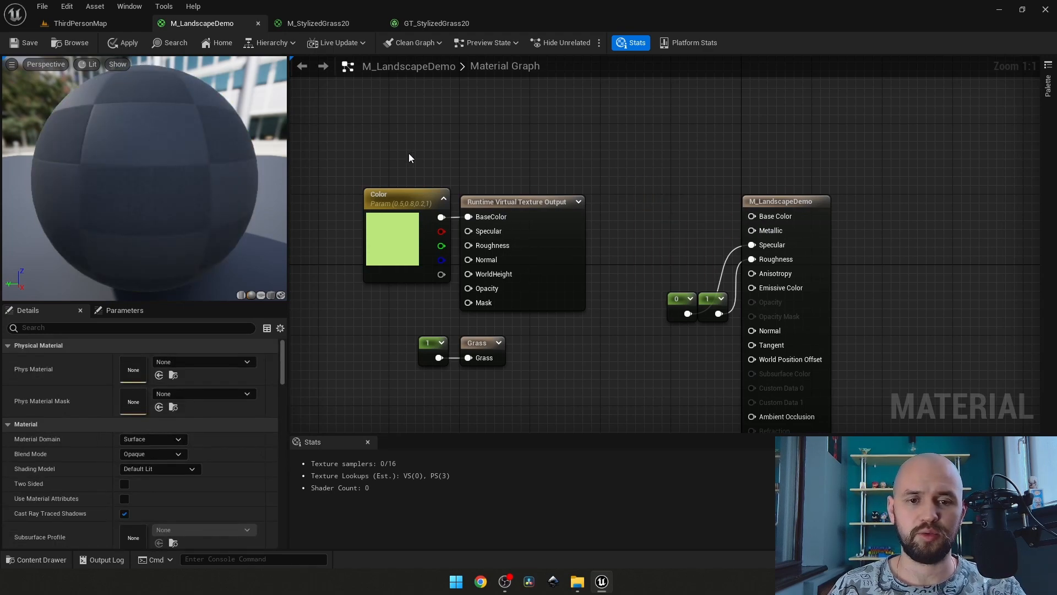
drag(361, 155, 422, 285)
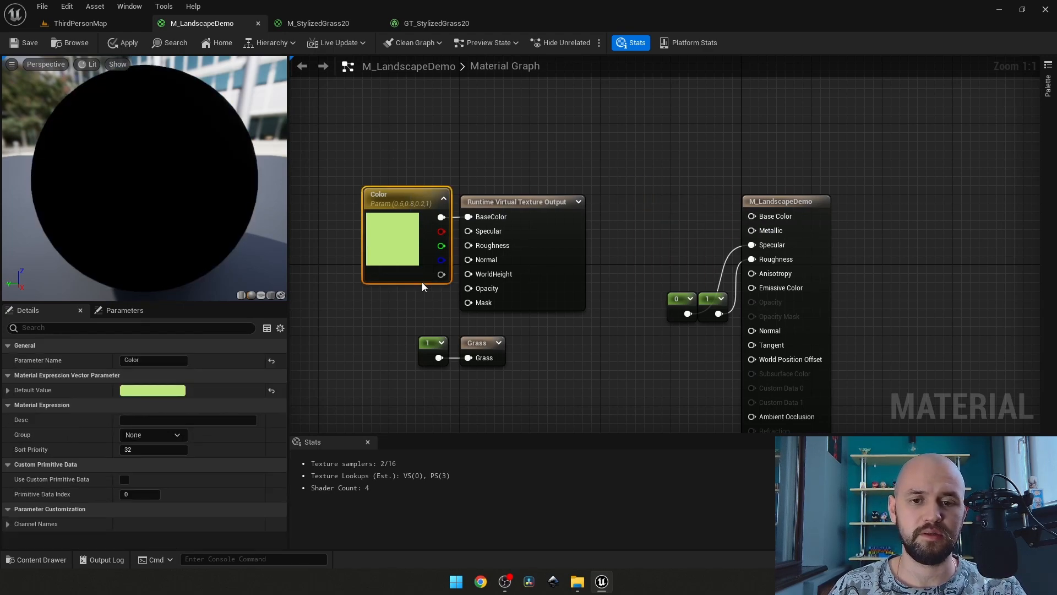
click(526, 161)
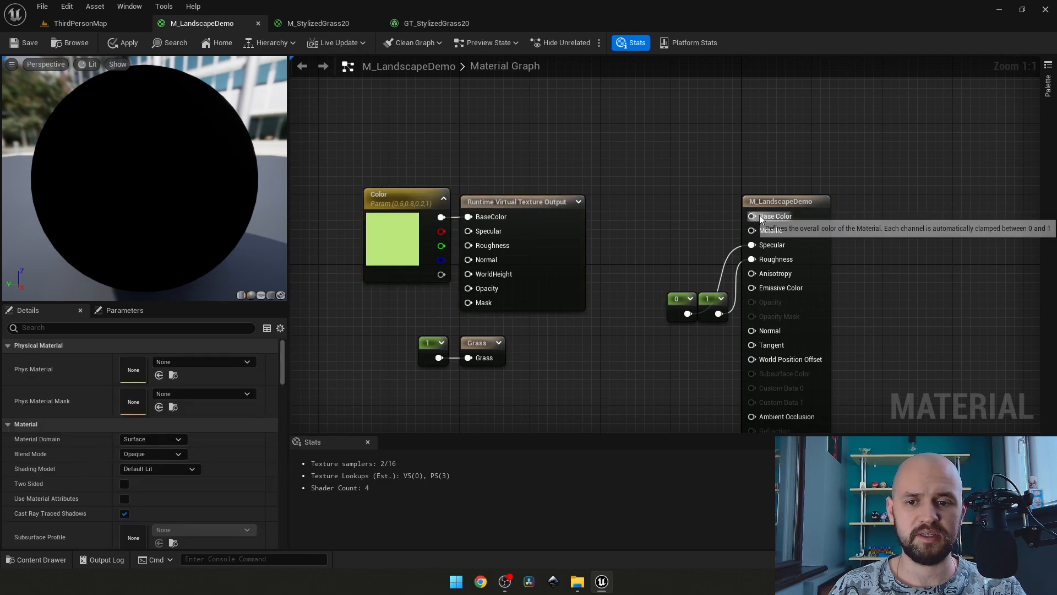
click(133, 45)
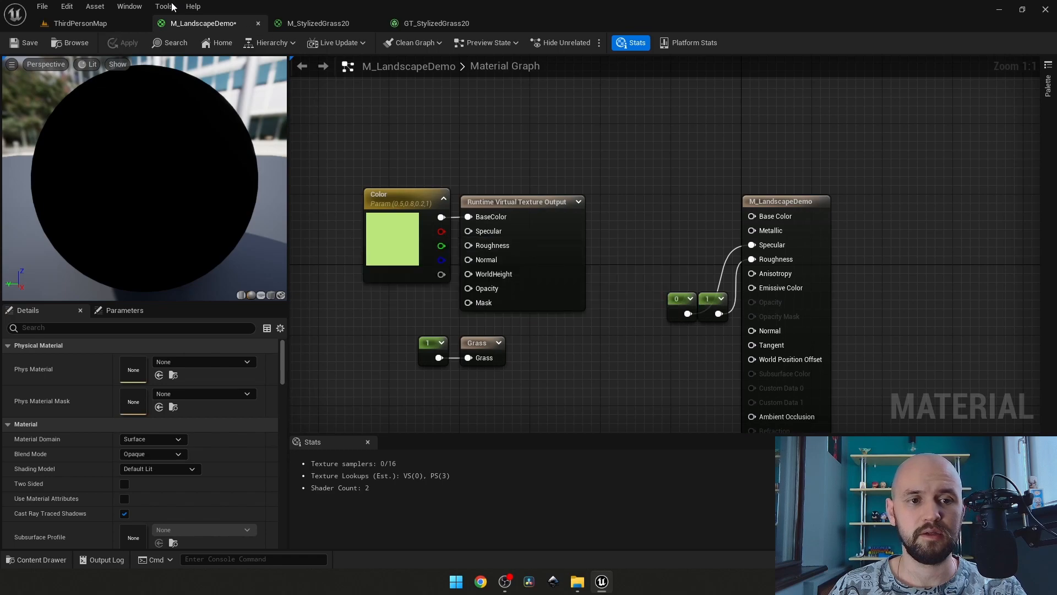
Step: Examine the grass and landscape colours in ThirdPersonMap, and return to the M_StylizedGrass20 graph
click(91, 22)
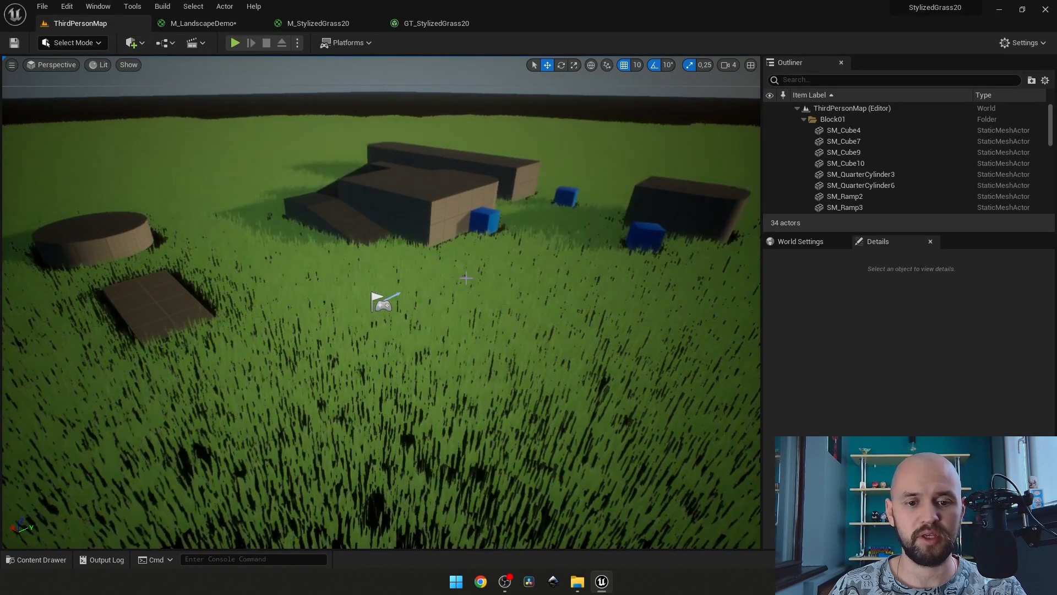
key(q)
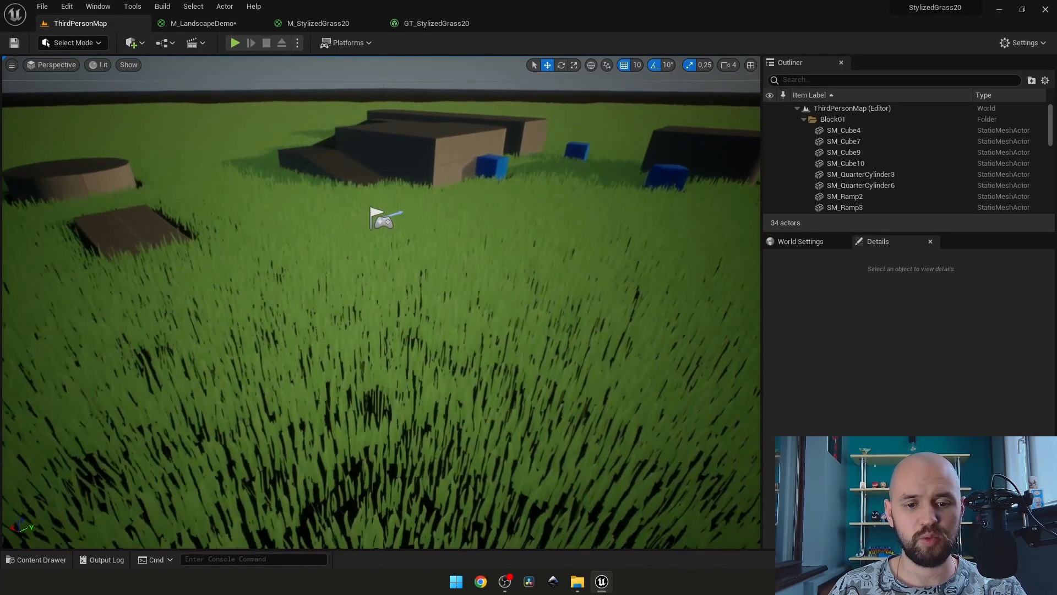
key(e)
key(e)
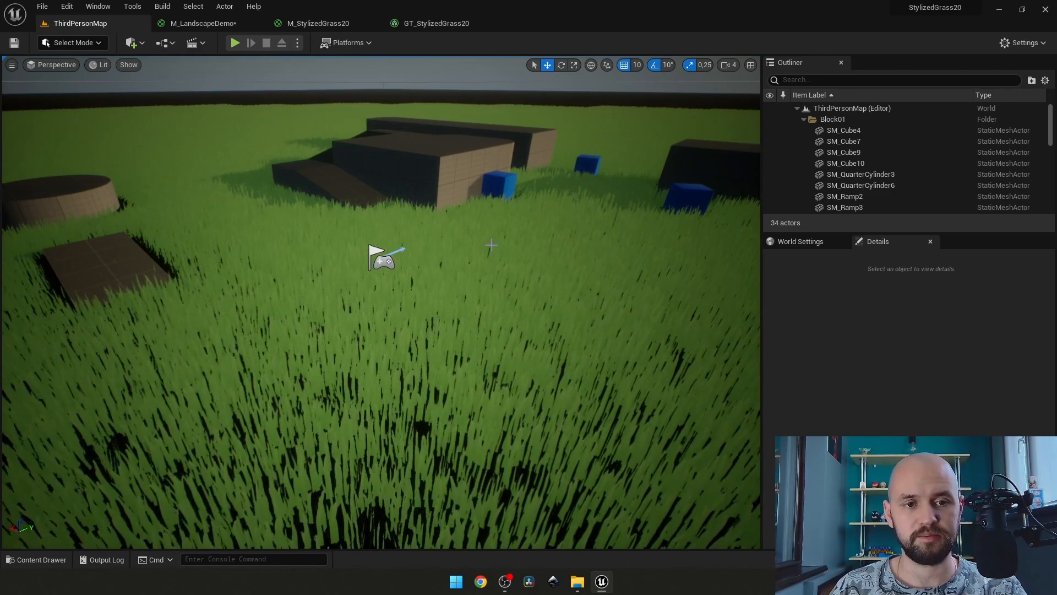
click(320, 24)
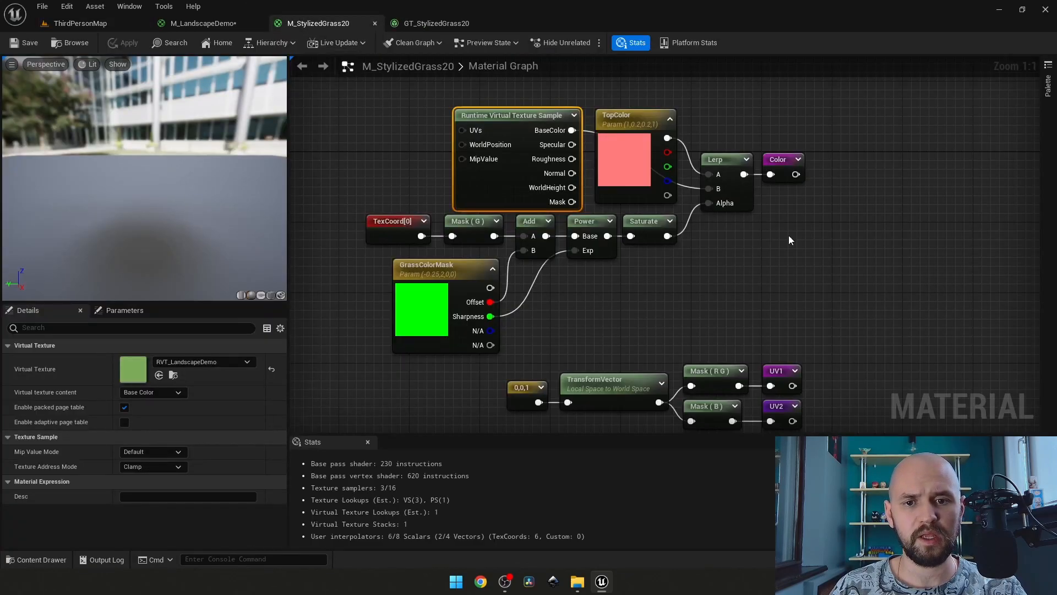
Step: Add a Runtime Virtual Texture Sample node to the M_LandscapeDemo graph and assign RVT_LandscapeDemo as its virtual texture
click(228, 24)
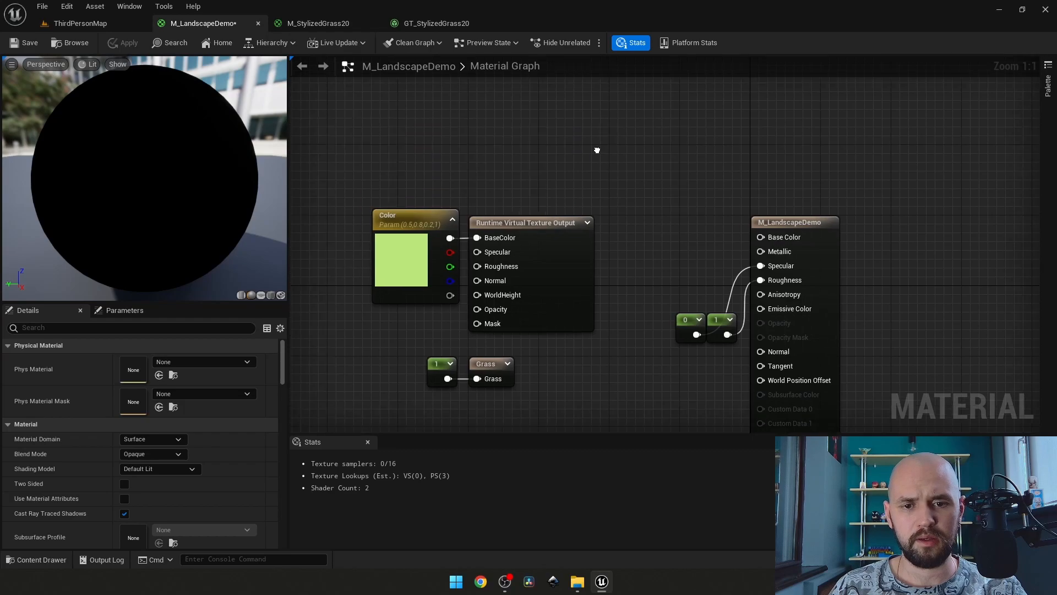
right_click(525, 174)
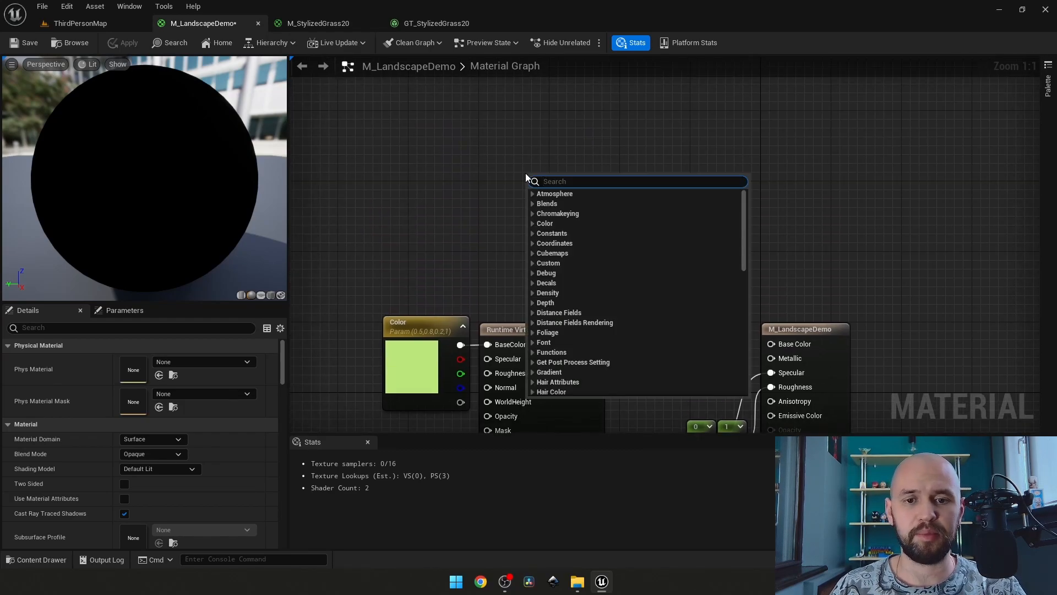
text(sample runt)
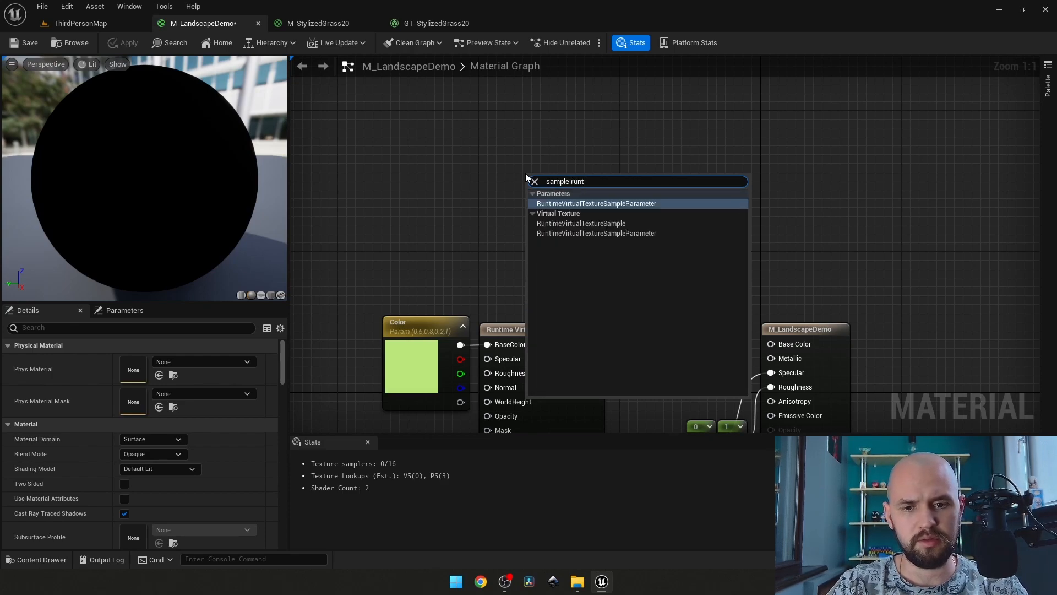
click(625, 223)
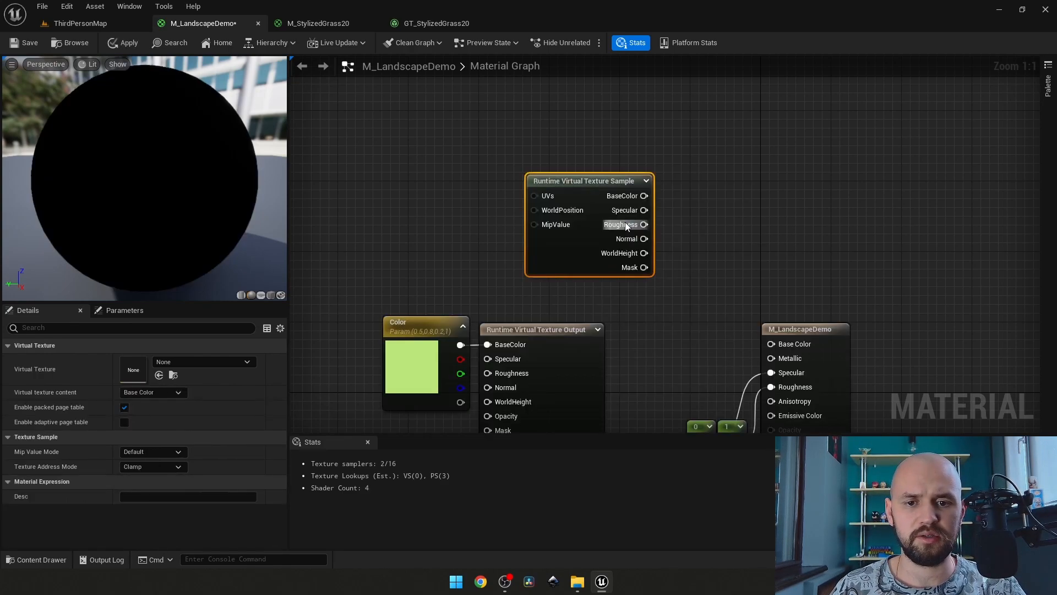
click(212, 362)
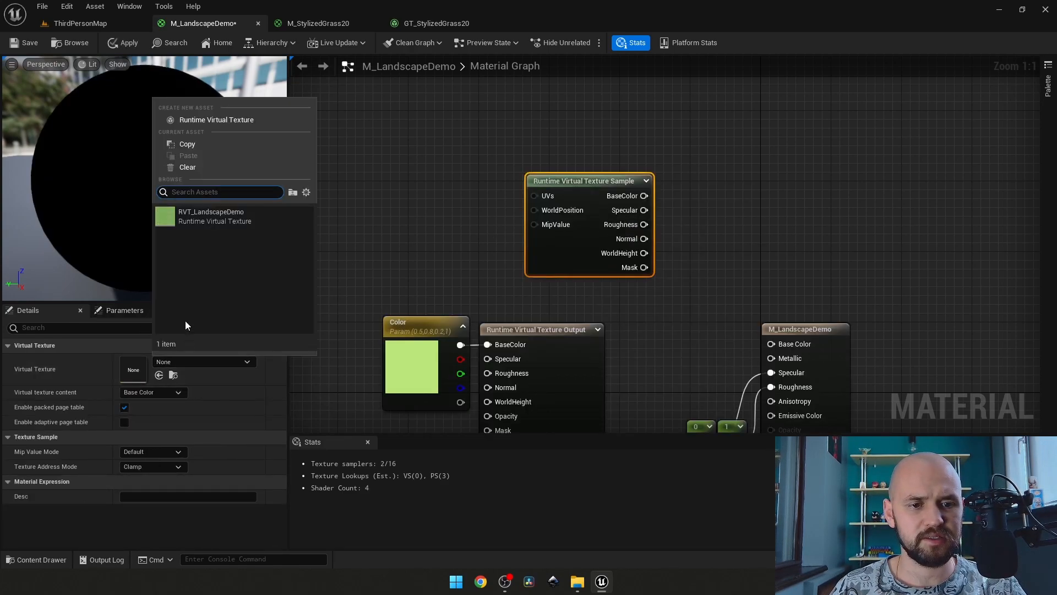
click(213, 216)
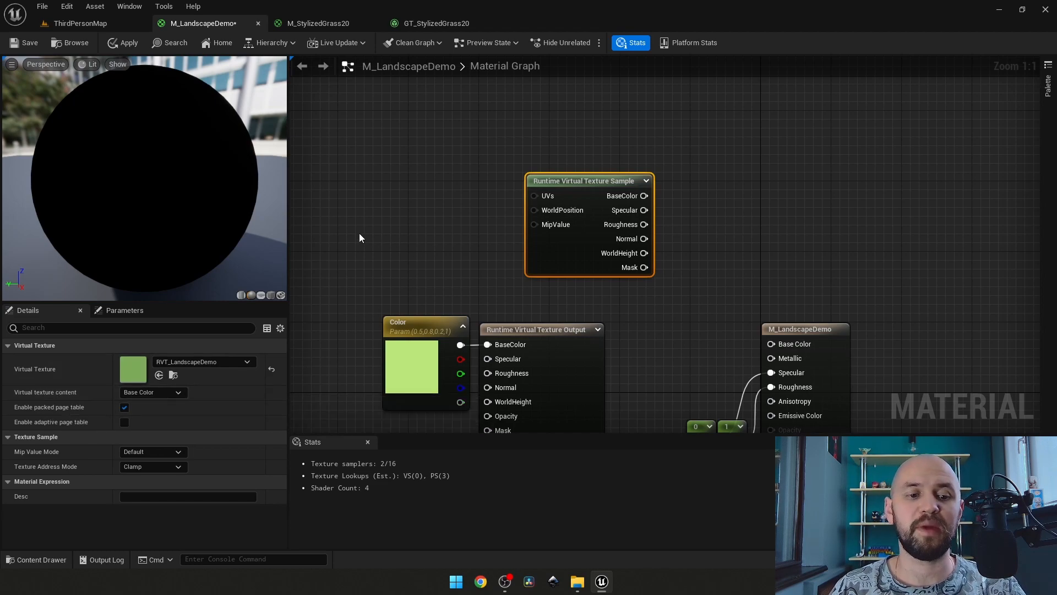
Step: Keep the sample's content as Base Color, connect its BaseColor to the material's Base Color, and check the applied result in ThirdPersonMap
click(177, 392)
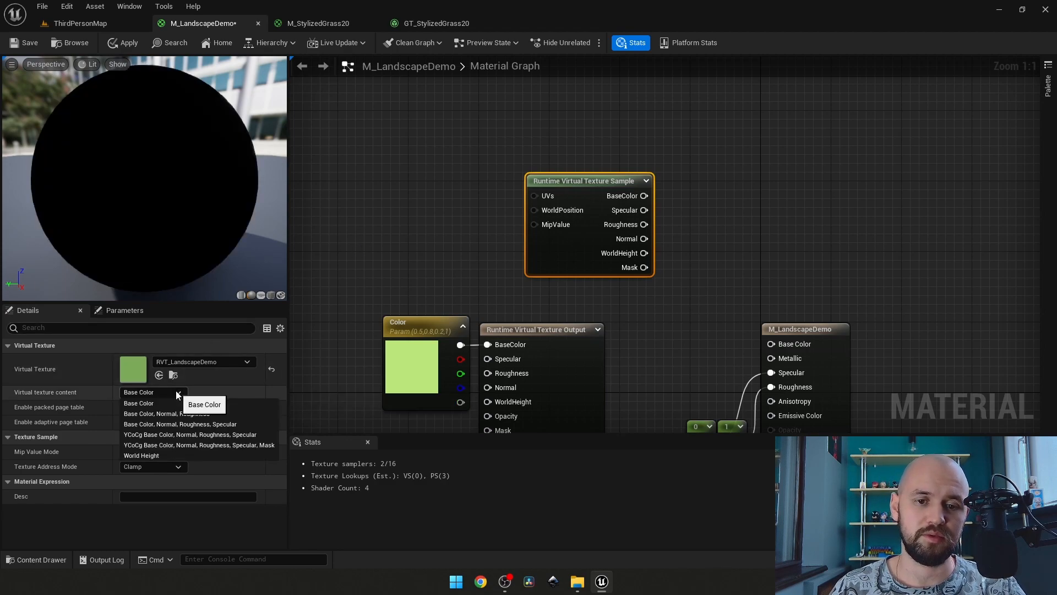
click(140, 392)
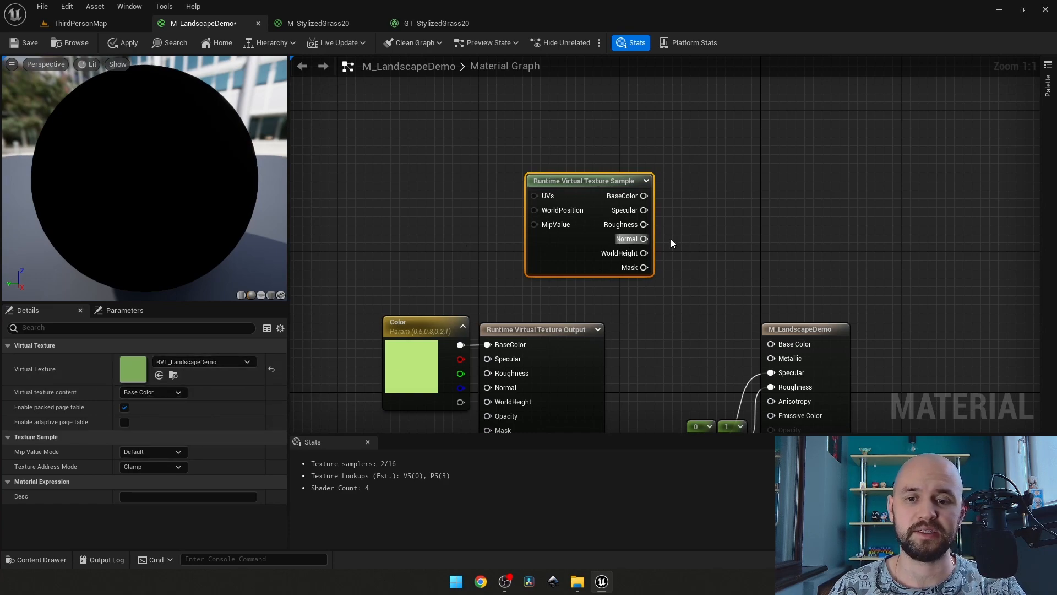
click(673, 214)
drag(644, 196, 771, 346)
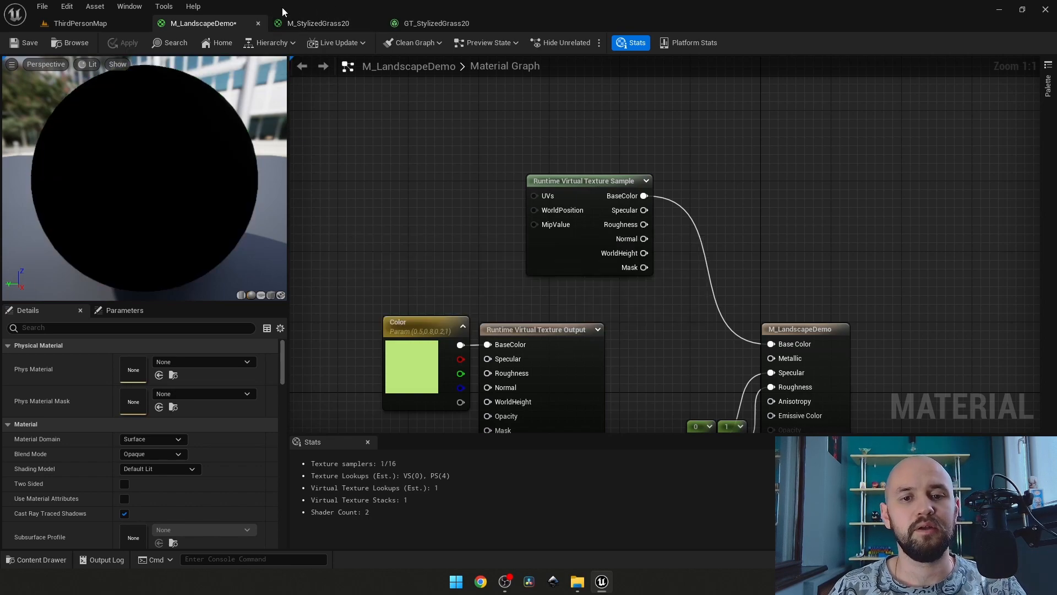
click(106, 22)
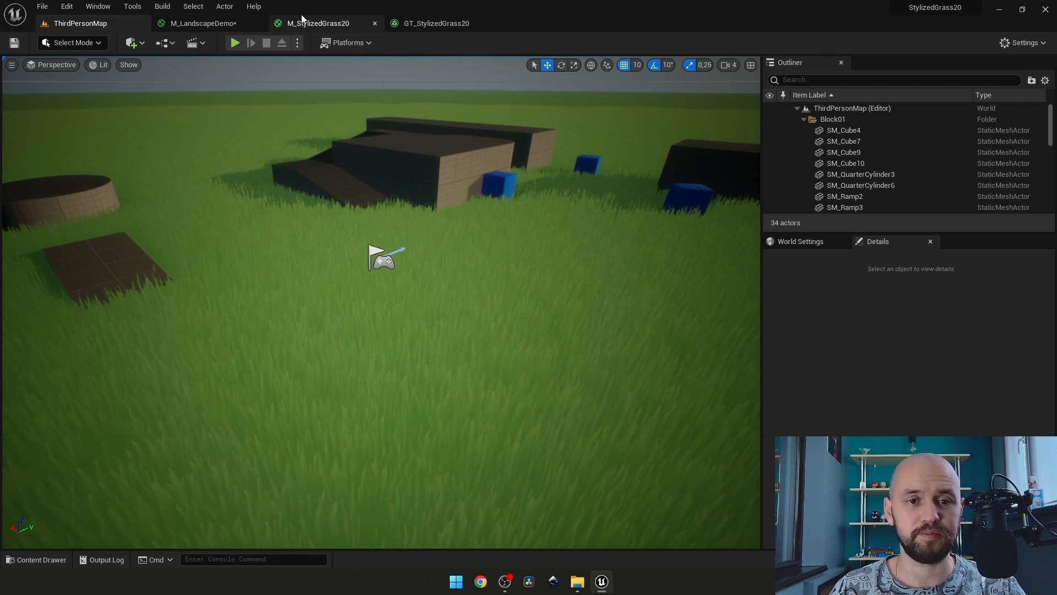
Step: Examine the Grass output node and its constant input of 1 in the M_LandscapeDemo graph
click(203, 23)
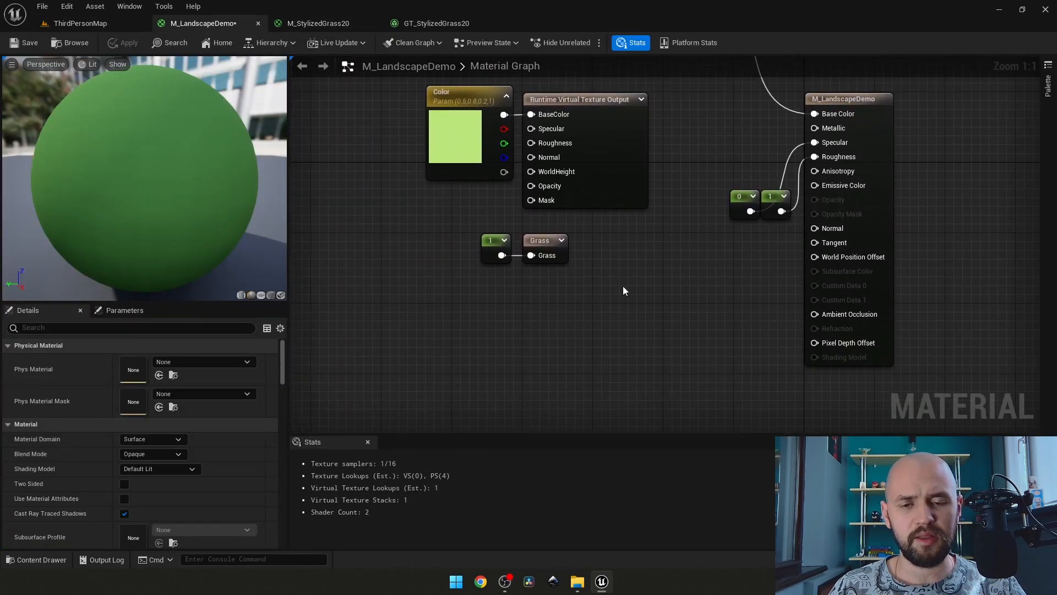
click(545, 240)
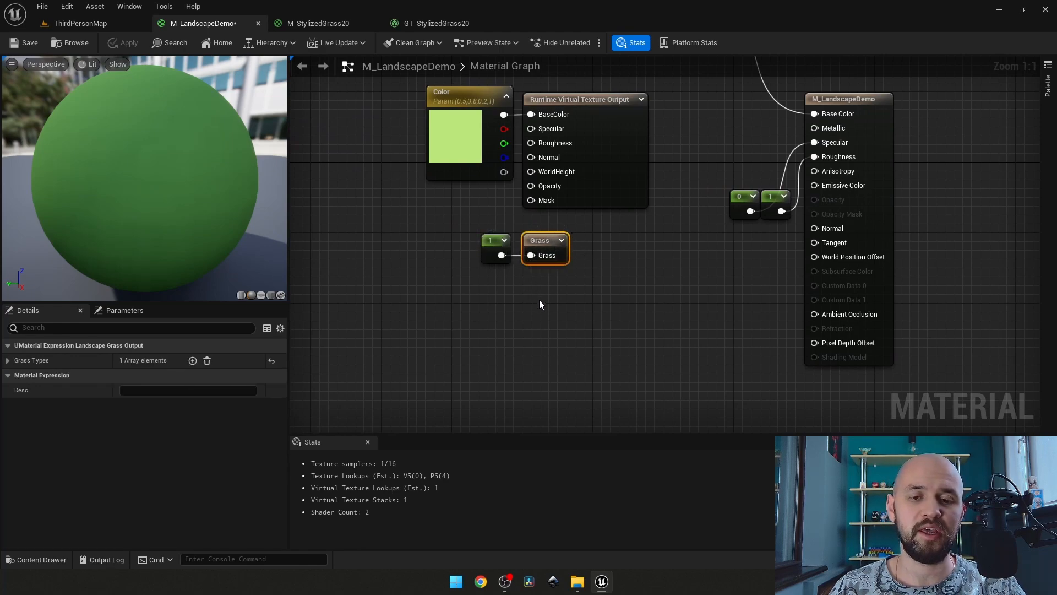
drag(601, 309, 451, 223)
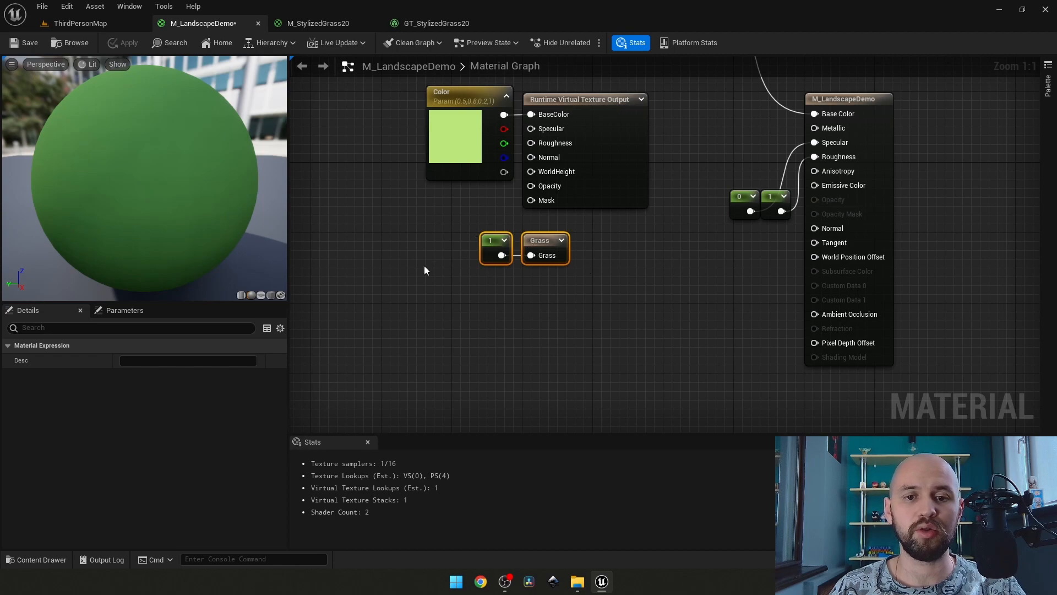
click(382, 272)
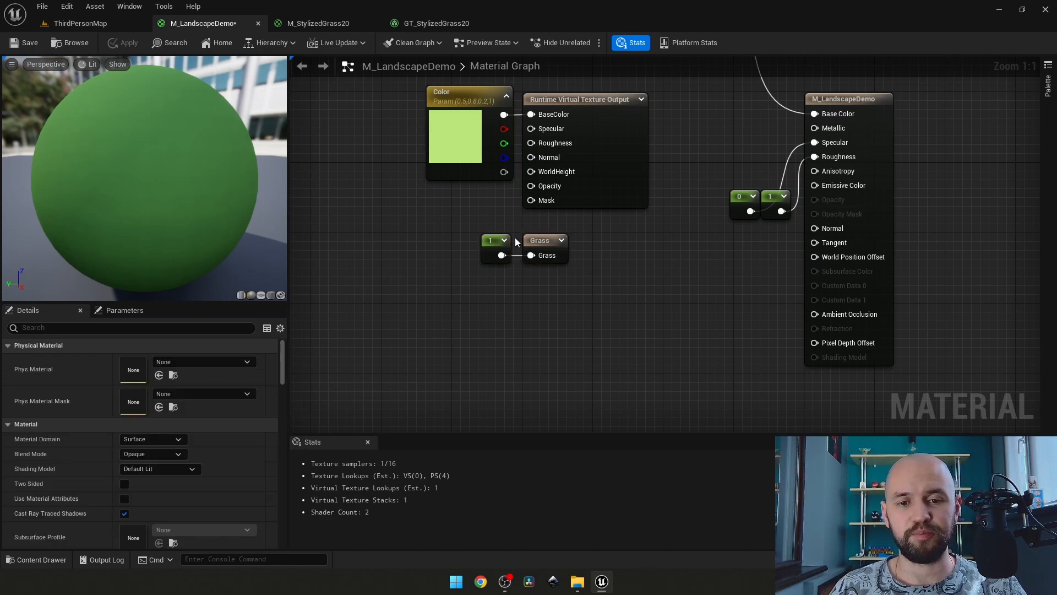
Step: Expand the Grass node's Grass Types array and its first entry, enlarging the details area, to inspect the name and grass type
click(545, 242)
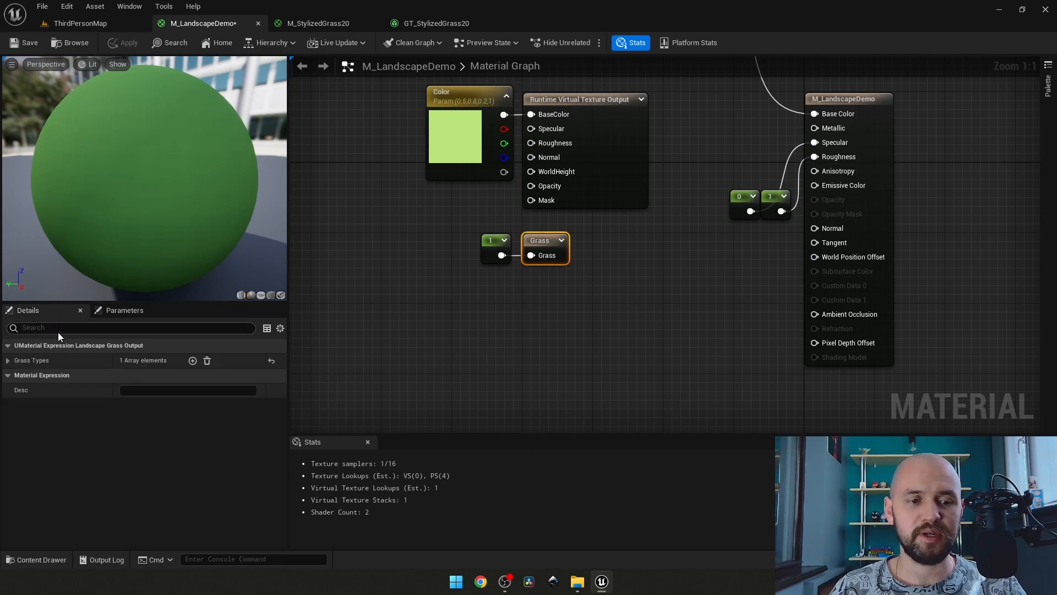
click(8, 360)
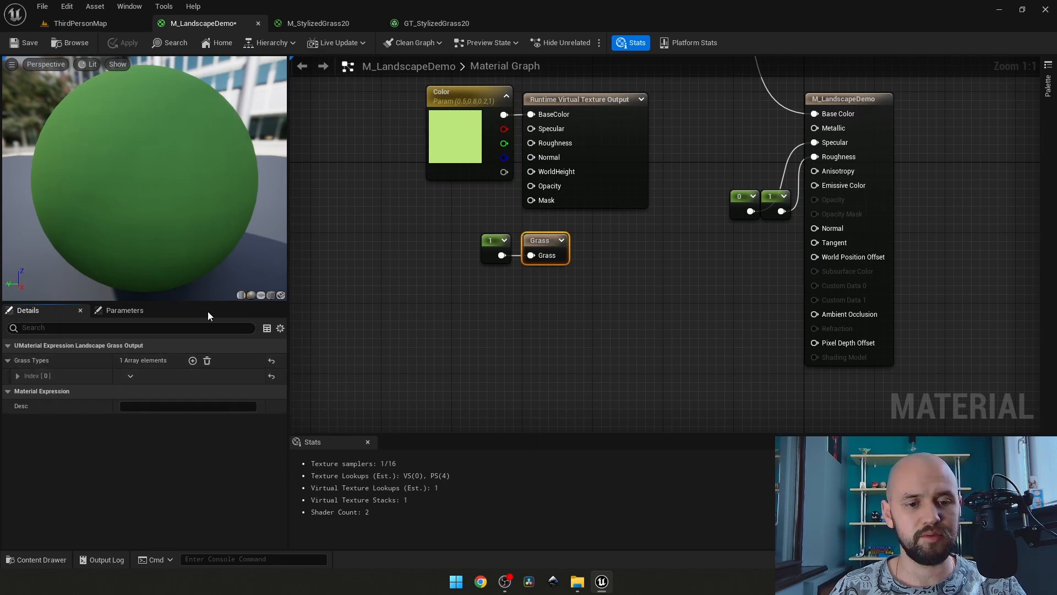
drag(166, 302, 166, 179)
scroll(199, 136, up, 5)
scroll(199, 136, down, 8)
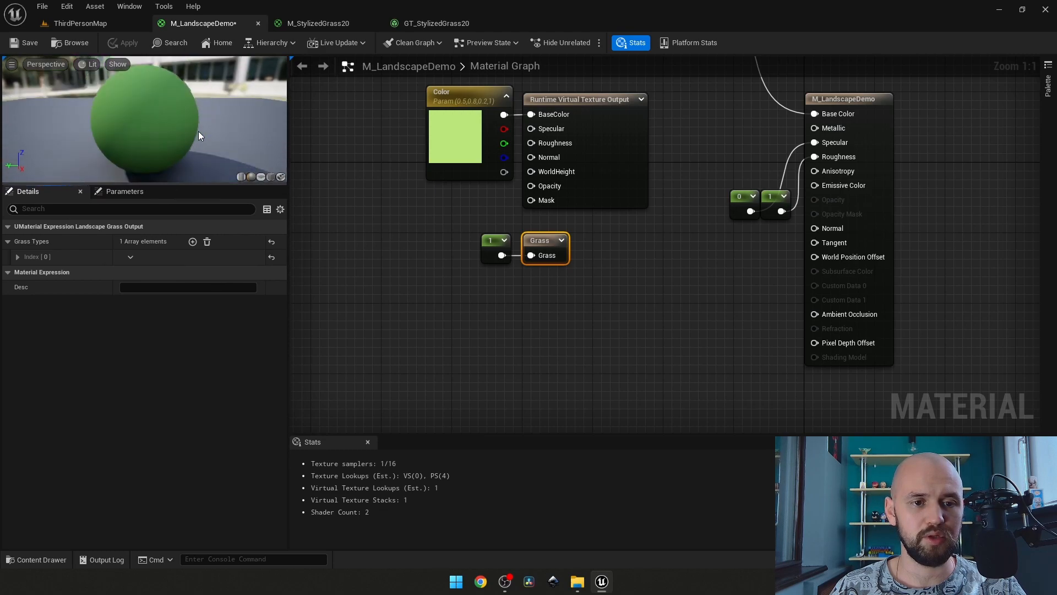
click(17, 257)
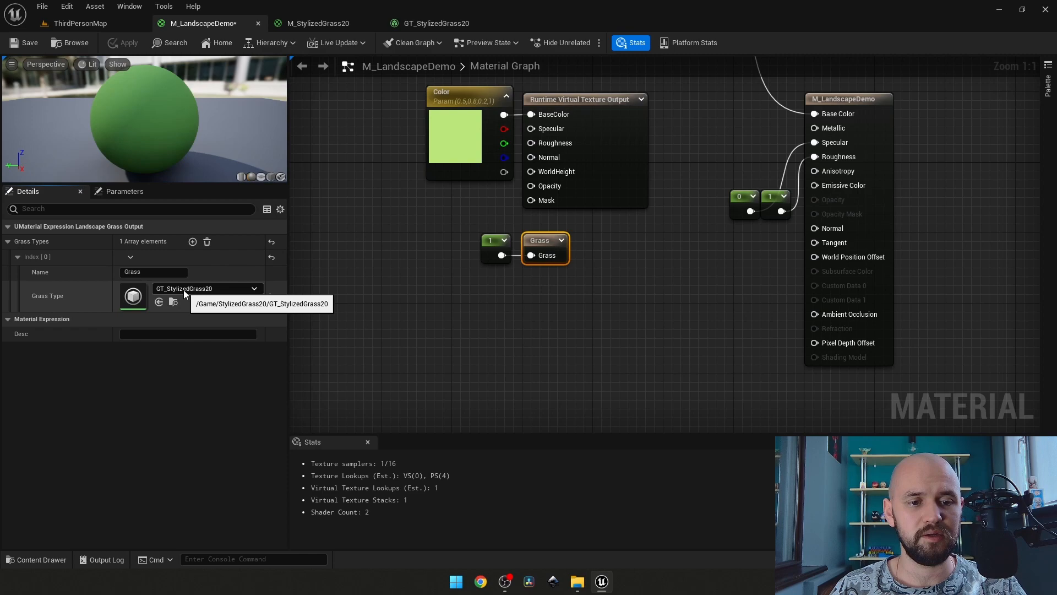
Step: Browse the StylizedGrass20 content folder and locate the Landscape Grass Type option among the Foliage assets without creating one
key(ctrl+space)
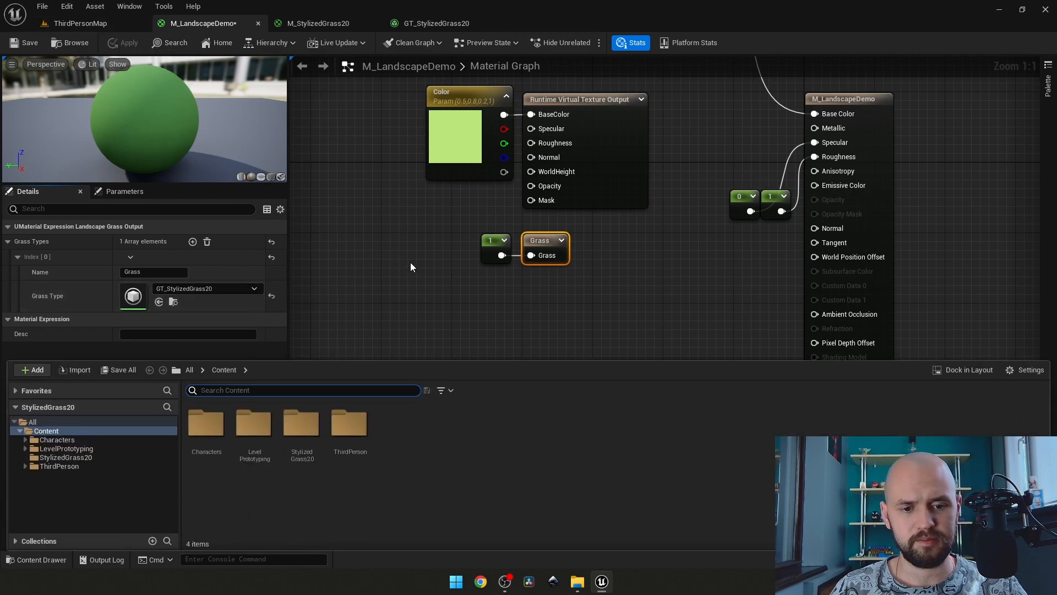
double_click(307, 427)
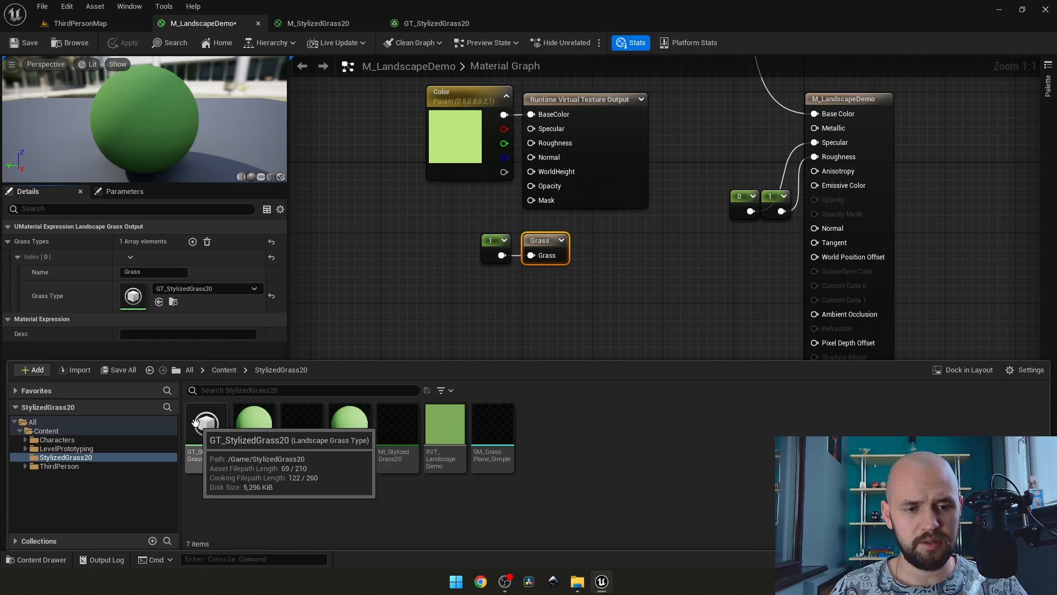
right_click(680, 436)
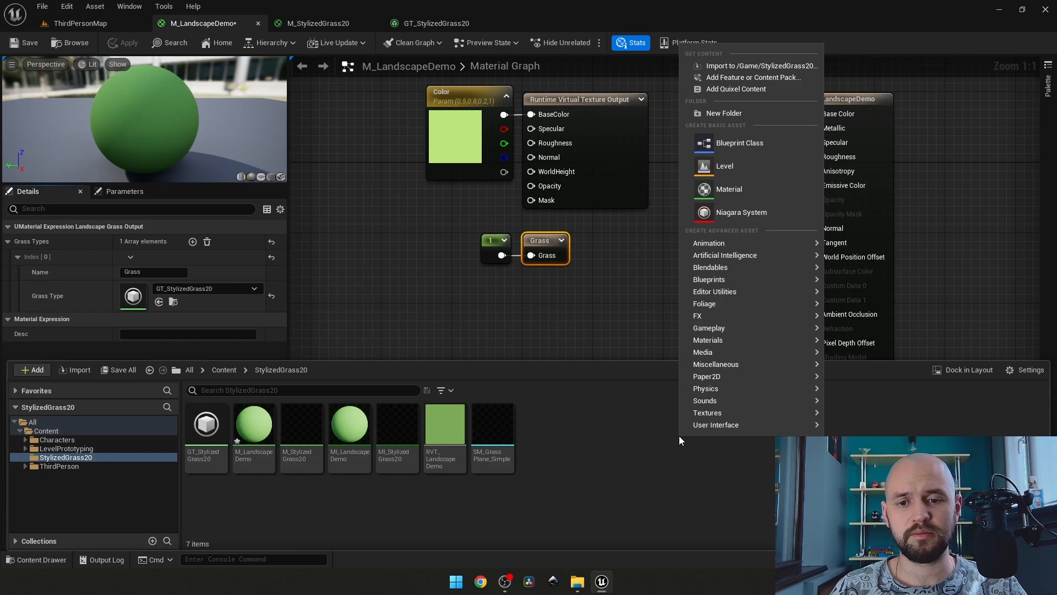
mouse_move(716, 303)
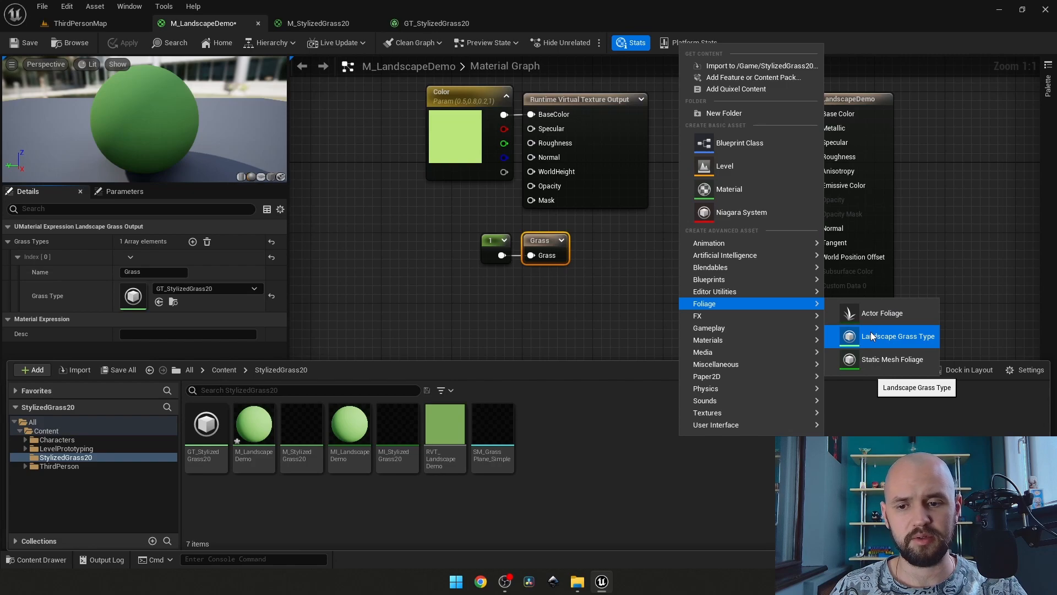
click(634, 417)
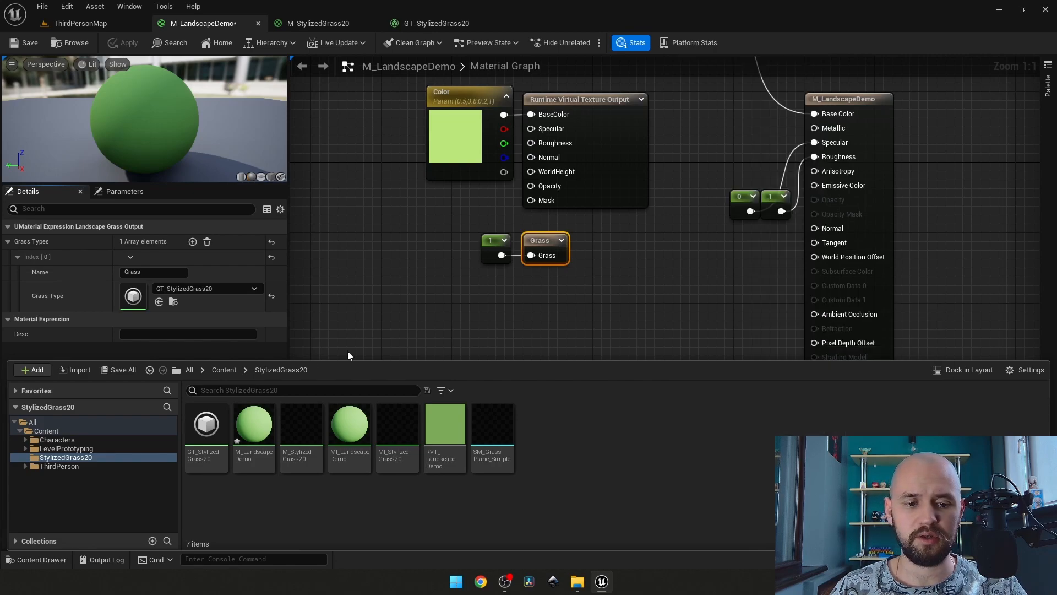
Step: Open the GT_StylizedGrass20 landscape grass type and expand all three entries of its Grass Varieties array
double_click(199, 425)
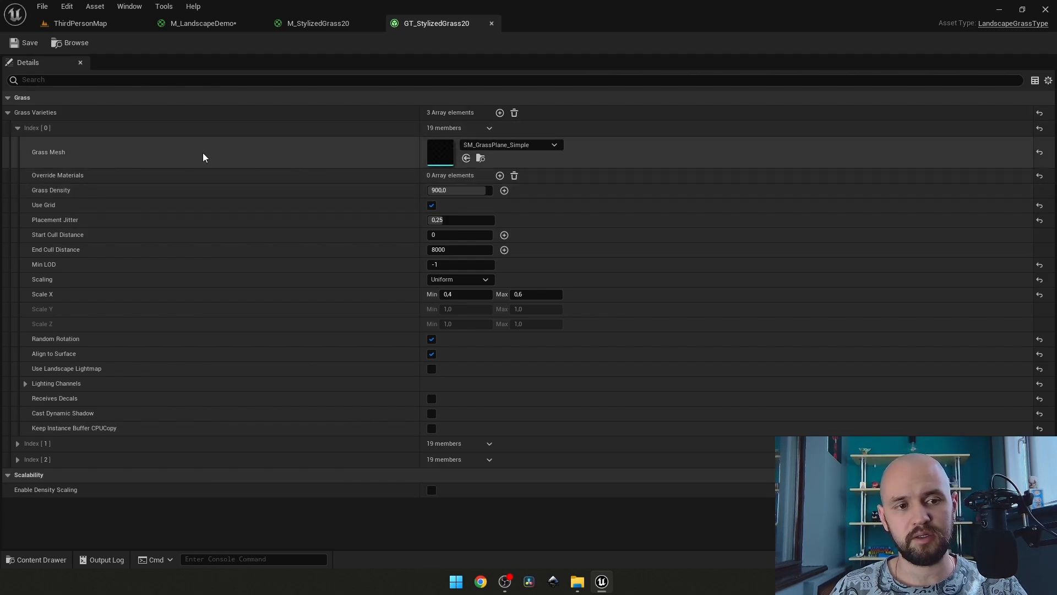
click(8, 112)
shift+click(8, 112)
click(8, 112)
click(7, 113)
click(17, 128)
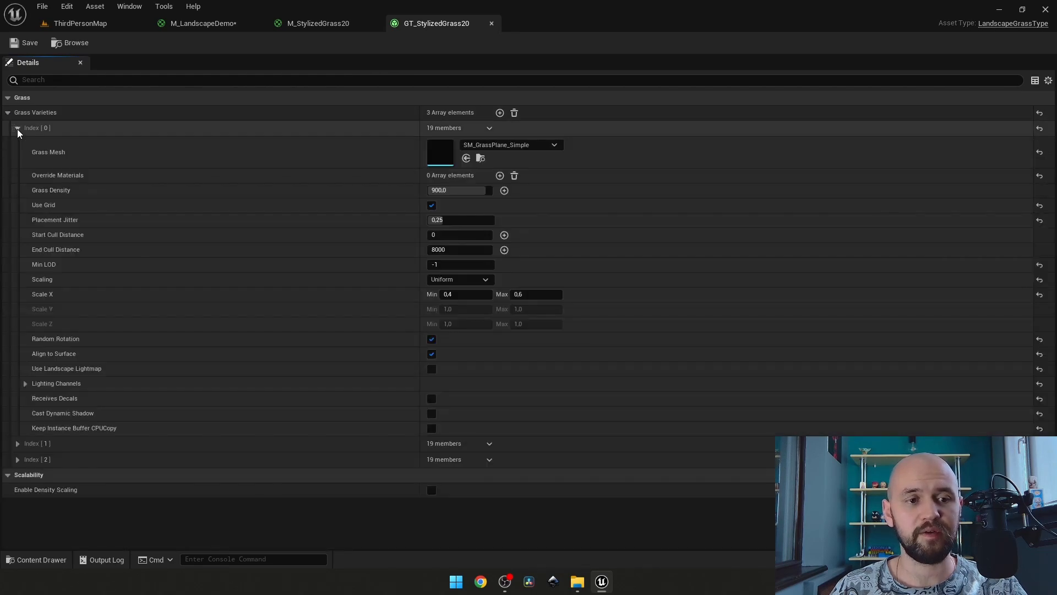
click(17, 444)
scroll(153, 370, down, 5)
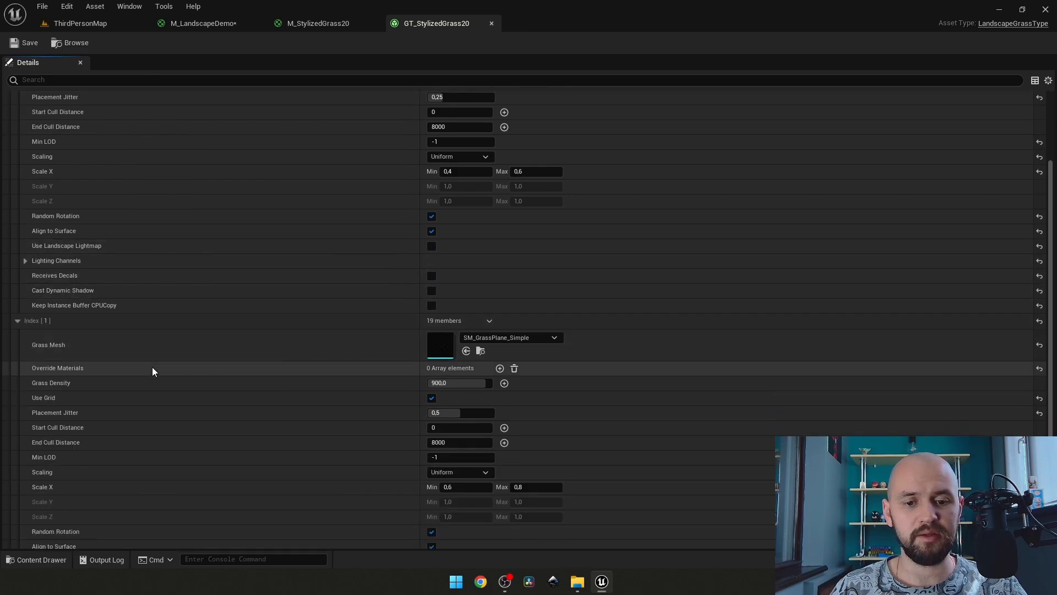
scroll(152, 367, down, 5)
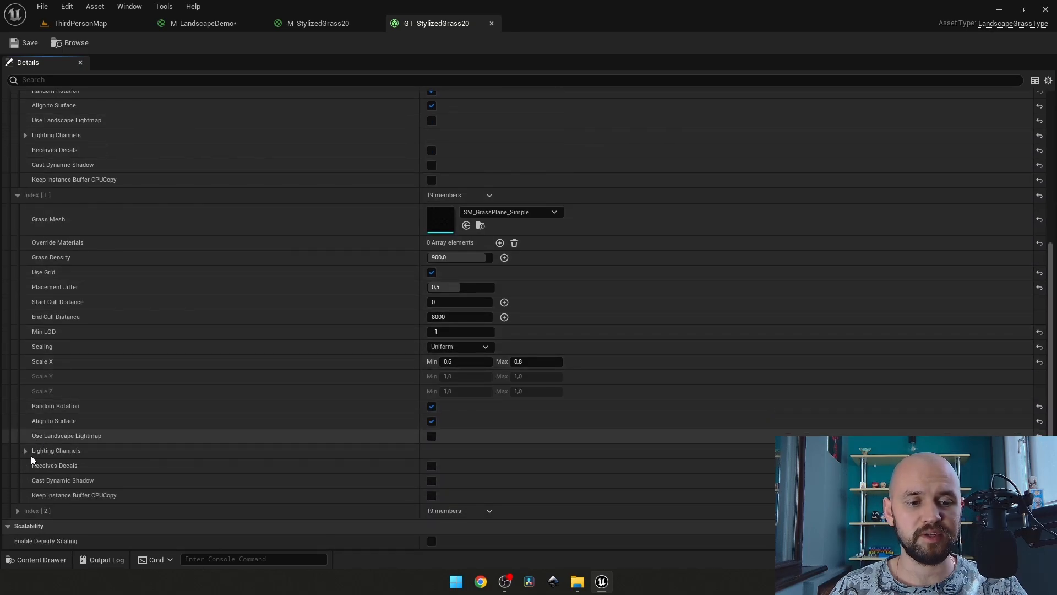
click(17, 510)
scroll(215, 355, down, 3)
Step: Compare the Scale X, Grass Density and Placement Jitter settings across the three grass varieties
scroll(216, 355, up, 10)
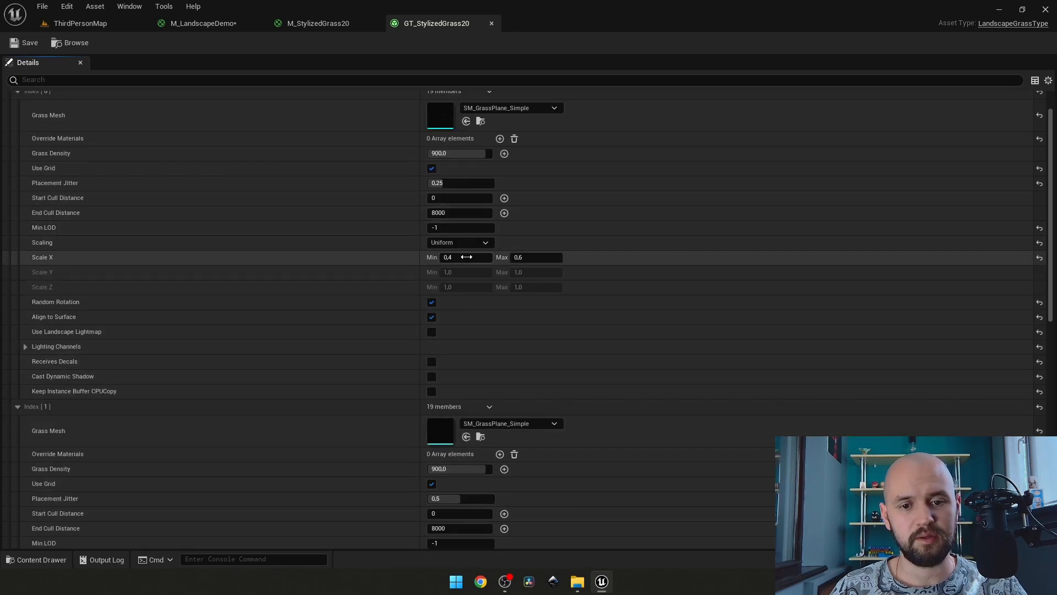
scroll(466, 257, down, 4)
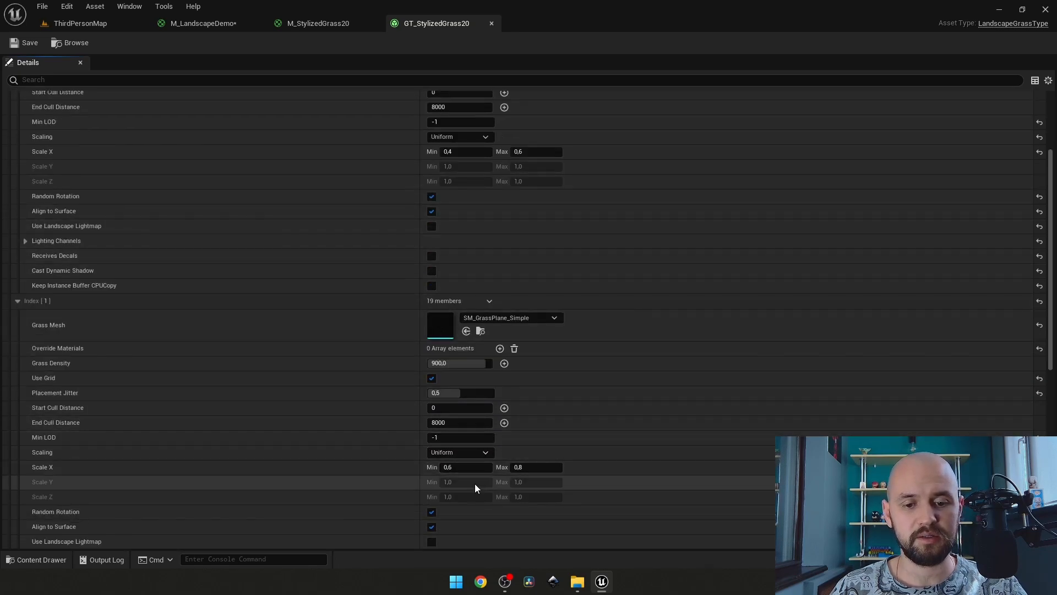
scroll(471, 471, down, 12)
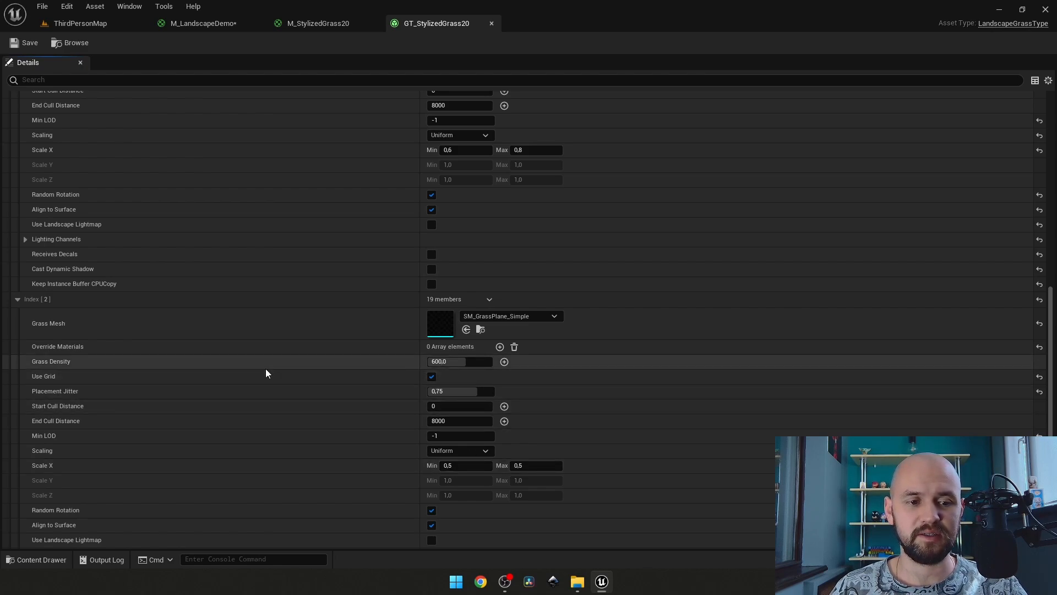
scroll(265, 369, up, 6)
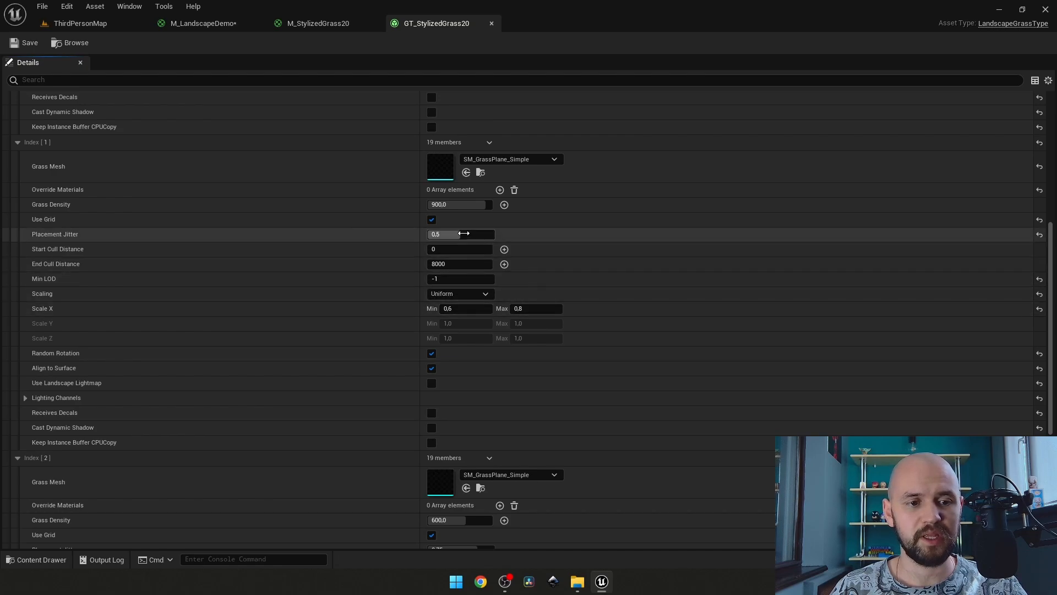
scroll(465, 234, up, 11)
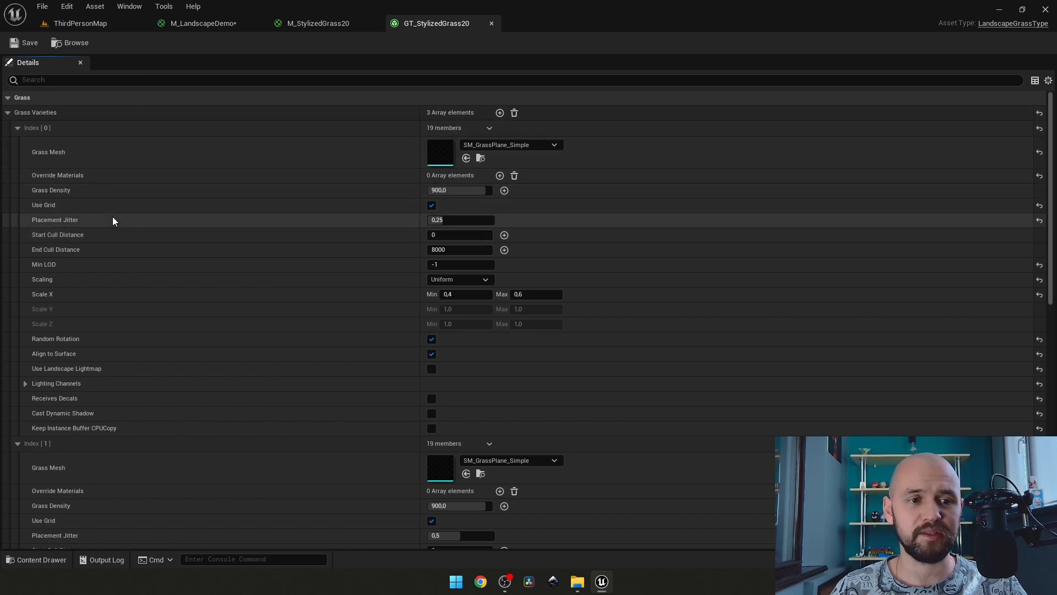
scroll(131, 215, down, 5)
scroll(132, 230, down, 5)
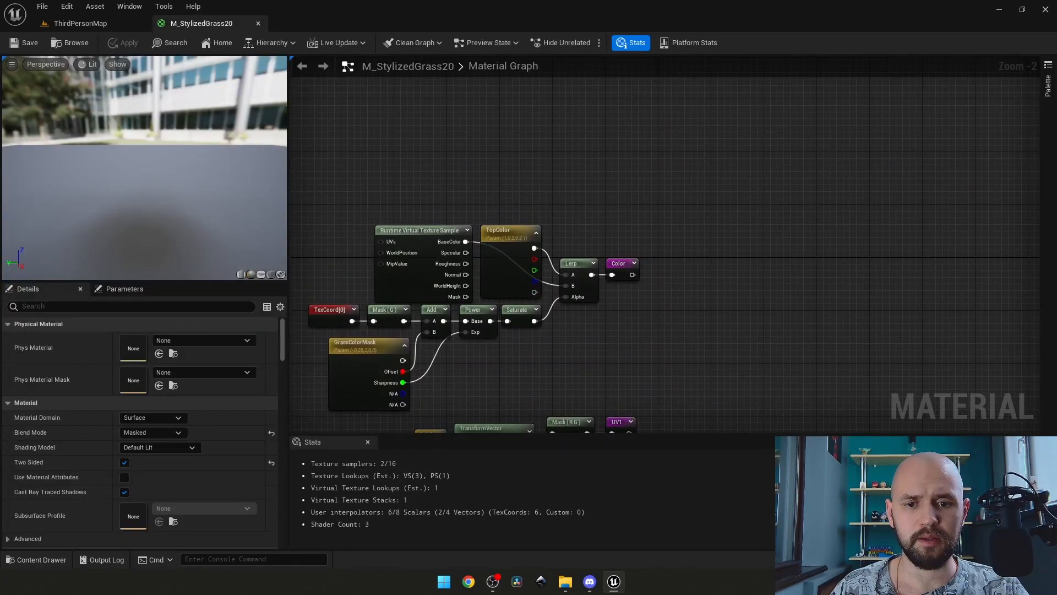
Step: Enlarge the M_StylizedGrass20 details area, find the Tangent Space Normal and Num Customized UVs settings, and clear the filter
scroll(531, 340, down, 2)
right_drag(616, 340, 1042, 272)
drag(192, 282, 204, 170)
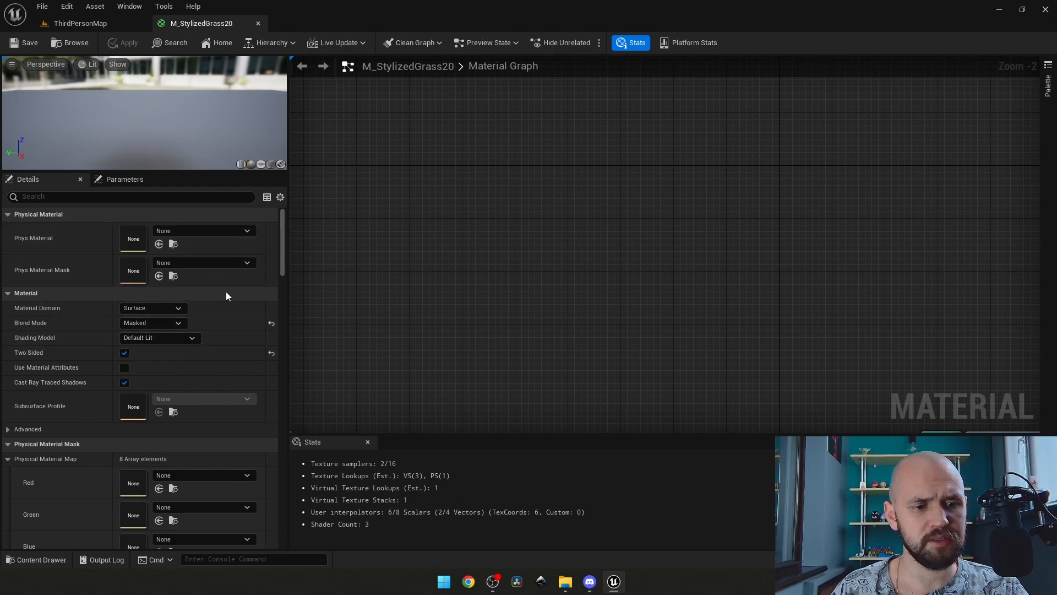
click(132, 198)
text(tangen)
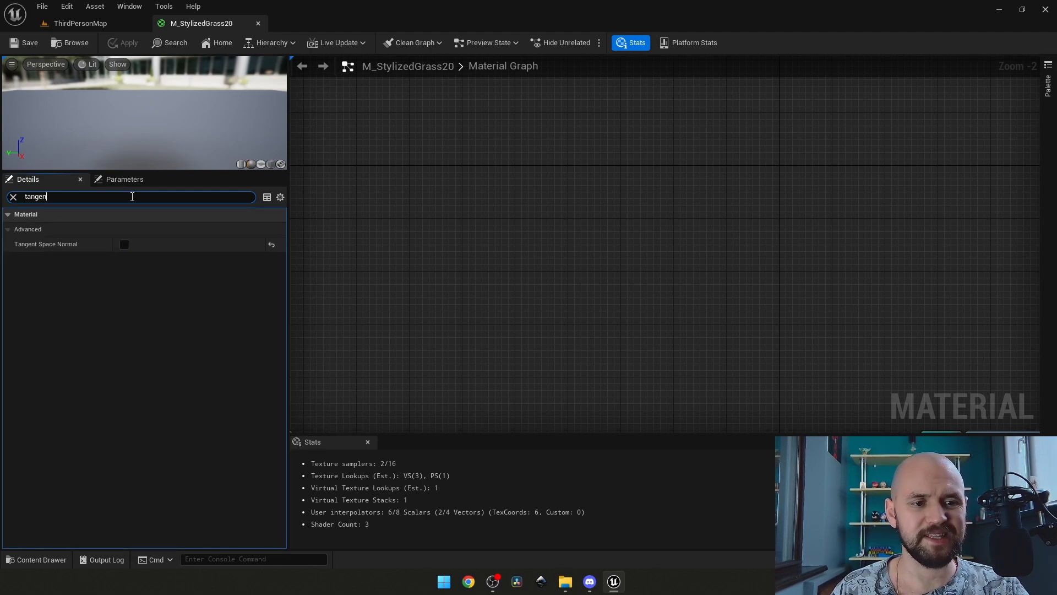
double_click(132, 196)
text(cu)
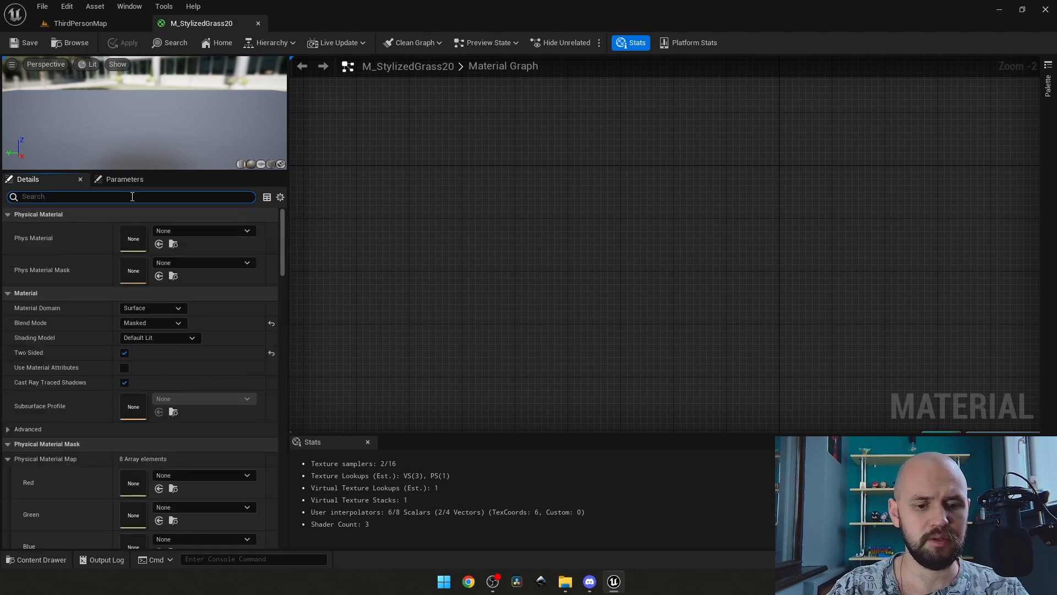
text(s)
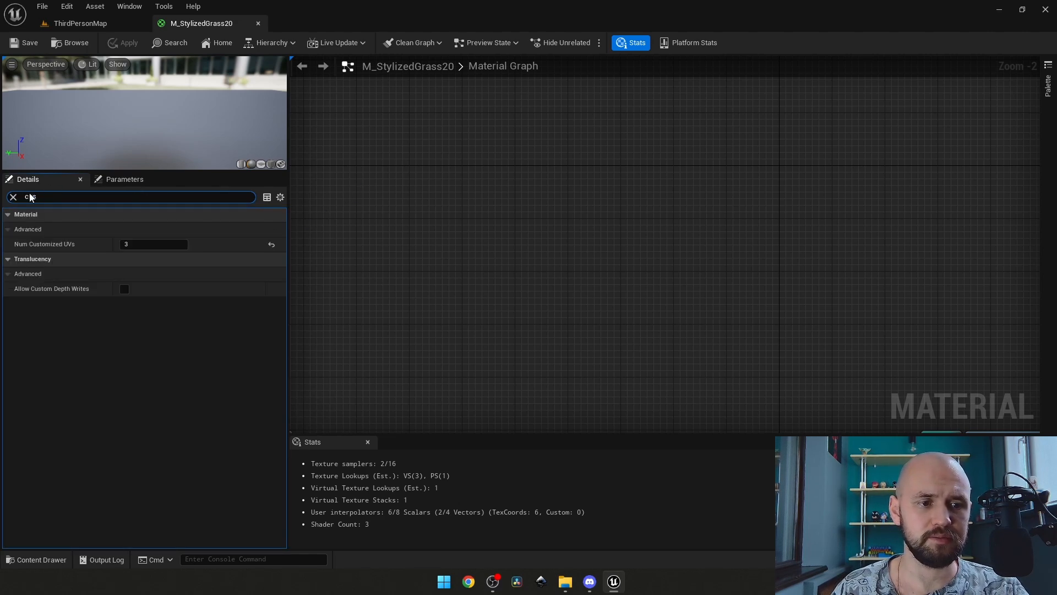
click(13, 197)
scroll(200, 305, down, 10)
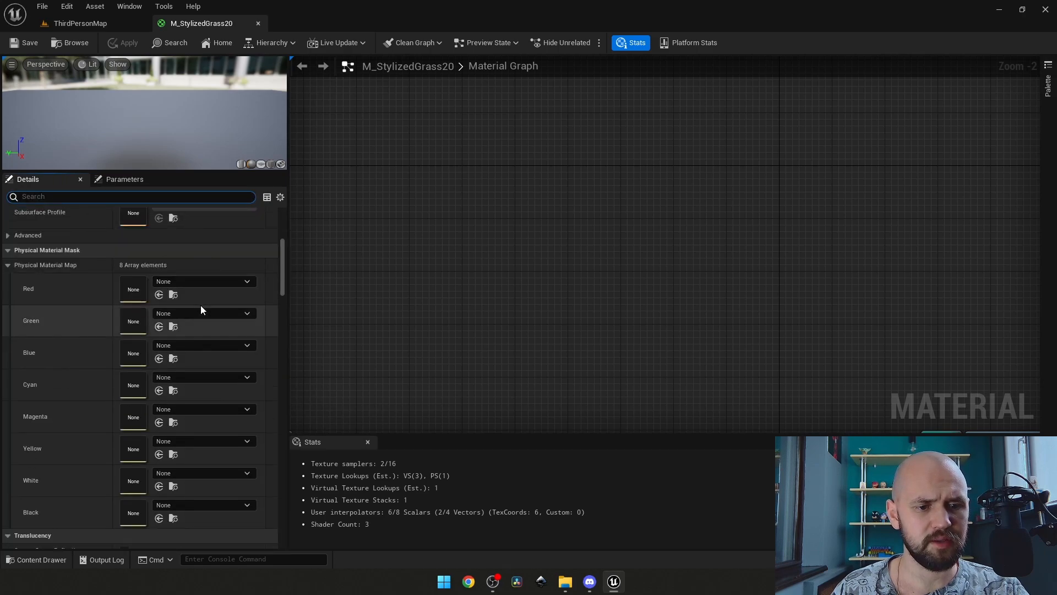
mouse_move(284, 289)
mouse_down()
mouse_move(284, 451)
mouse_move(283, 349)
mouse_move(306, 243)
mouse_up()
Step: Examine the M_StylizedGrass20 output node and the named reroutes feeding its inputs, including Customized UV1 and UV2
key(Home)
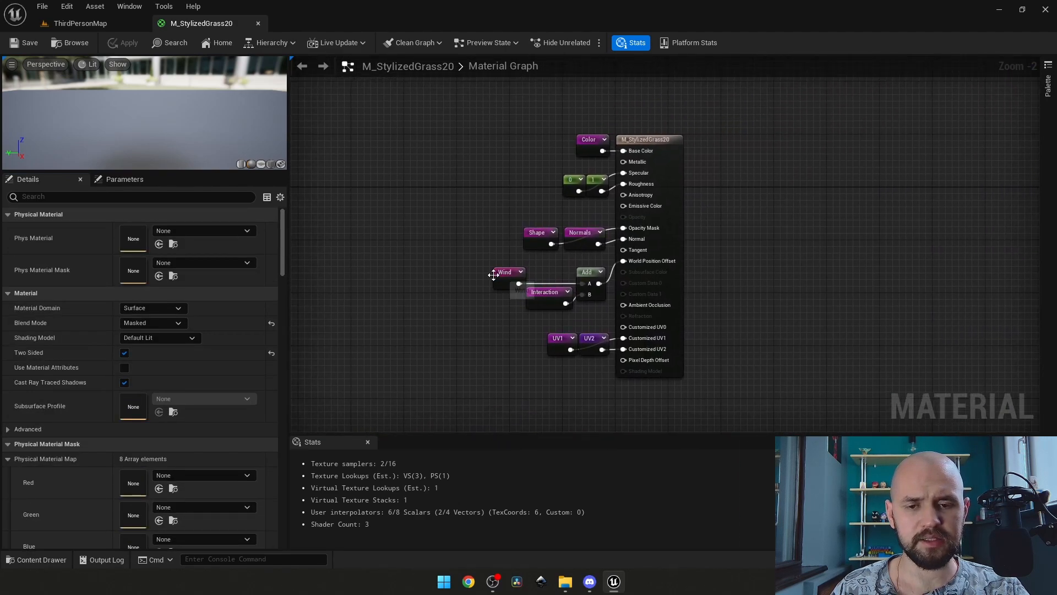
scroll(556, 359, up, 2)
drag(758, 402, 574, 327)
click(431, 335)
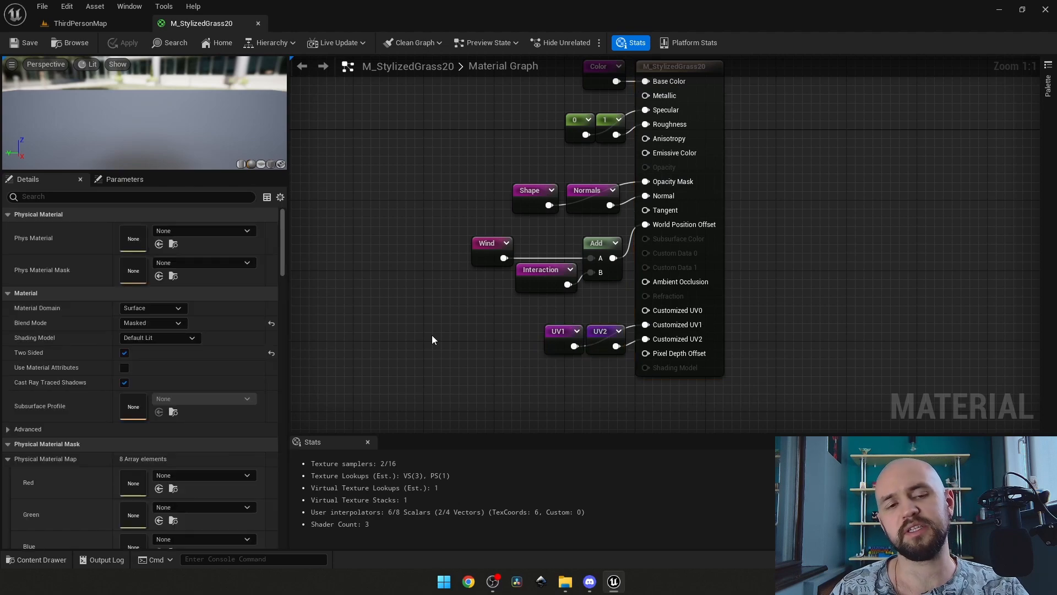
Step: Examine the node group that blends TopColor with the Runtime Virtual Texture Sample and feeds the Color reroute
scroll(397, 254, down, 1)
right_drag(406, 241, 1013, 256)
right_drag(615, 253, 977, 263)
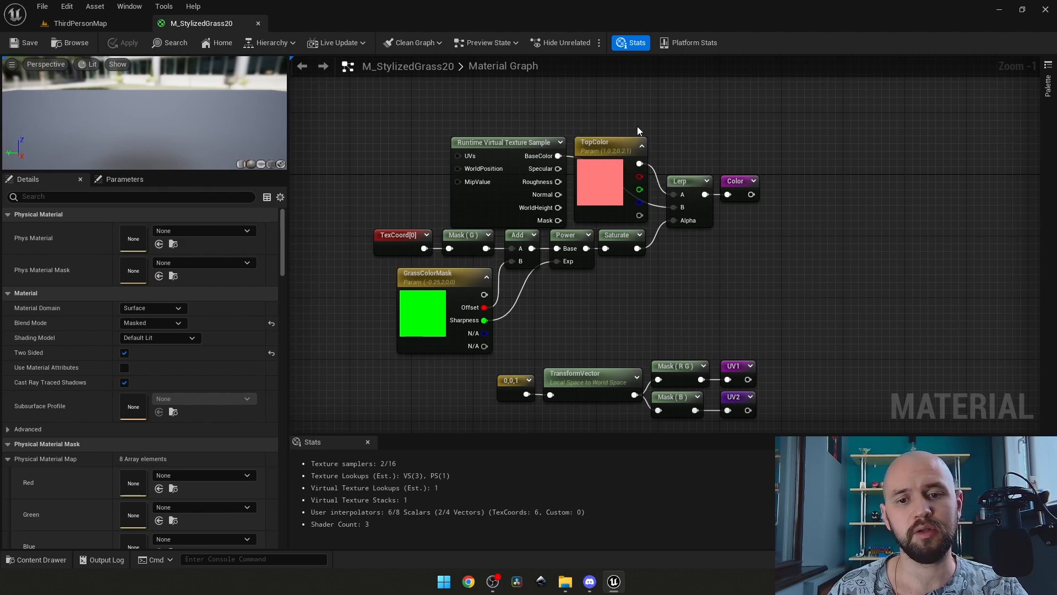
click(450, 271)
click(600, 300)
scroll(393, 276, up, 1)
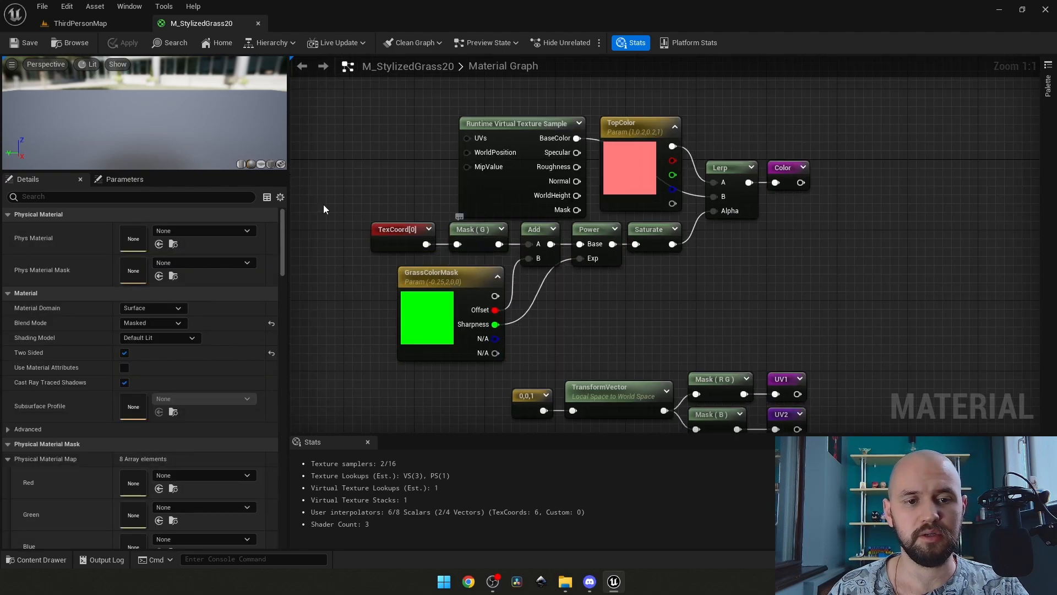
Step: Enlarge the material preview, start previewing the Mask (G) node of the color mask, and show it on a plane
drag(143, 187, 142, 319)
right_click(473, 235)
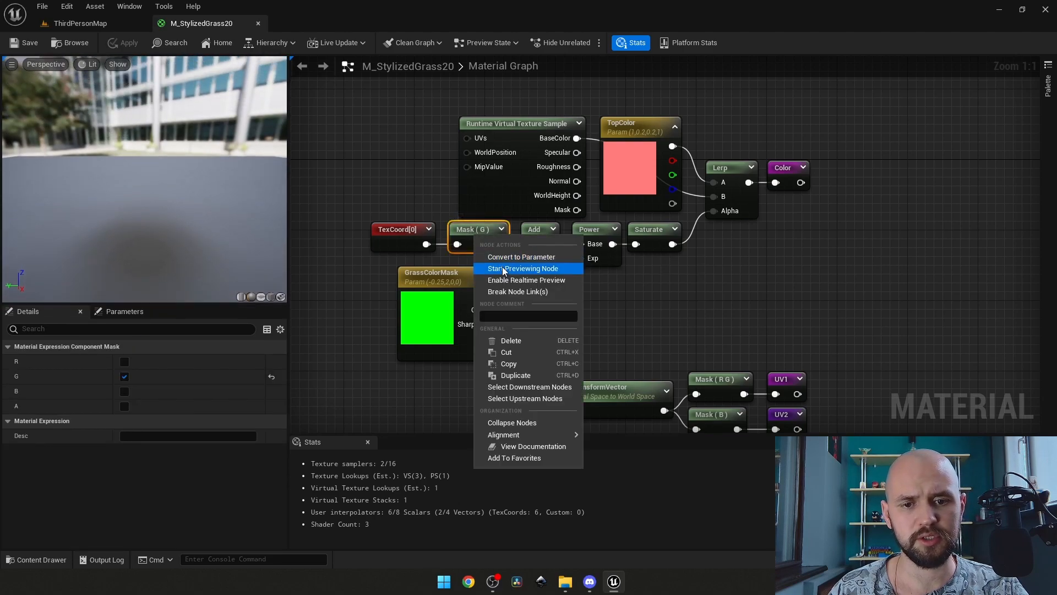
click(502, 269)
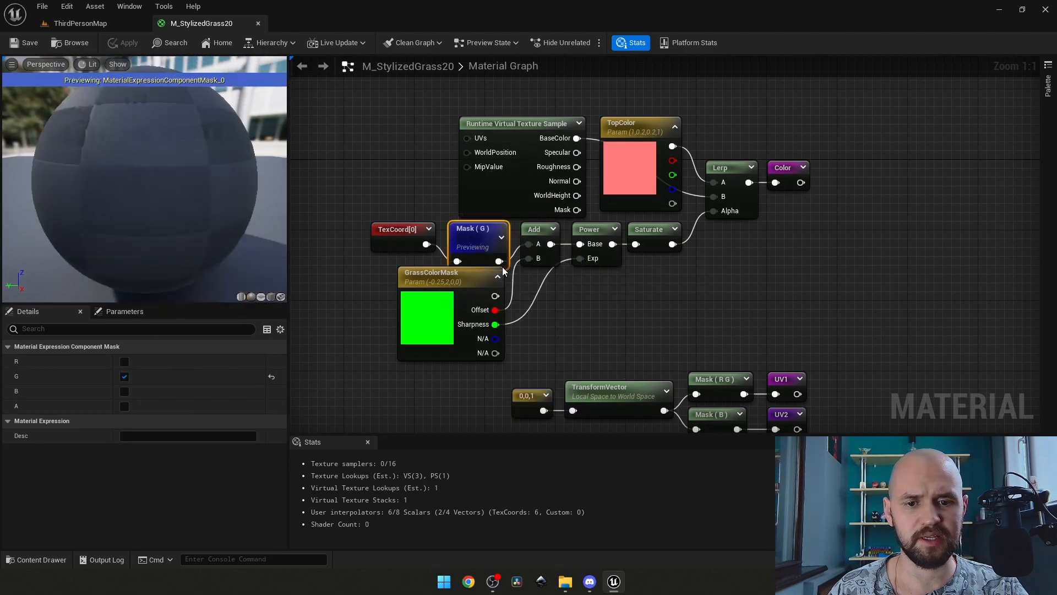
click(261, 293)
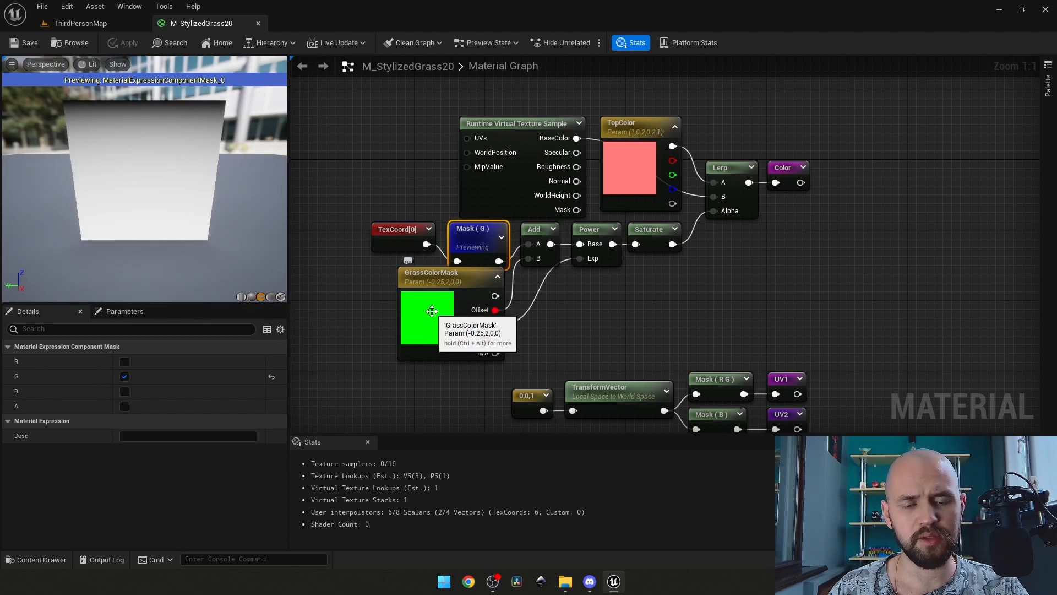
Step: Look over the Wind node group, return to the color mask, and start previewing its Saturate node
right_drag(630, 318, 606, 58)
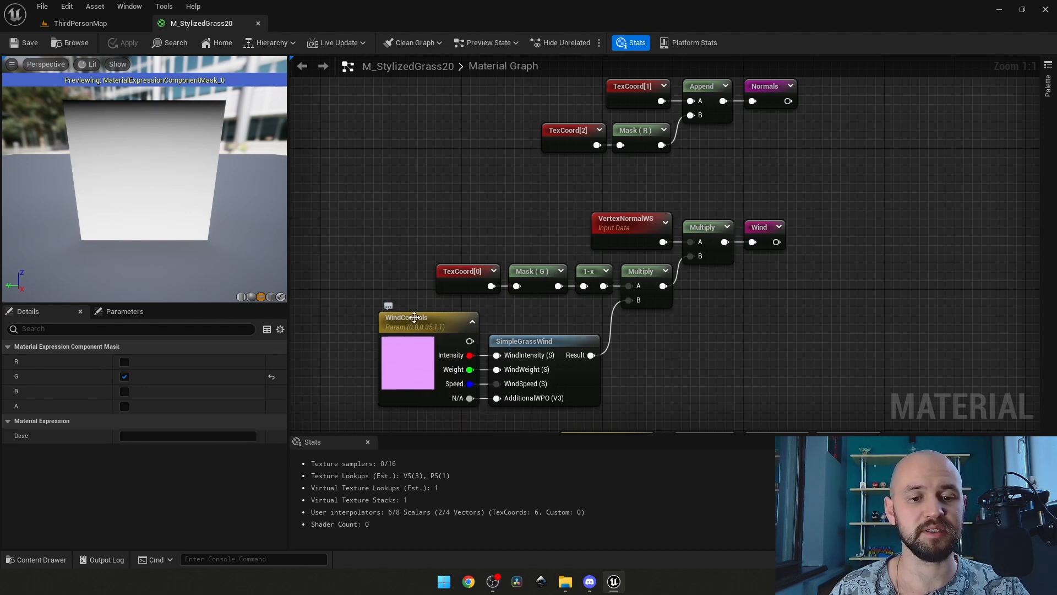
right_drag(459, 145, 497, 408)
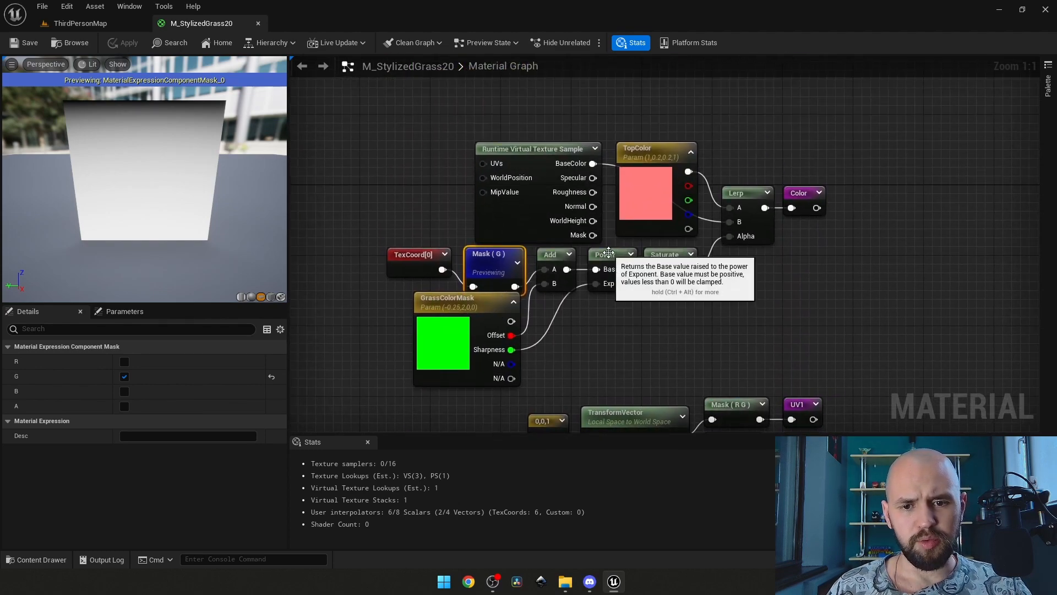
right_click(652, 254)
click(671, 277)
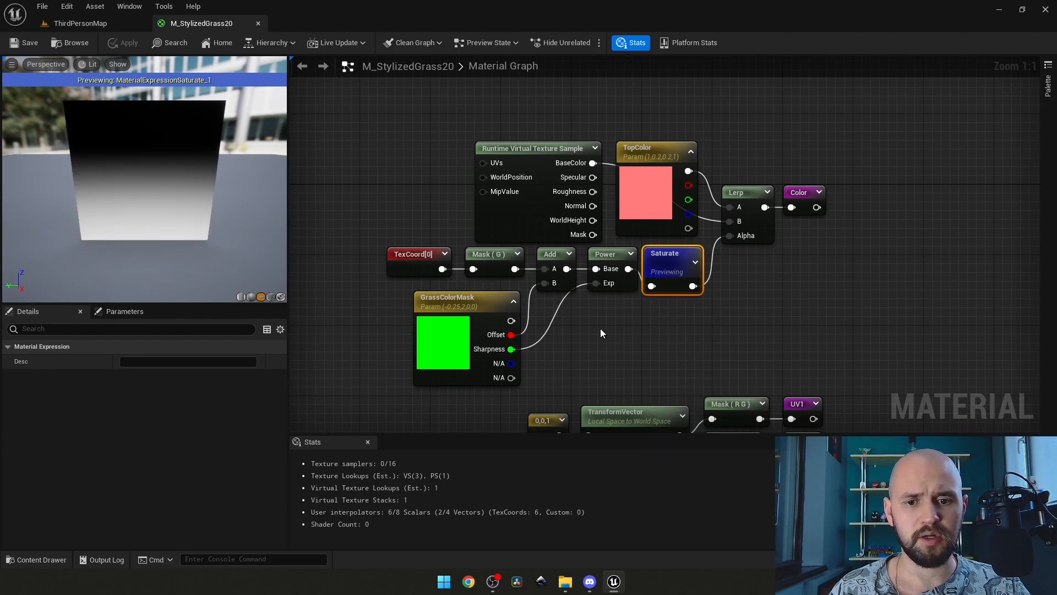
Step: Try default Offset values of 0,1, -0,3 and -0,5 on the GrassColorMask parameter
click(450, 307)
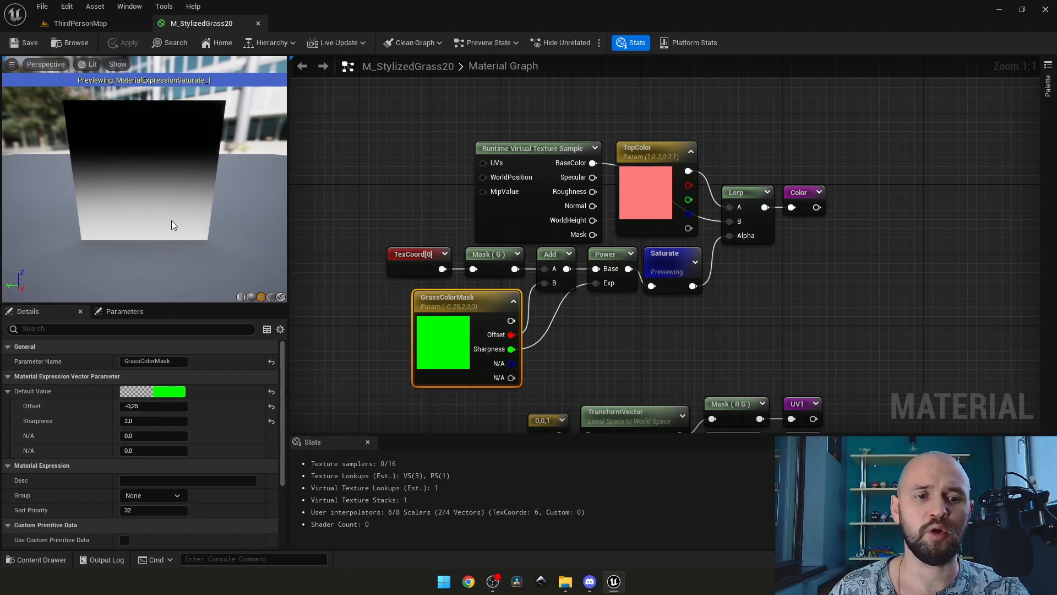
click(150, 405)
text(0,1)
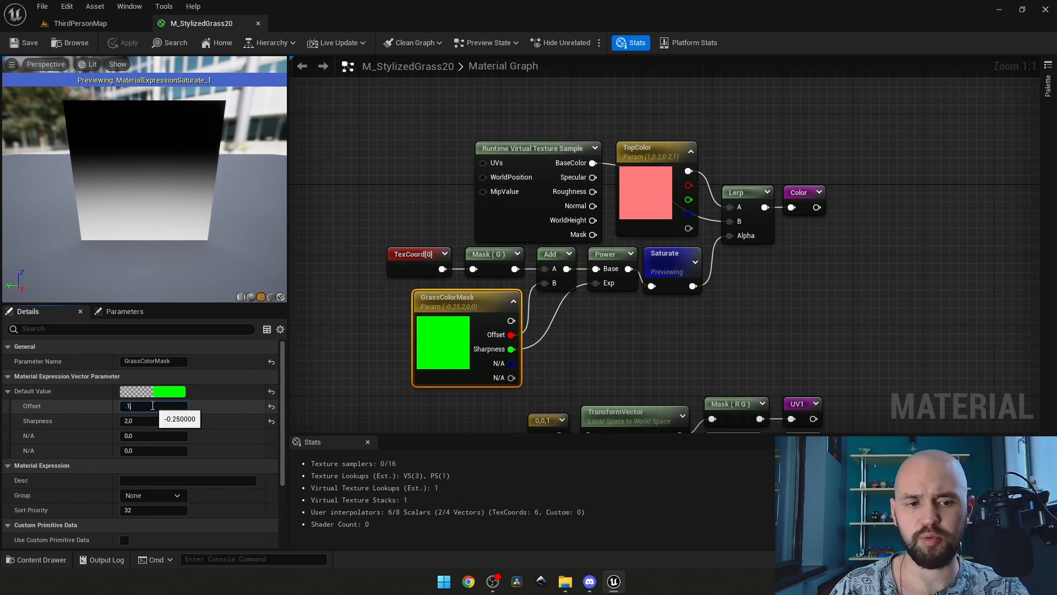
key(Return)
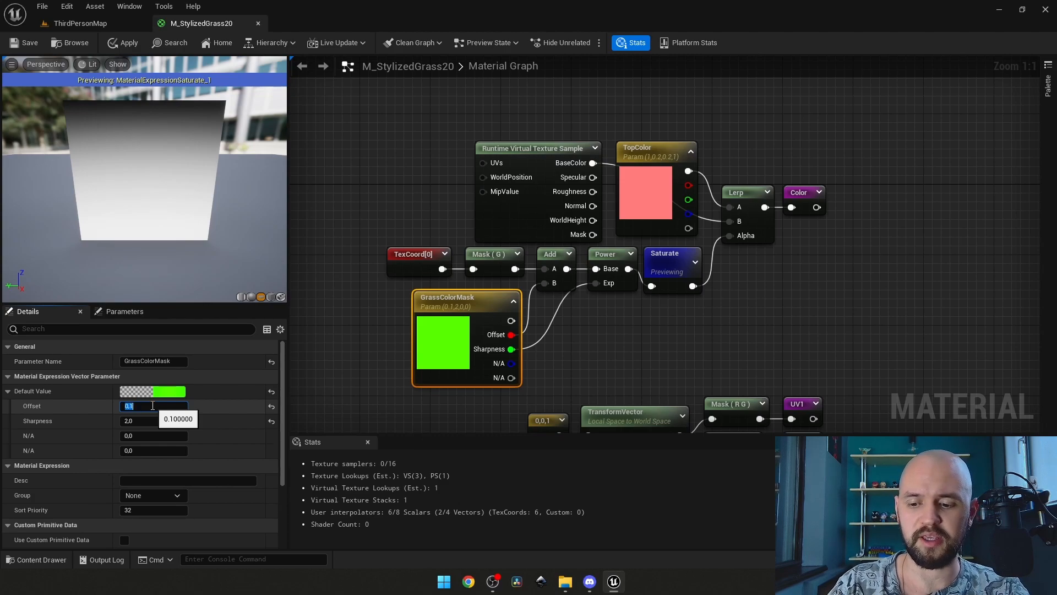
text(-0,3)
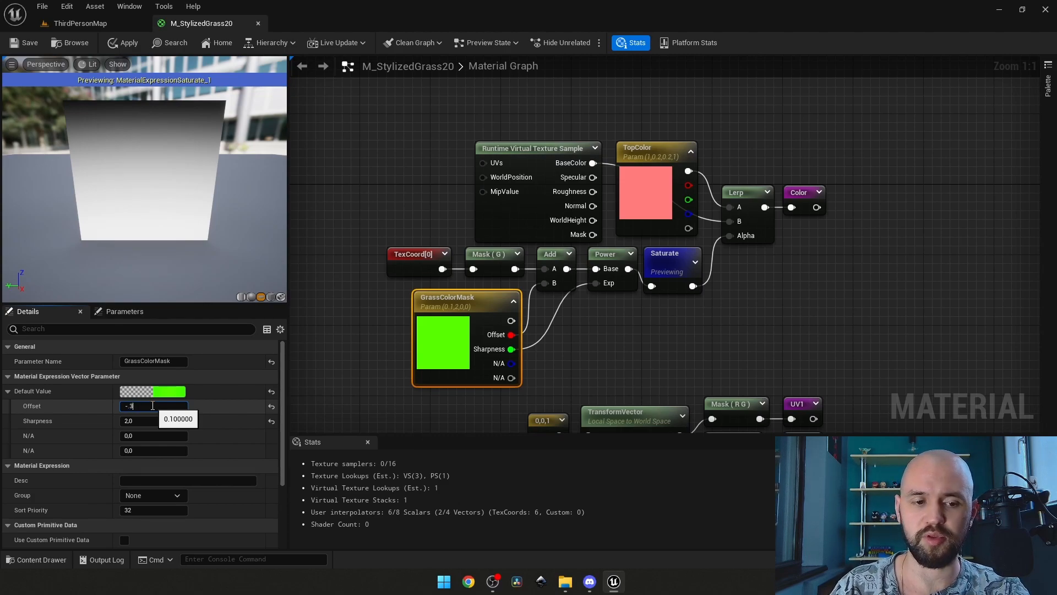
key(Return)
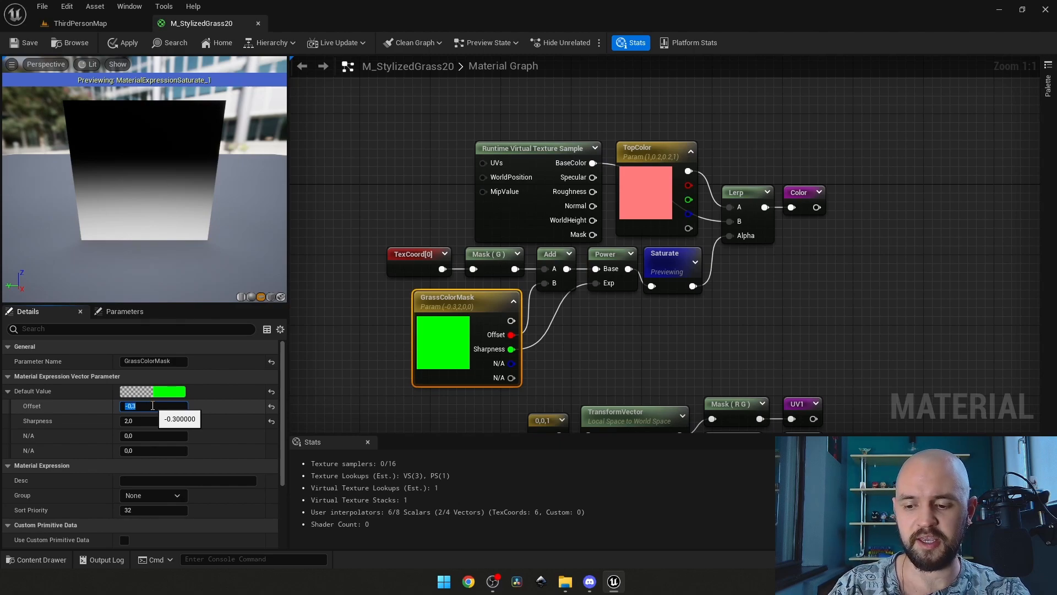
text(-)
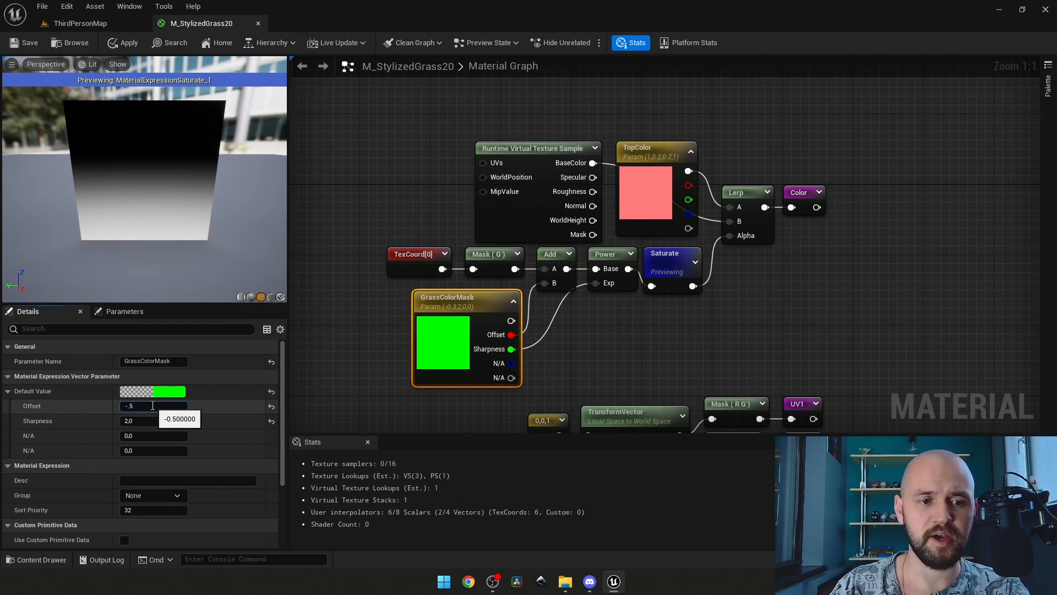
key(Return)
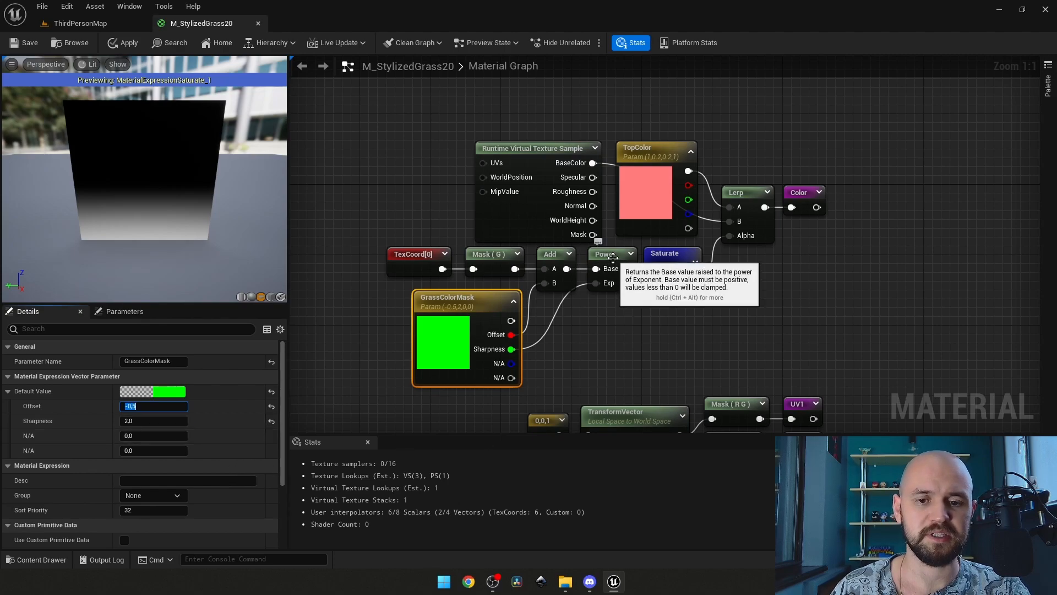
Step: Try a GrassColorMask Sharpness of 10, and adjust its Offset to 0,06 and Sharpness to 5,042642
click(164, 421)
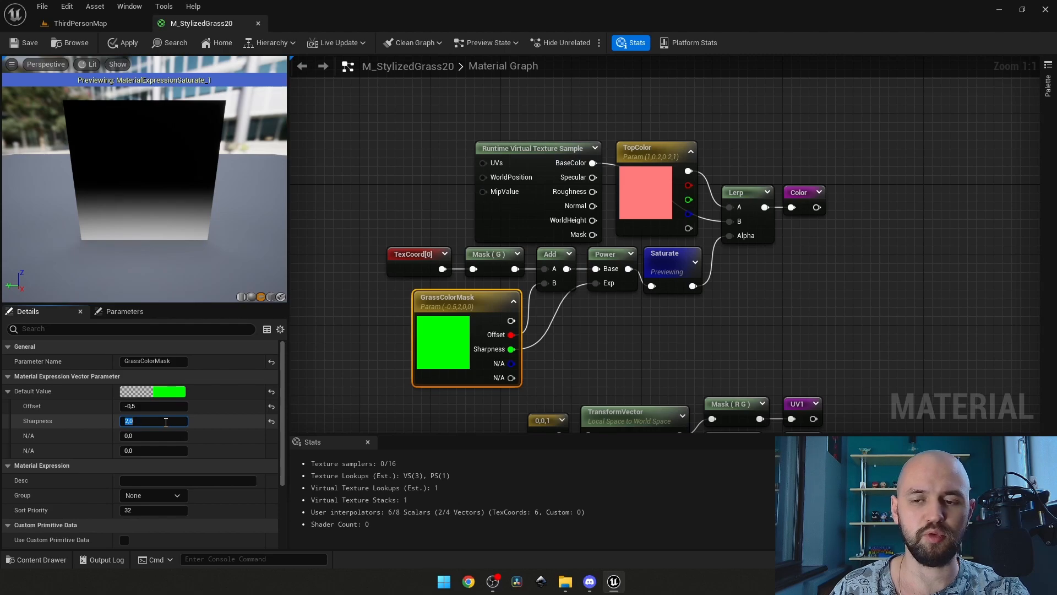
text(10)
key(Return)
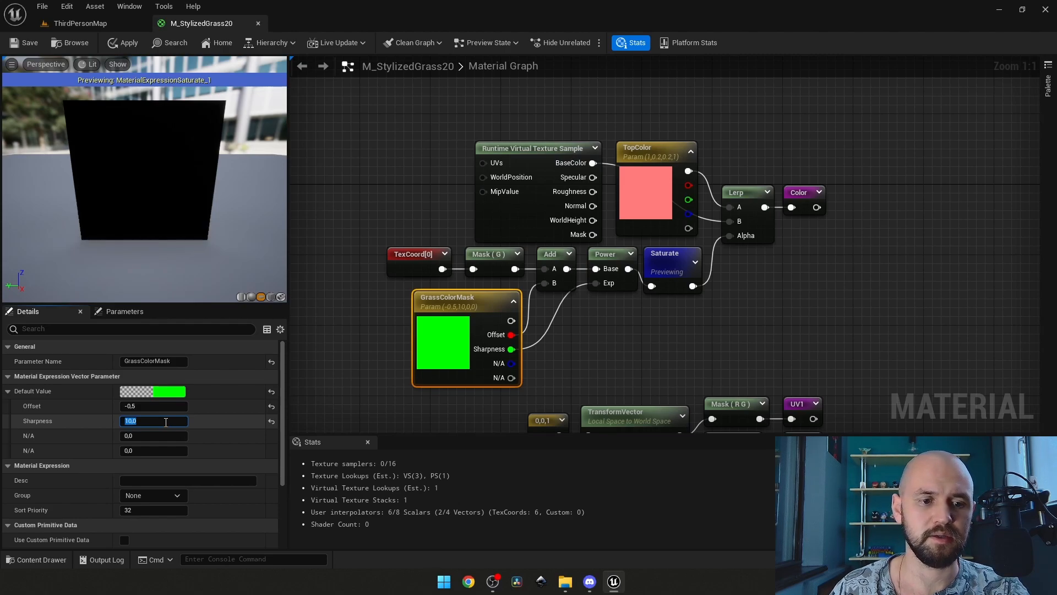
mouse_move(144, 406)
mouse_down()
mouse_move(163, 405)
mouse_move(159, 423)
mouse_move(163, 411)
mouse_move(166, 422)
mouse_move(192, 423)
mouse_move(149, 422)
mouse_move(168, 406)
mouse_move(160, 406)
mouse_move(168, 423)
mouse_move(165, 406)
mouse_up()
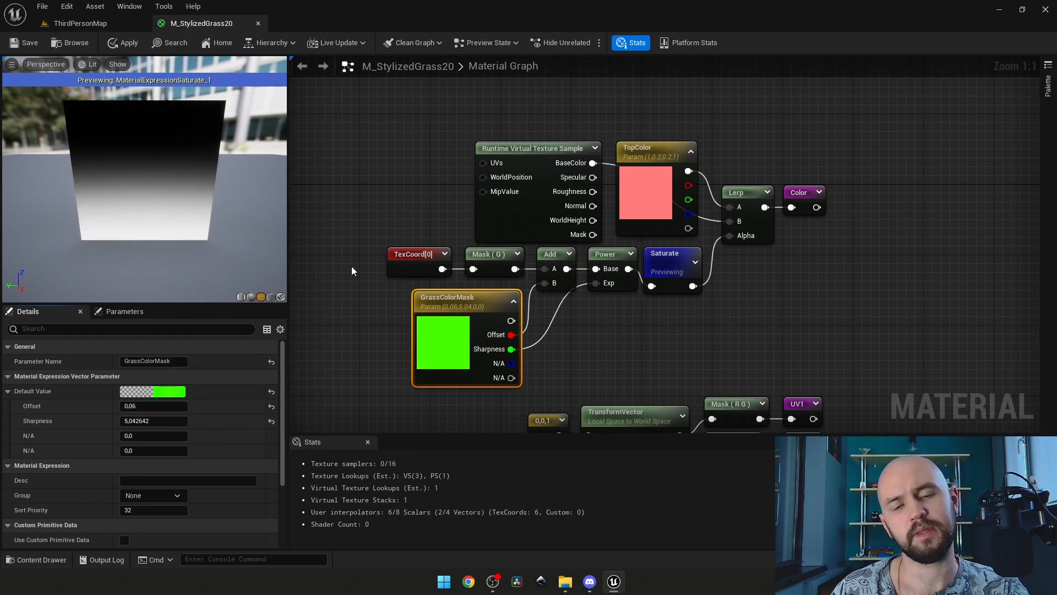
Step: Stop previewing the Saturate node, open the Runtime Virtual Texture Sample node's details, and shrink the material preview to enlarge the details area
right_click(673, 262)
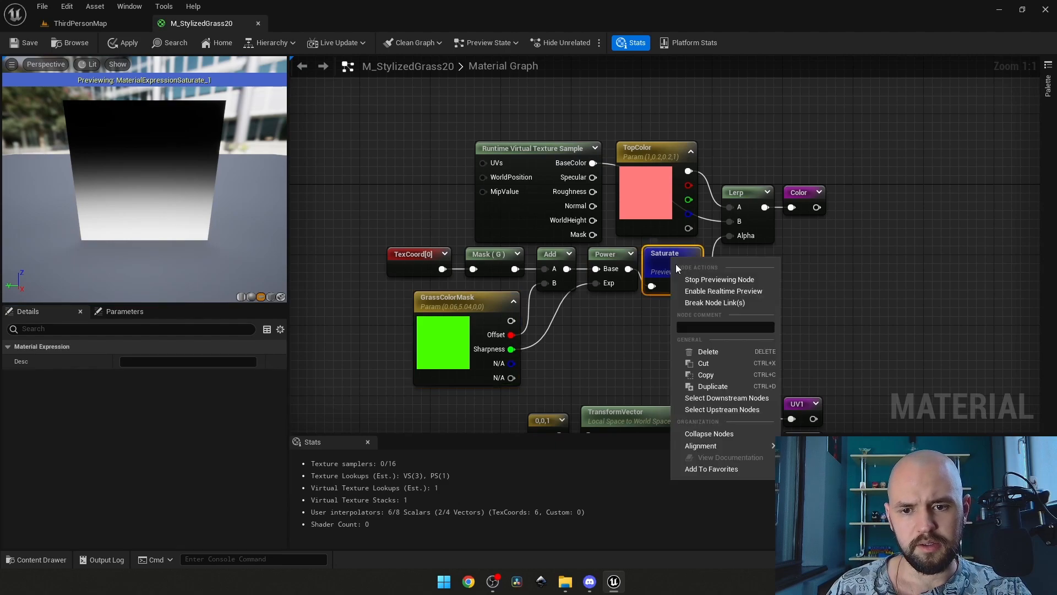
click(719, 279)
click(752, 306)
mouse_move(515, 132)
right_down()
mouse_move(416, 132)
mouse_move(418, 164)
mouse_move(508, 120)
right_up()
click(429, 194)
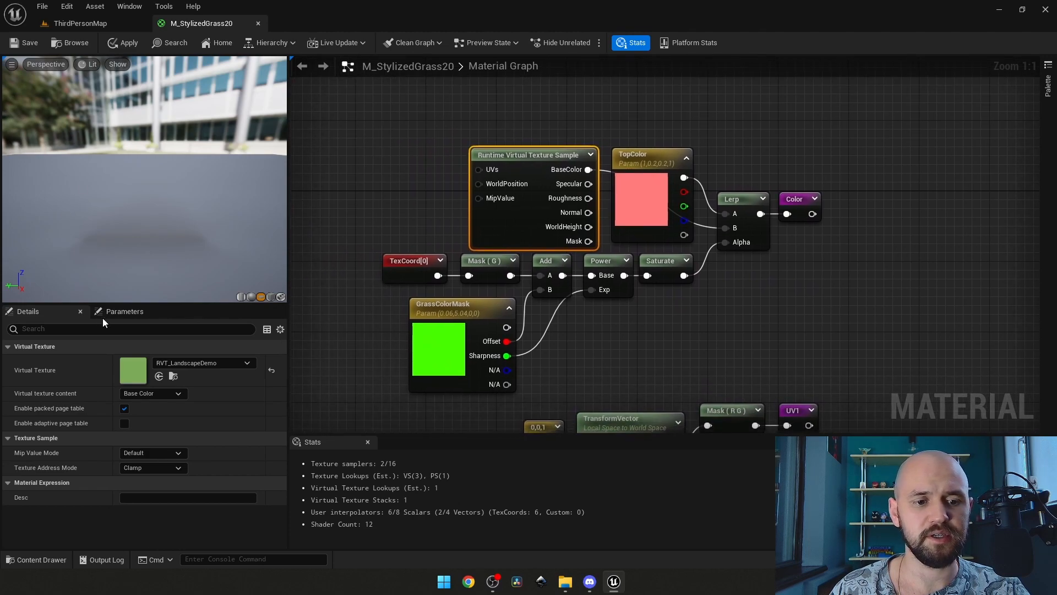
drag(149, 304, 149, 235)
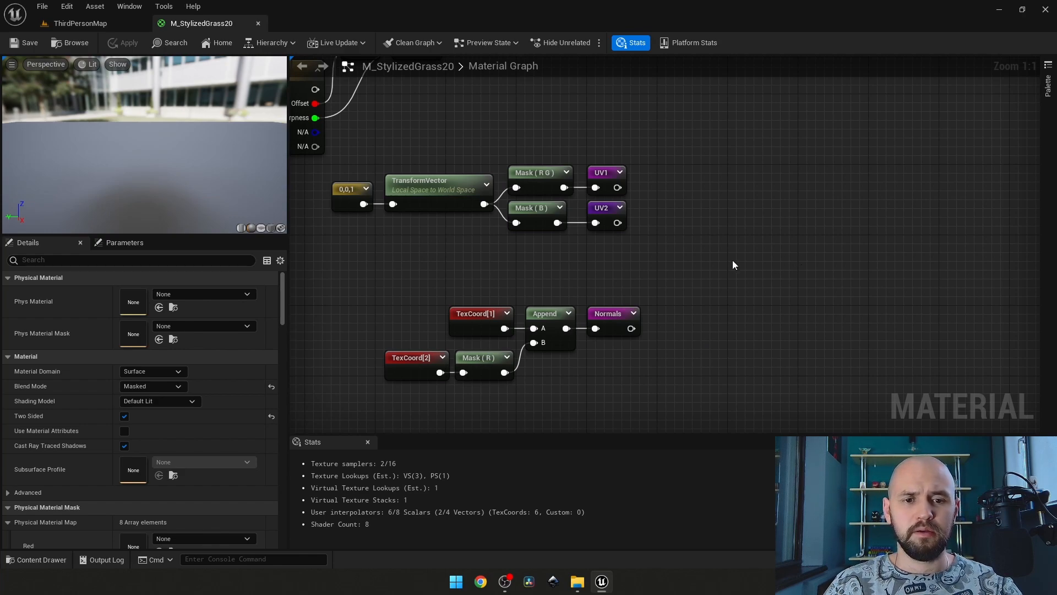
Step: Copy the 0,0,1 constant from the UV1 and UV2 group, paste it beside the material output, and connect it to Normal
drag(345, 196, 344, 195)
right_drag(905, 231, 239, 221)
right_drag(590, 369, 290, 330)
click(549, 260)
key(ctrl+v)
drag(576, 280, 758, 112)
Step: Filter the material's details with "tange" to show Tangent Space Normal, and apply the material changes
click(388, 301)
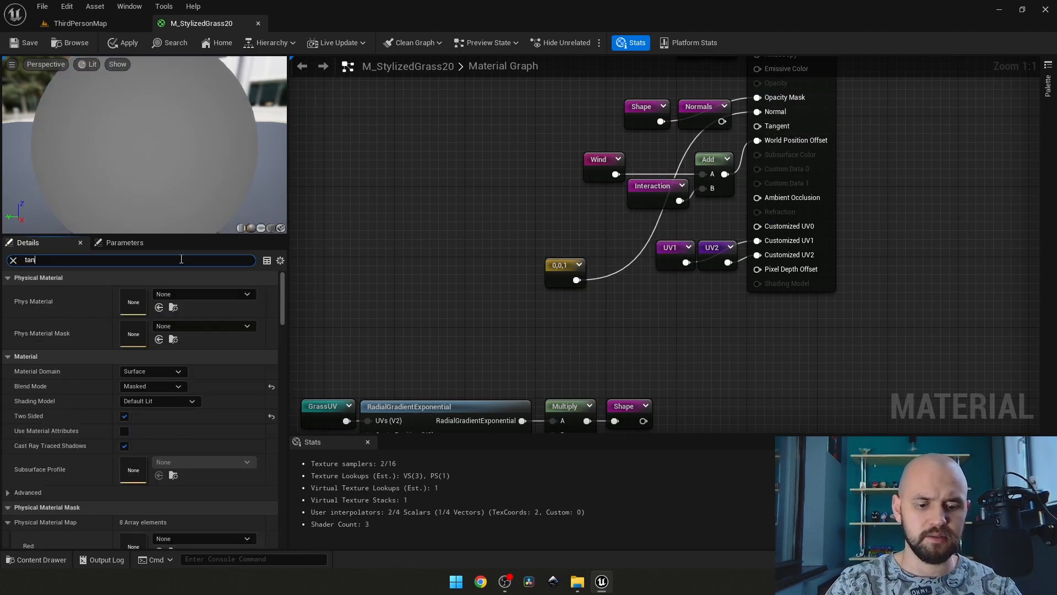
text(ge)
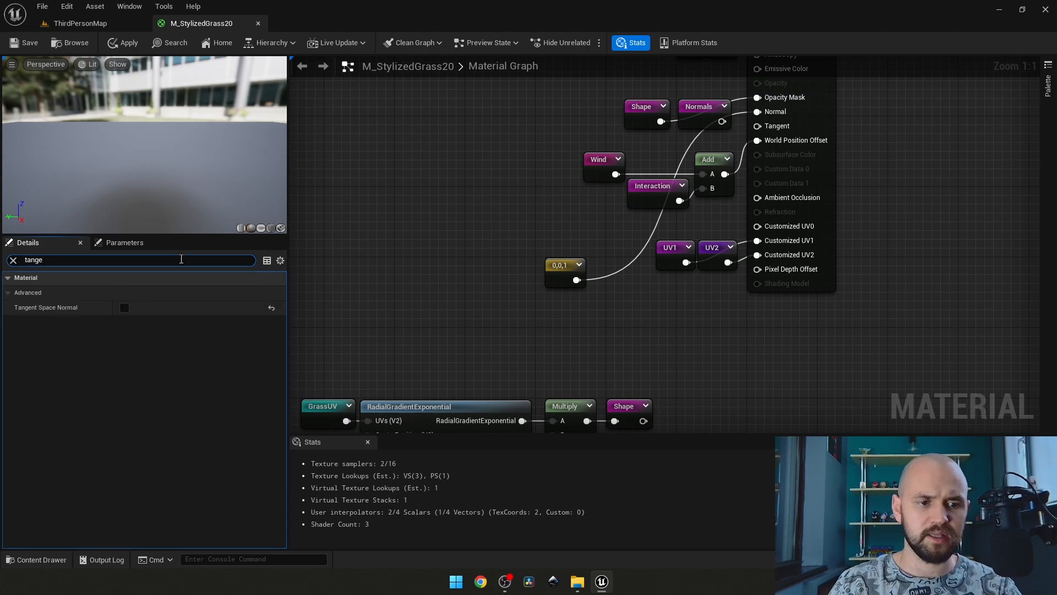
click(447, 192)
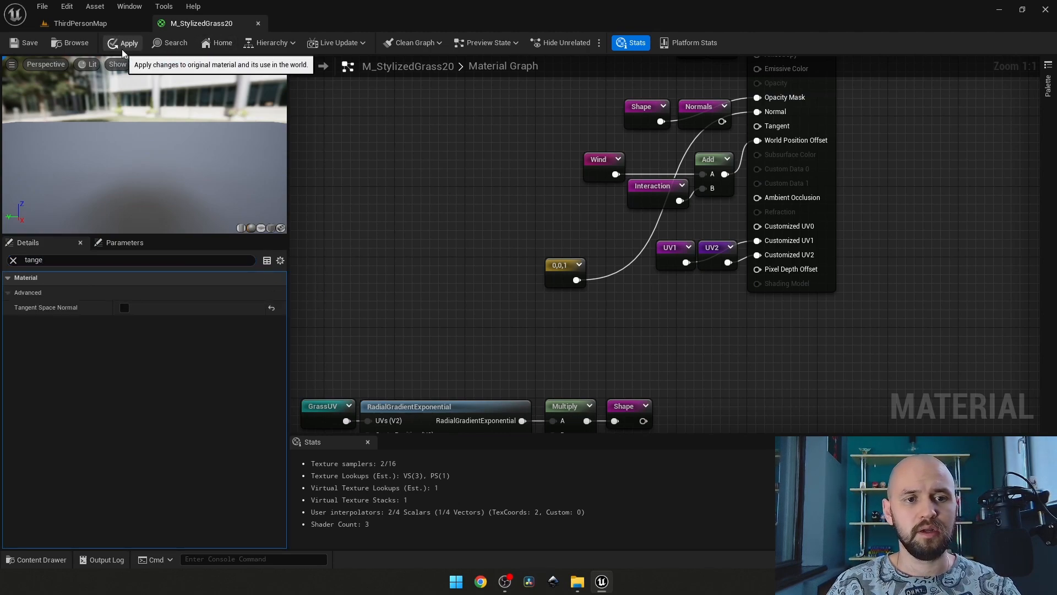
Step: Switch to ThirdPersonMap and examine the grass shading up close, from a distance and on the landscape mounds
click(106, 25)
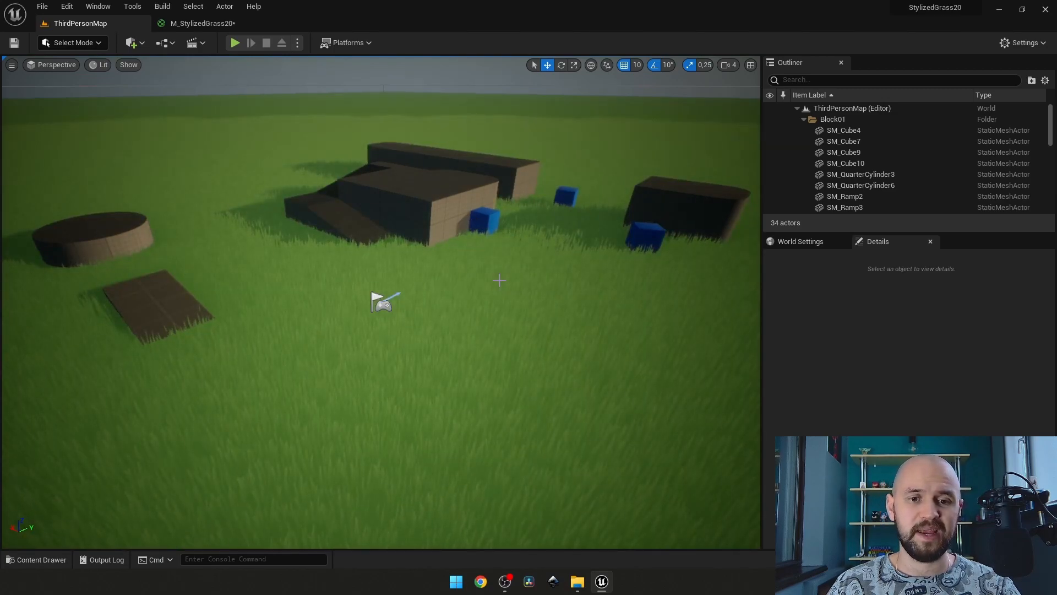
key(q)
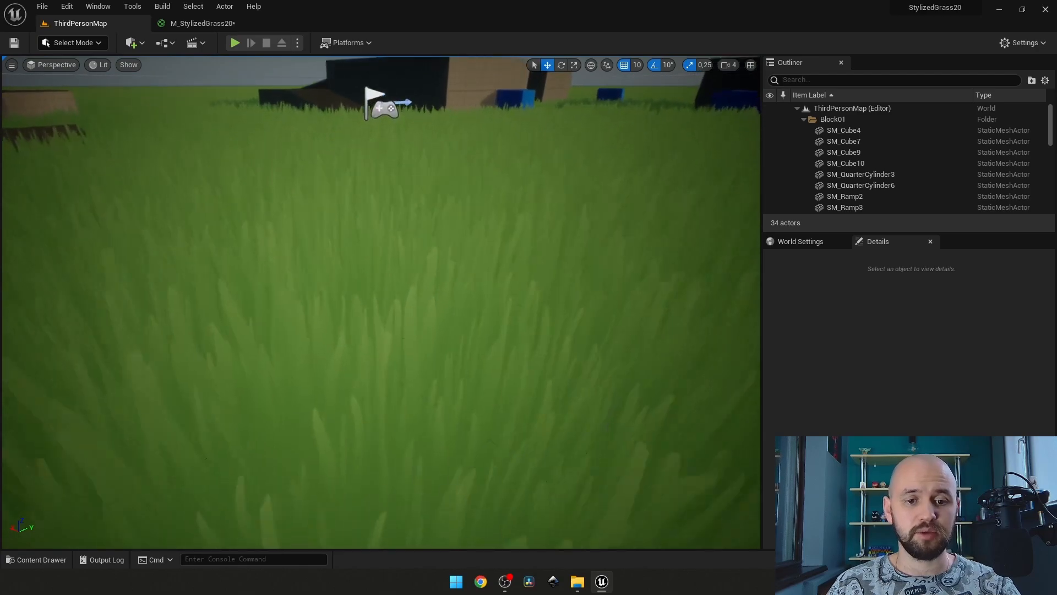
key(e)
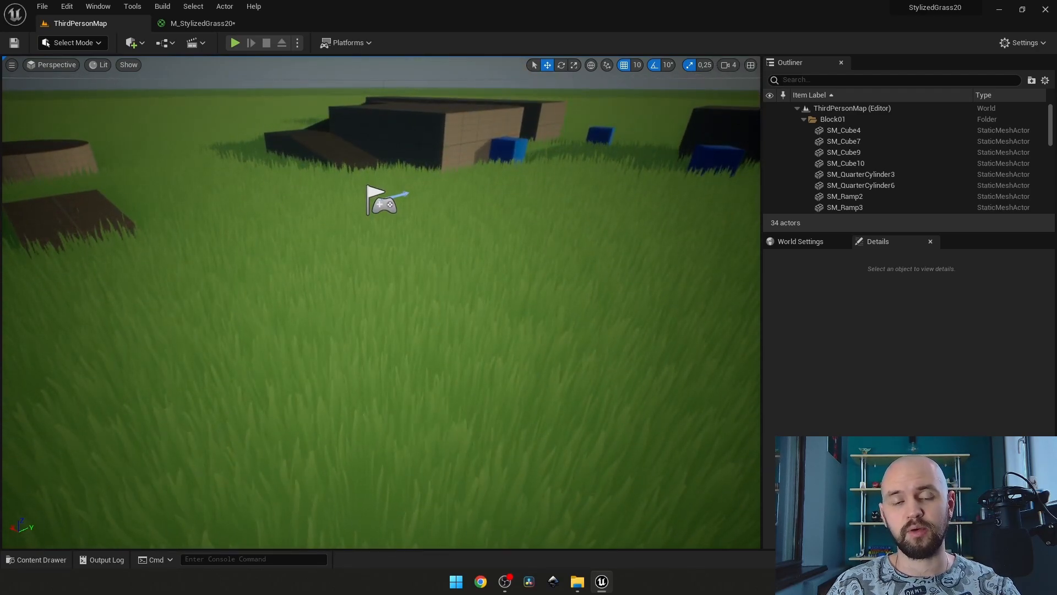
key(s)
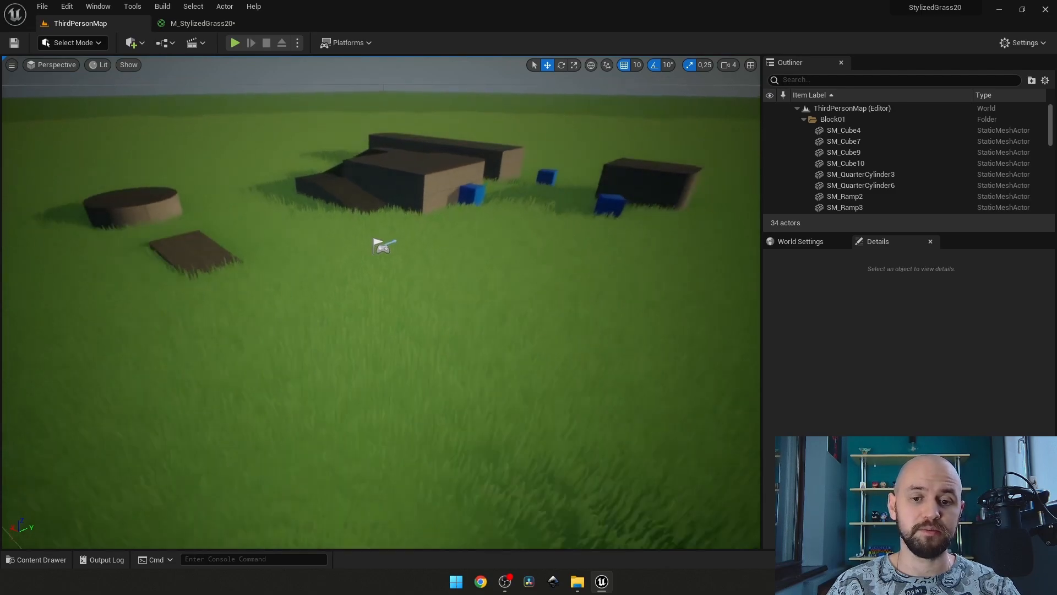
key(d)
key(q)
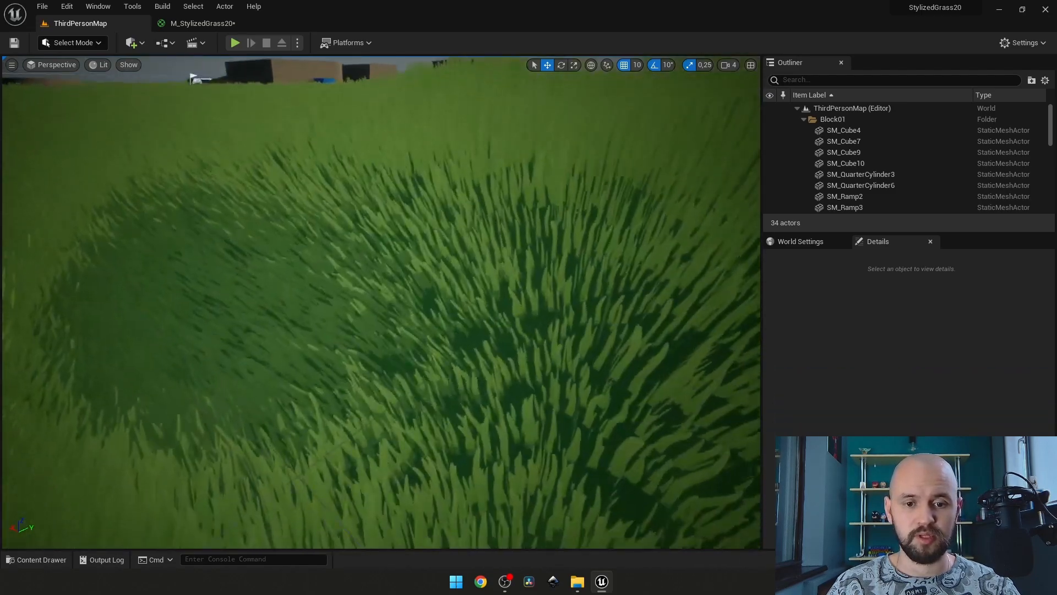
key(e)
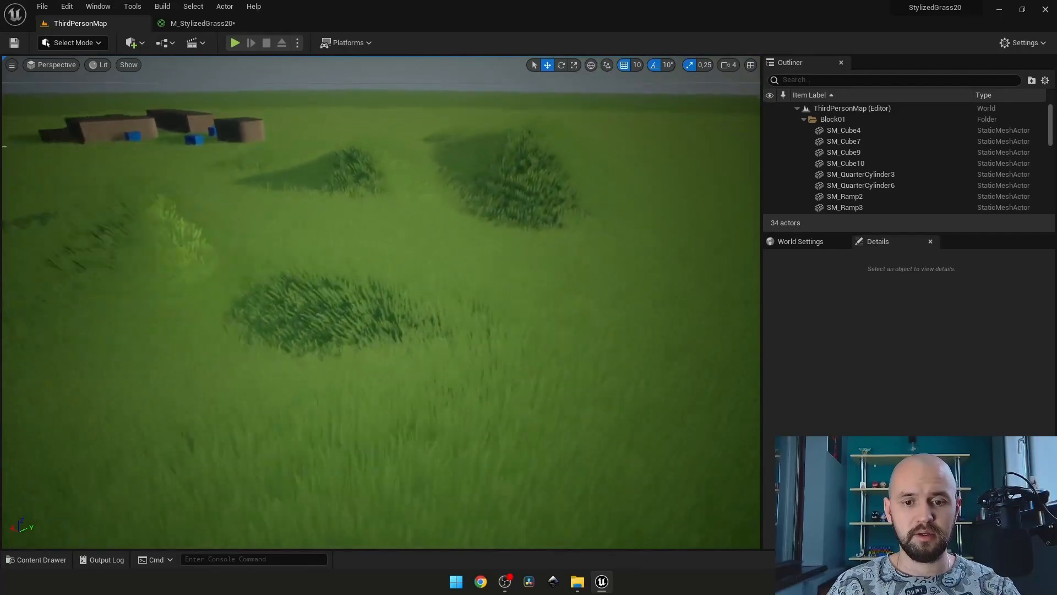
key(w)
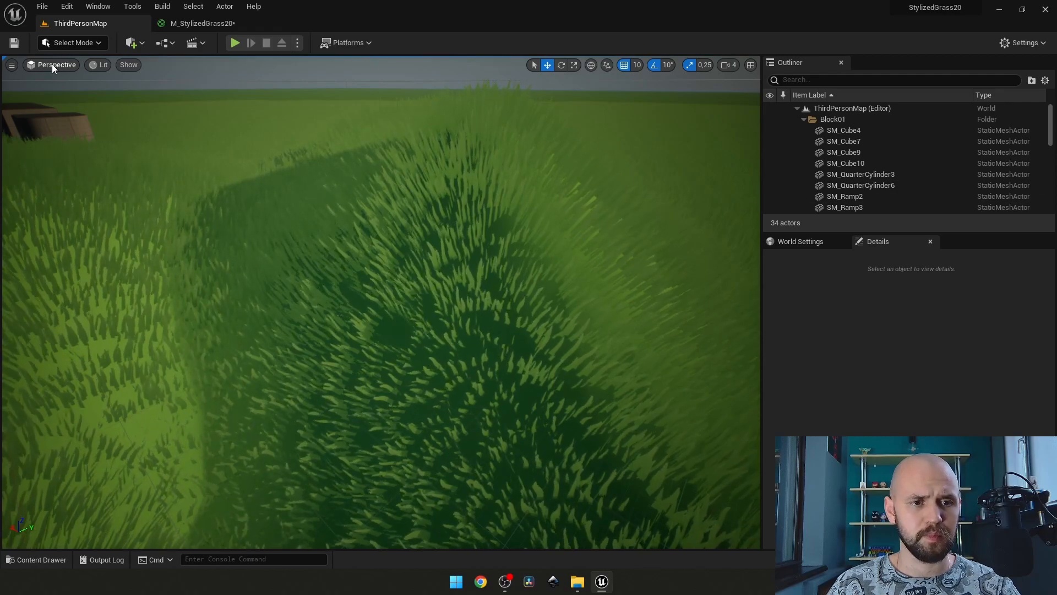
Step: Show the level in the World Normal buffer visualization, and examine the grass and landscape normals around the mounds
click(101, 64)
mouse_move(146, 217)
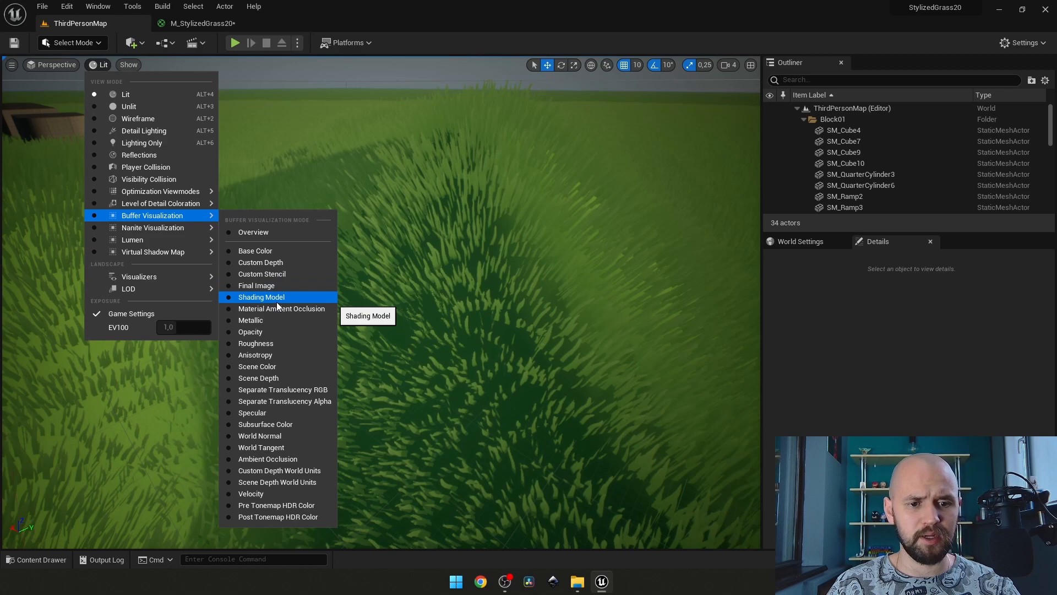
click(260, 436)
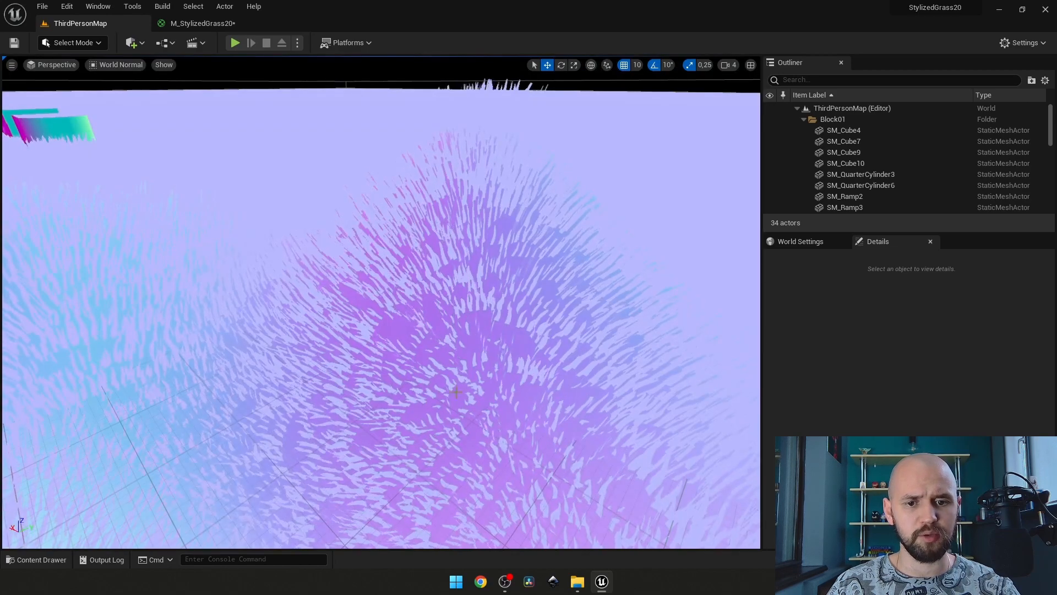
key(a)
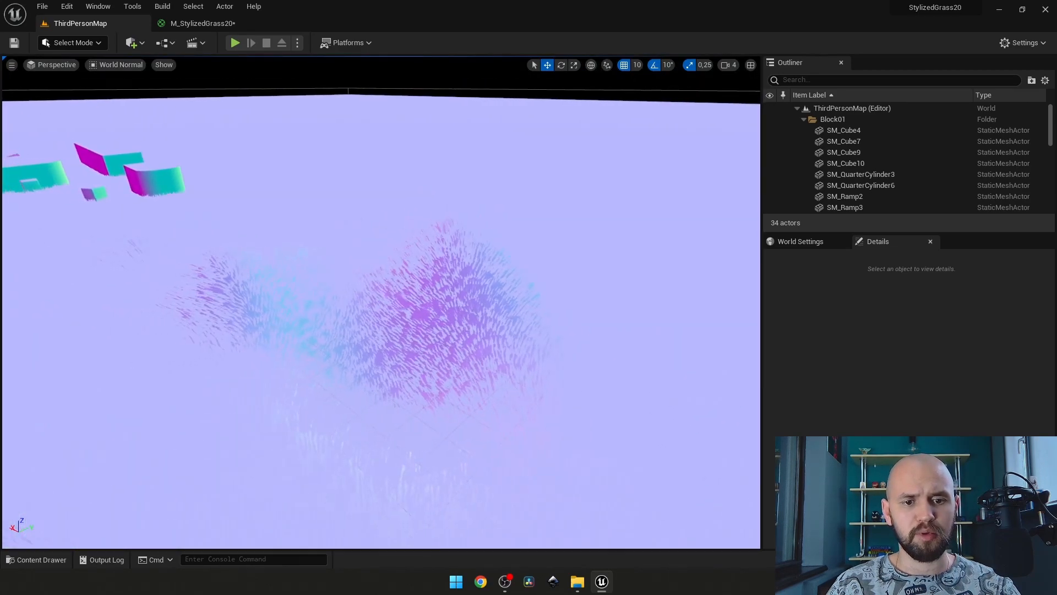
key(q)
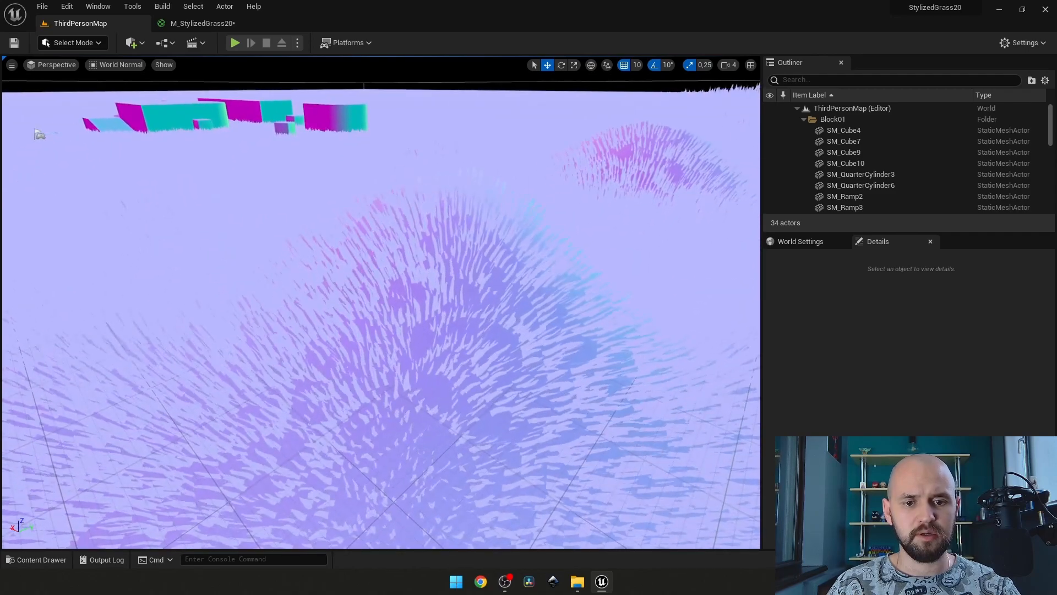
key(s)
key(d)
key(w)
key(q)
key(e)
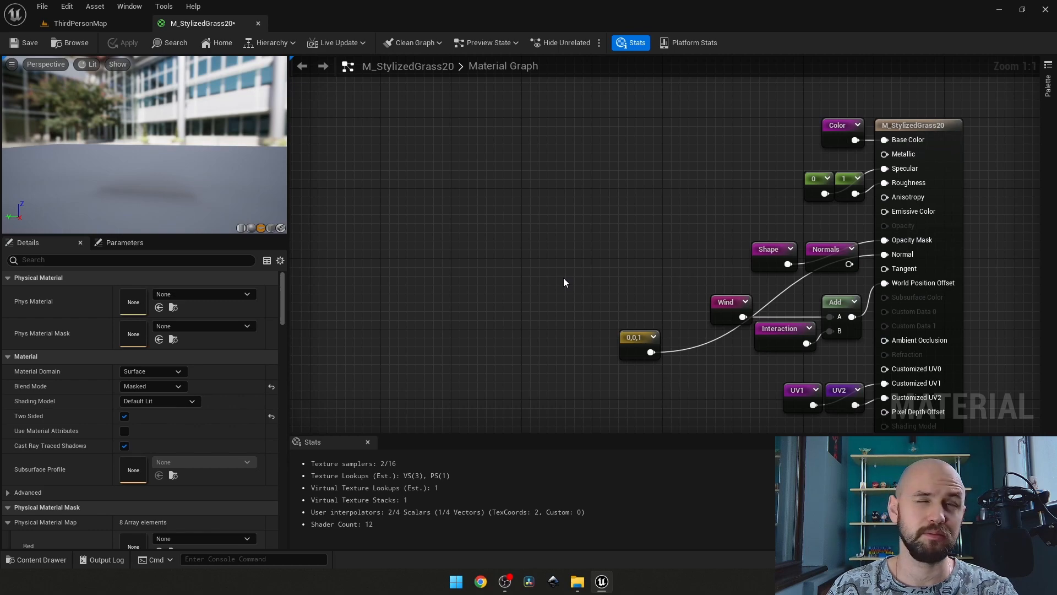
Step: Delete the 0,0,1 constant feeding the material's Normal input, and look up Num Customized UVs by filtering the details with "cus"
drag(558, 277, 659, 366)
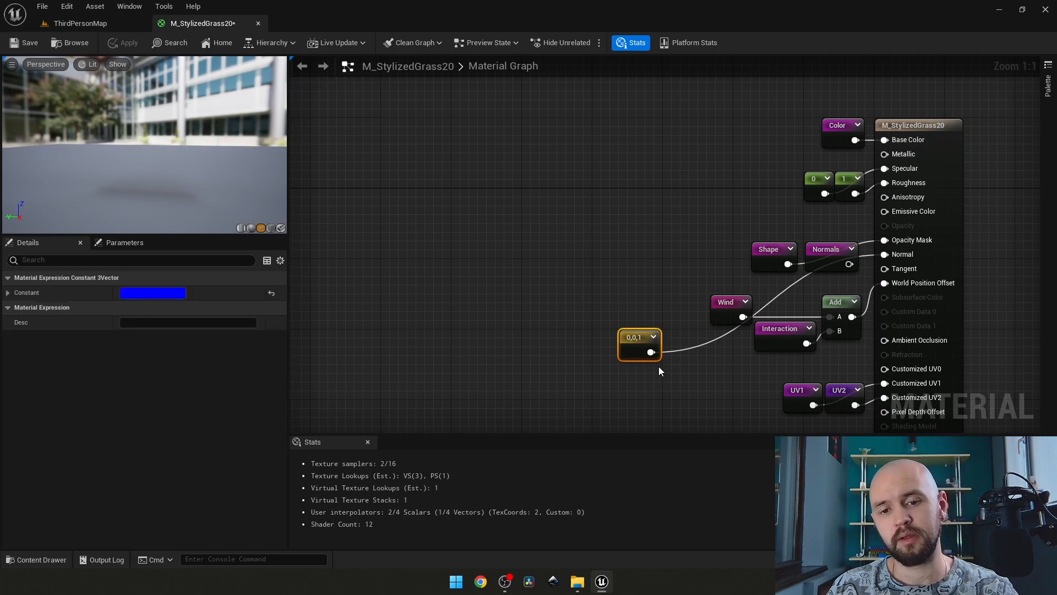
key(Delete)
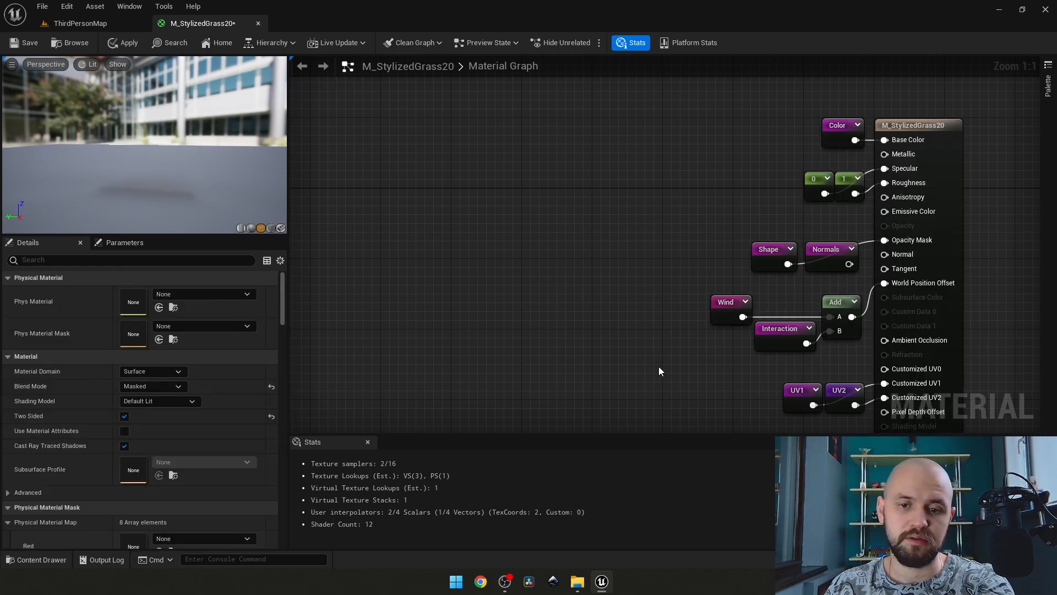
click(165, 259)
text(cus)
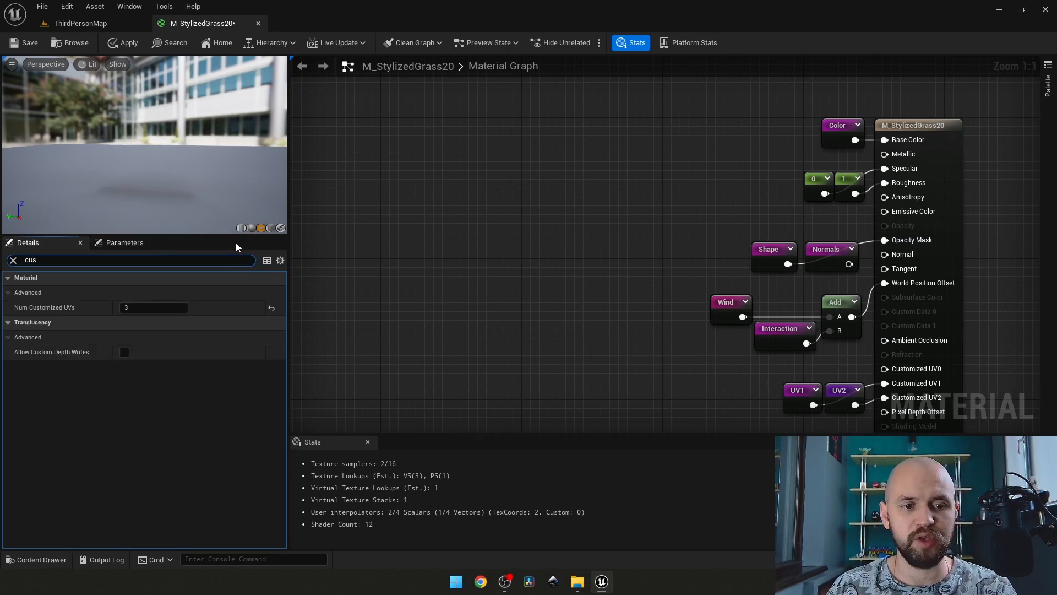
right_drag(516, 313, 306, 203)
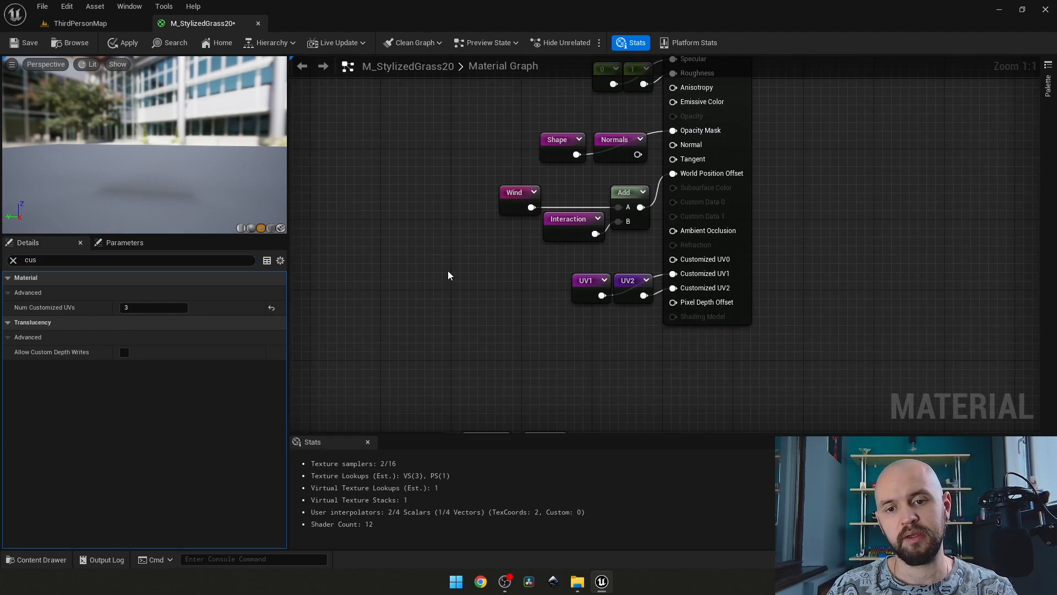
click(12, 261)
Step: Add a texture coordinate node in the empty graph area beside the Wind node
right_drag(394, 261, 516, 307)
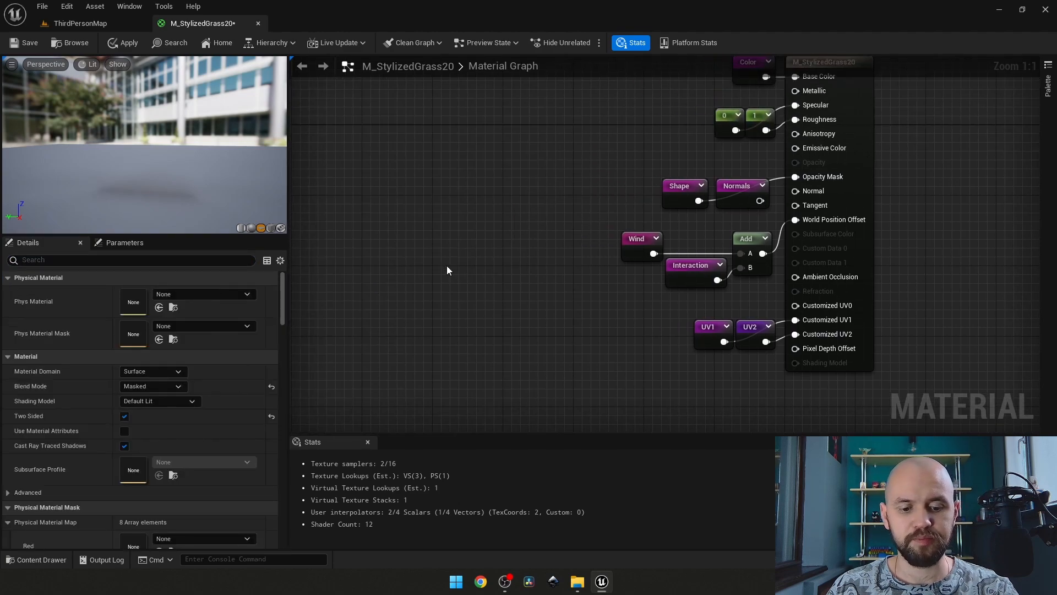
key(u)
click(447, 265)
drag(463, 275, 450, 277)
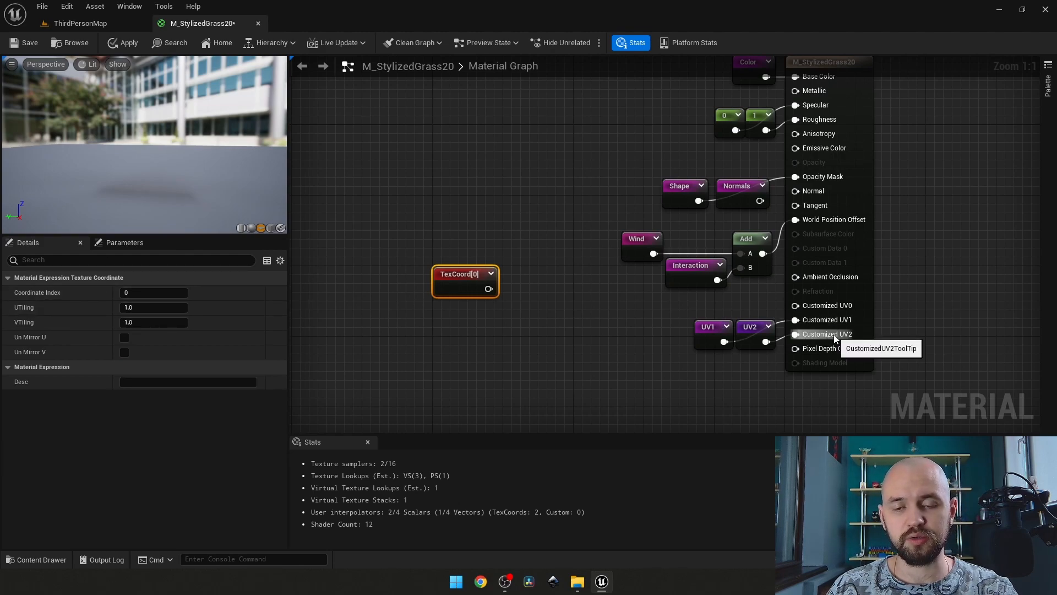
Step: Examine the TransformVector group that feeds UV1 and UV2, and the coordinate indices of the TexCoord nodes in the Normals group
right_drag(600, 312, 1007, 209)
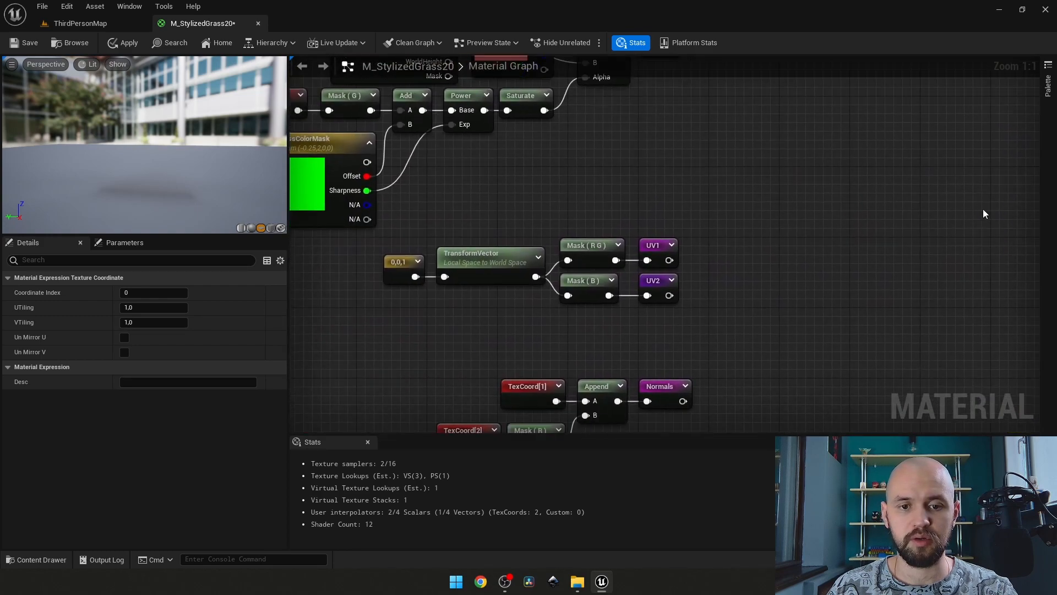
drag(402, 221, 710, 315)
right_drag(810, 271, 6, 359)
right_drag(463, 265, 400, 296)
right_drag(455, 238, 459, 6)
right_drag(568, 257, 635, 258)
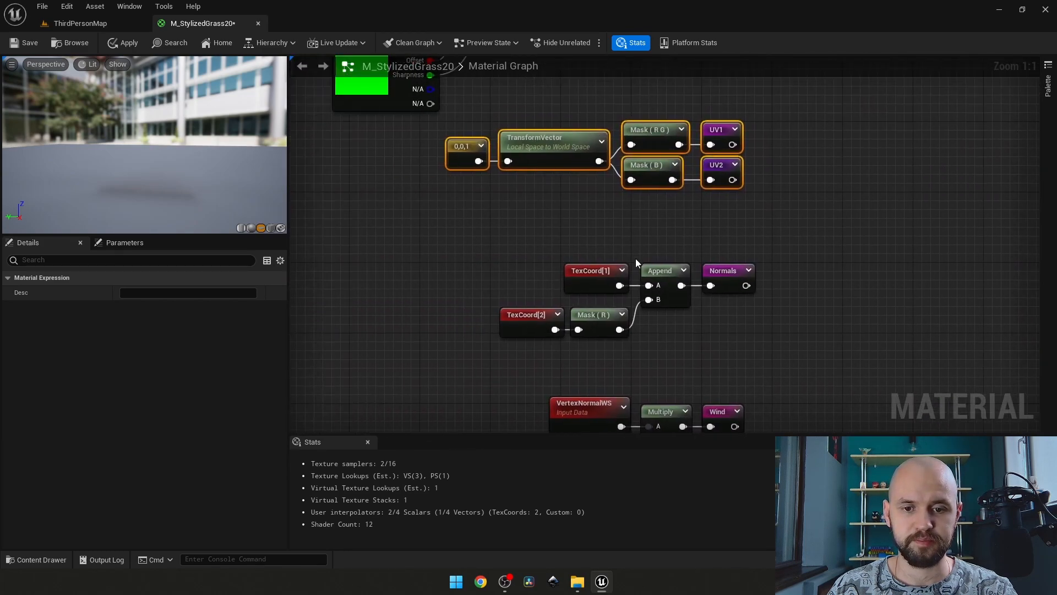
click(593, 279)
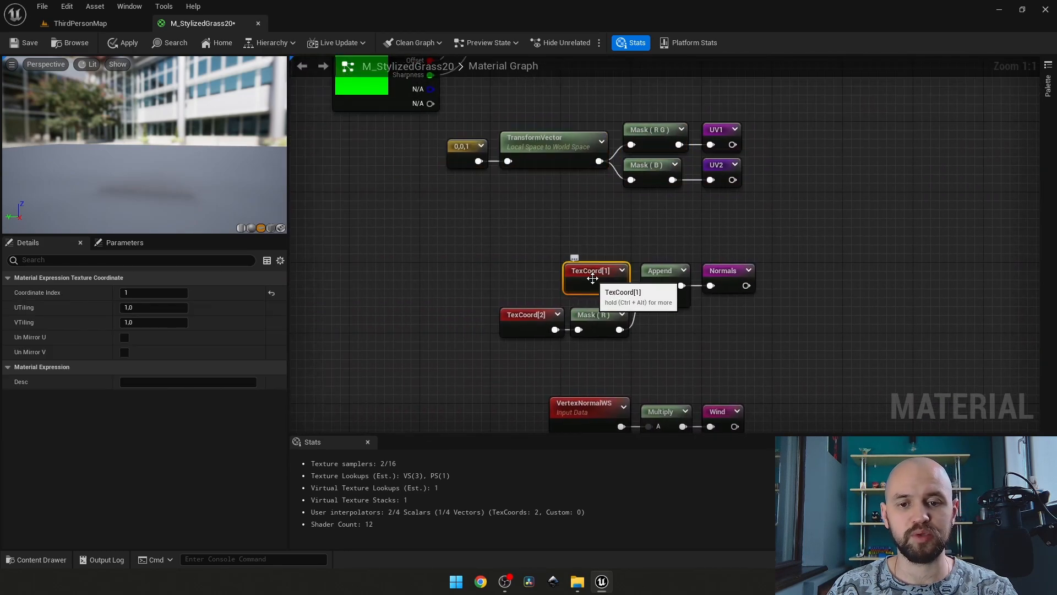
click(530, 316)
right_drag(967, 294, 293, 324)
right_drag(614, 183, 584, 305)
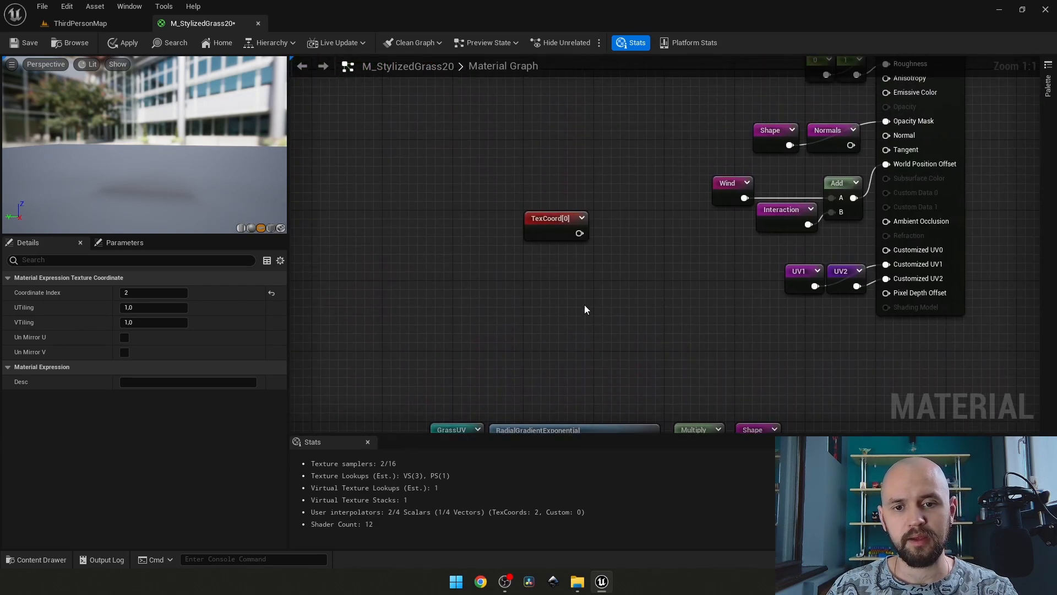
Step: Move the loose TexCoord[0] node farther from the material inputs, and delete it
click(585, 309)
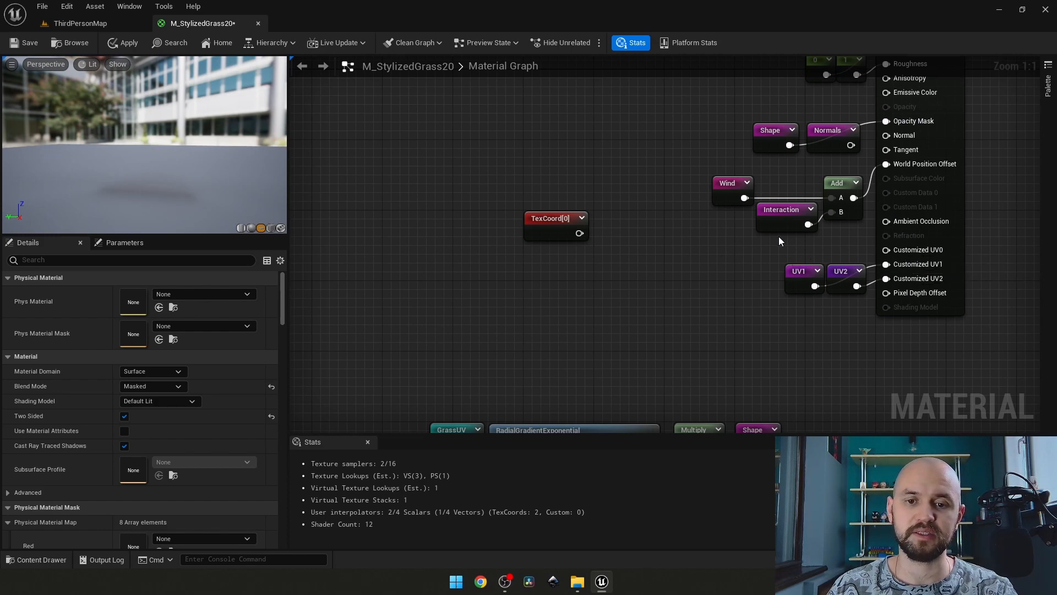
drag(556, 221, 483, 217)
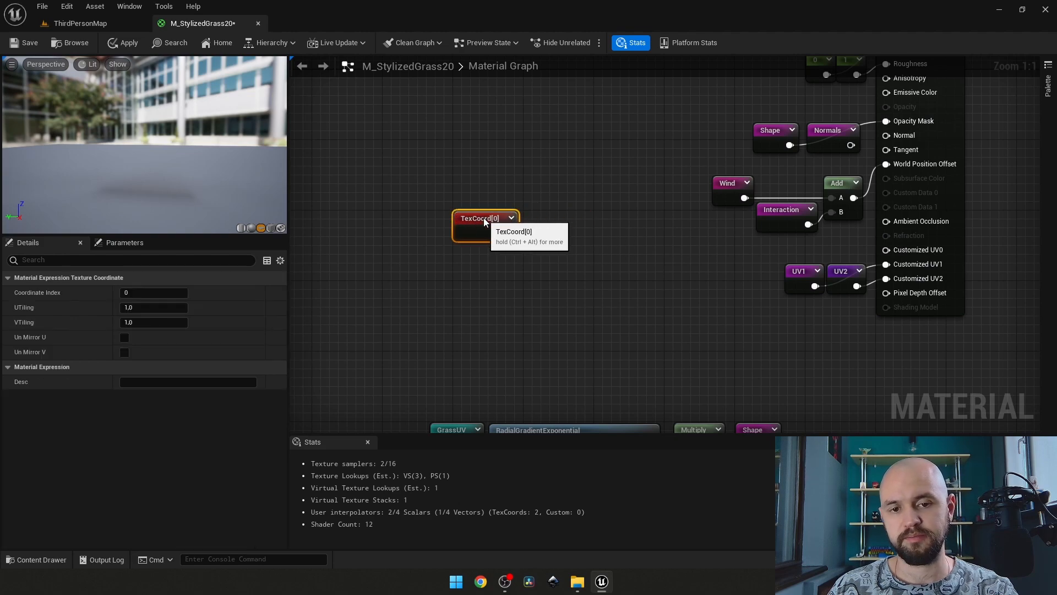
right_drag(451, 240, 532, 0)
right_drag(664, 0, 645, 327)
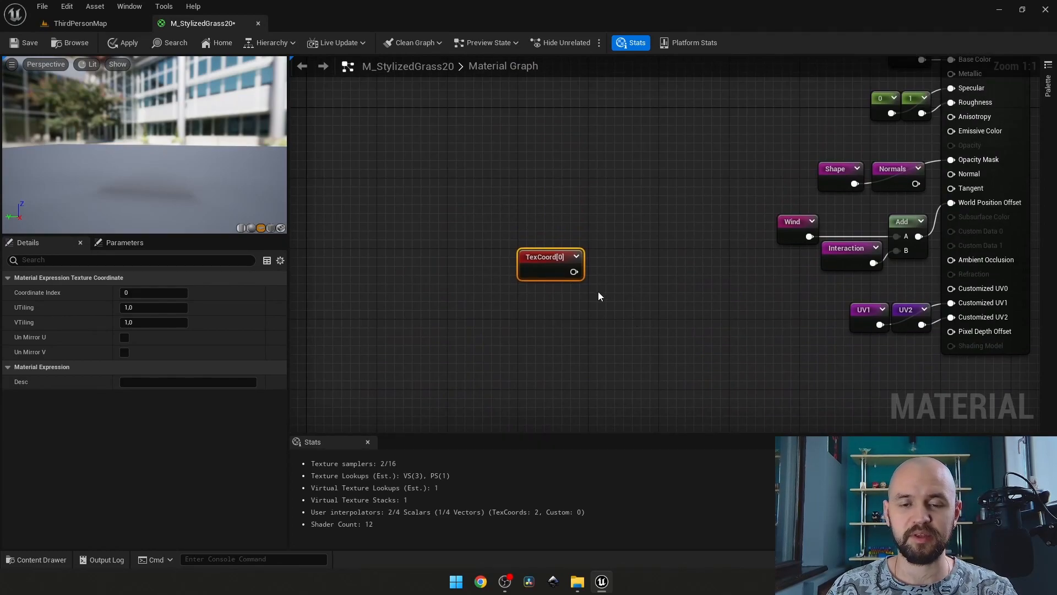
key(Delete)
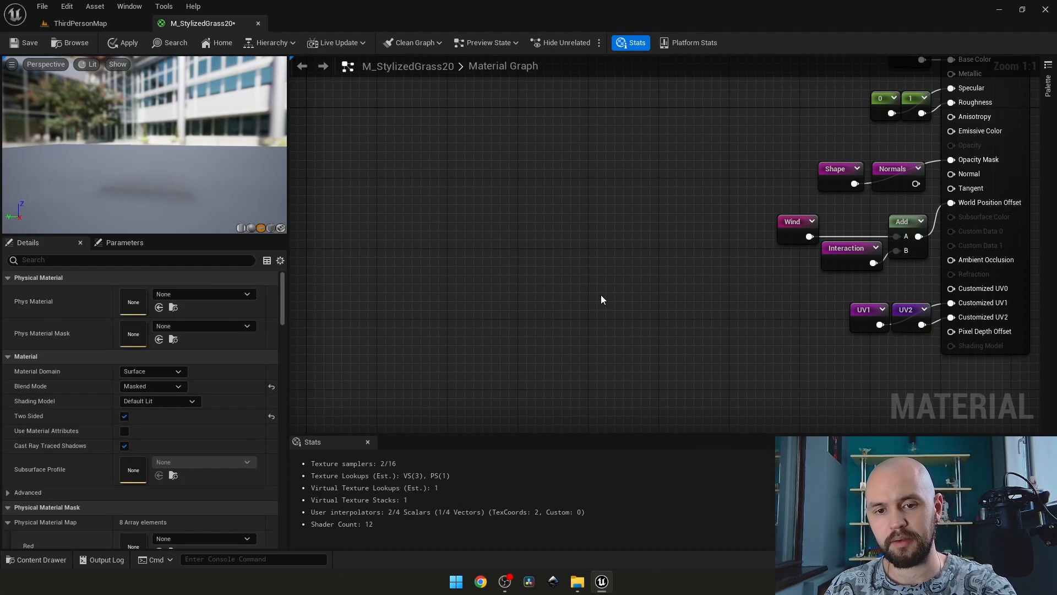
Step: Look over the 0,0,1 constant, its TransformVector and masks, and the Append node that rebuilds the normals
scroll(587, 281, down, 1)
right_drag(546, 266, 550, 0)
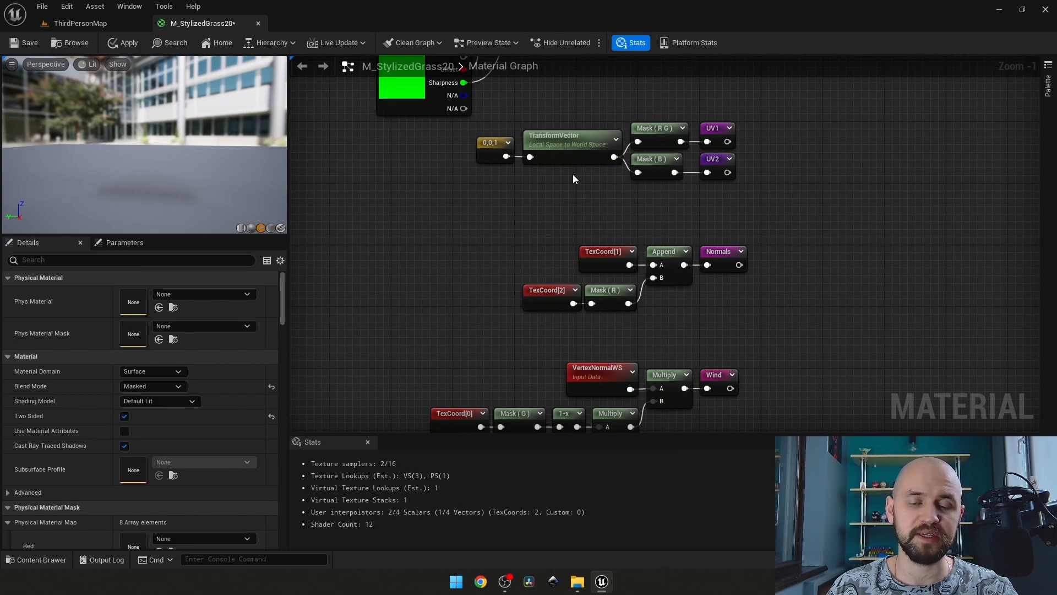
right_drag(573, 174, 490, 232)
scroll(490, 232, up, 1)
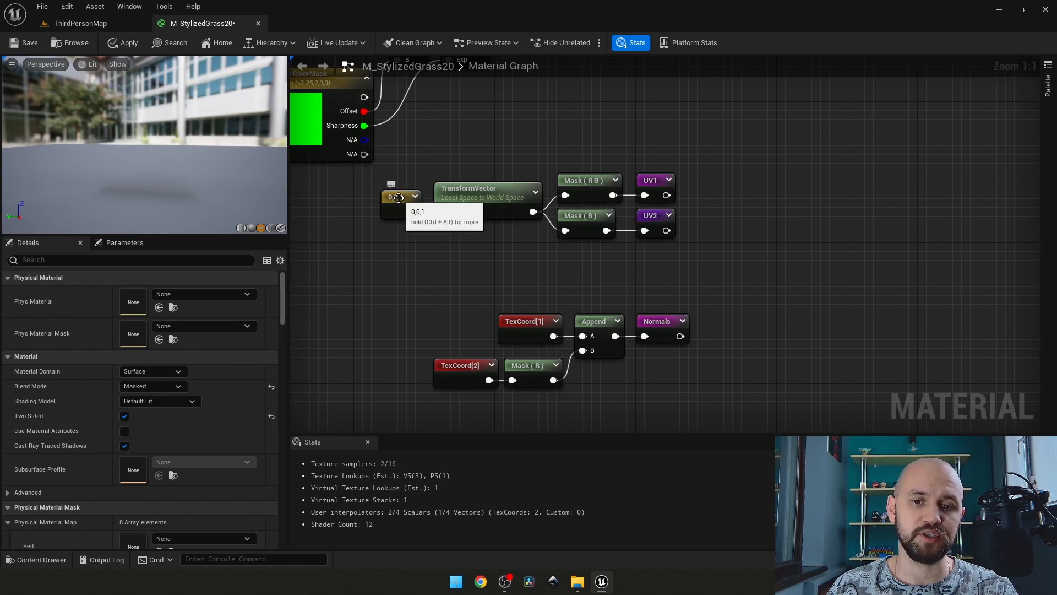
right_drag(897, 199, 961, 177)
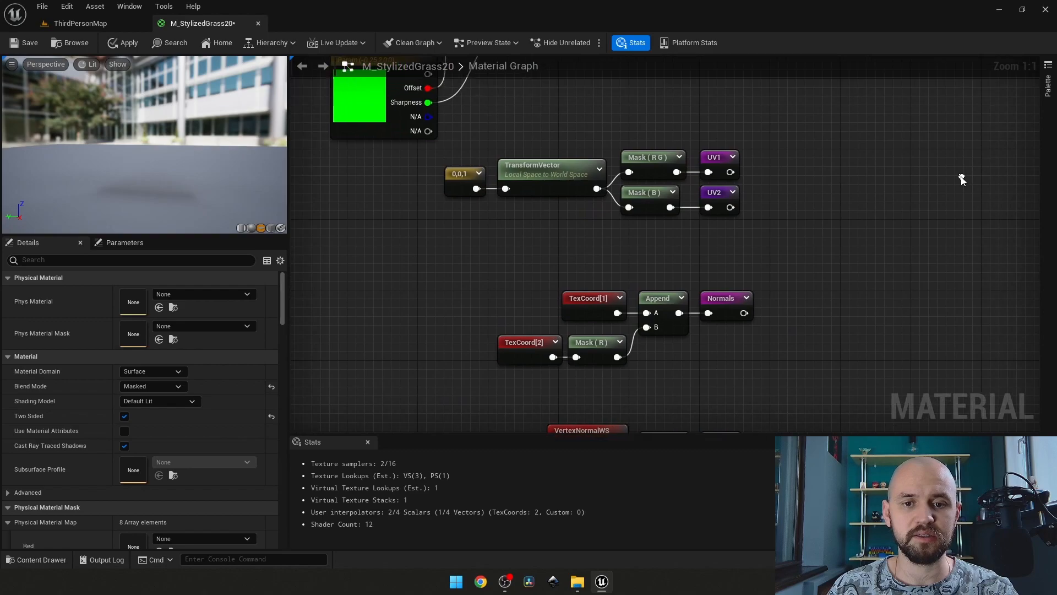
Step: Examine the TexCoord[1] and TexCoord[2] nodes that are combined into the Normals reroute
right_drag(735, 233, 771, 160)
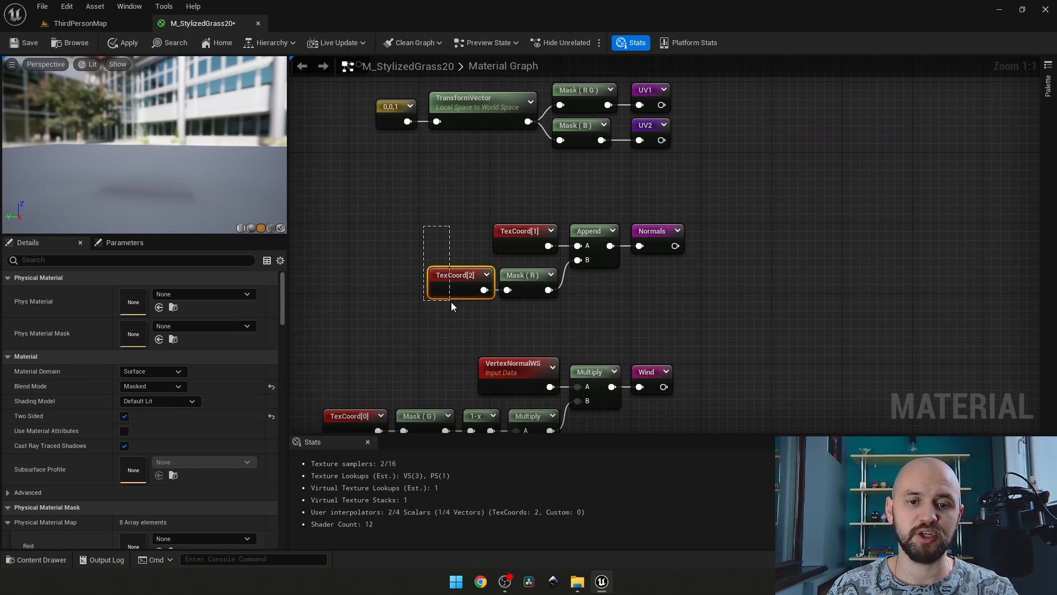
drag(451, 301, 458, 322)
click(458, 323)
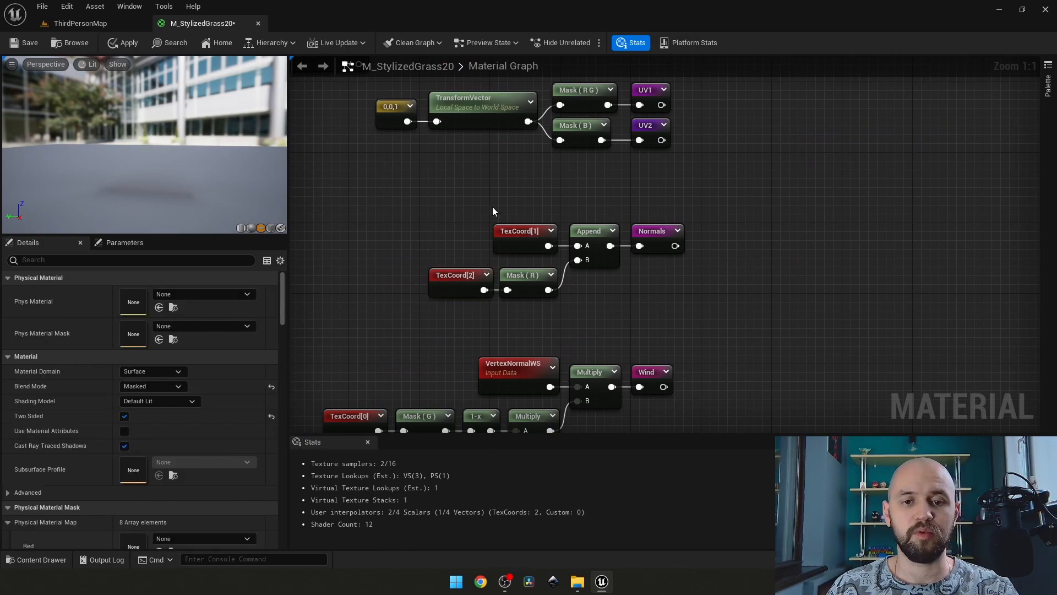
drag(481, 196, 557, 256)
click(495, 187)
click(460, 284)
click(516, 321)
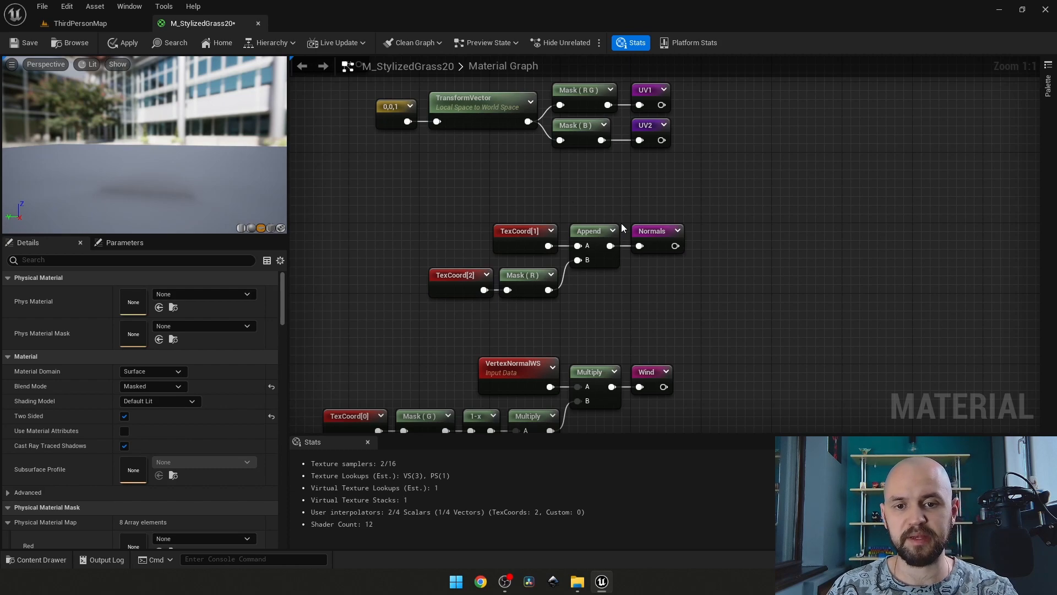
Step: Preview the Normals reroute node in the material viewport, and stop previewing it
right_click(652, 230)
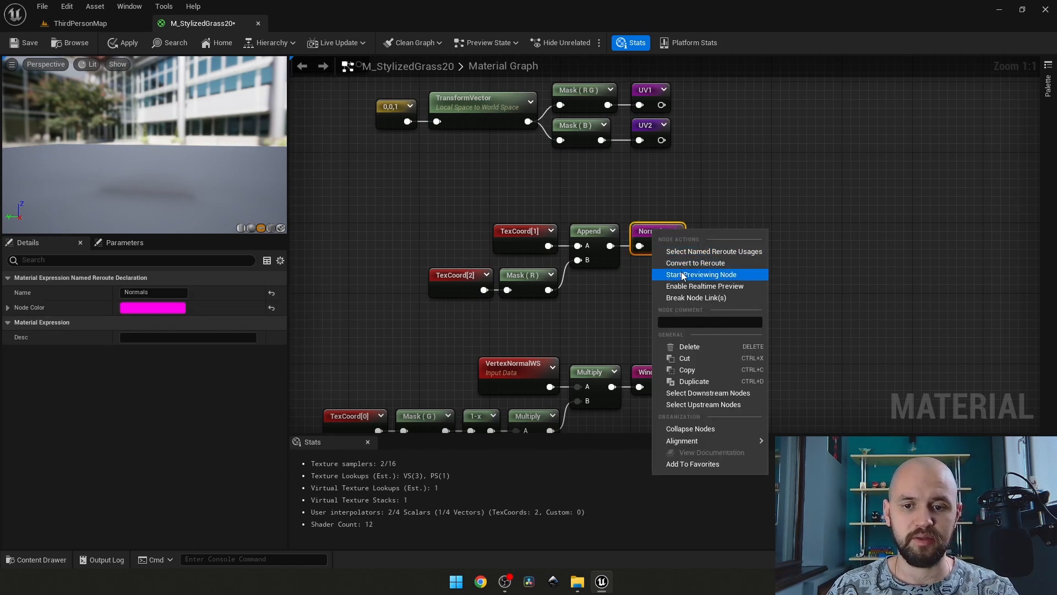
click(682, 273)
drag(191, 162, 198, 169)
right_click(648, 226)
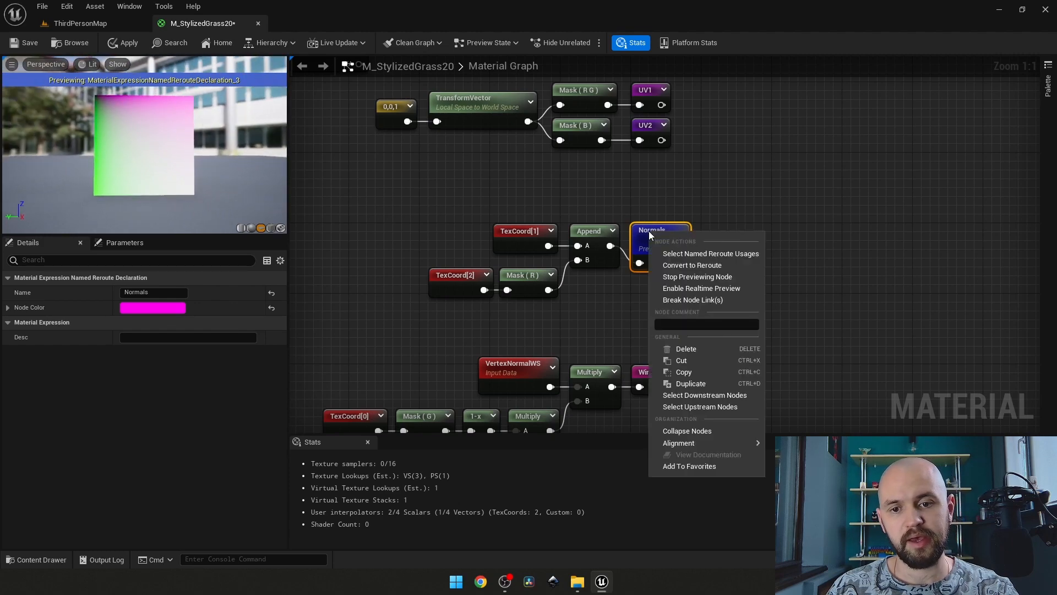
click(684, 280)
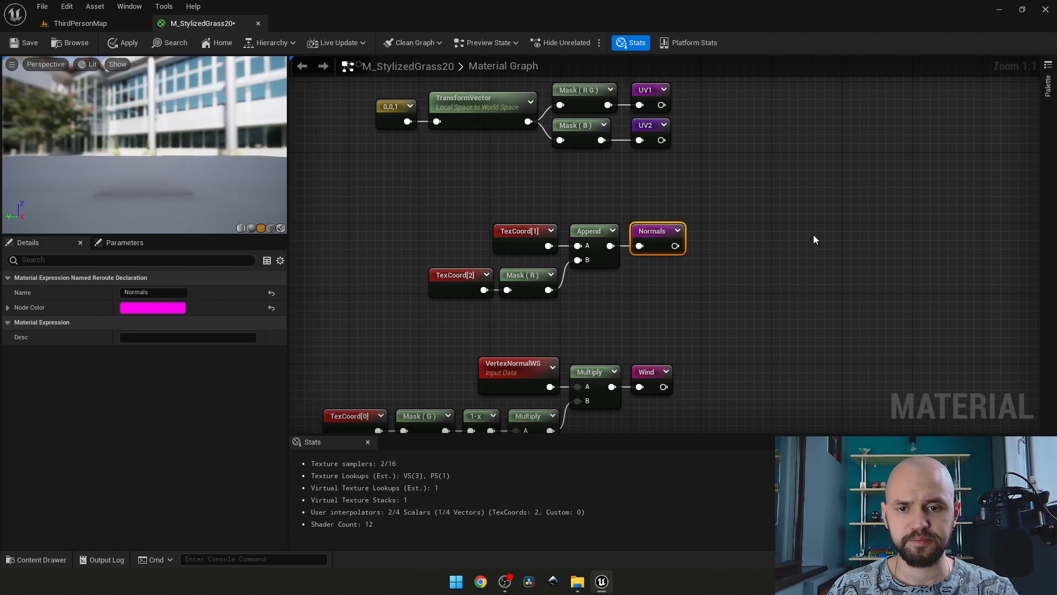
Step: Connect the Normals reroute beside the material output to its Normal input and apply the material
click(814, 236)
scroll(814, 236, down, 2)
right_drag(871, 186, 309, 386)
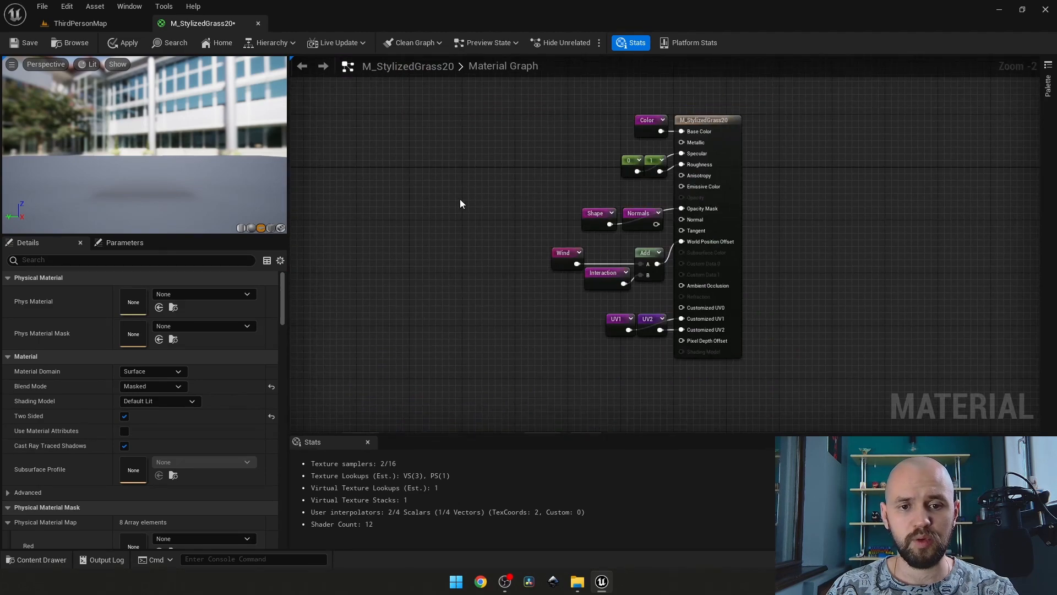
scroll(630, 292, up, 2)
drag(663, 201, 705, 190)
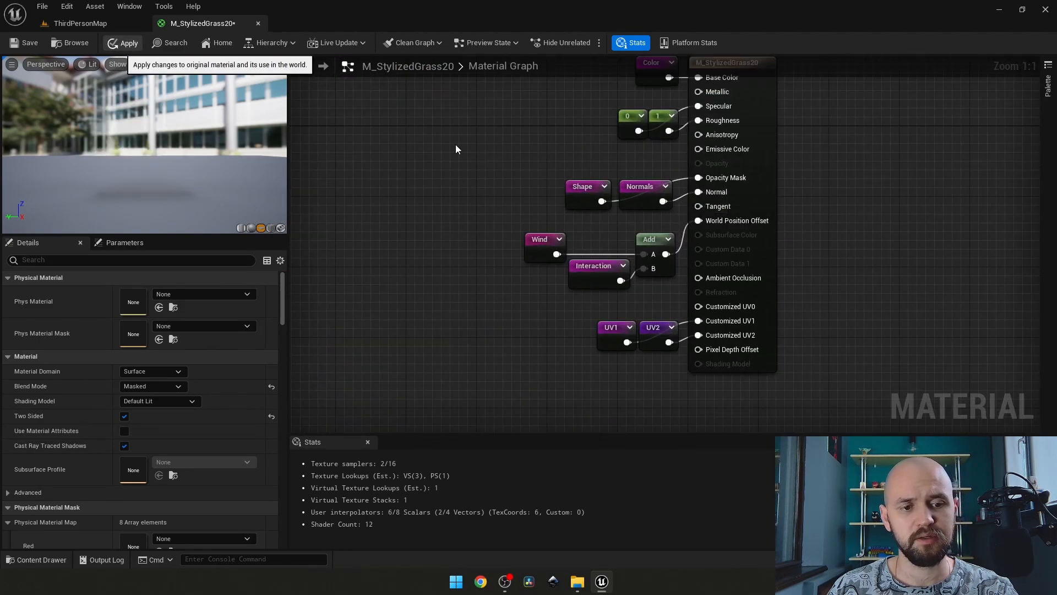
Step: Switch to ThirdPersonMap and fly around the grassy hills to inspect their world normals from several sides
click(97, 26)
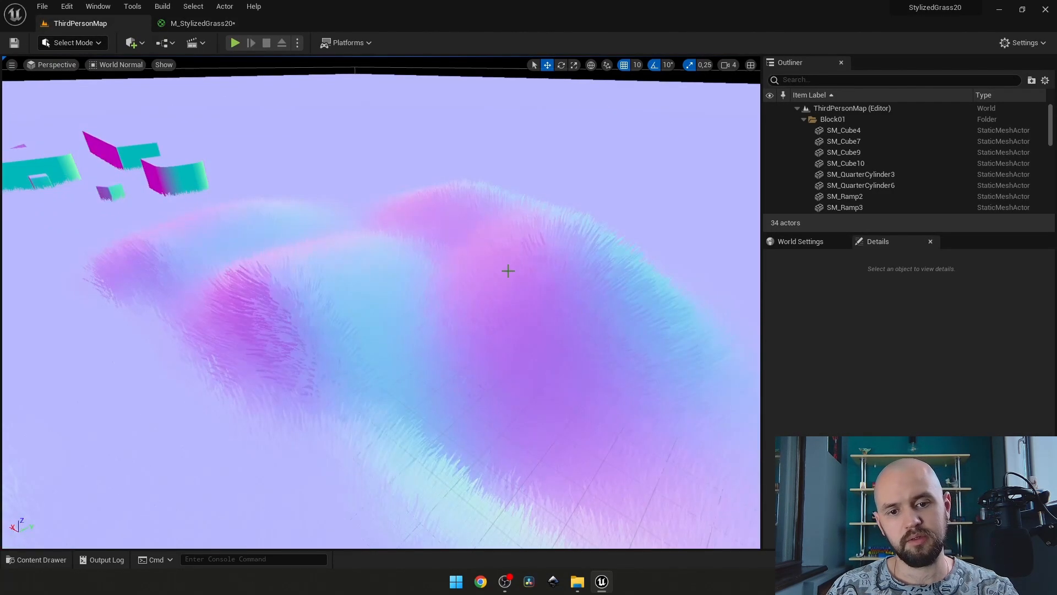
right_drag(507, 271, 508, 270)
key(w)
key(d)
key(d)
key(s)
key(a)
key(w)
key(a)
key(q)
key(e)
key(w)
key(e)
key(a)
key(d)
key(q)
key(e)
key(s)
key(q)
key(a)
key(w)
key(e)
key(q)
key(a)
key(w)
key(d)
key(e)
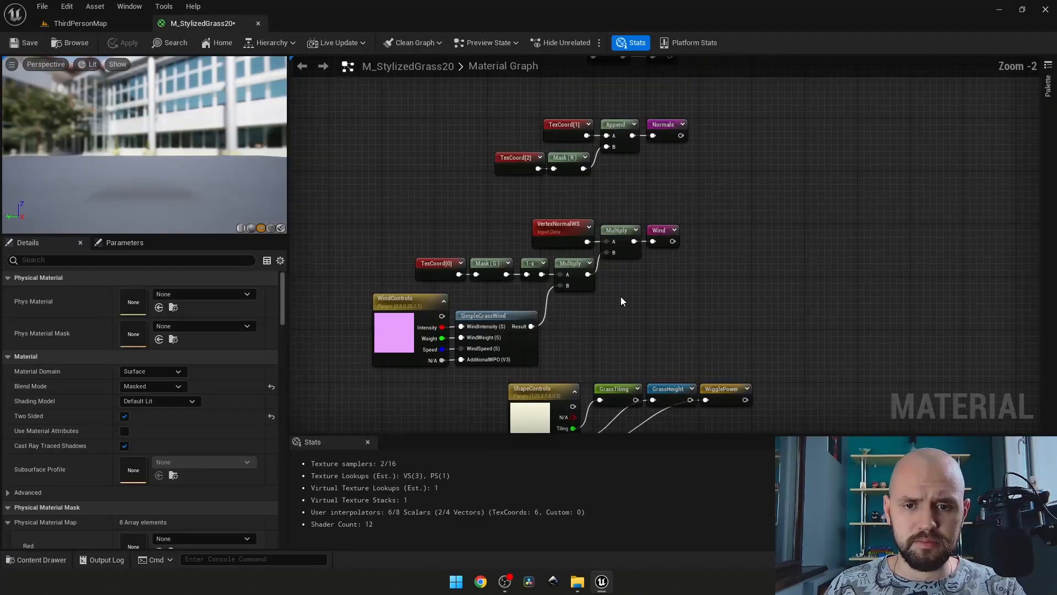
Step: Examine the Wind group, including the TexCoord[0], Mask (G) and 1-x chain multiplied with SimpleGrassWind
scroll(620, 296, up, 1)
right_drag(646, 322, 711, 306)
scroll(723, 285, up, 1)
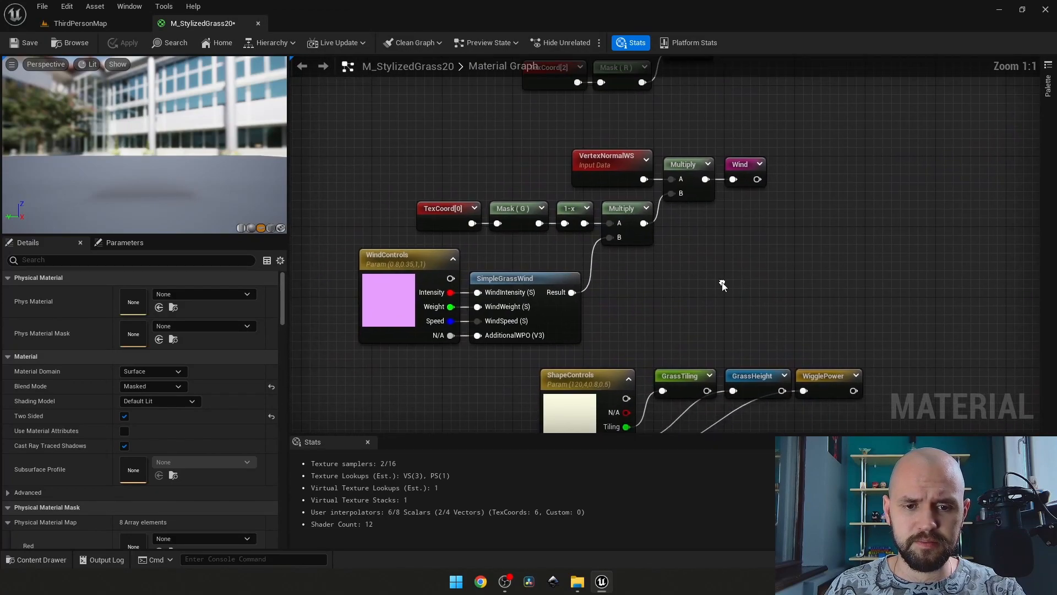
drag(624, 245, 396, 162)
click(697, 251)
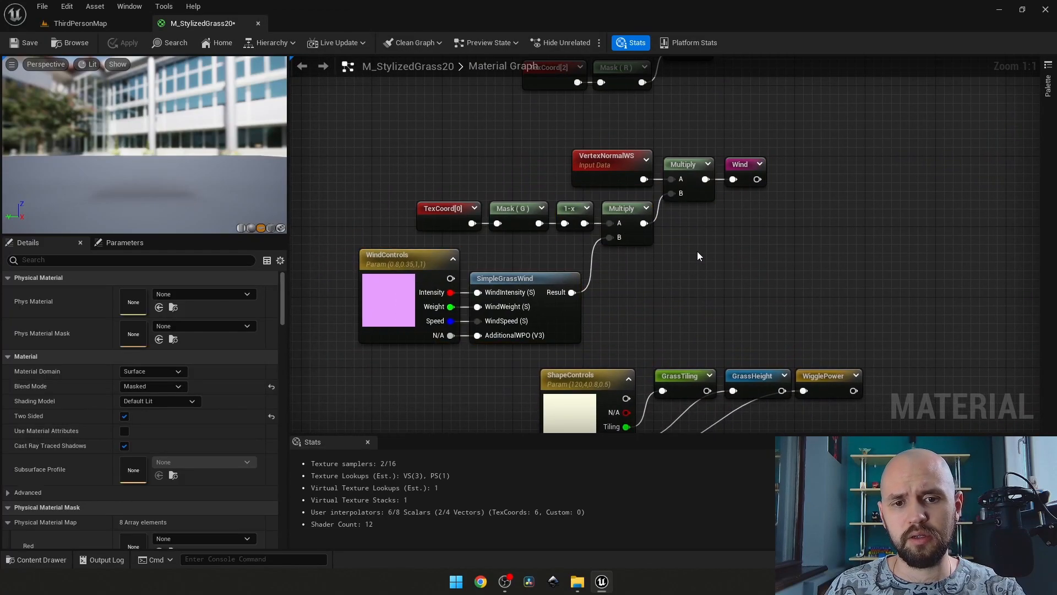
drag(424, 179, 595, 236)
click(626, 251)
Step: Preview the 1-x node of the Wind group in the material viewport, and stop previewing it
right_click(576, 208)
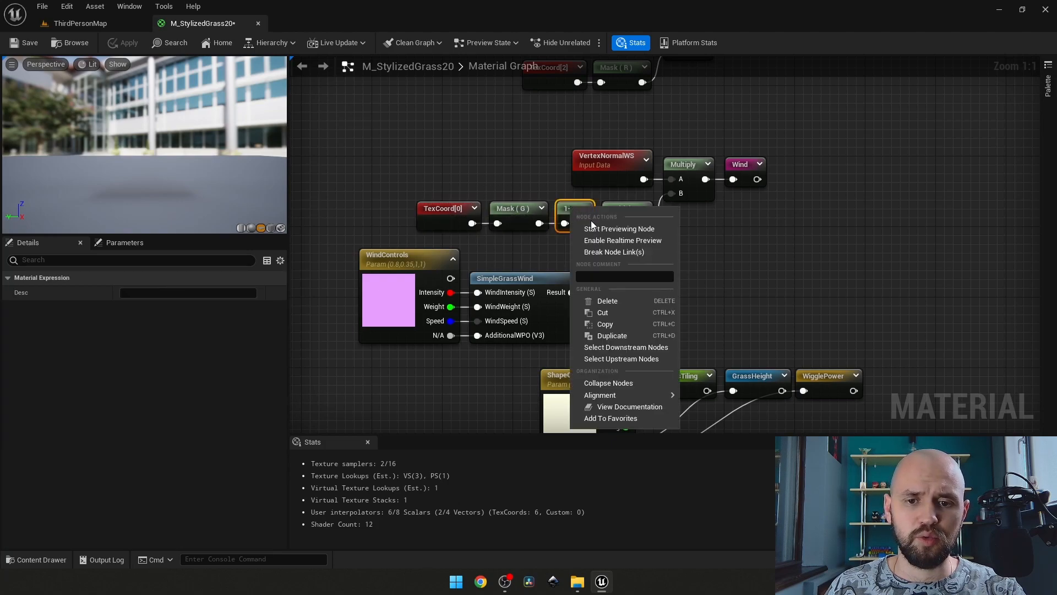
click(600, 229)
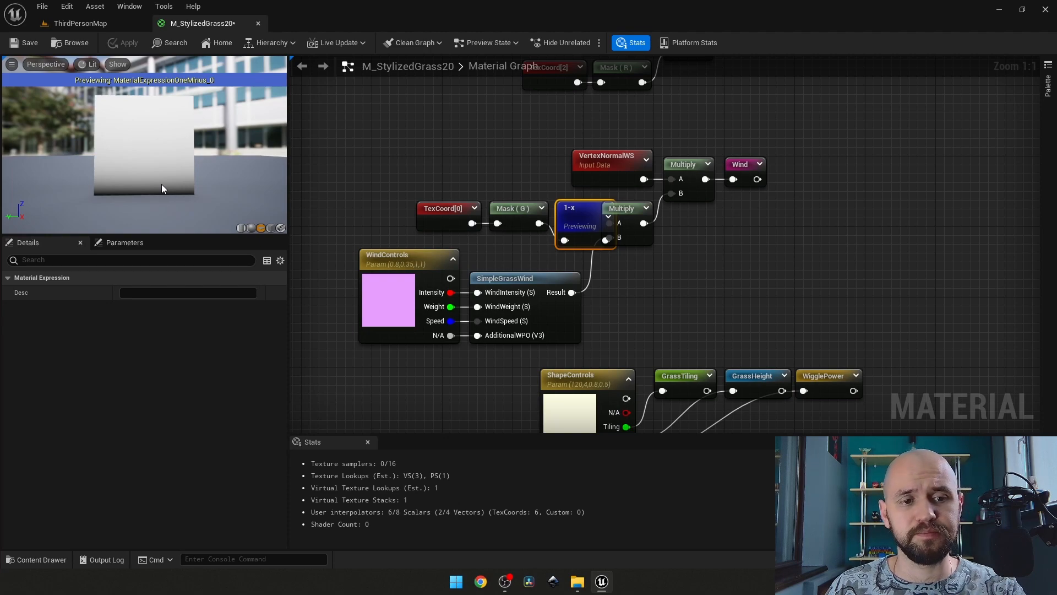
right_click(571, 209)
click(605, 237)
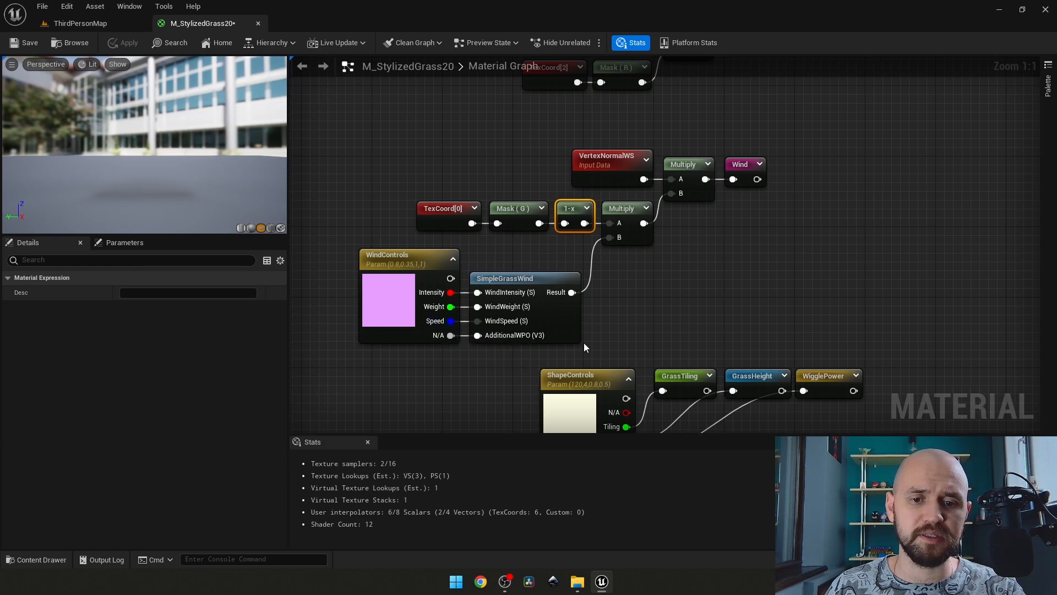
click(648, 312)
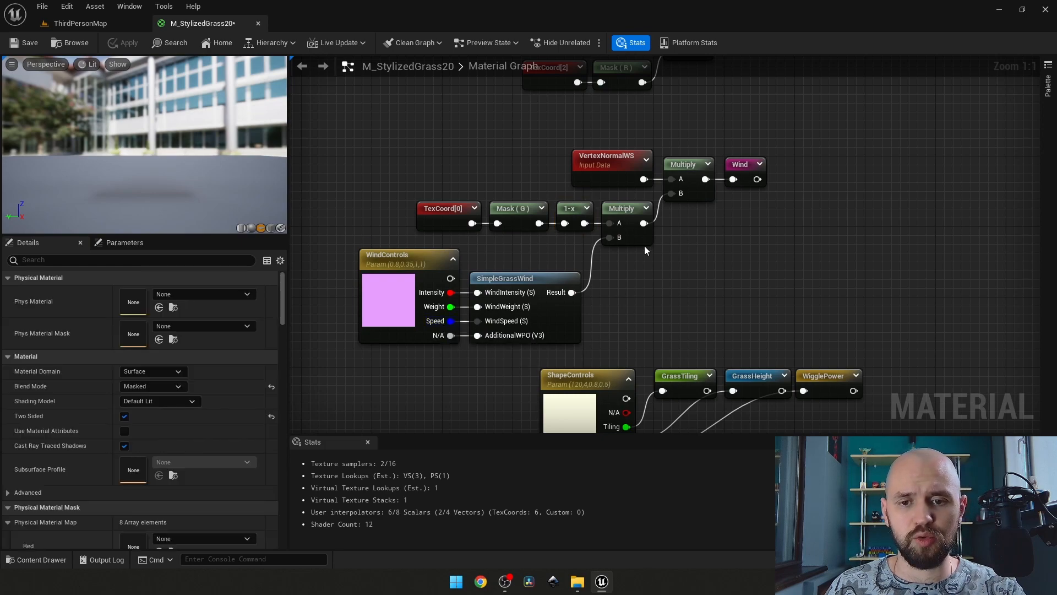
Step: Examine the VertexNormalWS node that is multiplied into Wind, and the World Position Offset input it drives on the material output
click(633, 165)
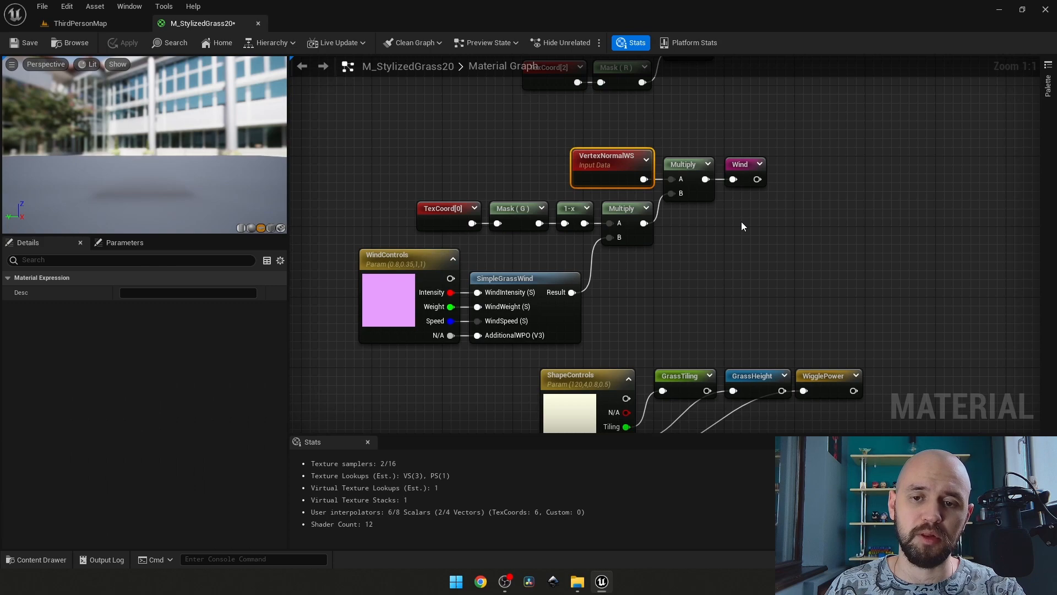
click(741, 222)
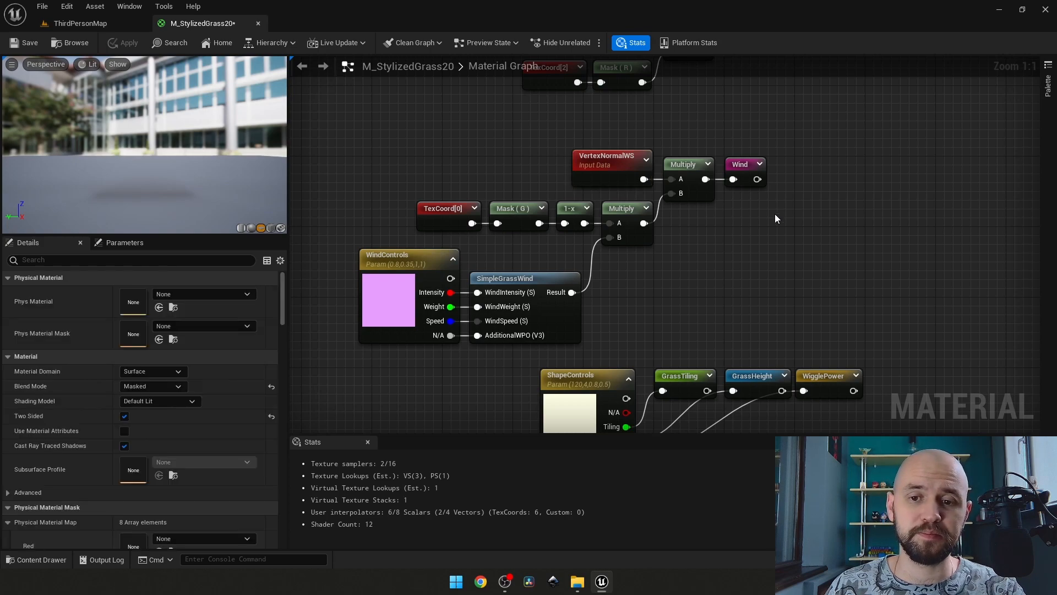
scroll(881, 154, down, 1)
right_drag(925, 151, 352, 176)
right_drag(969, 231, 642, 280)
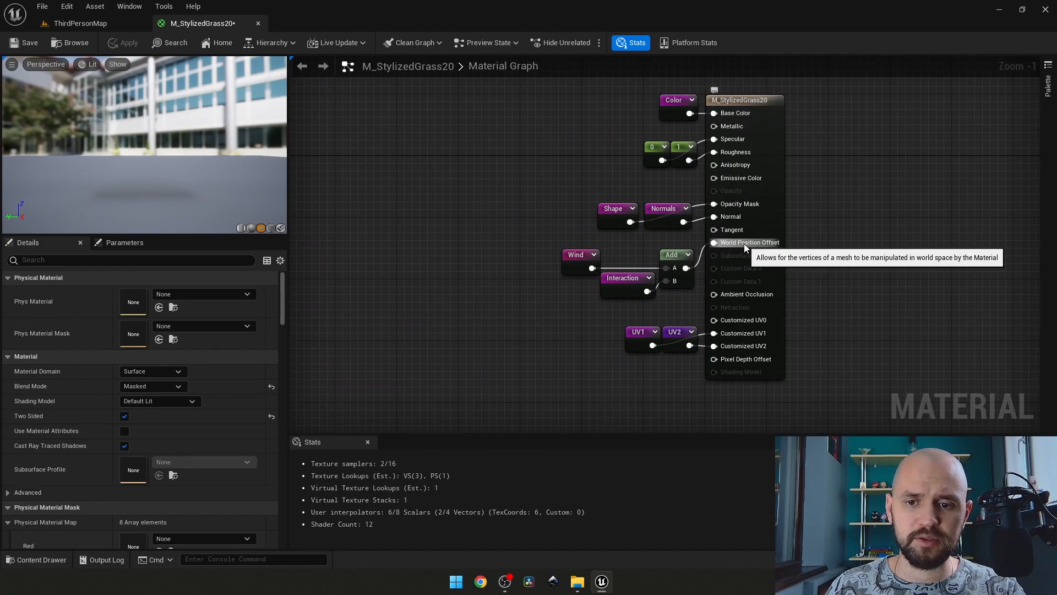
Step: Examine the ShapeControls parameter and its GrassTiling, GrassHeight and WigglePower reroutes
scroll(428, 338, down, 1)
right_drag(427, 337, 328, 471)
scroll(650, 229, down, 1)
right_drag(716, 220, 538, 338)
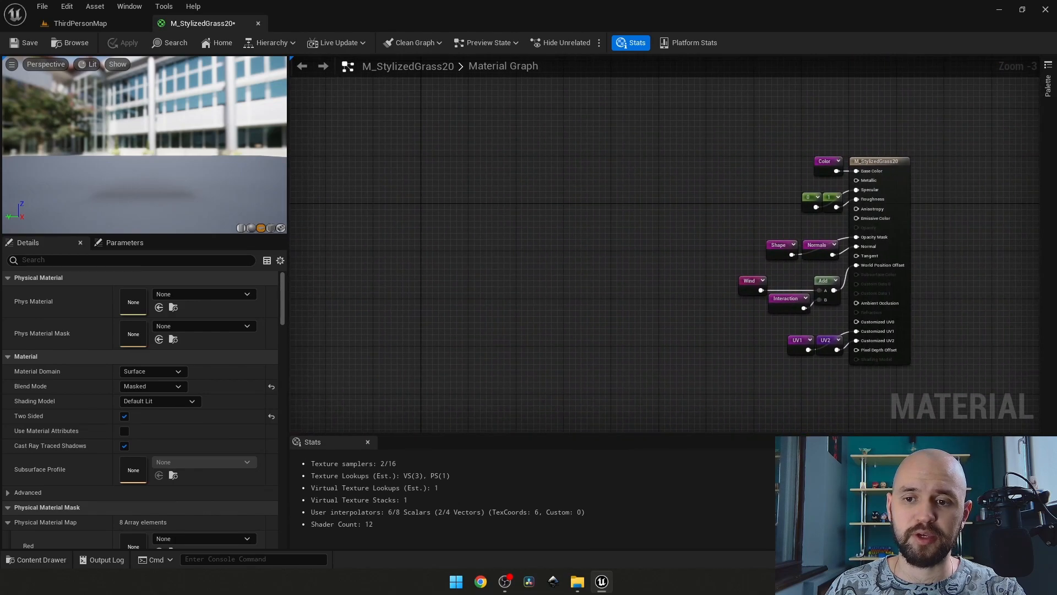
right_drag(153, 591, 938, 121)
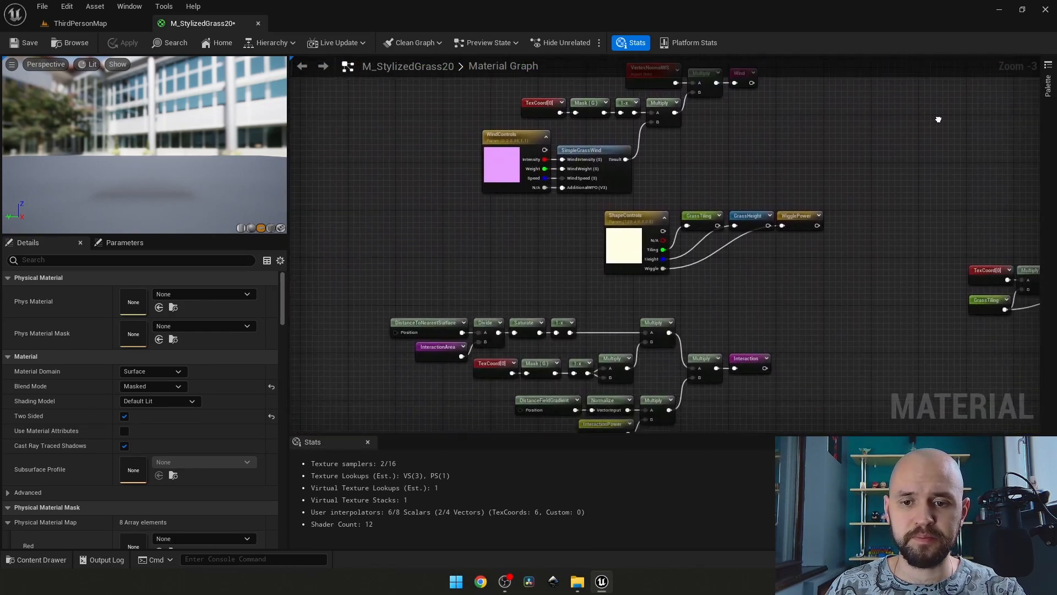
scroll(768, 182, up, 1)
scroll(782, 297, up, 1)
right_drag(782, 297, 716, 441)
drag(525, 169, 801, 246)
right_drag(881, 255, 1025, 275)
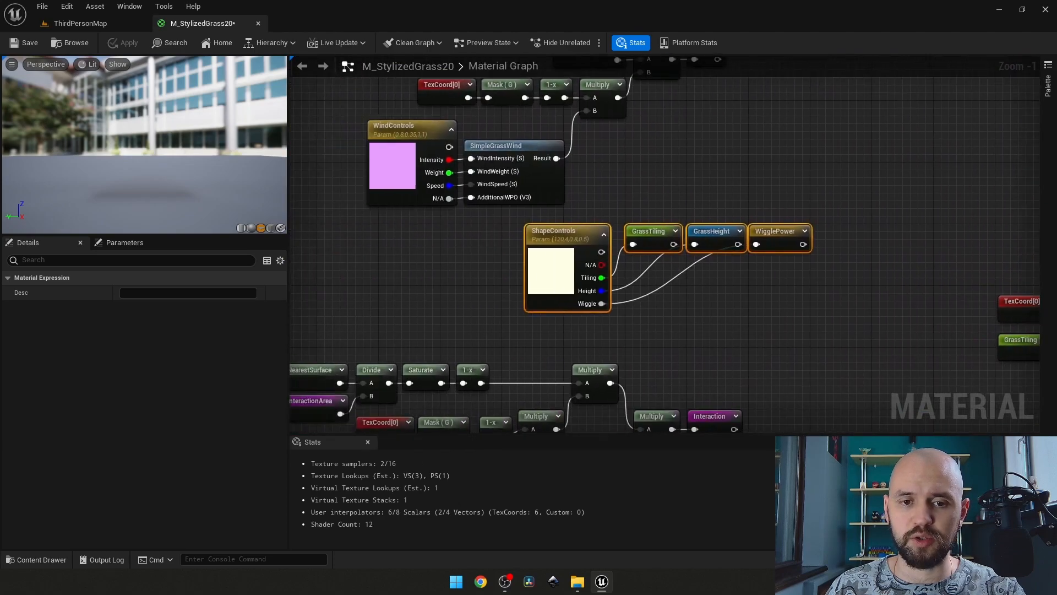
scroll(663, 284, up, 1)
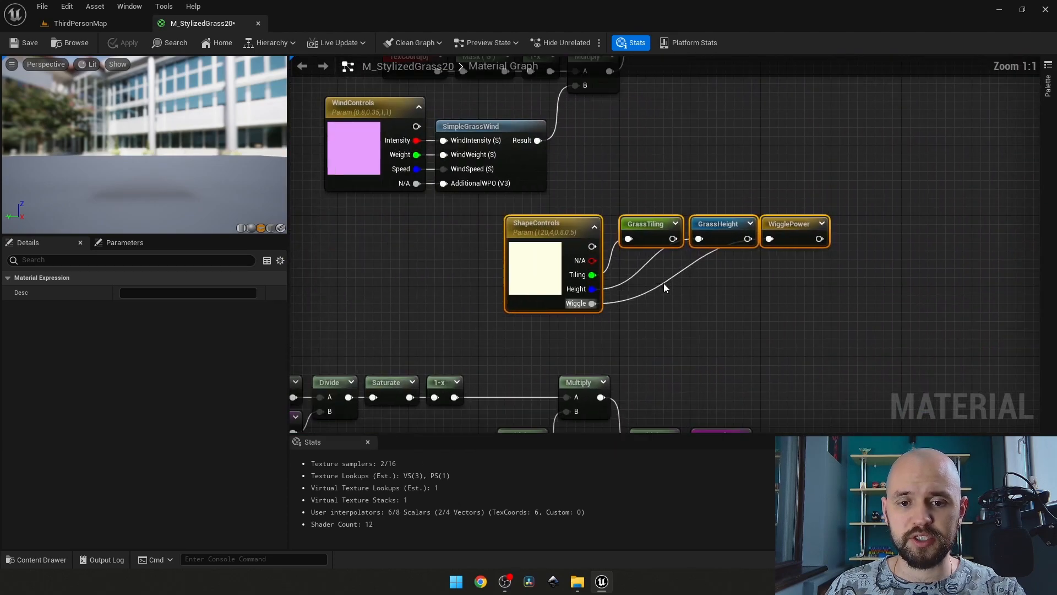
click(424, 286)
right_drag(693, 324, 699, 271)
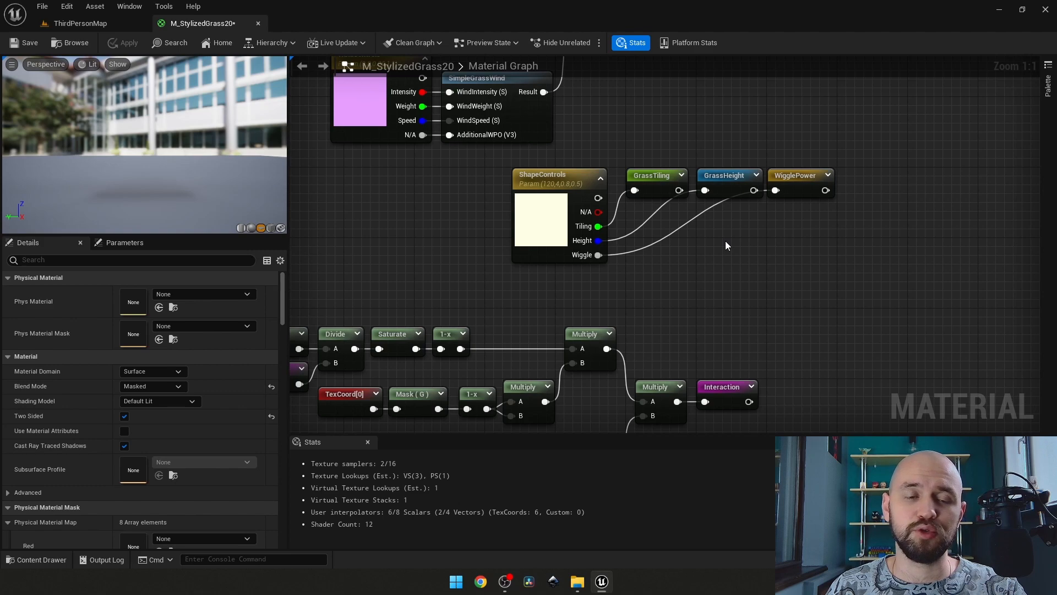
Step: Look over the Interaction group's DistanceToNearestSurface chain with InteractionArea, Divide, Saturate and 1-x
right_drag(725, 240, 825, 110)
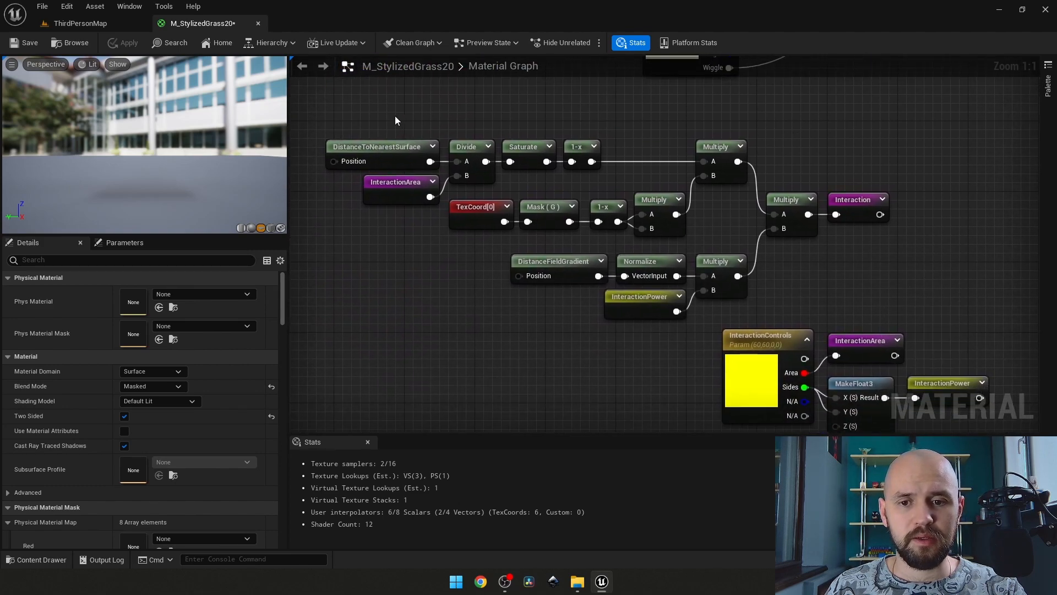
drag(345, 115, 565, 186)
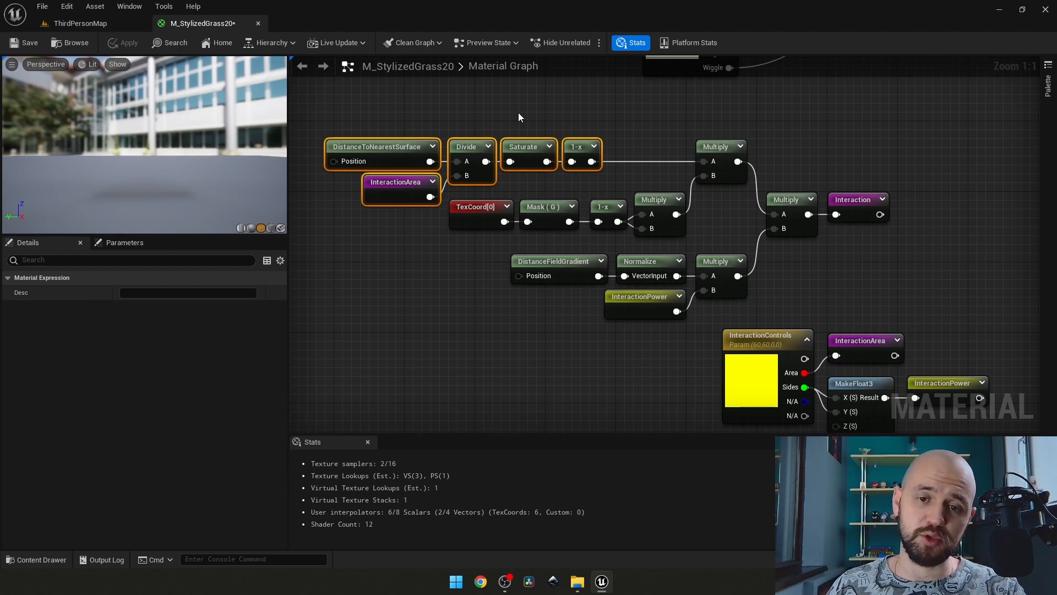
click(518, 116)
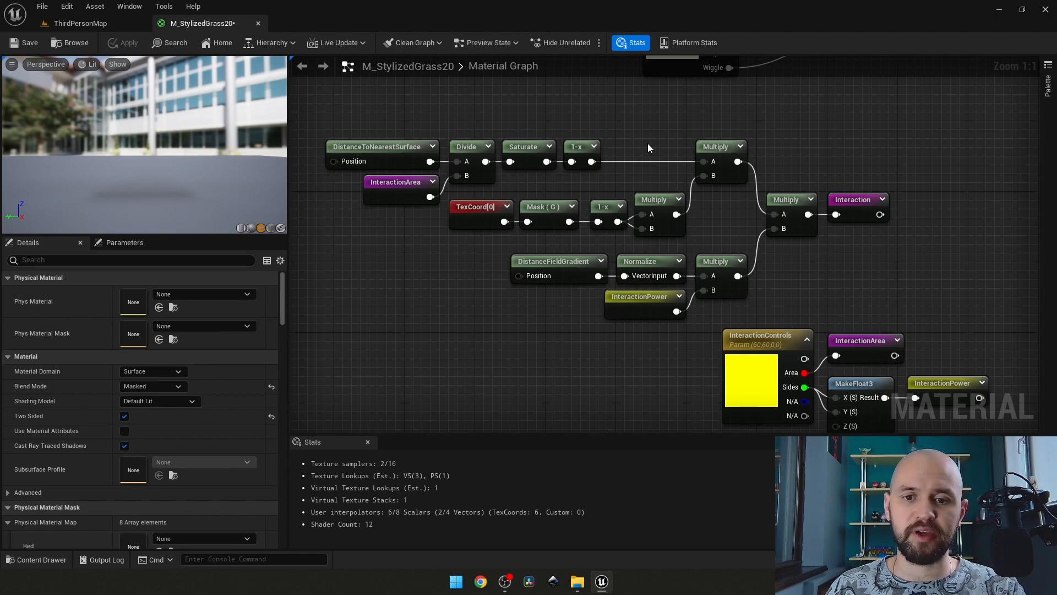
Step: Route the 1-x output of the DistanceToNearestSurface chain to the material output, and play the level in a standalone preview window
scroll(648, 143, down, 1)
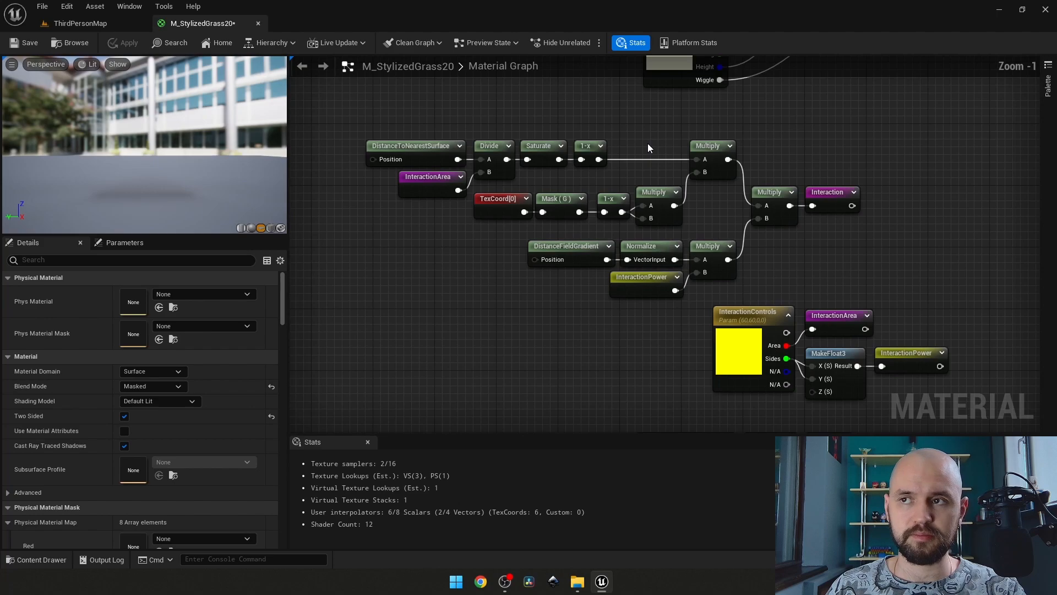
right_drag(652, 134, 570, 326)
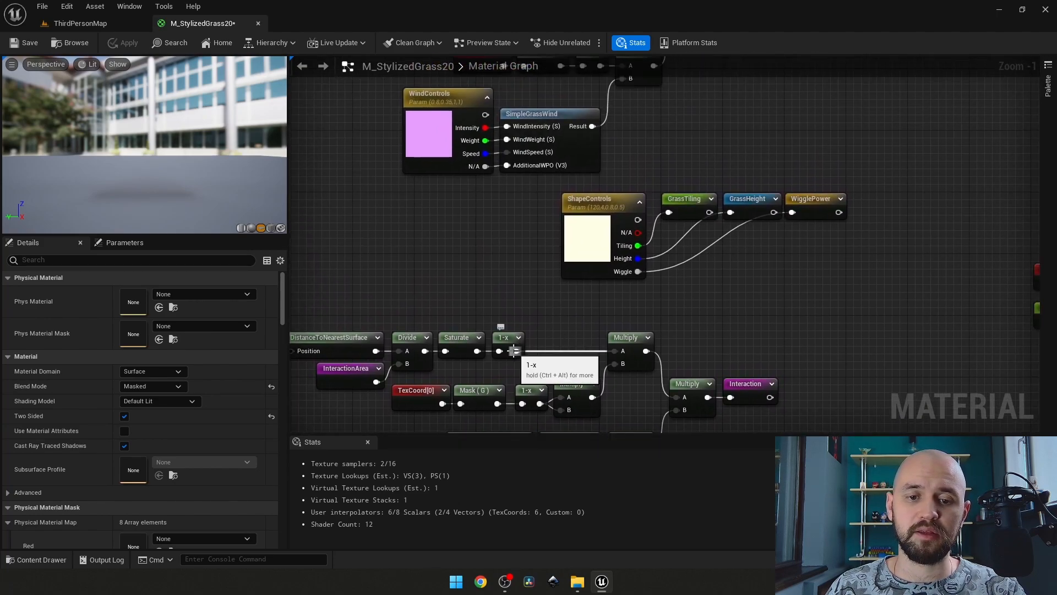
drag(514, 351, 805, 242)
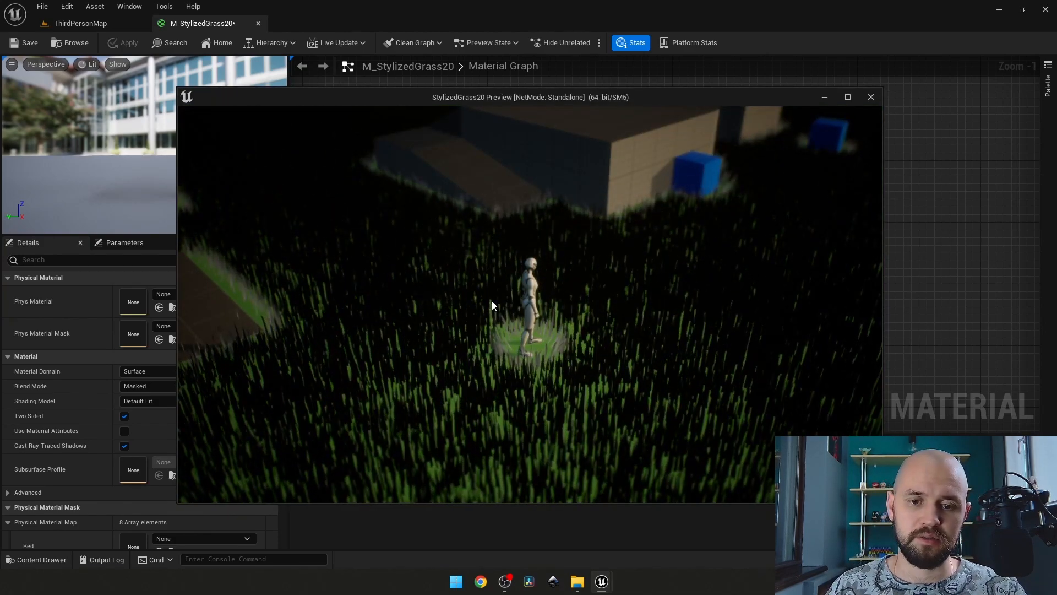
Step: Inspect the distance mask on the grass around the character, the large block and the blue cube in the preview window
scroll(492, 301, up, 5)
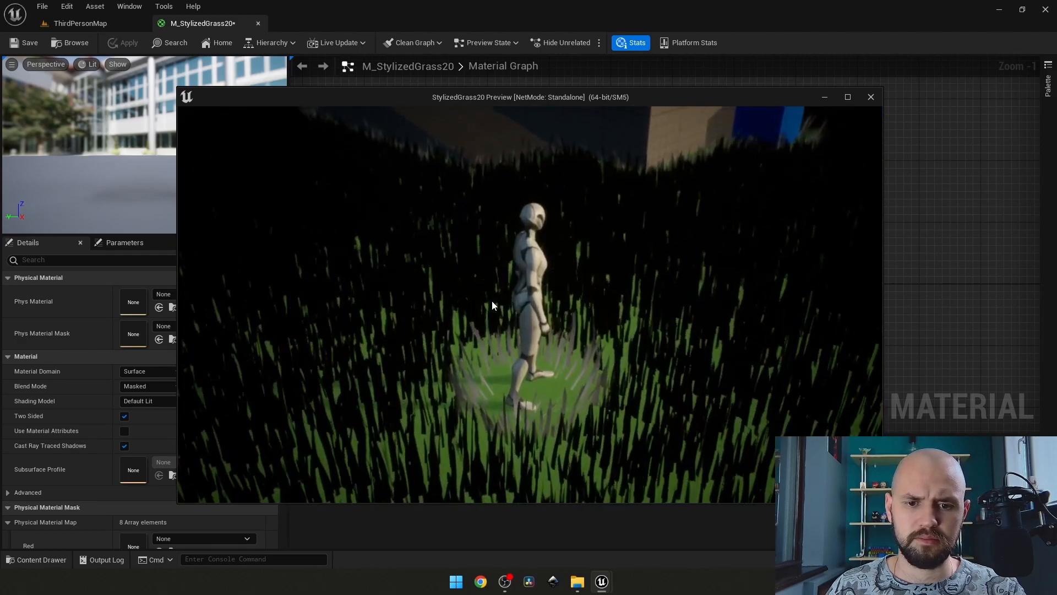
scroll(491, 300, up, 3)
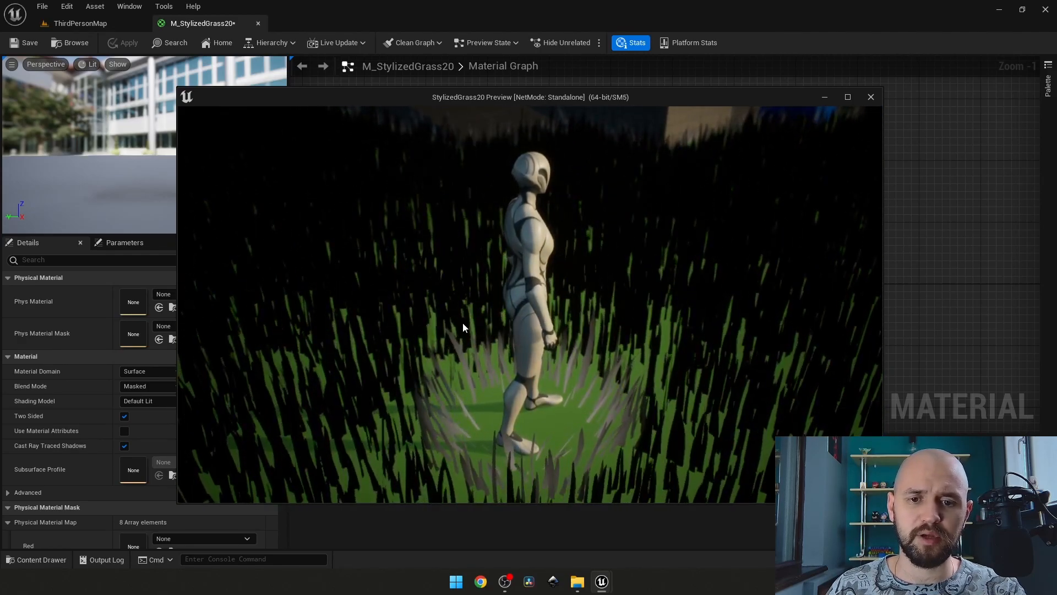
scroll(461, 319, down, 5)
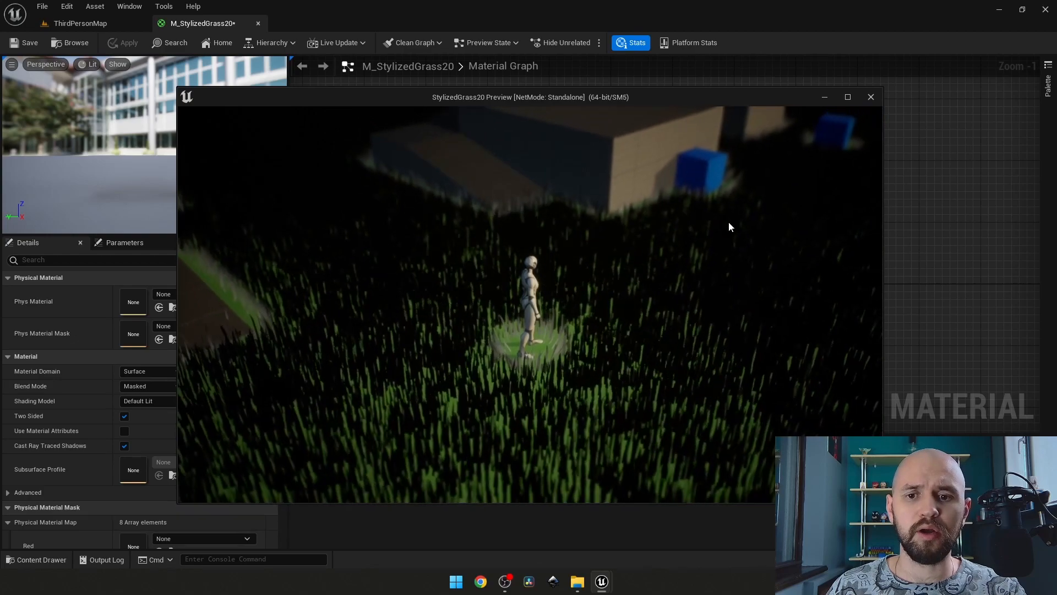
mouse_move(728, 222)
mouse_down()
mouse_move(622, 238)
mouse_move(596, 264)
mouse_up()
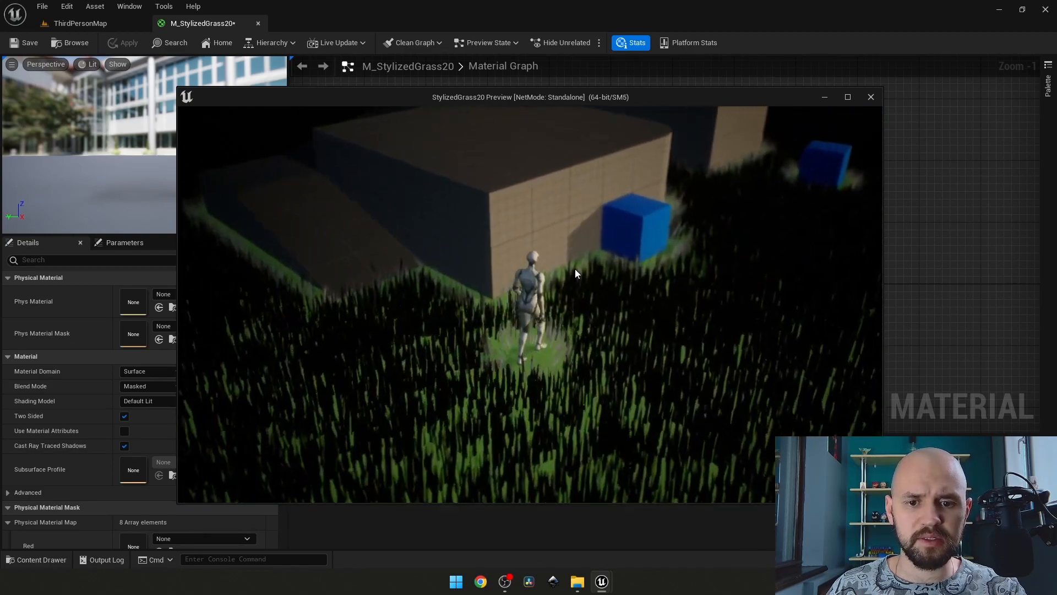
scroll(575, 268, up, 5)
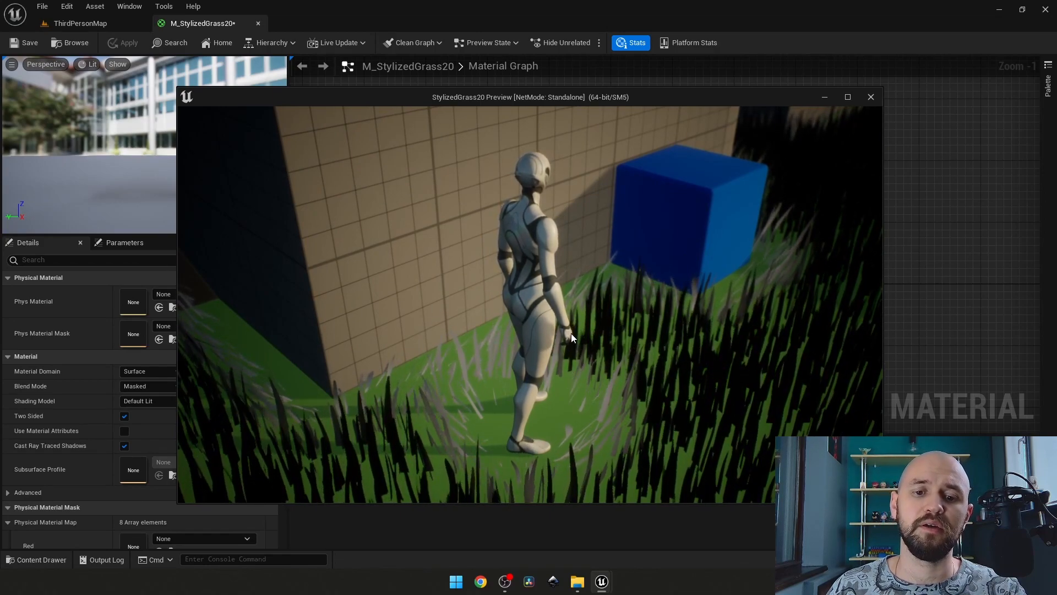
Step: Close the standalone preview and return to the ThirdPersonMap level to view the distance mask around the low ramp
key(Escape)
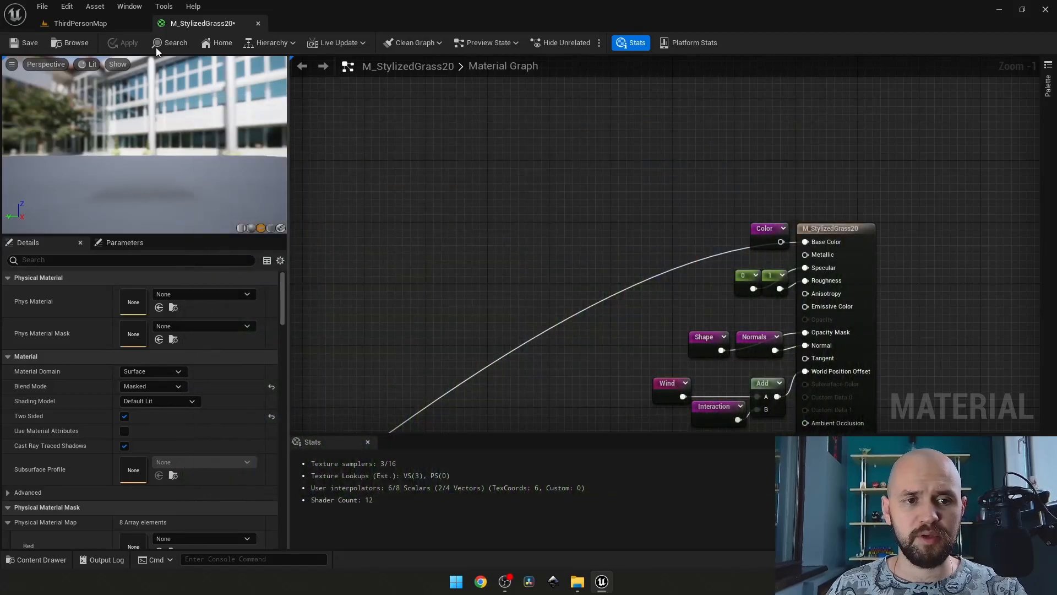
click(104, 29)
key(w)
right_drag(380, 303, 248, 303)
right_drag(529, 263, 512, 280)
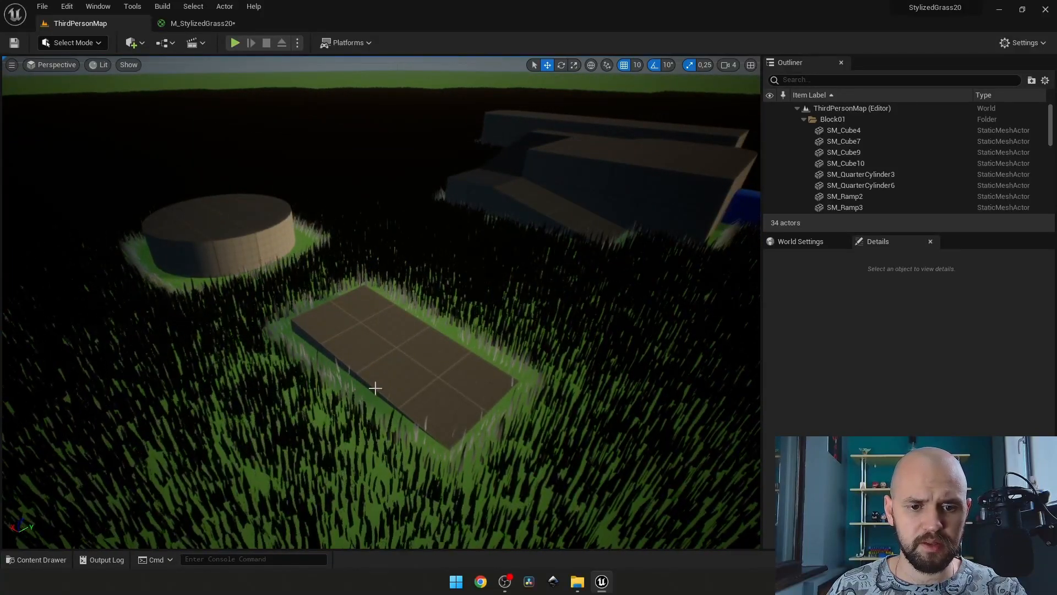
Step: Raise the SM_Ramp mesh to a Z location of 30 and inspect the grass mask around it
click(290, 333)
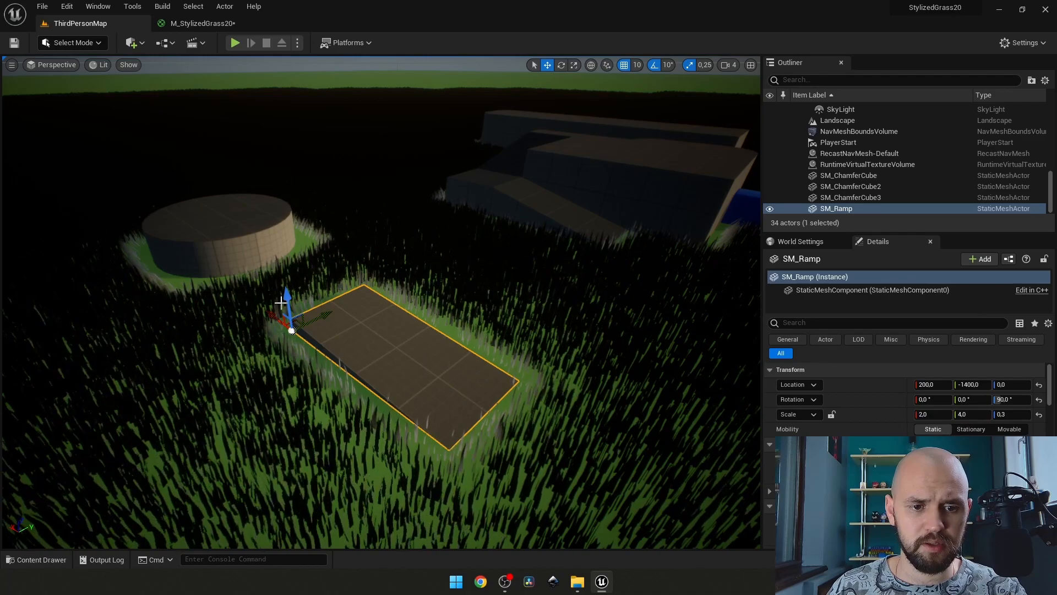
drag(287, 298, 312, 213)
right_drag(382, 195, 375, 199)
drag(365, 213, 402, 282)
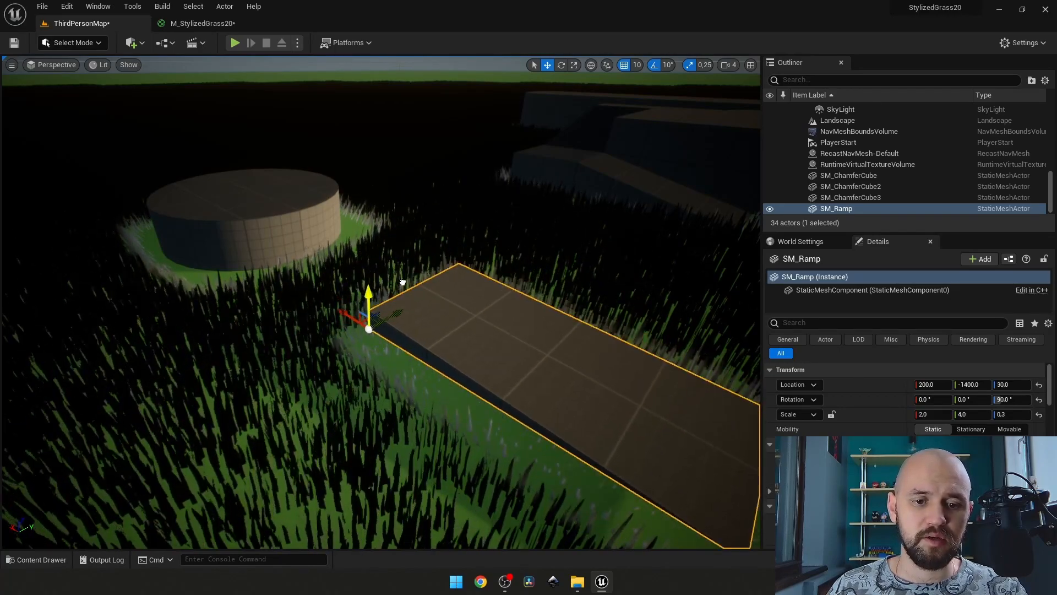
key(d)
right_drag(419, 274, 419, 274)
right_drag(490, 262, 490, 262)
key(a)
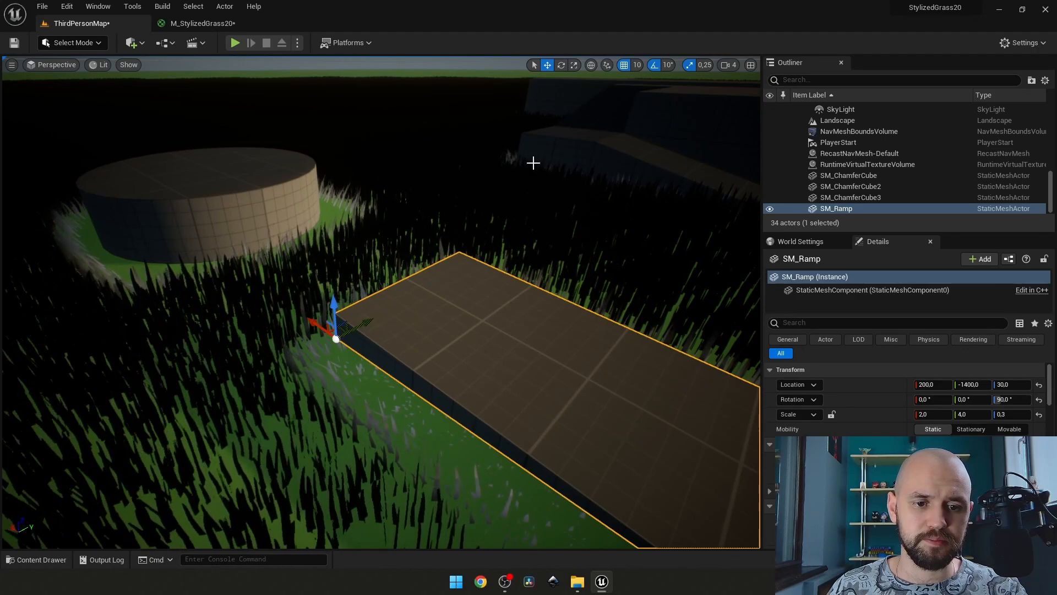
Step: In the M_StylizedGrass20 material, reconnect the Color reroute to the output's Base Color
click(196, 23)
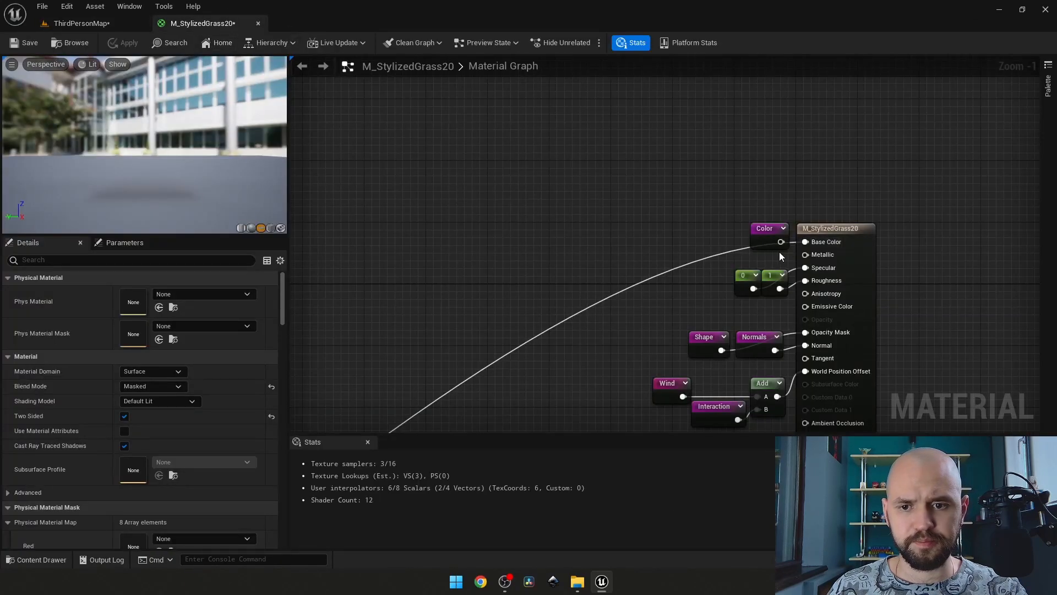
drag(779, 242, 807, 242)
Step: Examine the Interaction group's DistanceFieldGradient branch with its Normalize and InteractionPower nodes
scroll(514, 286, down, 2)
right_drag(515, 286, 959, 112)
scroll(741, 137, down, 1)
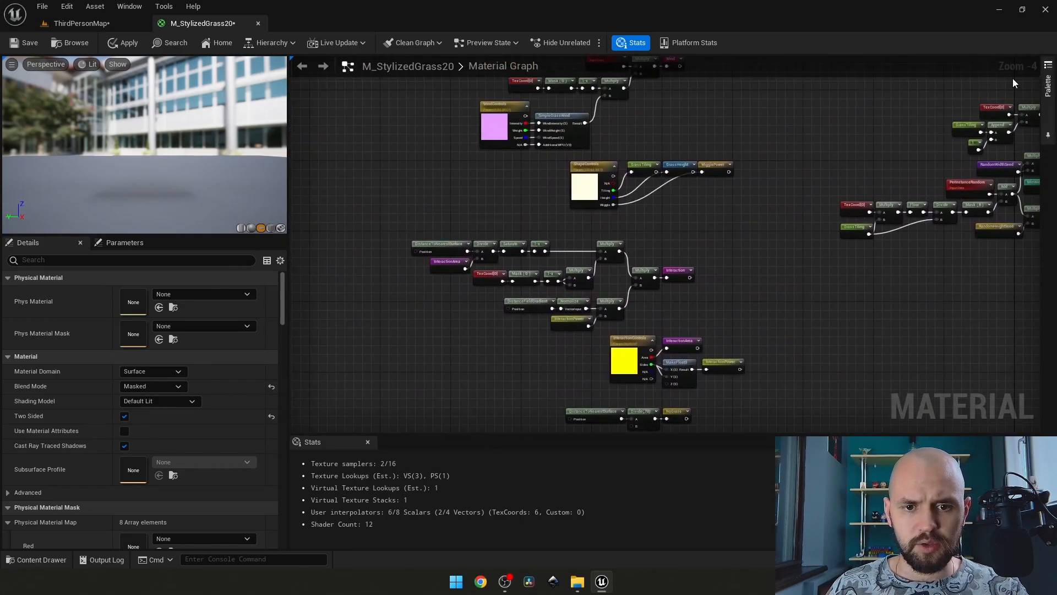
scroll(553, 282, up, 1)
scroll(552, 281, up, 2)
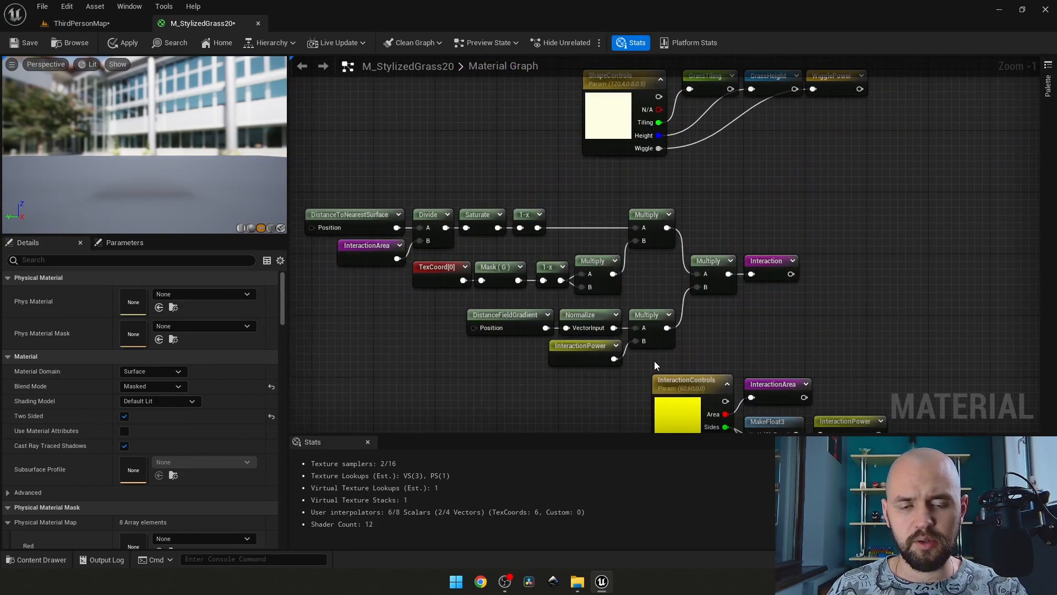
drag(654, 361, 522, 330)
click(517, 363)
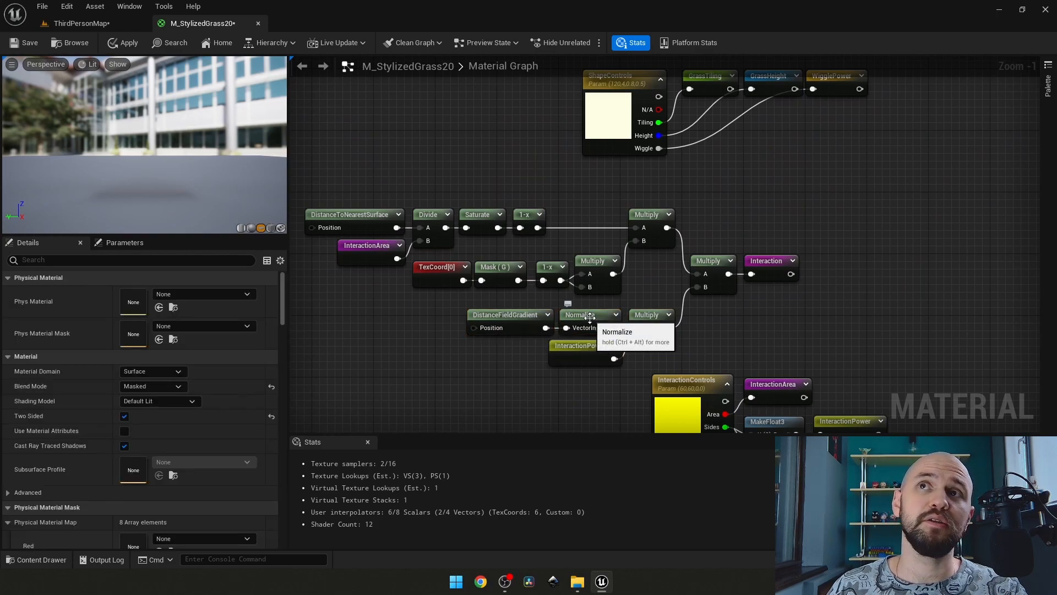
Step: Look over the InteractionControls parameter's Sides output feeding MakeFloat3 and the InteractionPower reroute
right_drag(617, 387, 489, 269)
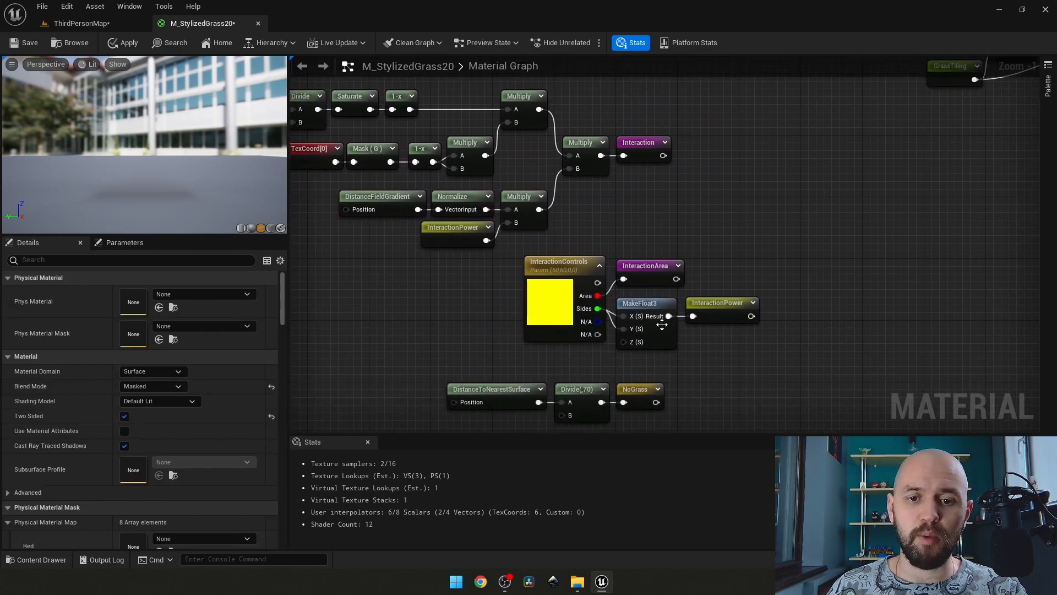
scroll(659, 325, up, 1)
drag(786, 366, 669, 295)
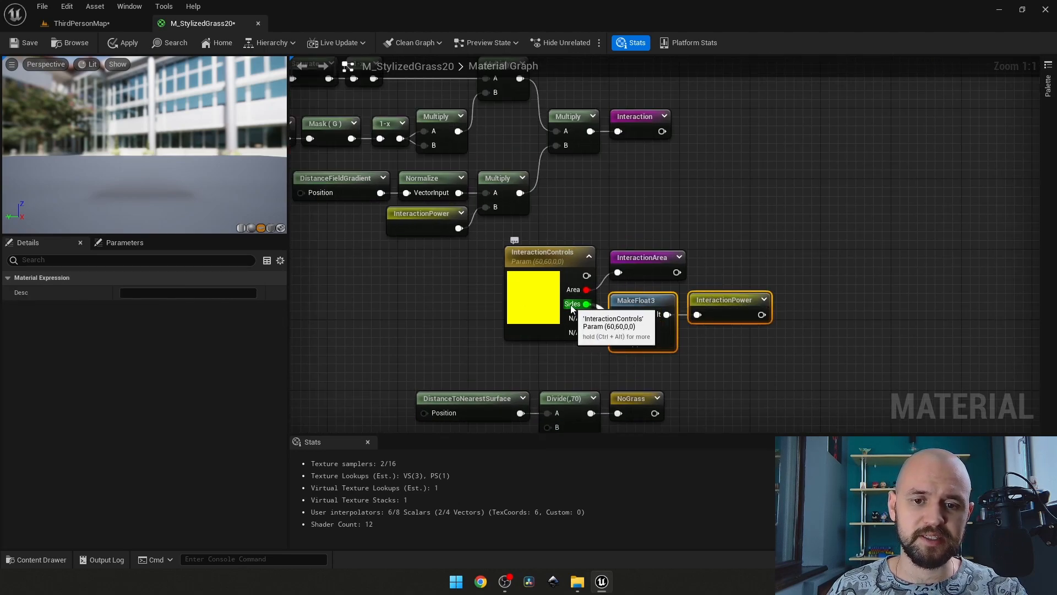
click(728, 343)
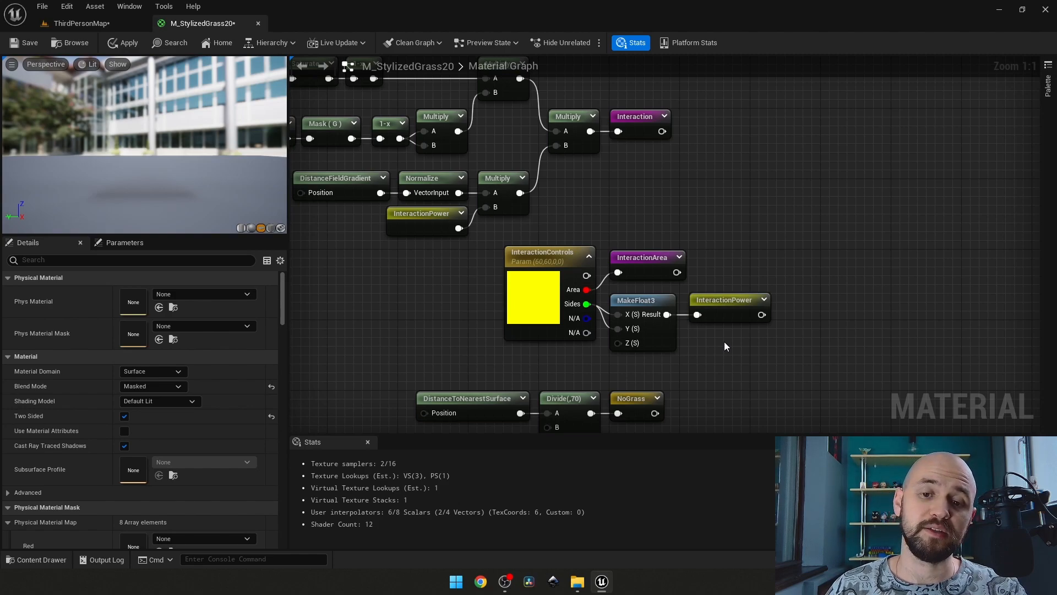
Step: Look over the TexCoord[0] branch of the Interaction group and preview its Mask (G) node
right_drag(678, 237, 906, 330)
drag(704, 216, 482, 243)
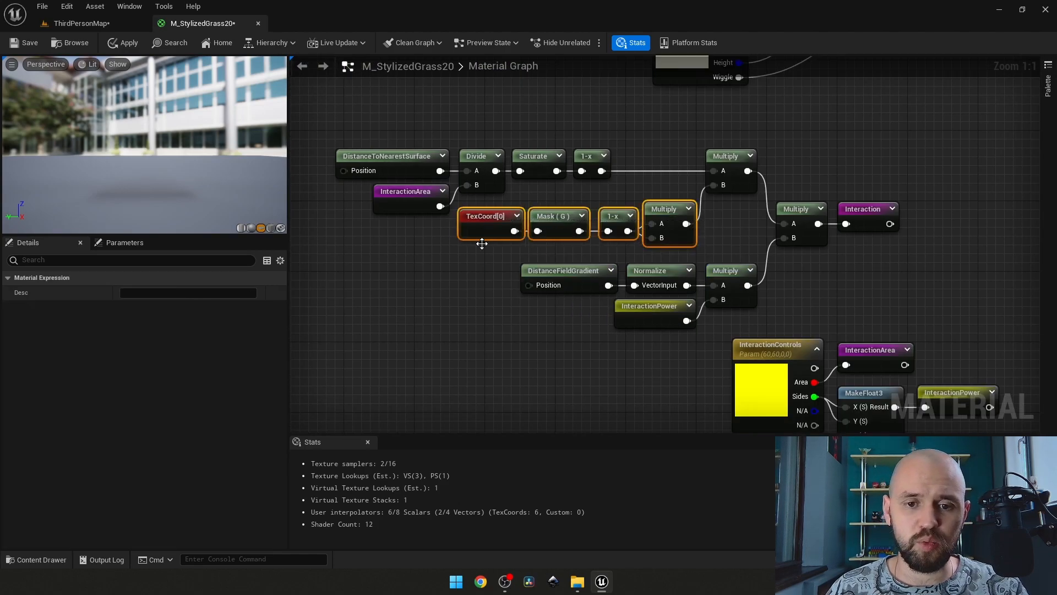
click(449, 319)
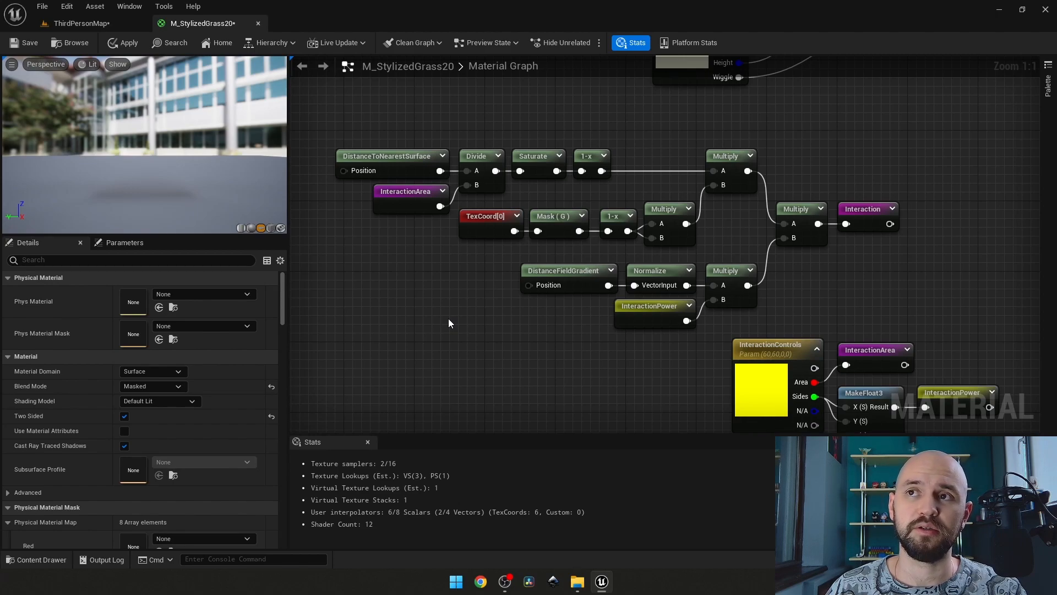
right_click(555, 225)
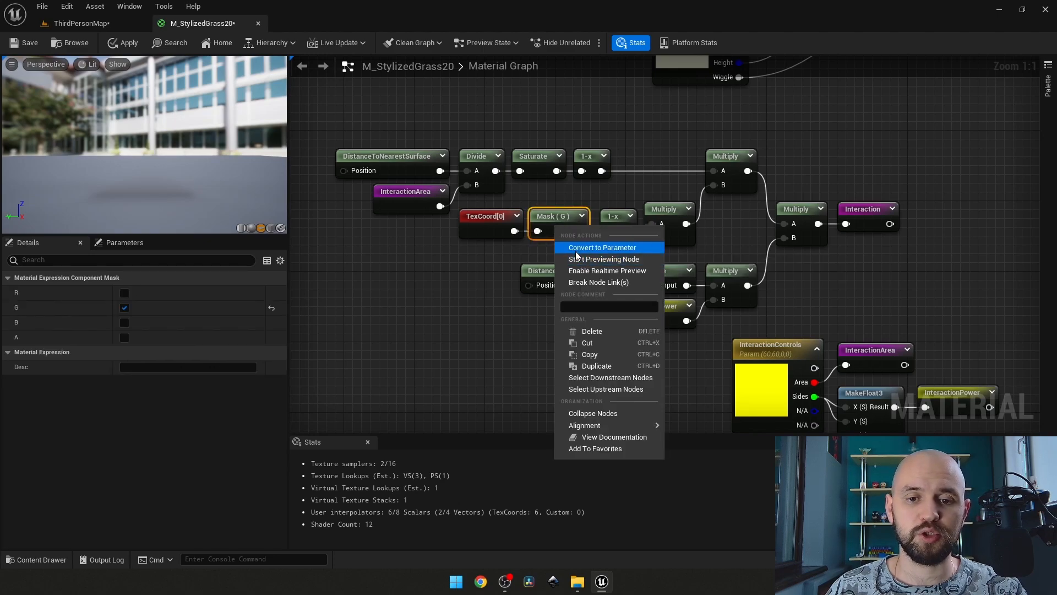
click(584, 257)
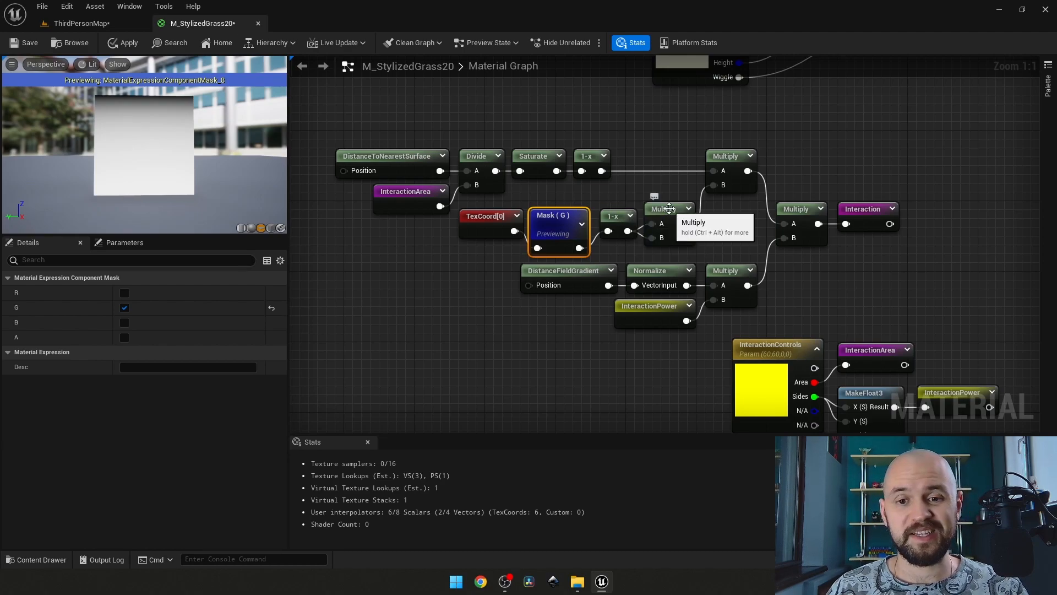
Step: Preview the Multiply node after the TexCoord branch's 1-x, highlight the DistanceFieldGradient branch, and stop previewing the node
right_click(669, 209)
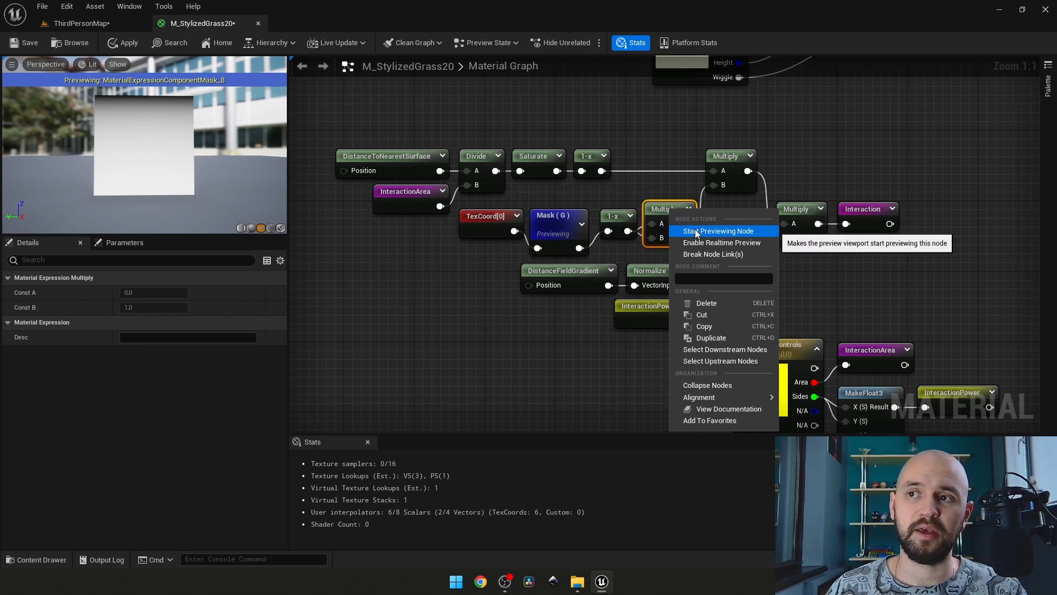
click(697, 232)
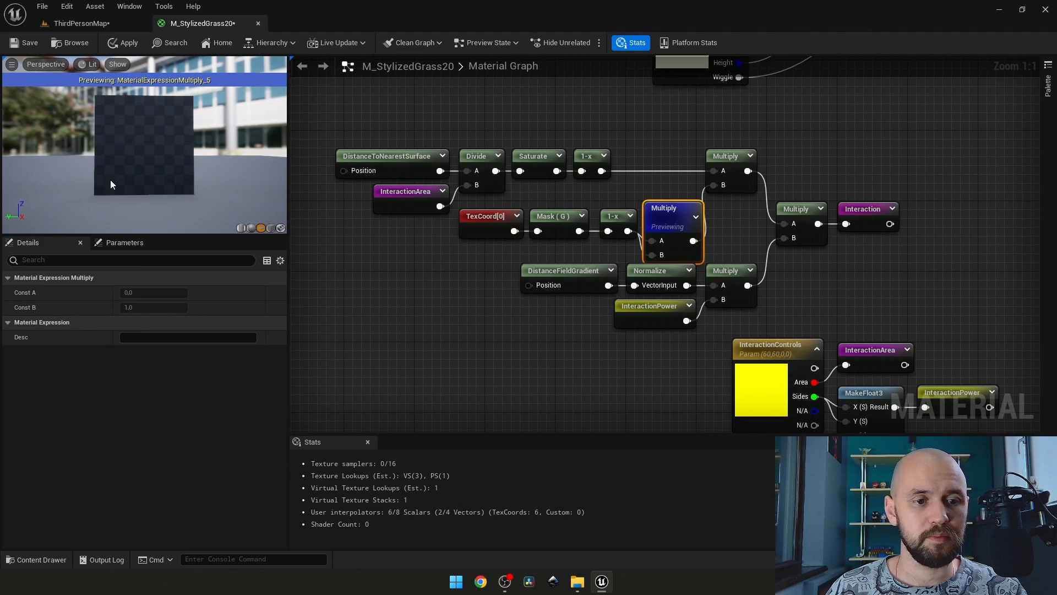
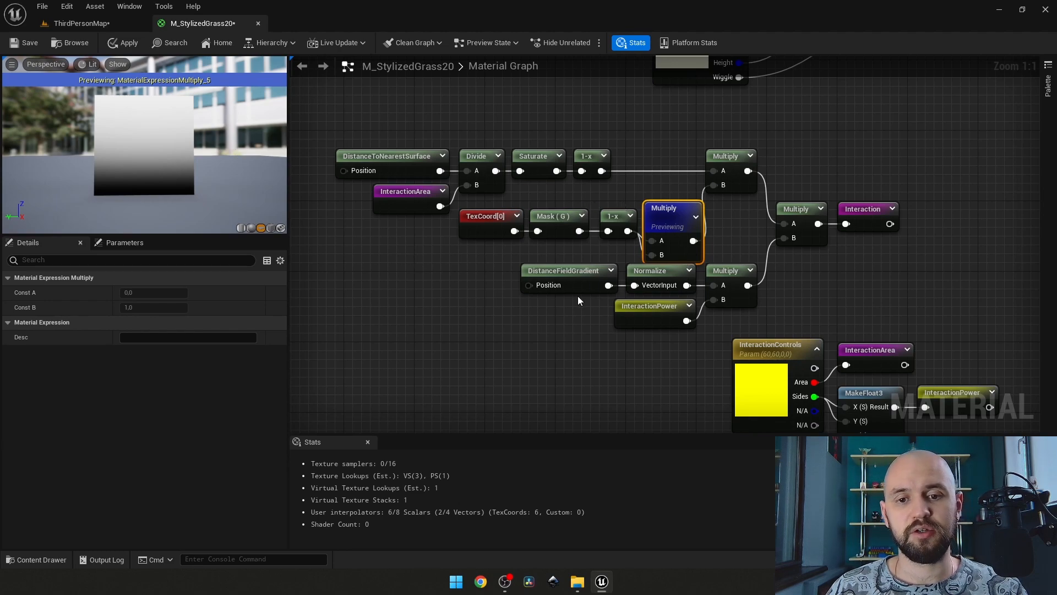
drag(733, 328, 575, 276)
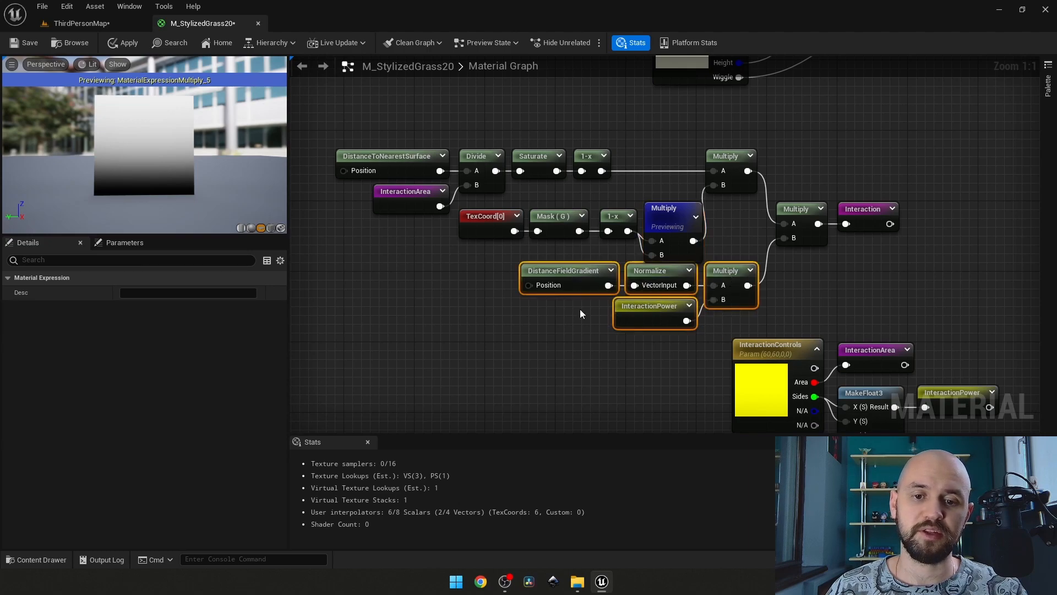
right_click(668, 223)
click(685, 230)
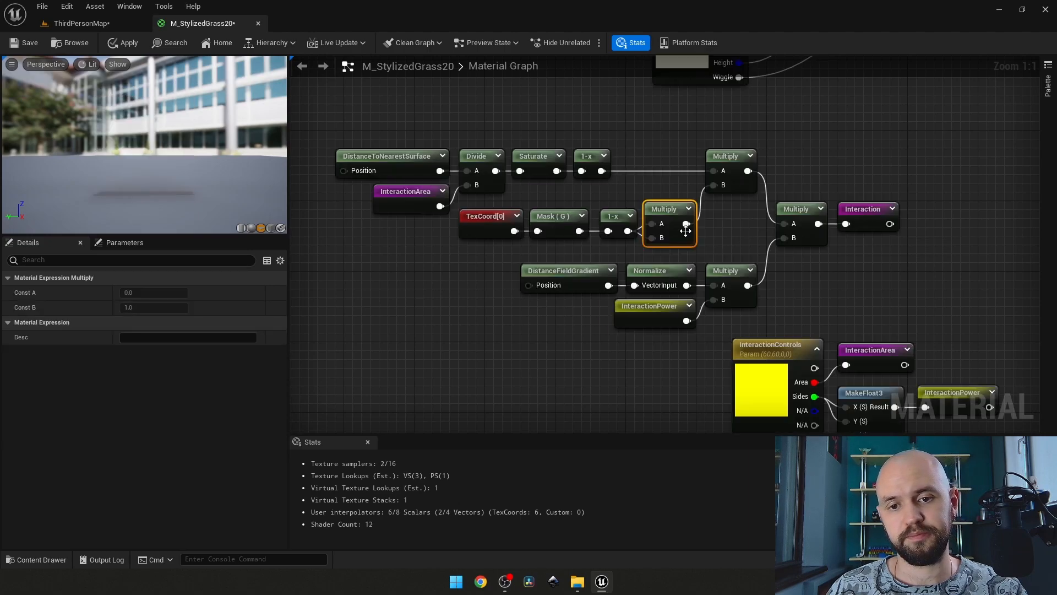
Step: Open the MI_StylizedGrass20 material instance from the StylizedGrass20 folder and expand its InteractionControls parameter
click(121, 23)
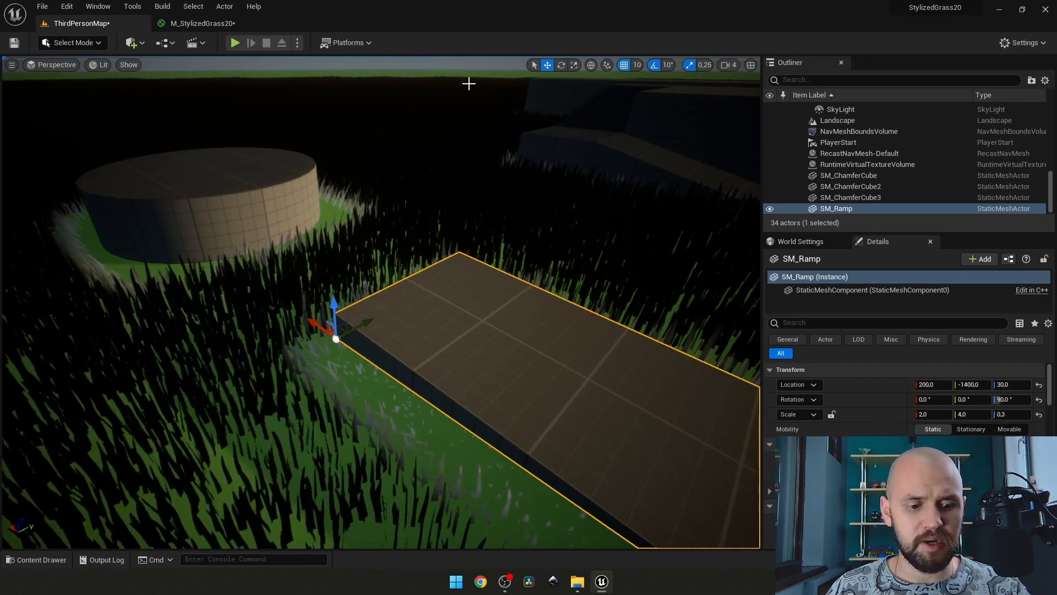
key(ctrl+space)
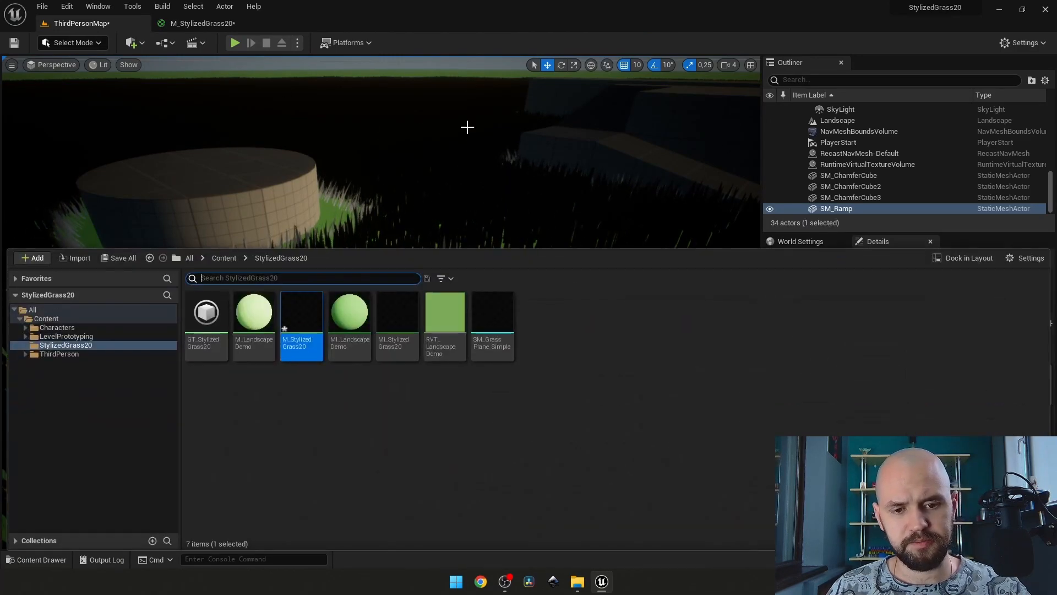
double_click(398, 313)
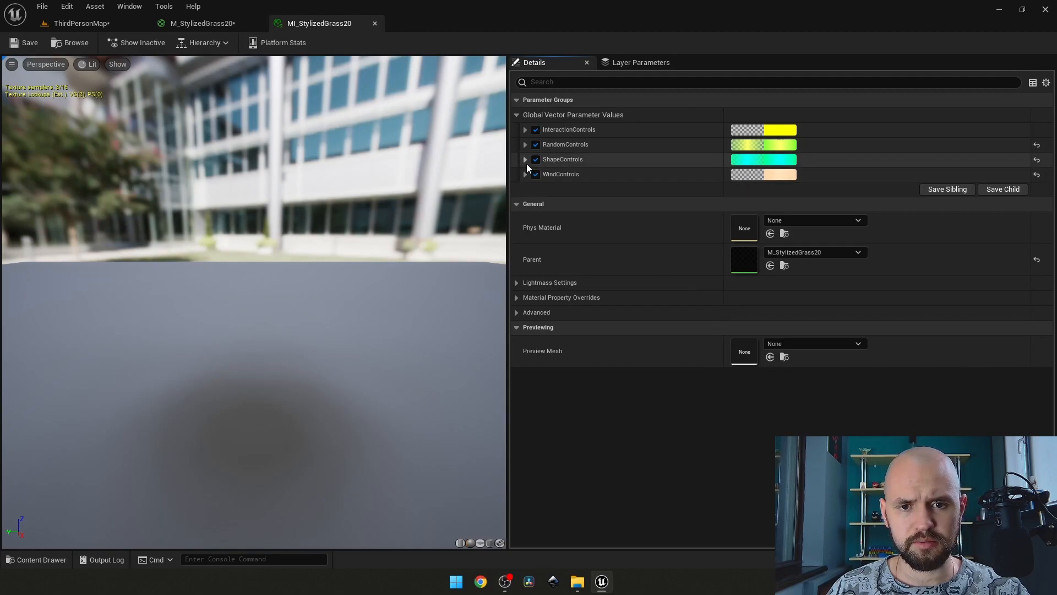
click(525, 129)
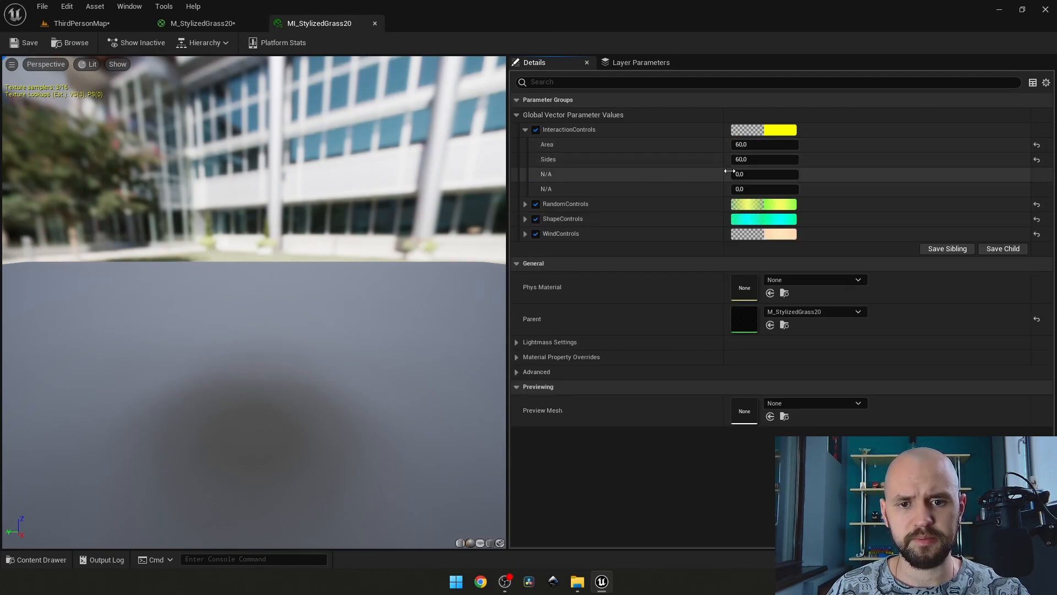
Step: Arrange the MI_StylizedGrass20 editor side by side with the main editor showing the ThirdPersonMap level
drag(308, 24, 322, 88)
key(super+Right)
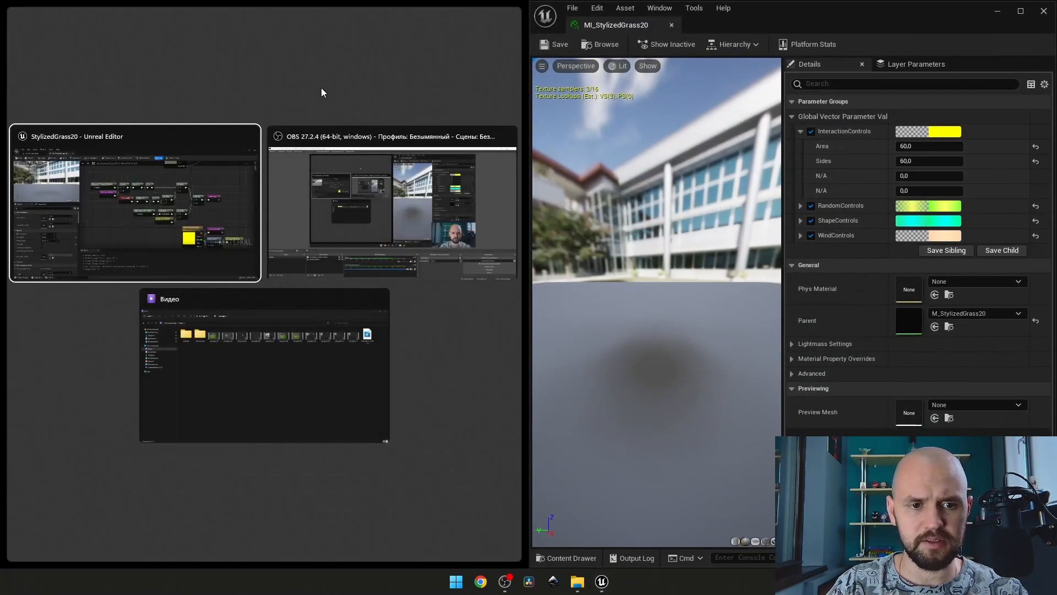
key(Return)
click(137, 26)
Step: Inspect the grass around the ramp in the level alongside the InteractionControls Area and Sides values
right_drag(191, 303, 191, 302)
key(w)
key(s)
key(d)
key(a)
key(s)
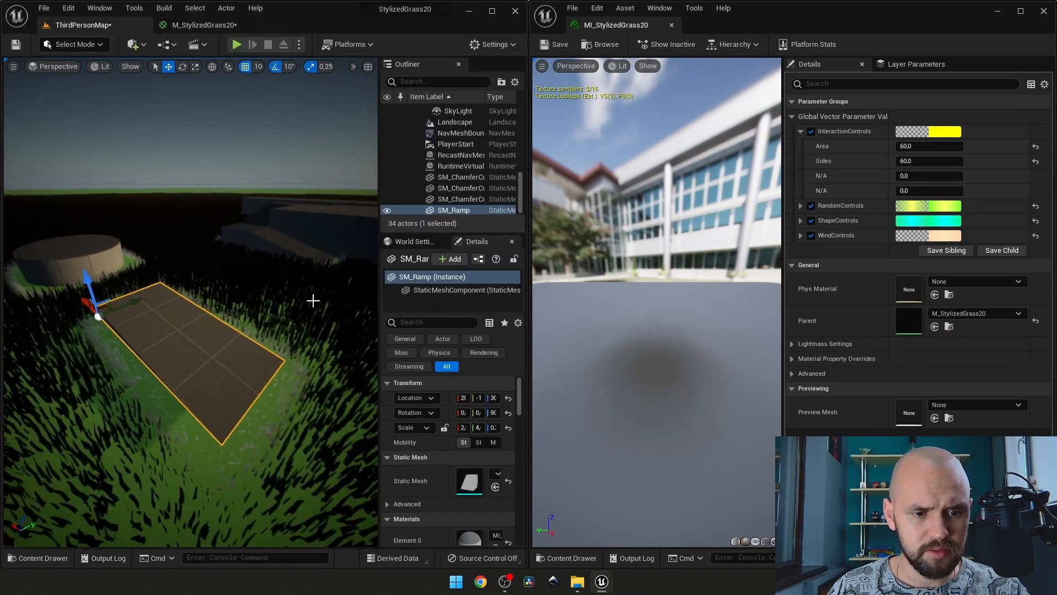
mouse_move(923, 145)
mouse_down()
mouse_move(964, 145)
mouse_move(923, 145)
mouse_move(928, 161)
mouse_move(952, 161)
mouse_move(925, 161)
mouse_up()
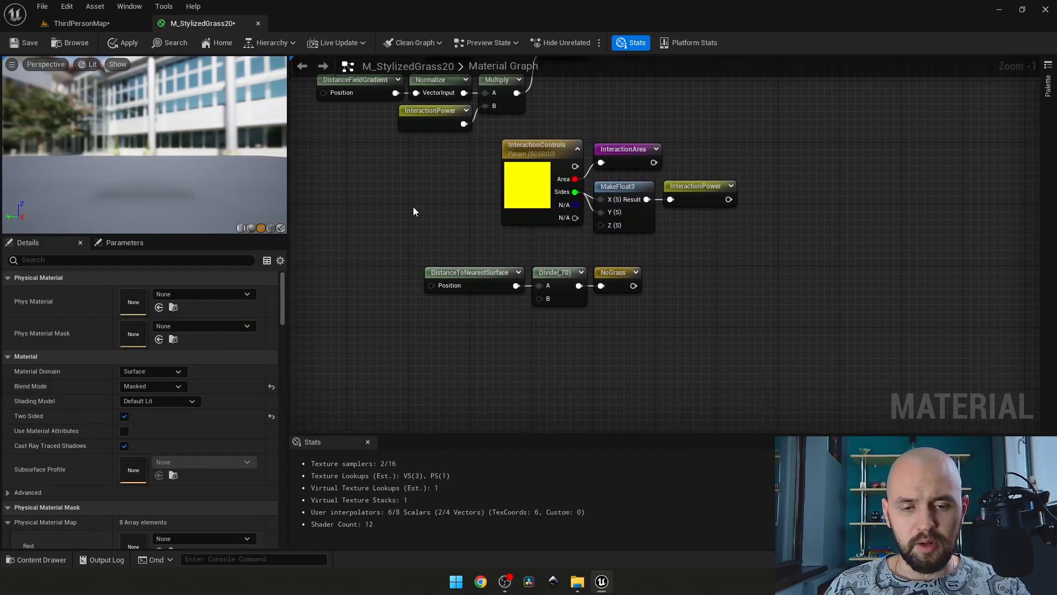
Step: Examine the NoGrass chain of DistanceToNearestSurface and the Divide by 70 in the M_StylizedGrass20 material graph
scroll(494, 249, up, 1)
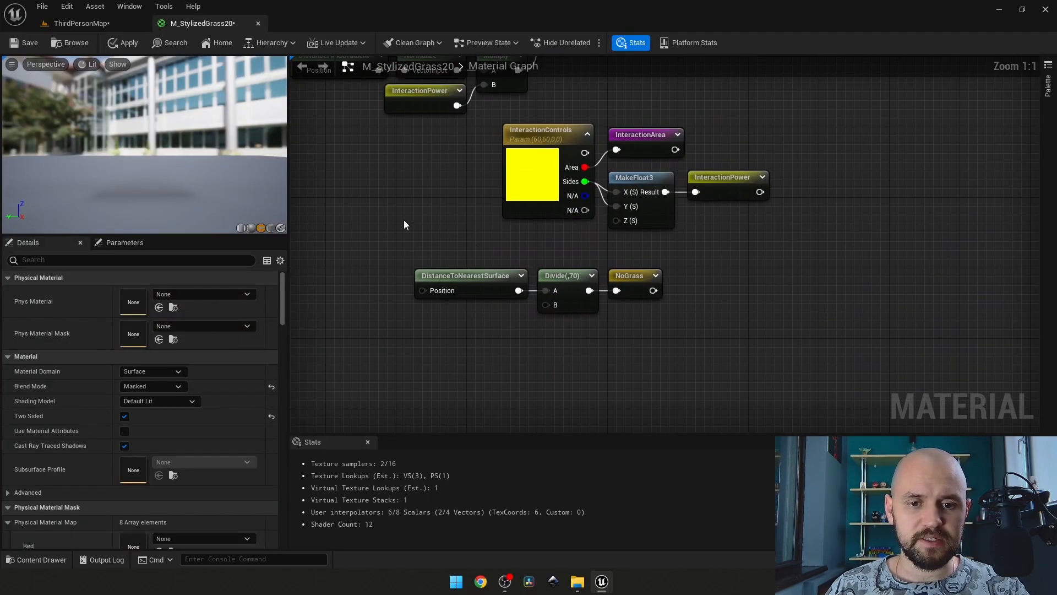
drag(666, 325, 451, 264)
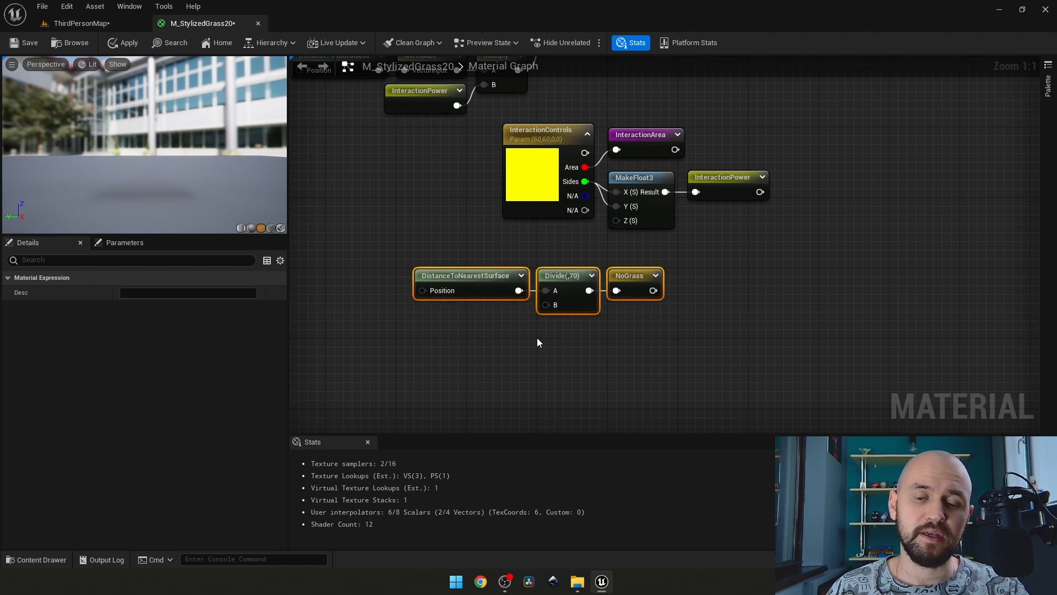
click(718, 258)
drag(676, 333, 429, 253)
Step: Trace NoGrass into the Shape group's Multiply and look over the GrassUV and TopCenterPosition node network
scroll(683, 287, down, 2)
right_drag(836, 212, 43, 594)
right_drag(682, 104, 658, 299)
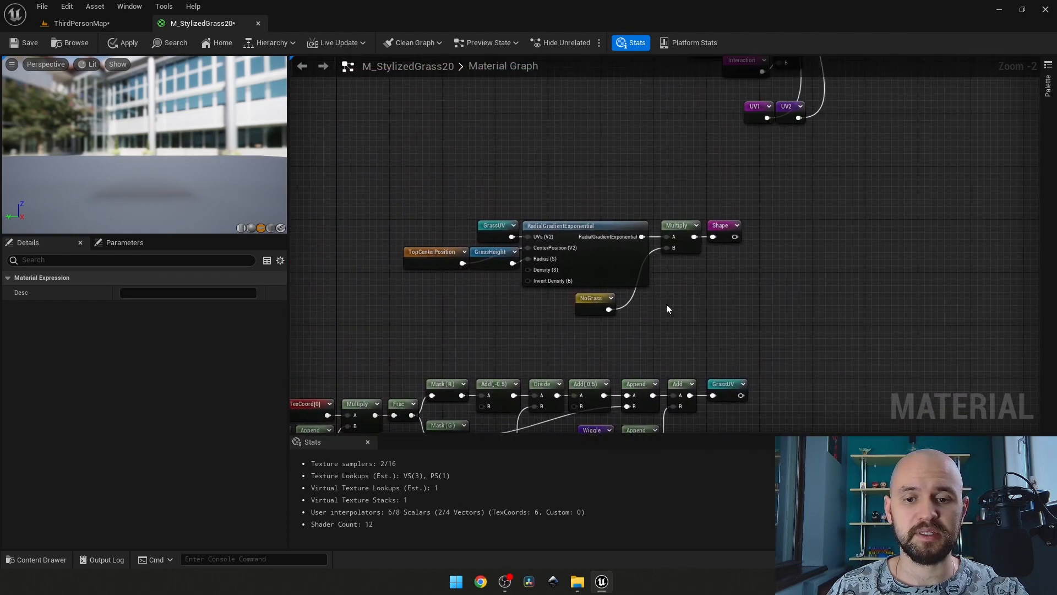
drag(678, 278, 411, 212)
right_drag(525, 358, 750, 71)
drag(1009, 333, 342, 129)
click(337, 122)
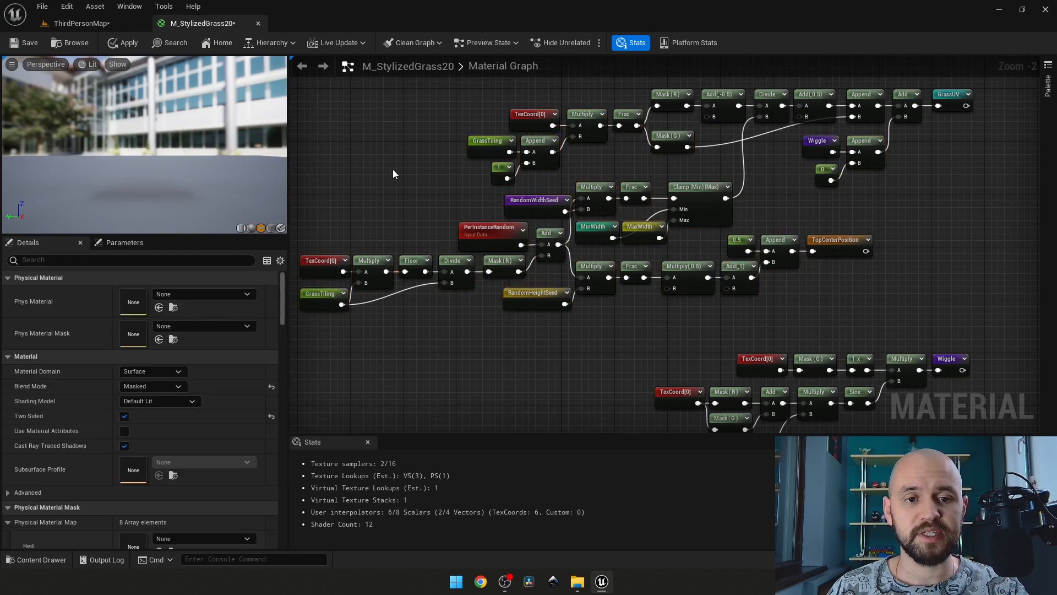
Step: Revisit the InteractionControls and NoGrass nodes, and return to the ThirdPersonMap level
right_drag(394, 172, 124, 0)
right_drag(827, 287, 854, 231)
scroll(669, 243, up, 1)
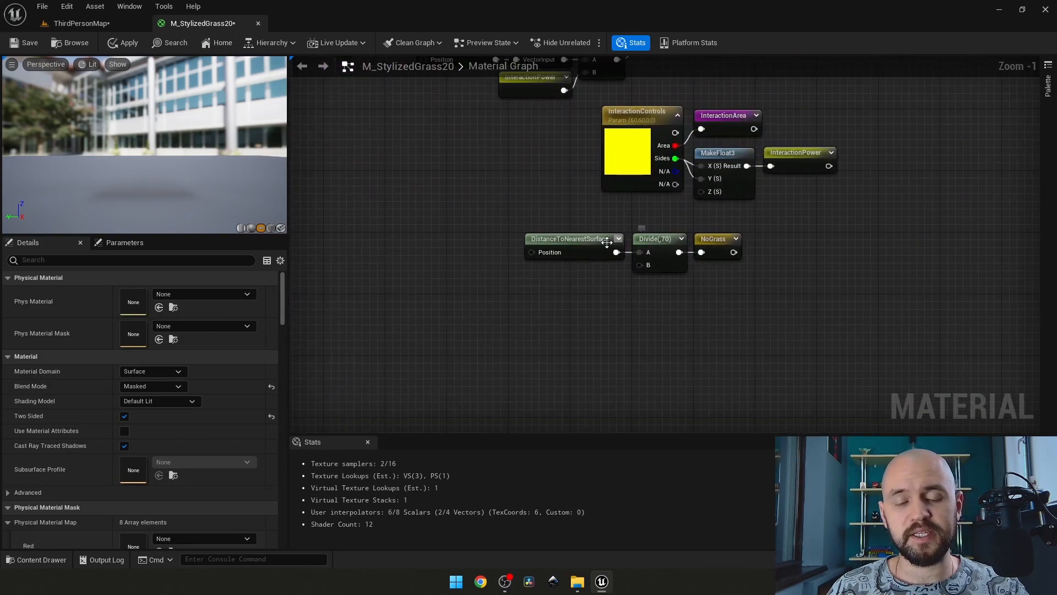
right_drag(642, 226, 564, 312)
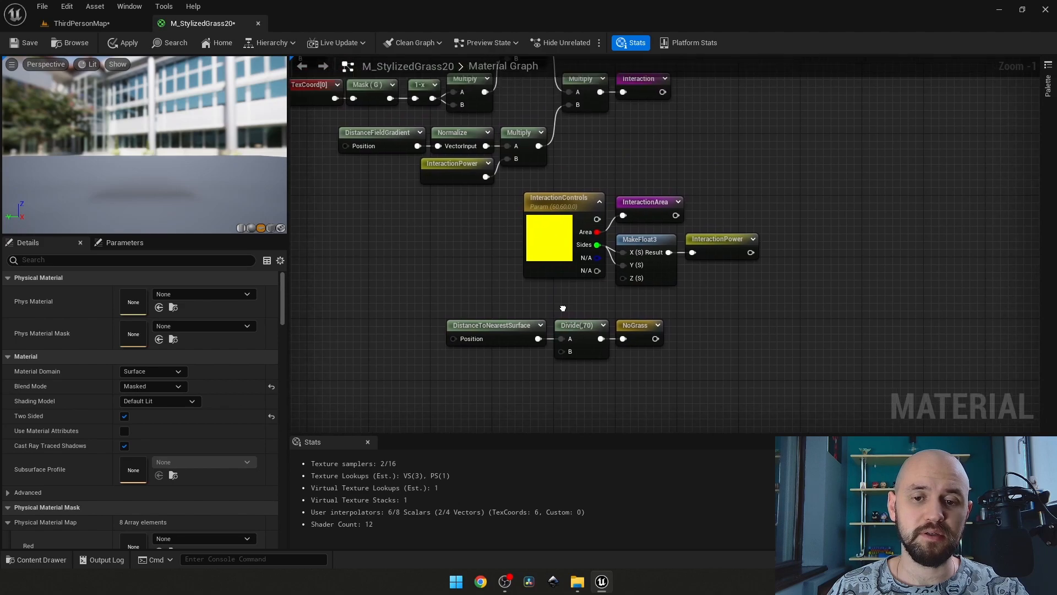
click(132, 23)
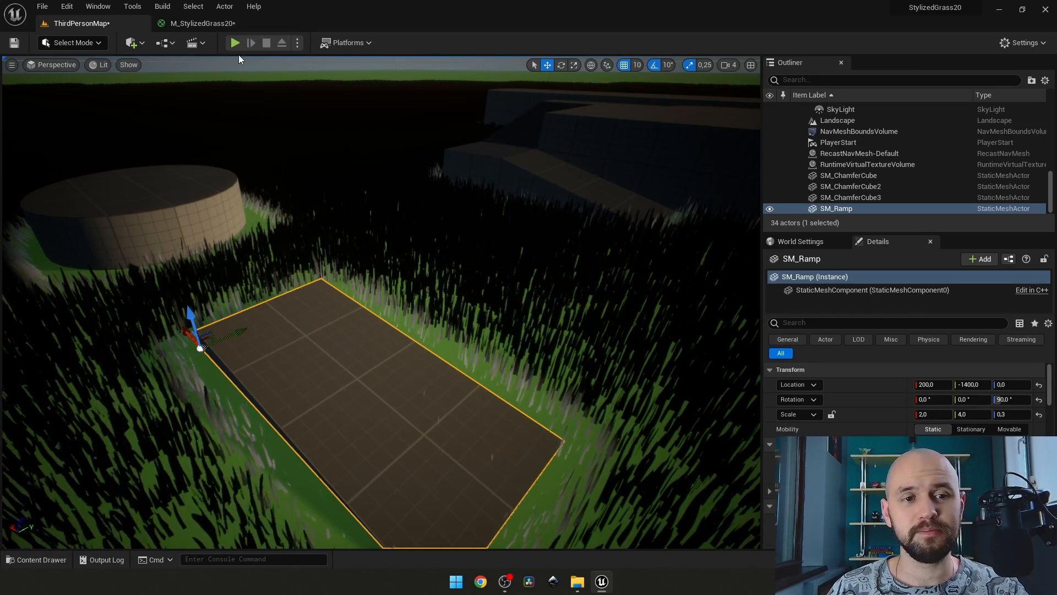
Step: Preview the RadialGradientExponential node in the M_StylizedGrass20 material graph
click(190, 24)
right_click(632, 170)
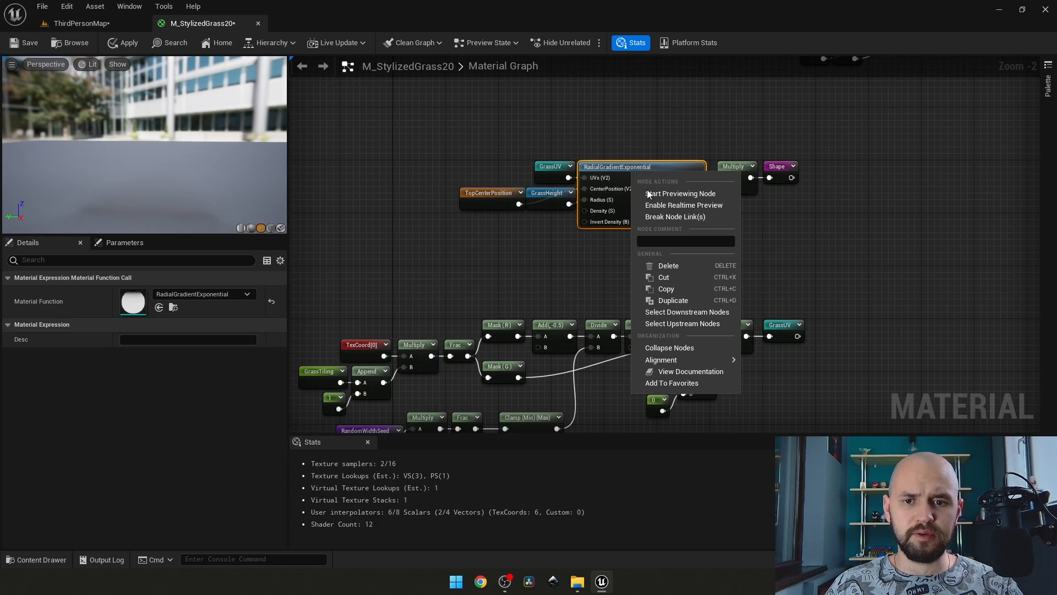
click(646, 190)
mouse_move(198, 156)
mouse_down()
mouse_move(228, 151)
mouse_move(196, 156)
mouse_up()
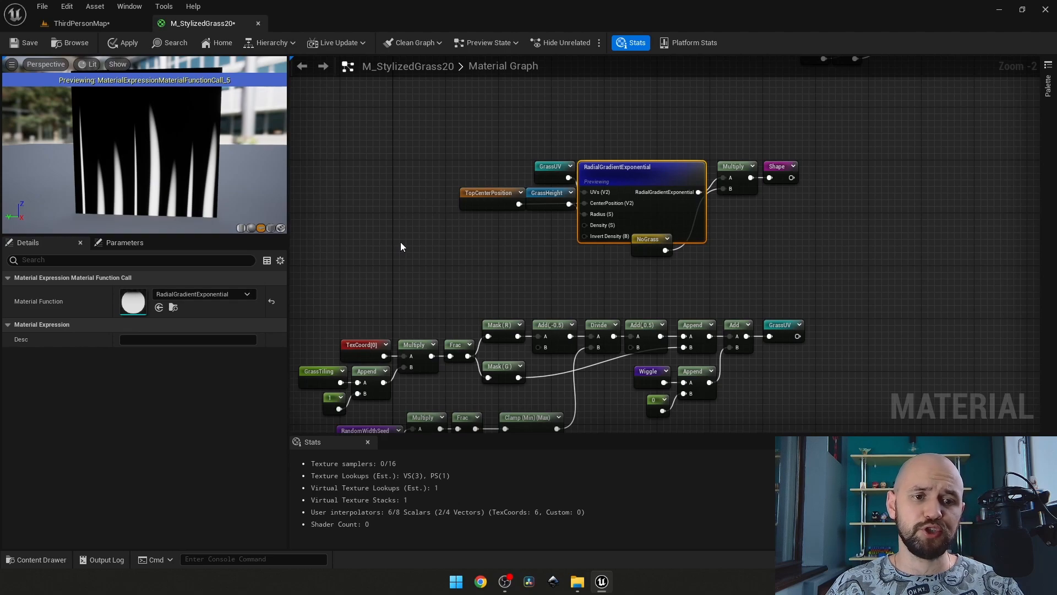
right_drag(401, 246, 534, 181)
click(534, 182)
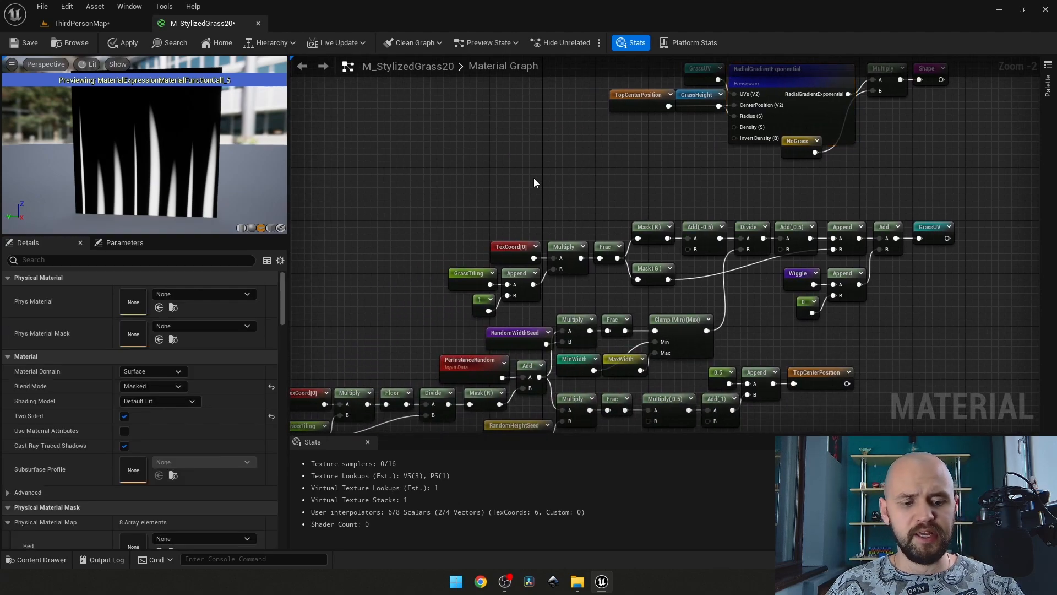
Step: Open Paint with a blank canvas
key(super)
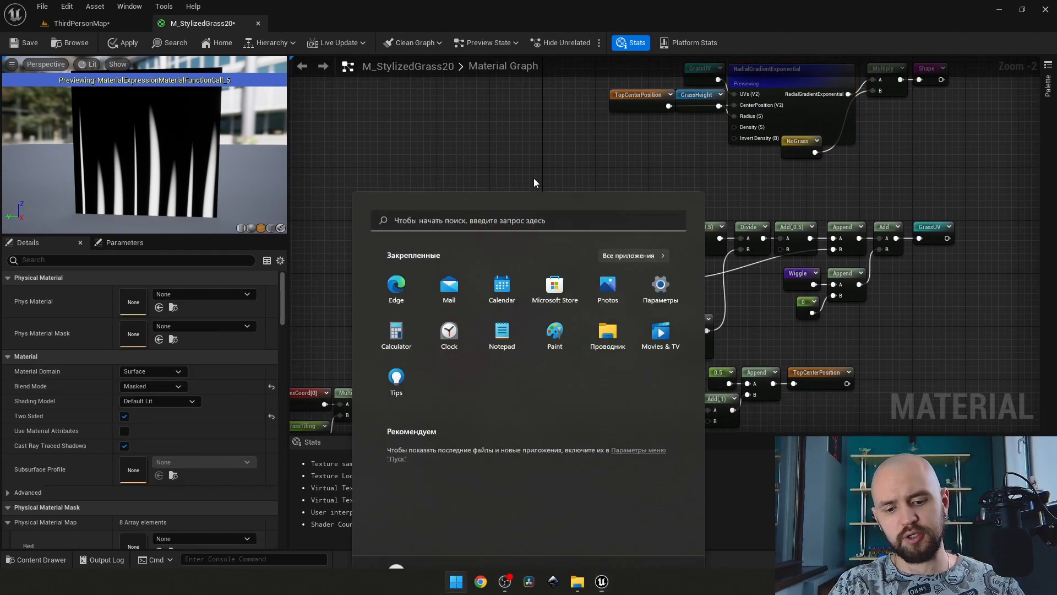
text(apint)
key(Return)
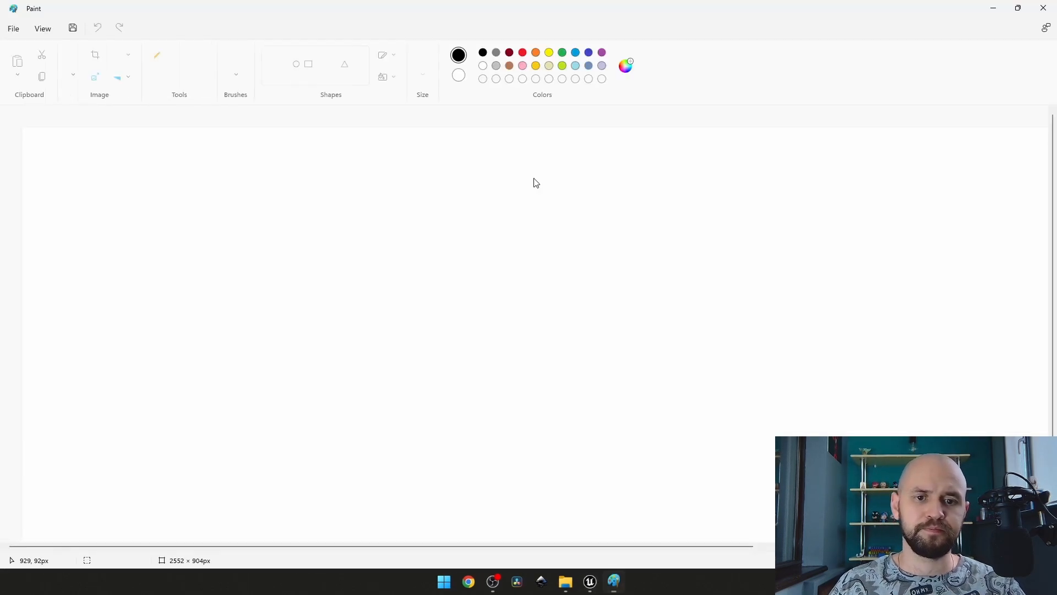
Step: Sketch a large rectangle and divide it into six vertical strips with five lines
mouse_move(261, 235)
mouse_down()
mouse_move(482, 378)
mouse_move(263, 227)
mouse_up()
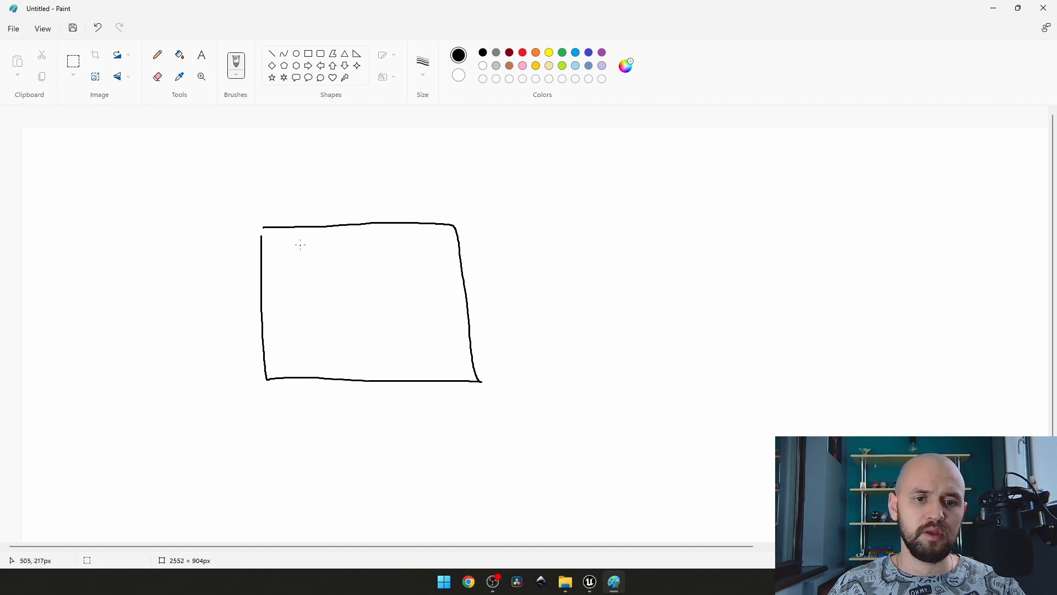
drag(296, 227, 306, 366)
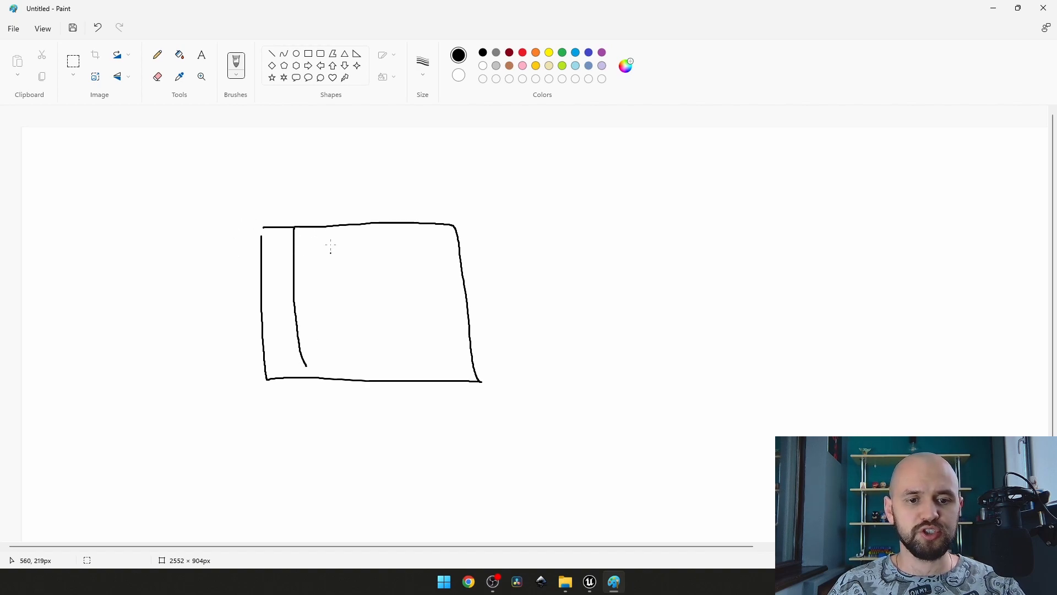
drag(330, 239, 342, 367)
drag(366, 252, 380, 370)
drag(404, 224, 423, 372)
drag(430, 236, 448, 376)
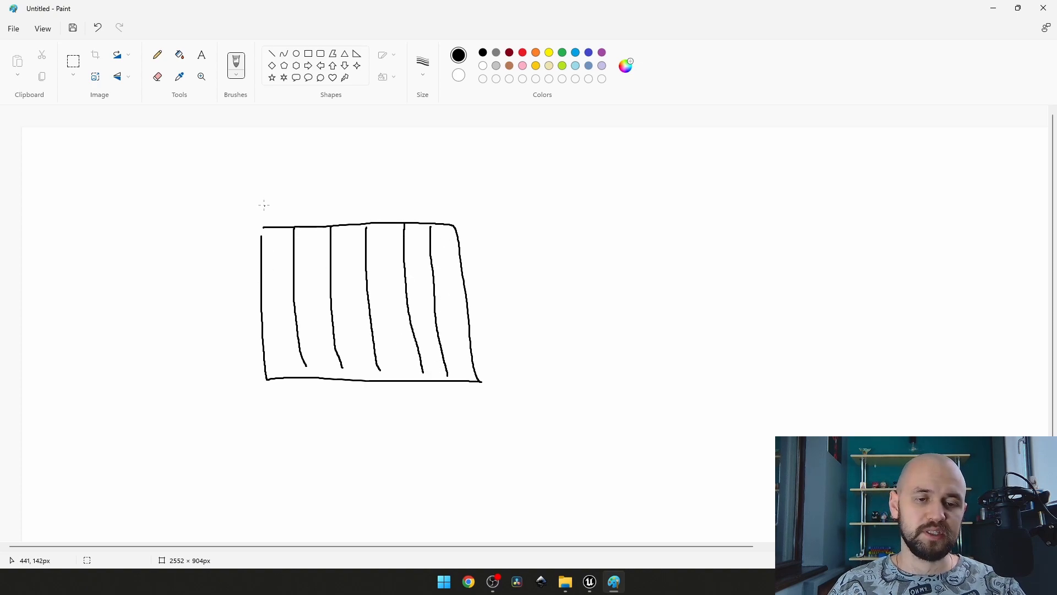
Step: Label the rectangle's upper edge 0, 0.2, 0.4 and 1, and write 0.1 in the first two strips
mouse_move(246, 198)
mouse_down()
mouse_move(244, 213)
mouse_move(248, 198)
mouse_up()
drag(450, 202, 472, 212)
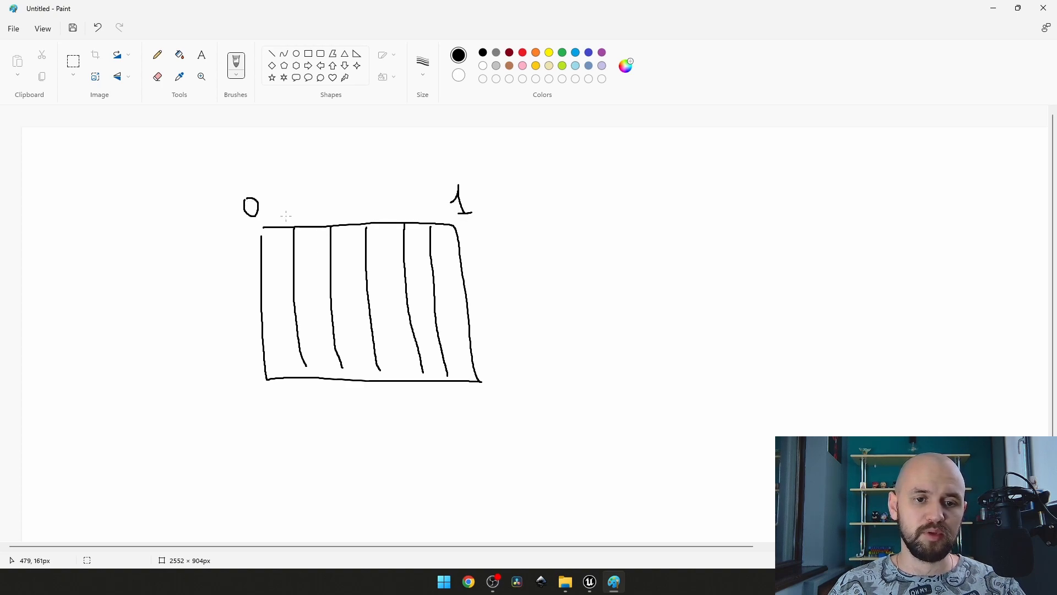
drag(286, 204, 312, 212)
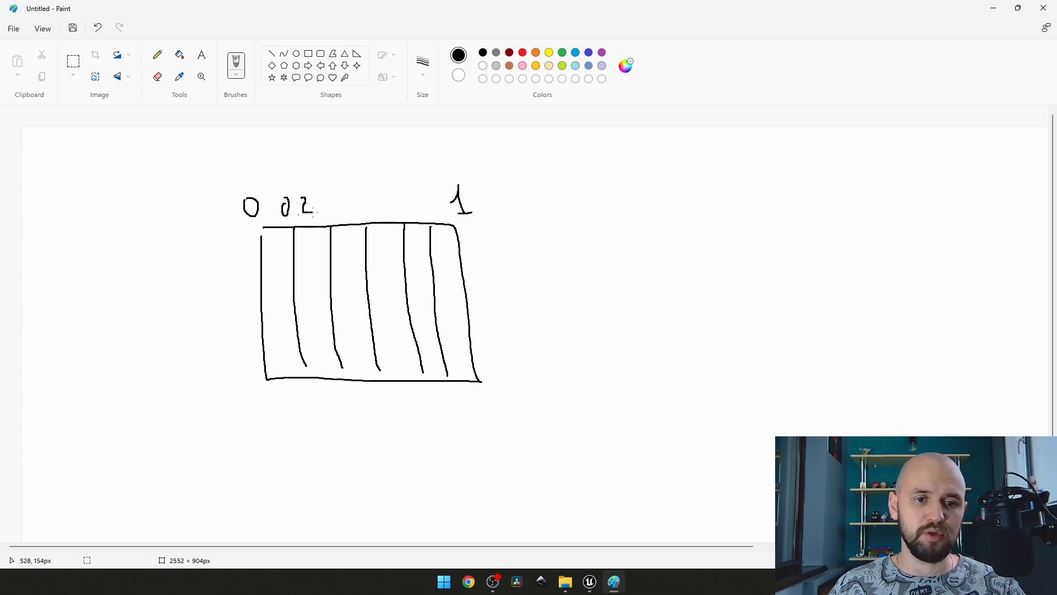
drag(268, 249, 323, 270)
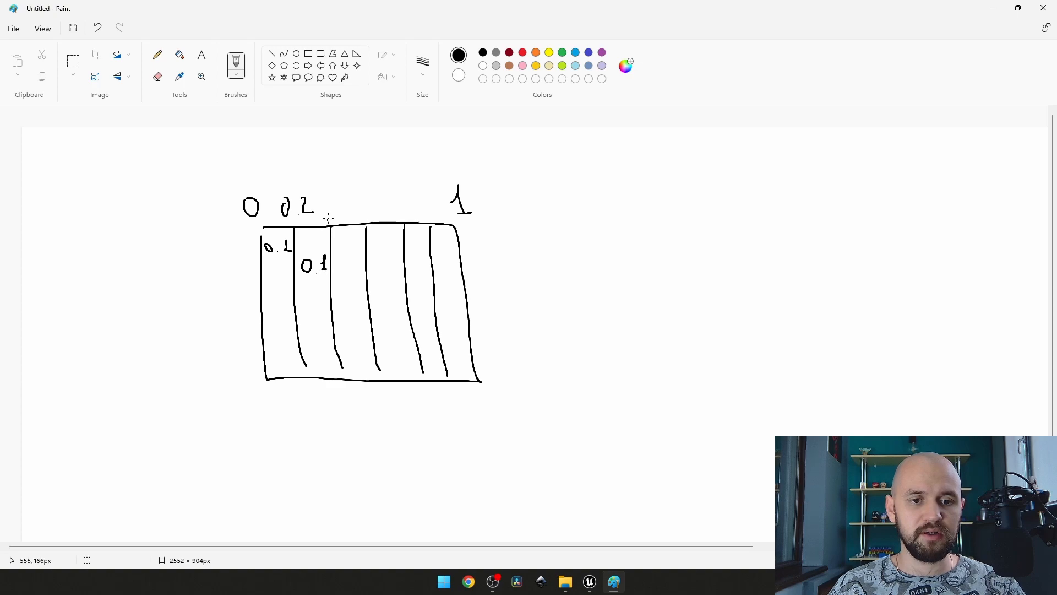
drag(325, 203, 347, 206)
drag(345, 201, 346, 217)
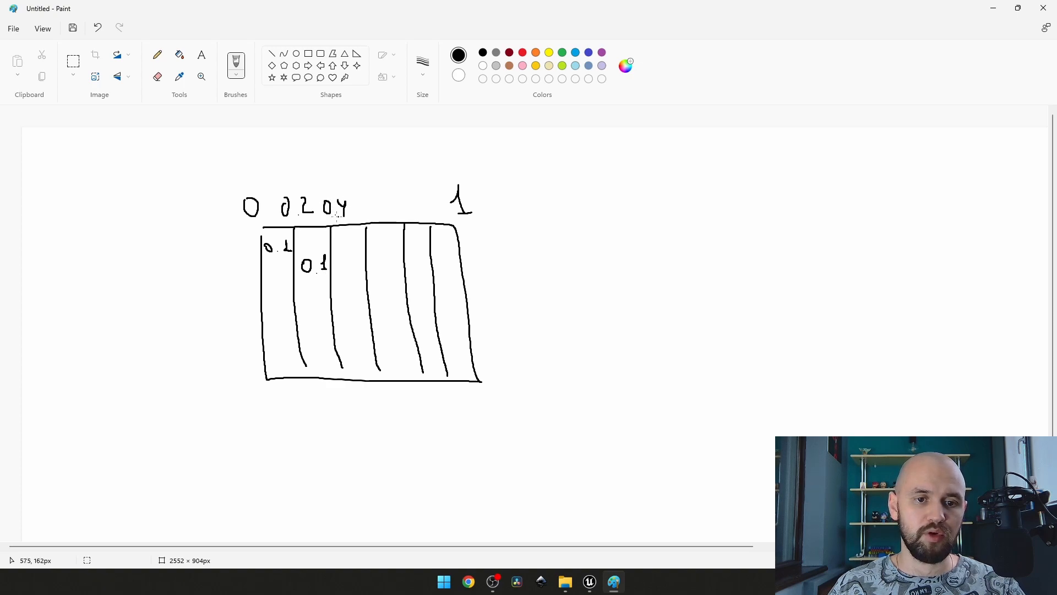
Step: Add a double-headed arrow above the 0.2 and 0.4 labels, undoing the extra strokes
mouse_move(298, 187)
mouse_down()
mouse_move(329, 186)
mouse_move(292, 186)
mouse_move(301, 192)
mouse_up()
drag(246, 164, 427, 167)
key(ctrl+z)
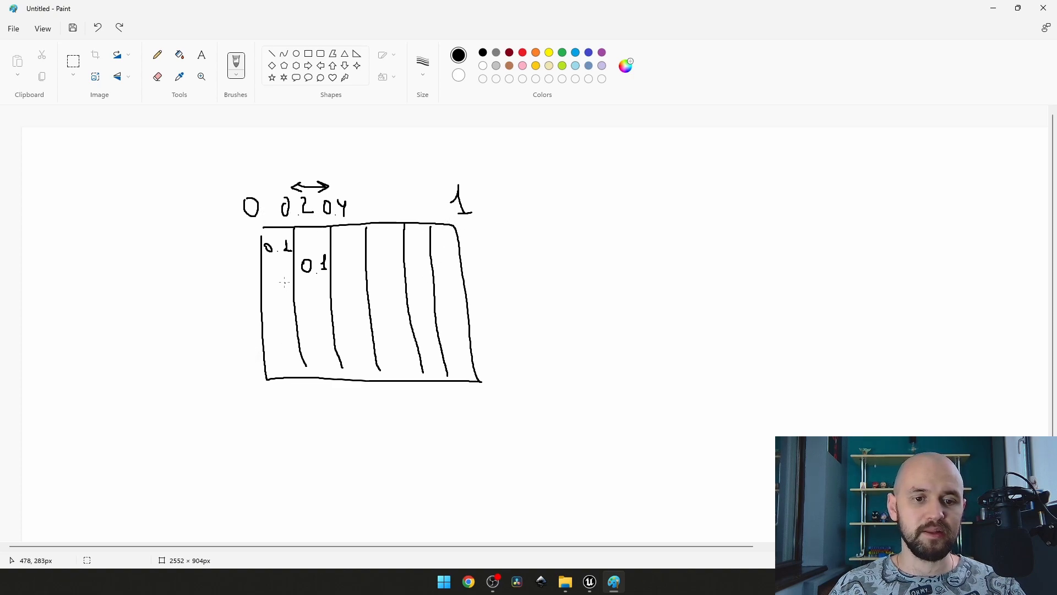
mouse_move(268, 272)
mouse_down()
mouse_move(268, 282)
mouse_move(276, 266)
mouse_up()
key(ctrl+z)
Step: Sketch box-shaped grass blades of different heights and widths inside the first five strips
drag(273, 283, 277, 370)
mouse_move(288, 284)
mouse_down()
mouse_move(280, 364)
mouse_move(315, 359)
mouse_up()
mouse_move(321, 292)
mouse_down()
mouse_move(316, 357)
mouse_move(359, 330)
mouse_move(341, 290)
mouse_up()
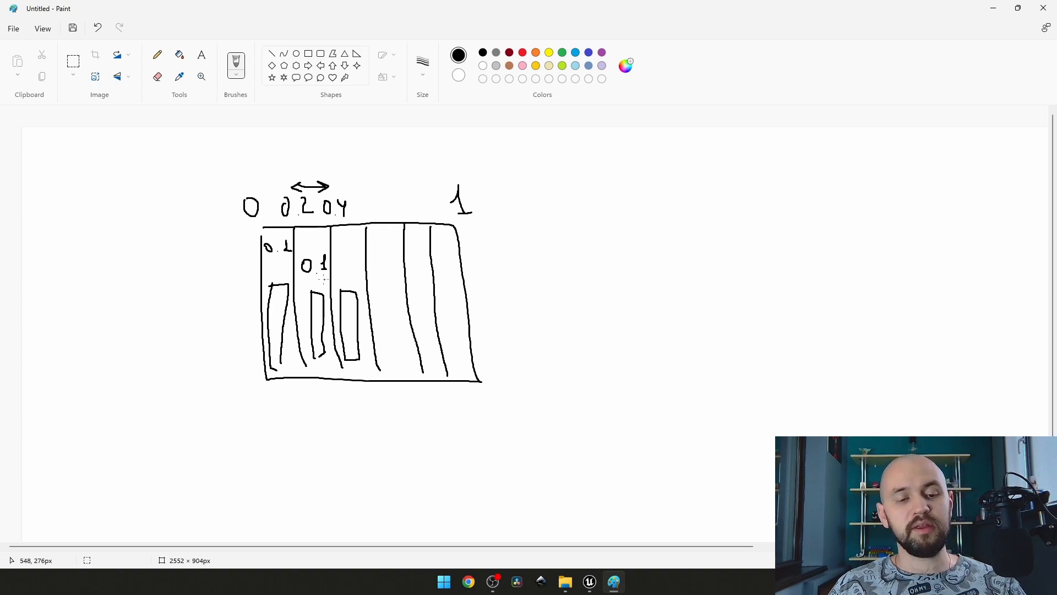
mouse_move(275, 291)
mouse_down()
mouse_move(349, 290)
mouse_move(337, 292)
mouse_move(359, 273)
mouse_move(359, 296)
mouse_up()
key(ctrl+z)
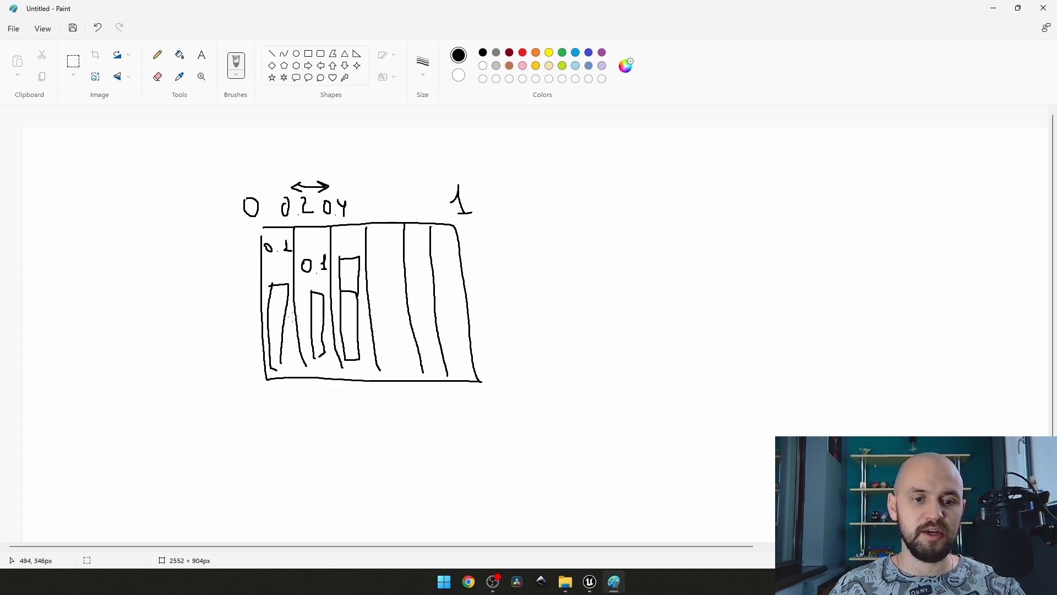
drag(275, 269, 292, 287)
mouse_move(388, 335)
mouse_down()
mouse_move(412, 371)
mouse_move(388, 338)
mouse_up()
mouse_move(418, 265)
mouse_down()
mouse_move(433, 362)
mouse_move(420, 270)
mouse_up()
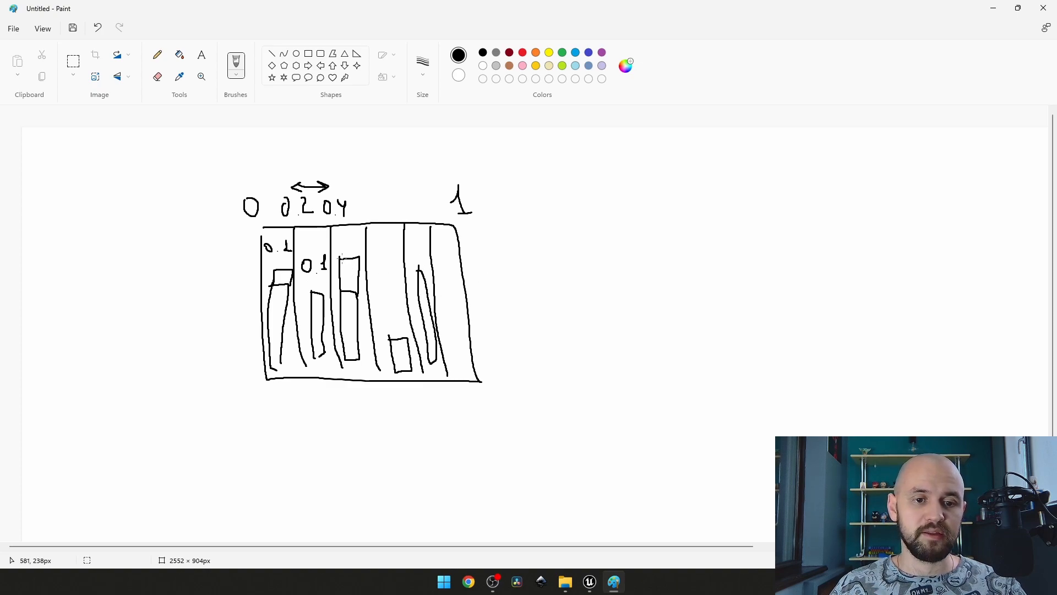
Step: Add pointed triangular tips to the blades in the second, third, fourth and fifth strips
mouse_move(340, 257)
mouse_down()
mouse_move(349, 242)
mouse_move(359, 257)
mouse_up()
drag(389, 338, 410, 337)
mouse_move(416, 277)
mouse_down()
mouse_move(419, 257)
mouse_move(425, 276)
mouse_up()
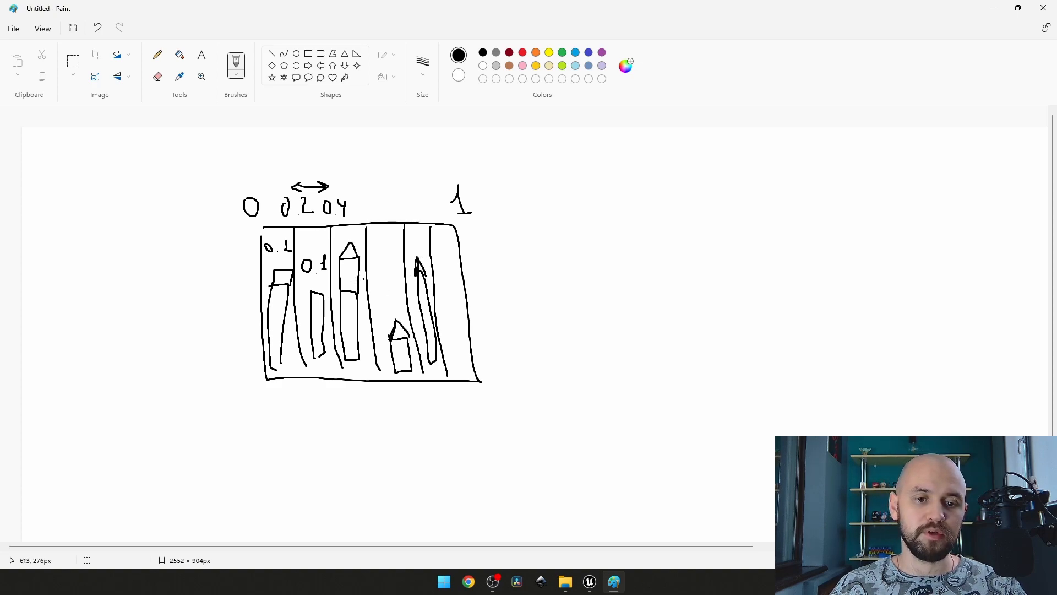
drag(311, 293, 317, 278)
drag(317, 278, 324, 292)
Step: Sketch a tall and a short pointed grass blade beside the strip diagram, and undo both
drag(578, 234, 570, 385)
drag(577, 233, 598, 390)
drag(613, 306, 612, 372)
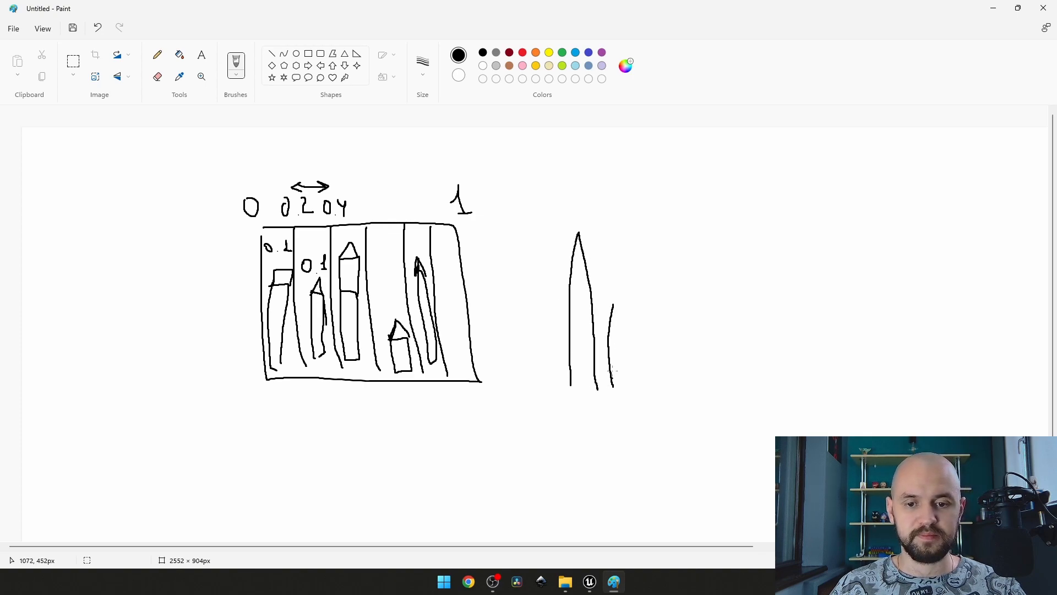
drag(614, 306, 626, 383)
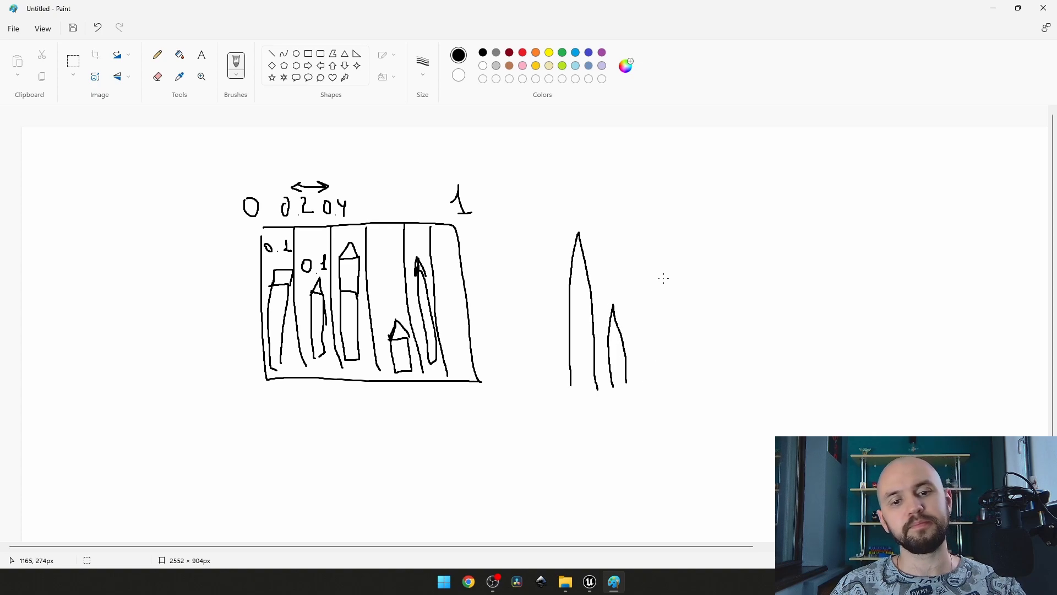
key(ctrl+z)
key(ctrl+z)
key(ctrl+z)
key(ctrl+z)
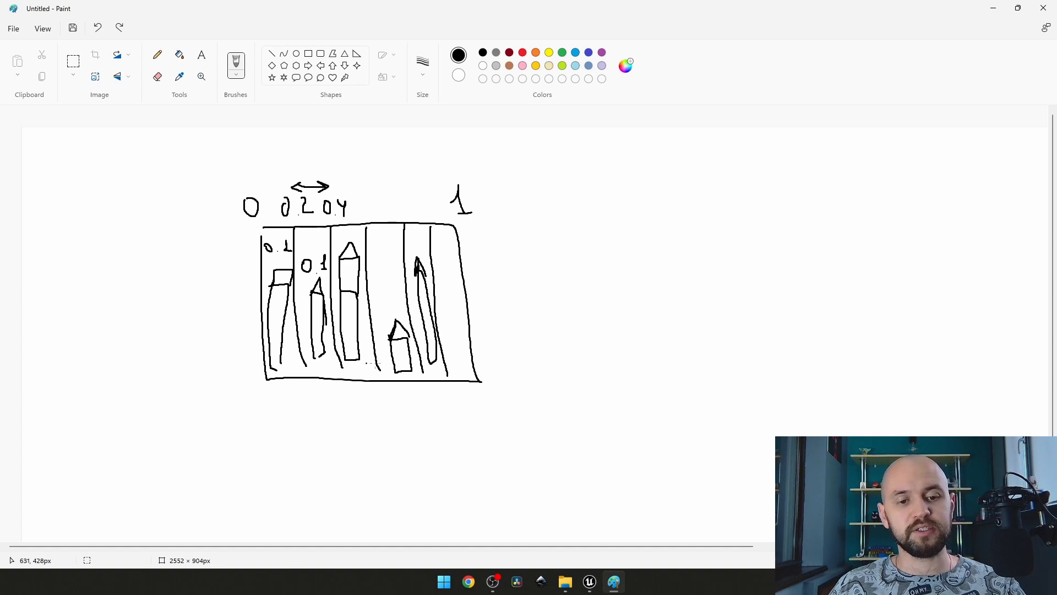
Step: Draw an upward arrow beside the rectangle, a rightward arrow below it, and a 0 at its lower right corner
mouse_move(512, 378)
mouse_down()
mouse_move(499, 272)
mouse_move(518, 268)
mouse_up()
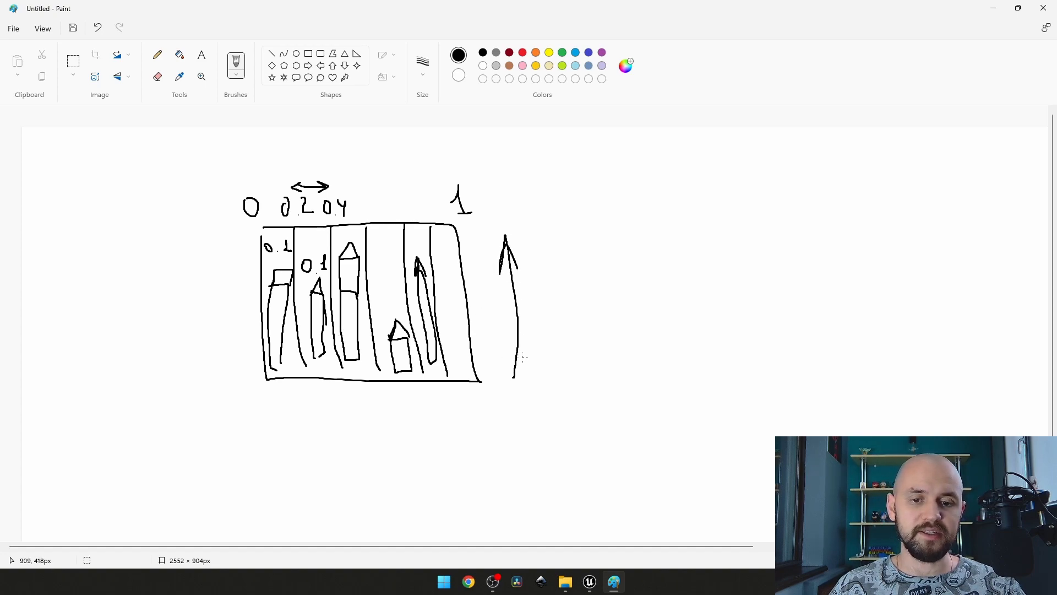
drag(301, 427, 461, 414)
mouse_move(436, 409)
mouse_down()
mouse_move(469, 410)
mouse_move(459, 431)
mouse_up()
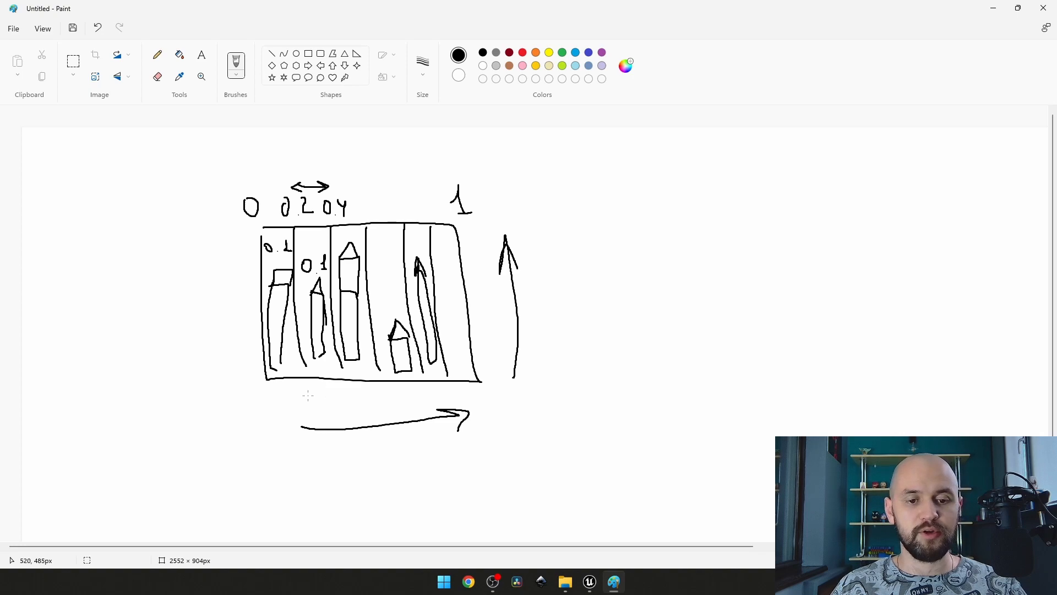
drag(482, 370, 494, 369)
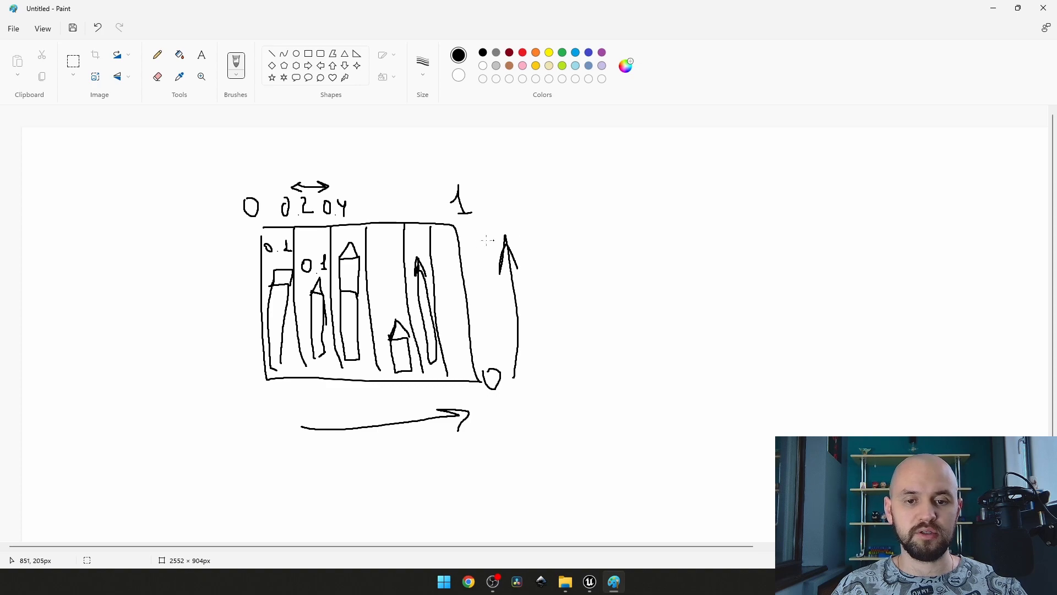
drag(593, 237, 583, 366)
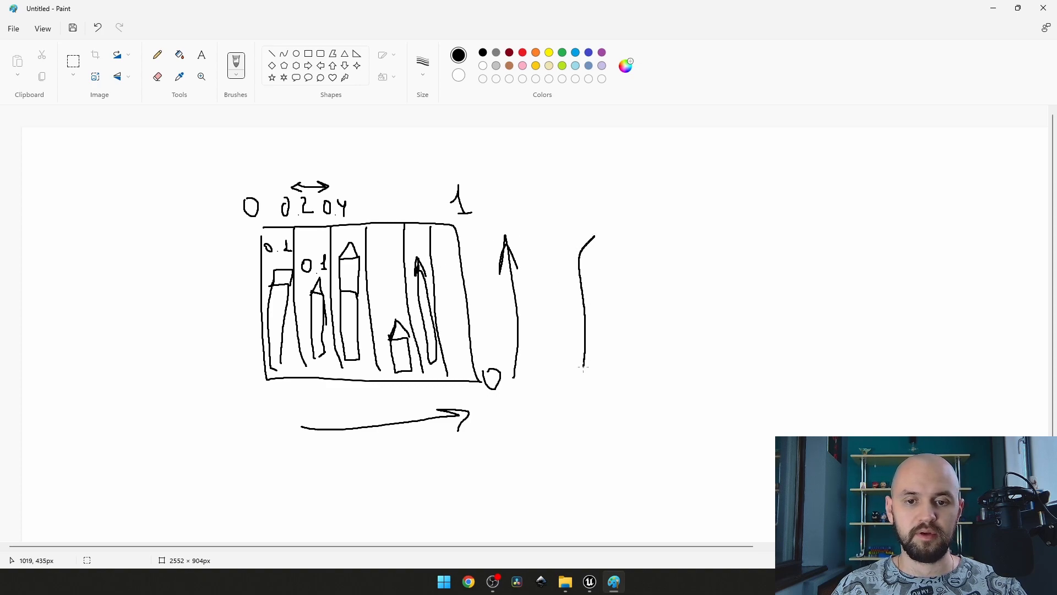
mouse_move(595, 237)
mouse_down()
mouse_move(609, 283)
mouse_move(592, 367)
mouse_up()
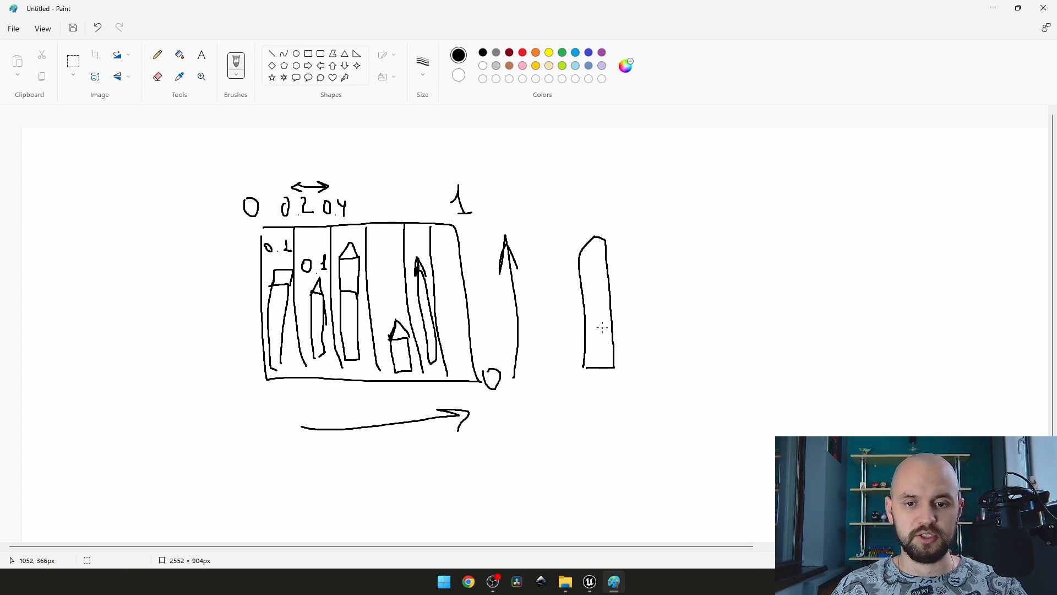
key(ctrl+z)
key(ctrl+z)
key(ctrl+z)
Step: Sketch a tall wavy grass blade and a short pointed blade beside the strip diagram
drag(593, 219, 597, 373)
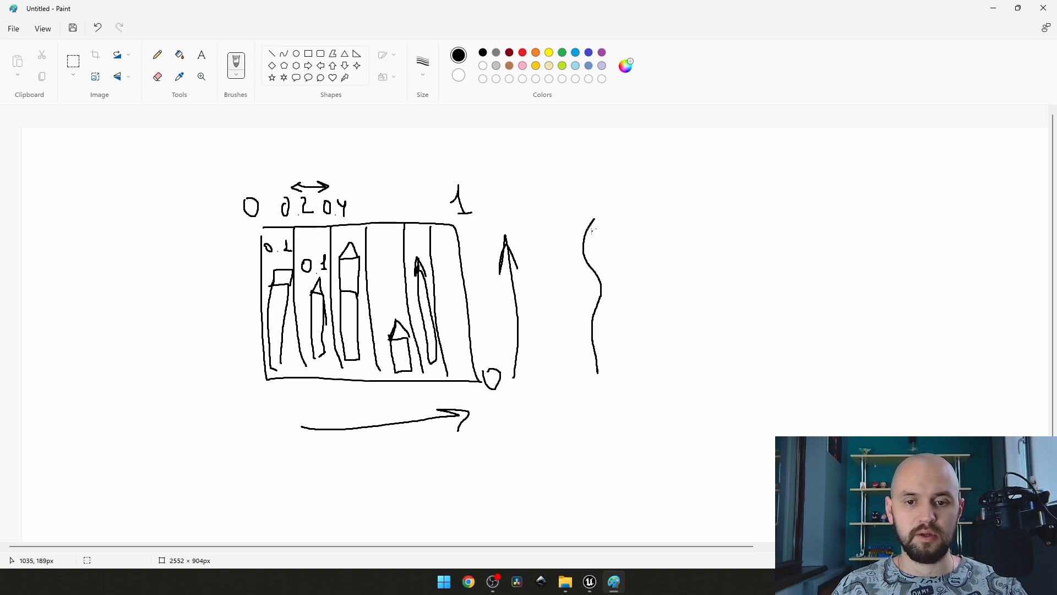
mouse_move(593, 219)
mouse_down()
mouse_move(631, 294)
mouse_move(634, 371)
mouse_up()
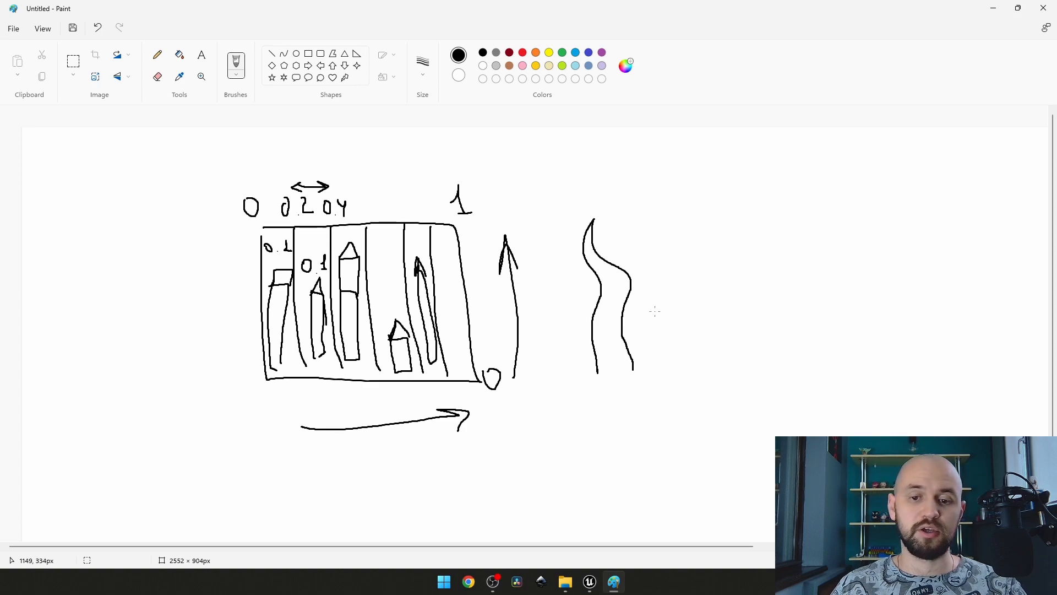
mouse_move(649, 297)
mouse_down()
mouse_move(652, 370)
mouse_move(669, 374)
mouse_up()
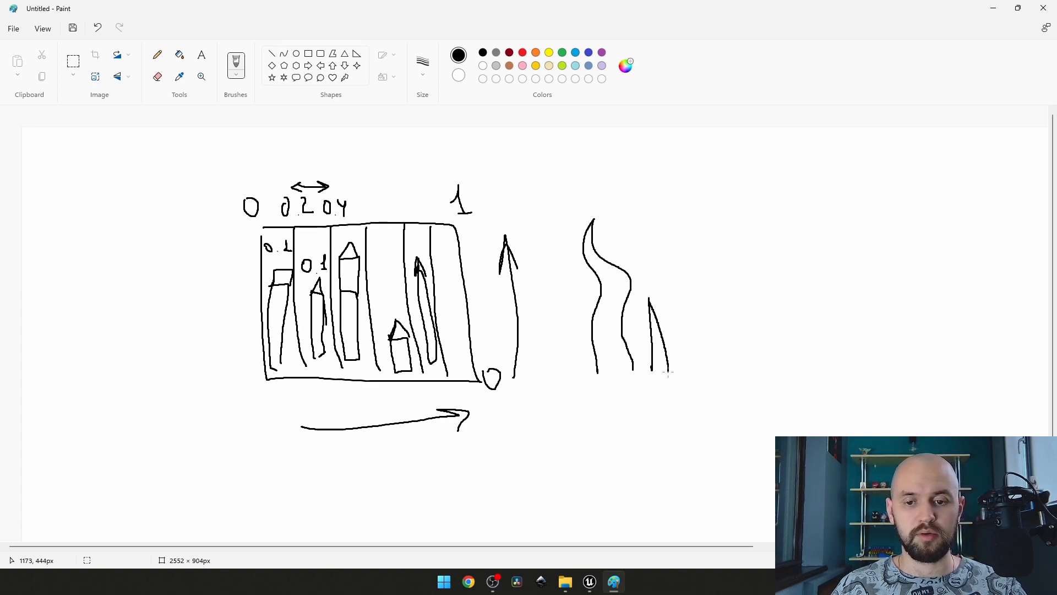
Step: Close Paint without saving and highlight the TexCoord, GrassTiling, Multiply, Floor, Divide and Mask (R) chain in the material graph
click(1044, 8)
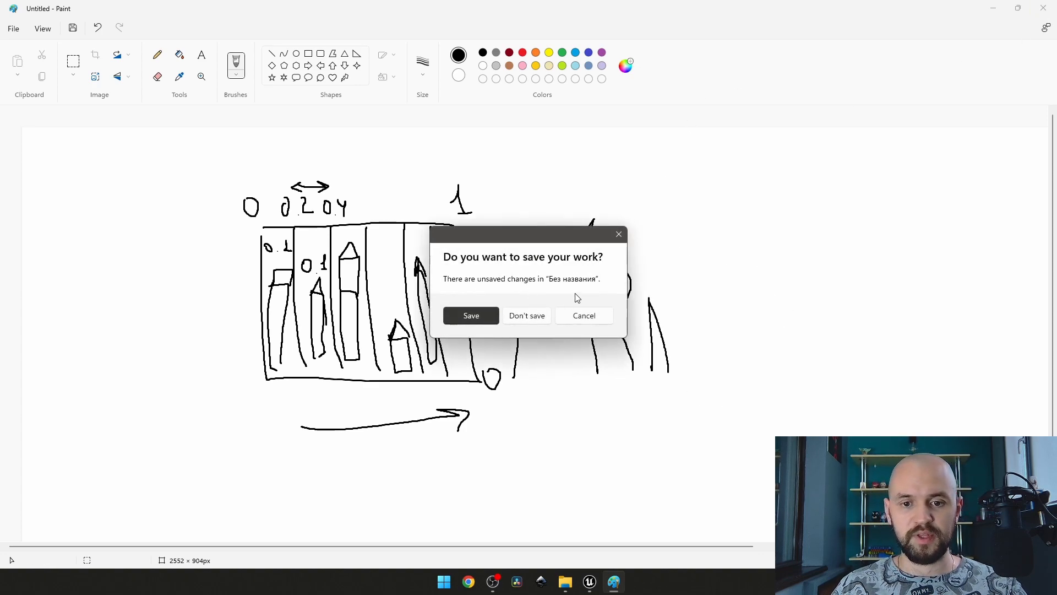
click(538, 314)
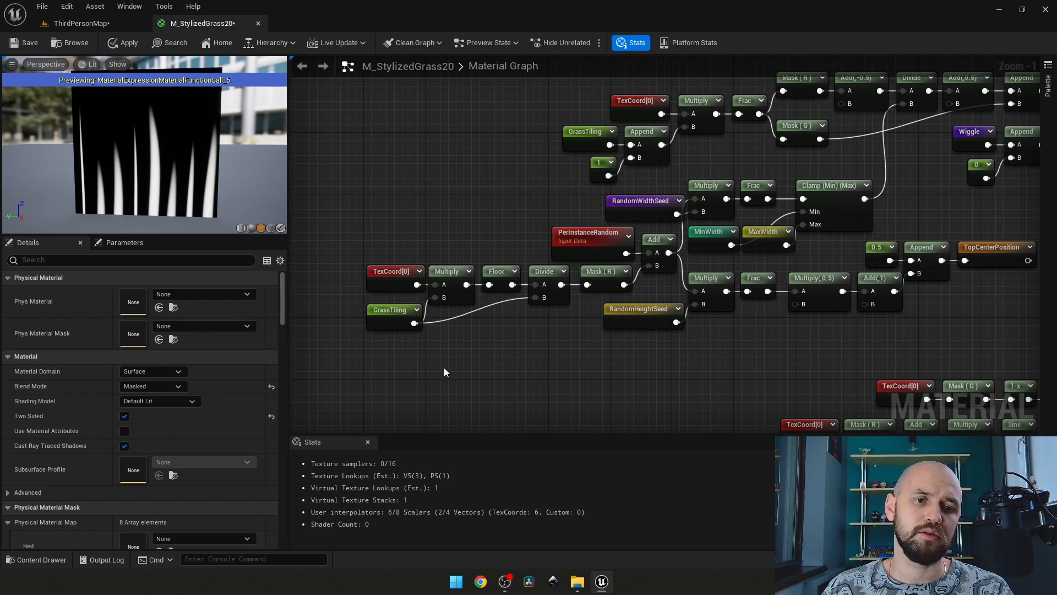
right_drag(576, 332, 614, 352)
drag(611, 368, 424, 308)
scroll(505, 327, up, 1)
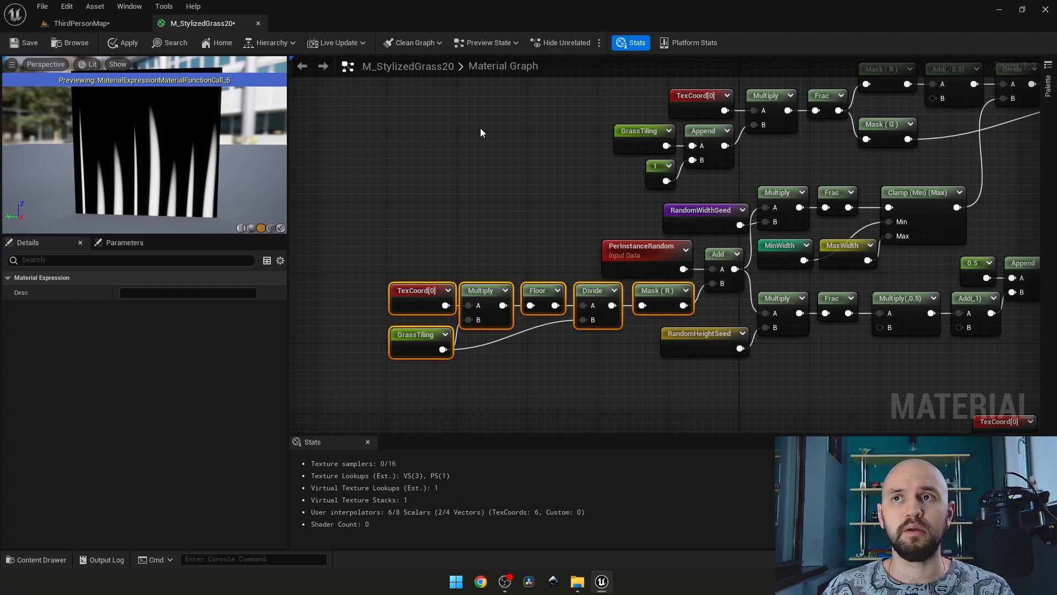
click(532, 243)
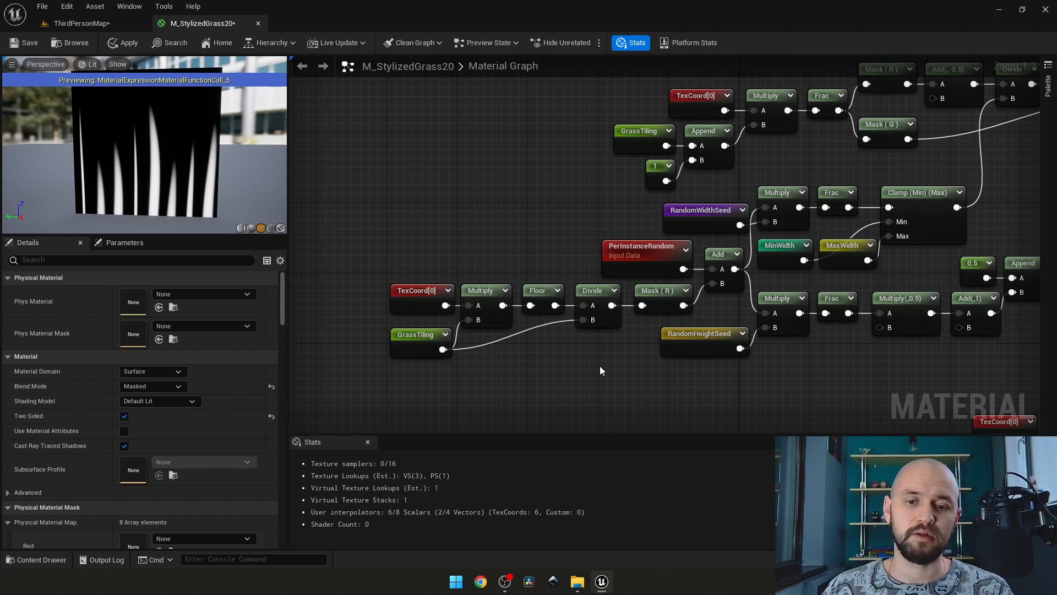
Step: Preview the Mask (R) node that follows the Divide and feeds the PerInstanceRandom Add
right_click(644, 298)
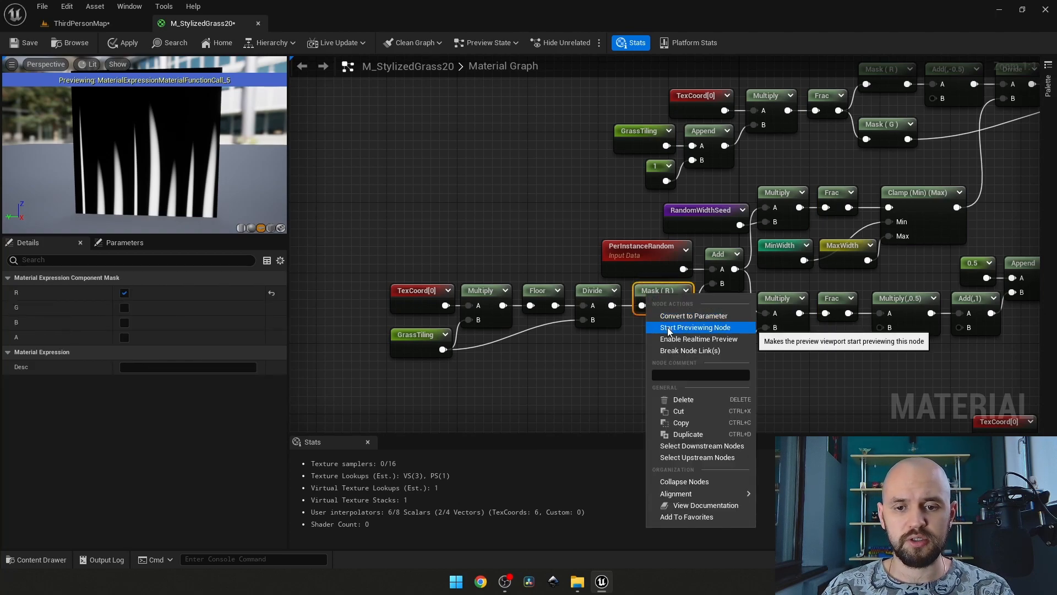
click(669, 328)
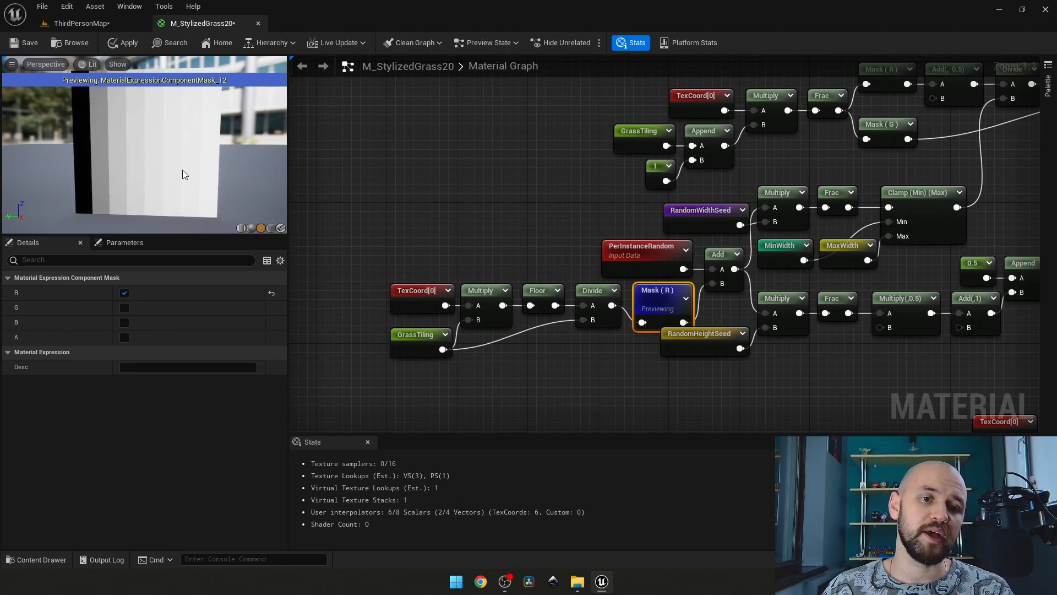
right_drag(542, 228, 457, 223)
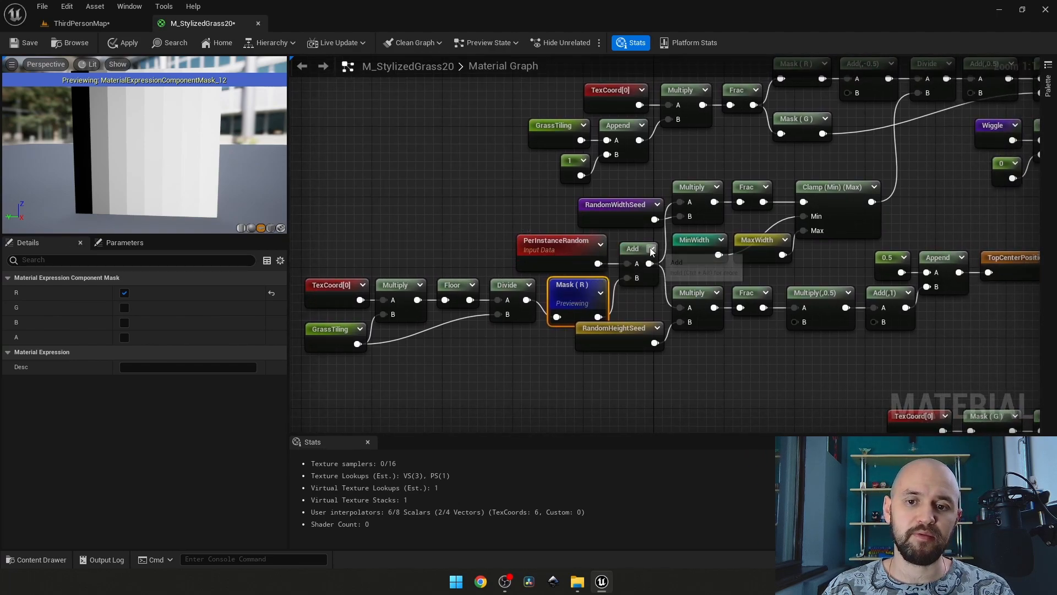
Step: Preview the Frac node that follows the RandomWidthSeed Multiply, and stop previewing it
right_click(744, 187)
click(768, 214)
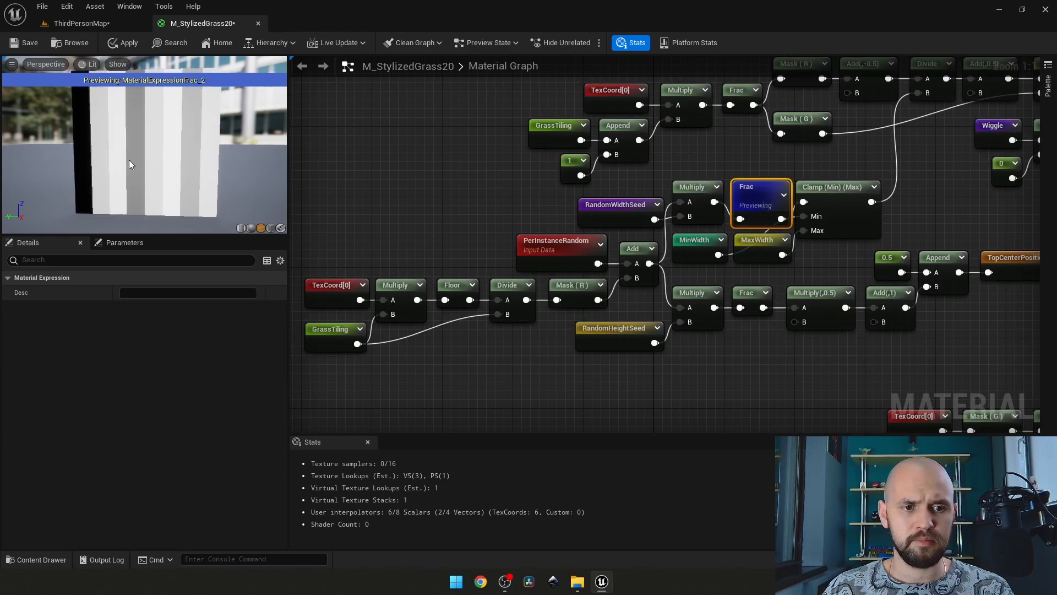
right_drag(348, 197, 258, 263)
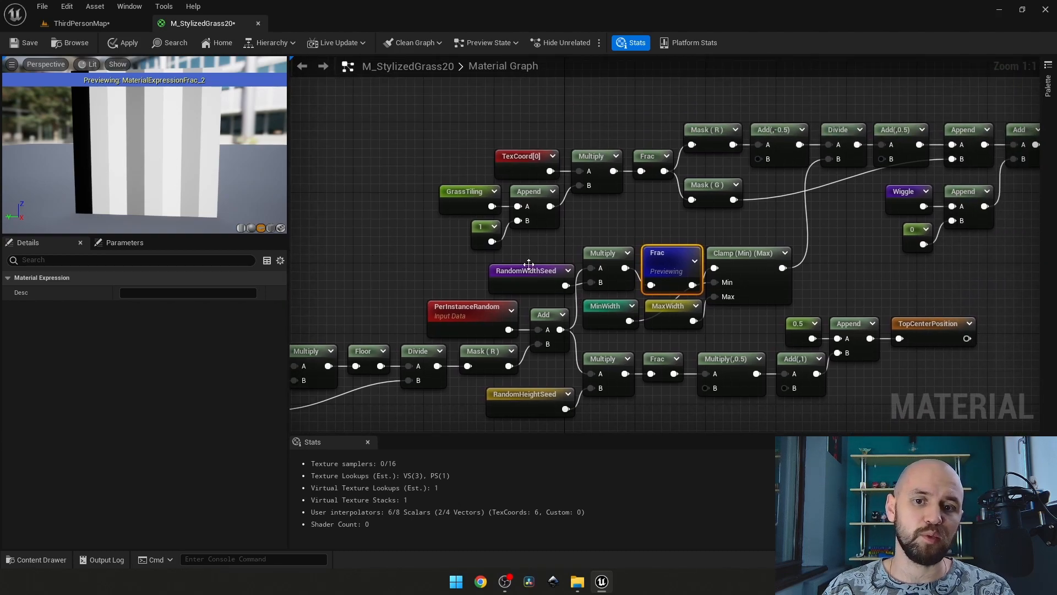
right_drag(818, 216, 706, 210)
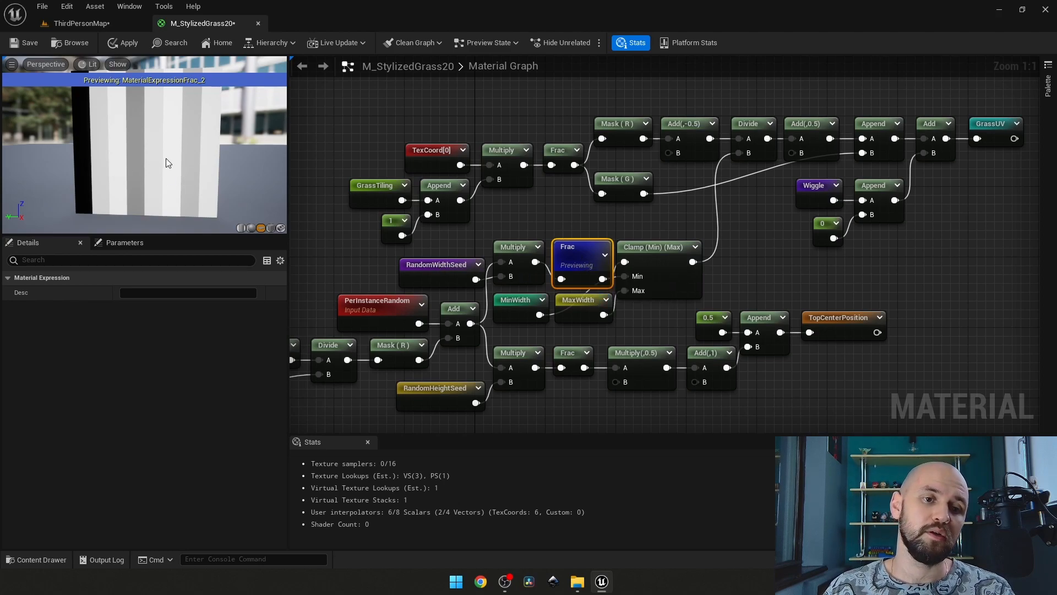
right_click(589, 258)
click(616, 281)
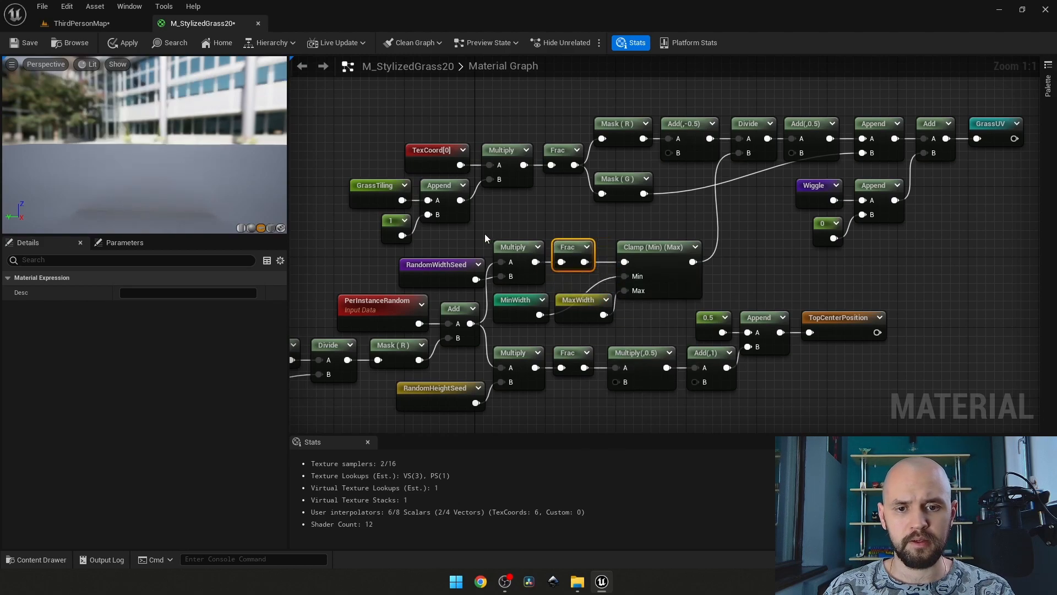
Step: Highlight the width-limiting Multiply, MinWidth, MaxWidth and Clamp nodes in the material graph
click(485, 234)
drag(509, 257, 653, 314)
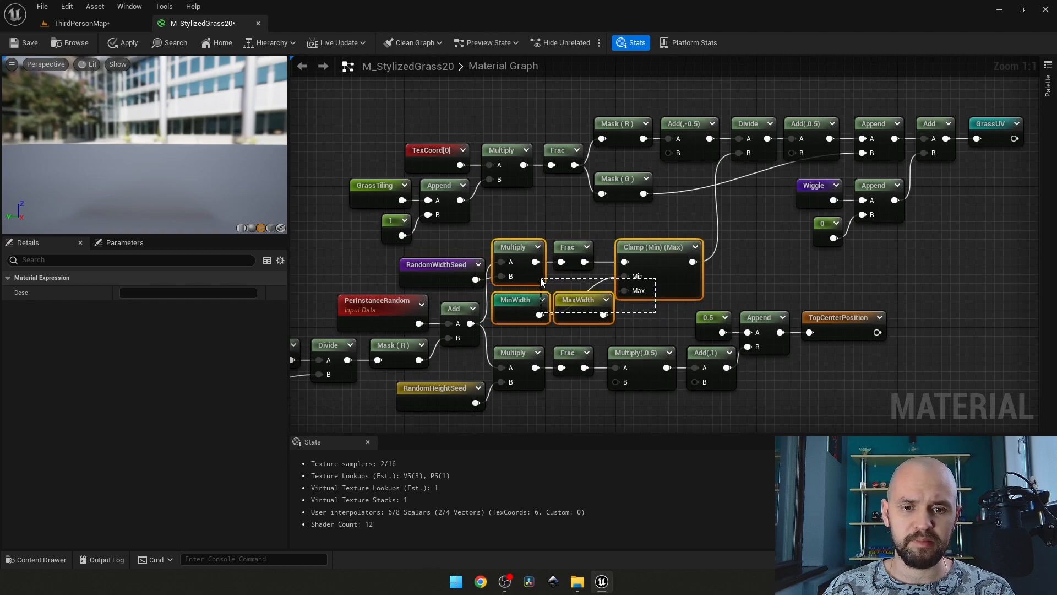
right_drag(643, 313, 694, 298)
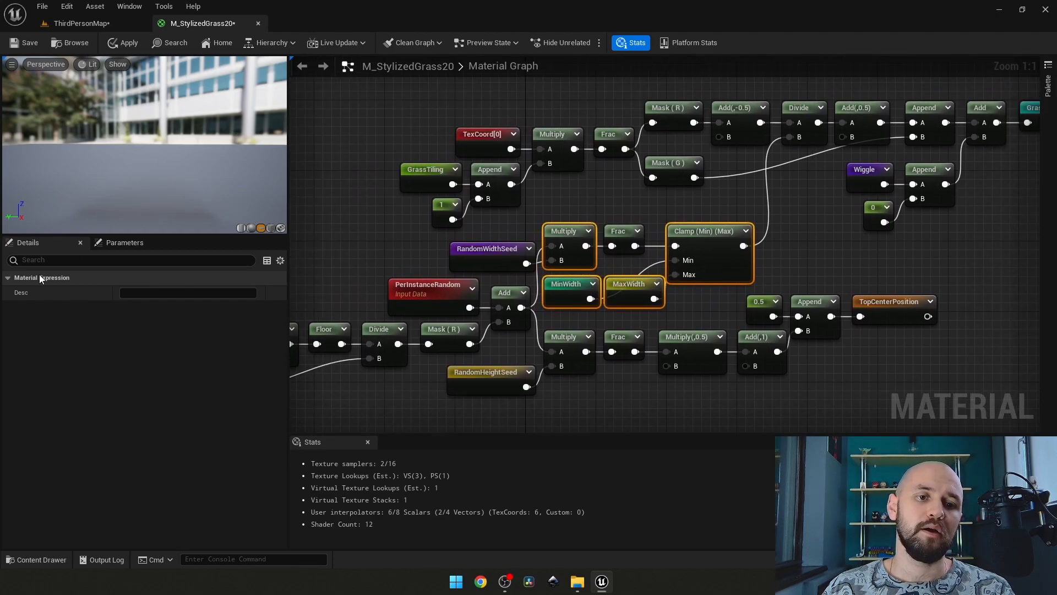
Step: Highlight the upper TexCoord, GrassTiling, Append, Multiply and Frac nodes and compare them with the lower TexCoord, Multiply, Floor and Divide chain
right_drag(571, 194, 545, 286)
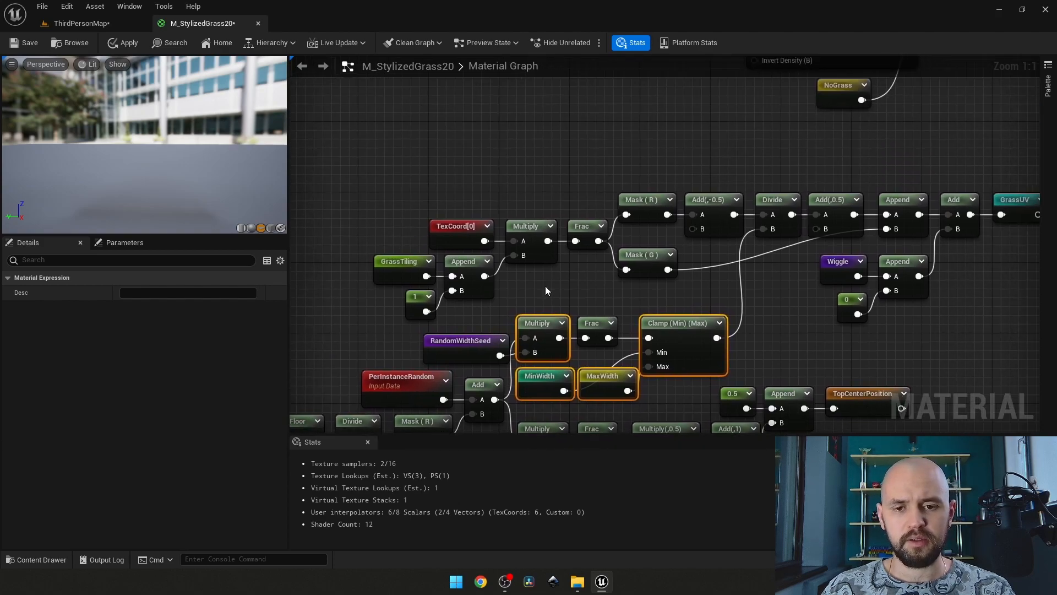
click(546, 286)
drag(363, 195, 577, 299)
right_drag(577, 299, 865, 136)
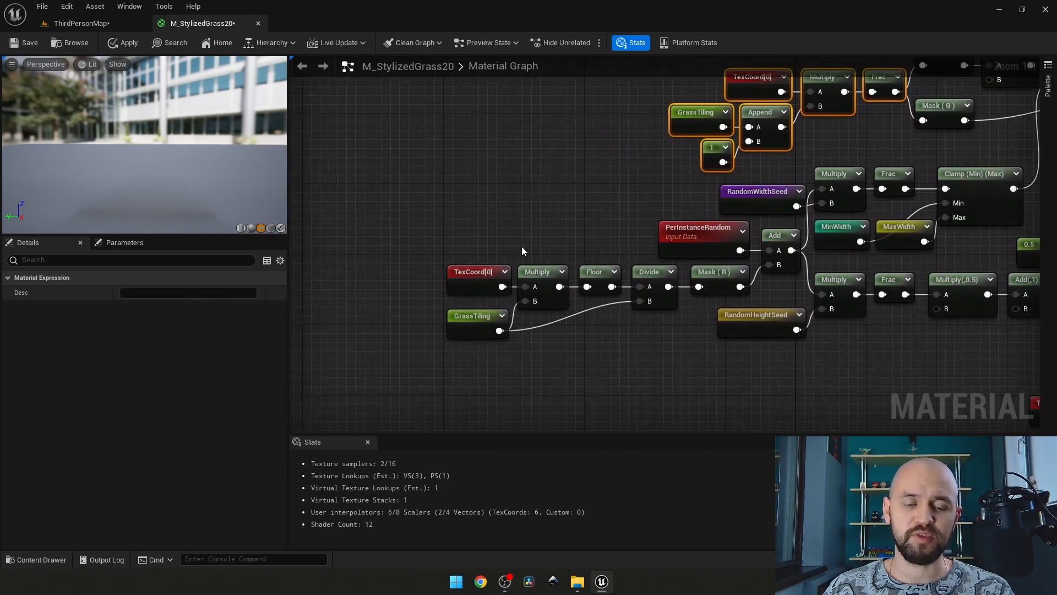
right_drag(568, 218, 516, 257)
drag(615, 400, 396, 301)
right_drag(571, 199, 437, 283)
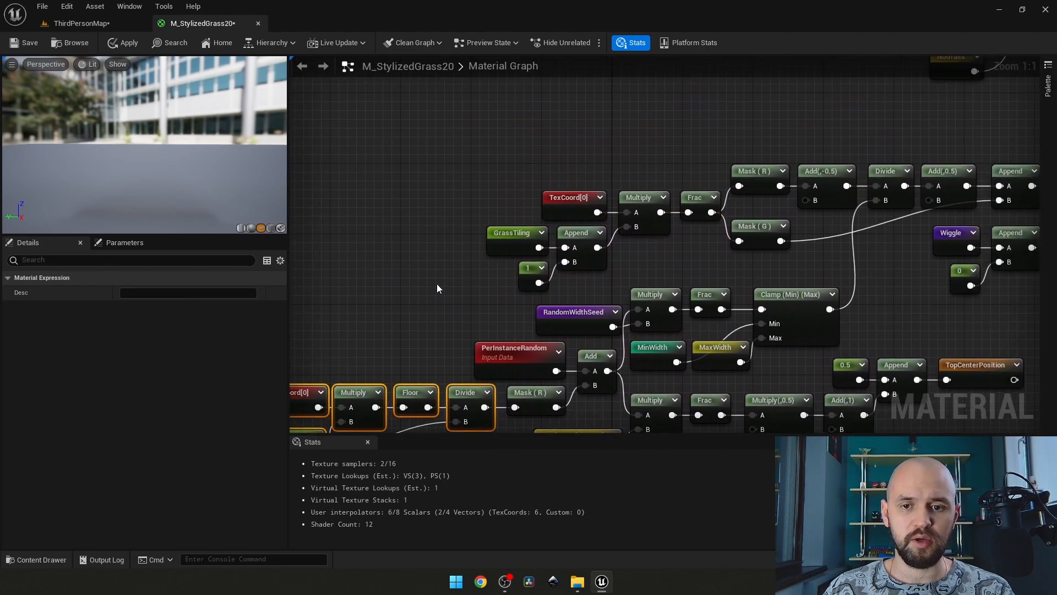
drag(484, 184, 625, 260)
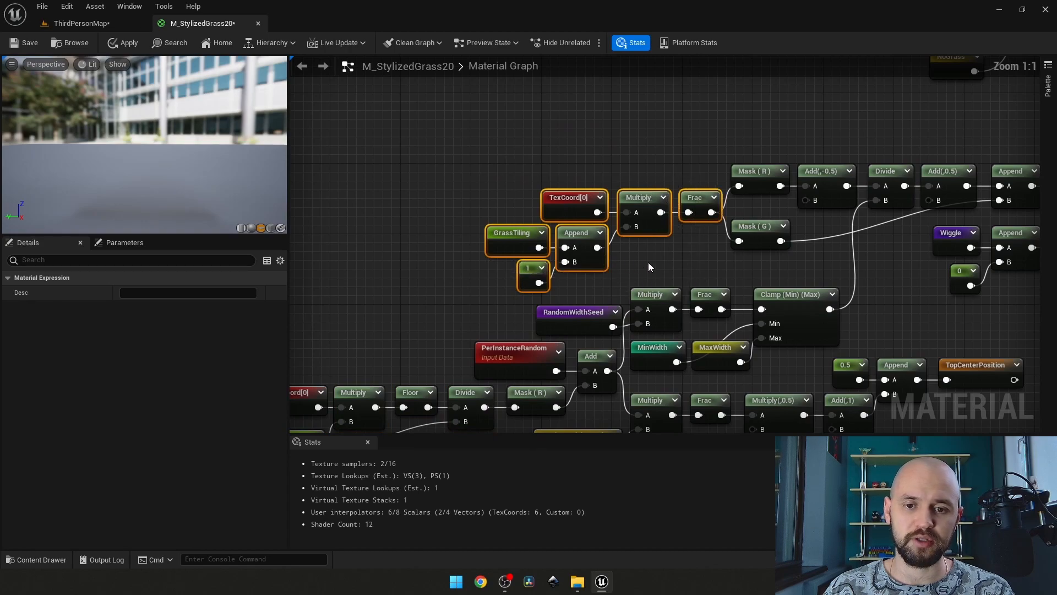
click(649, 262)
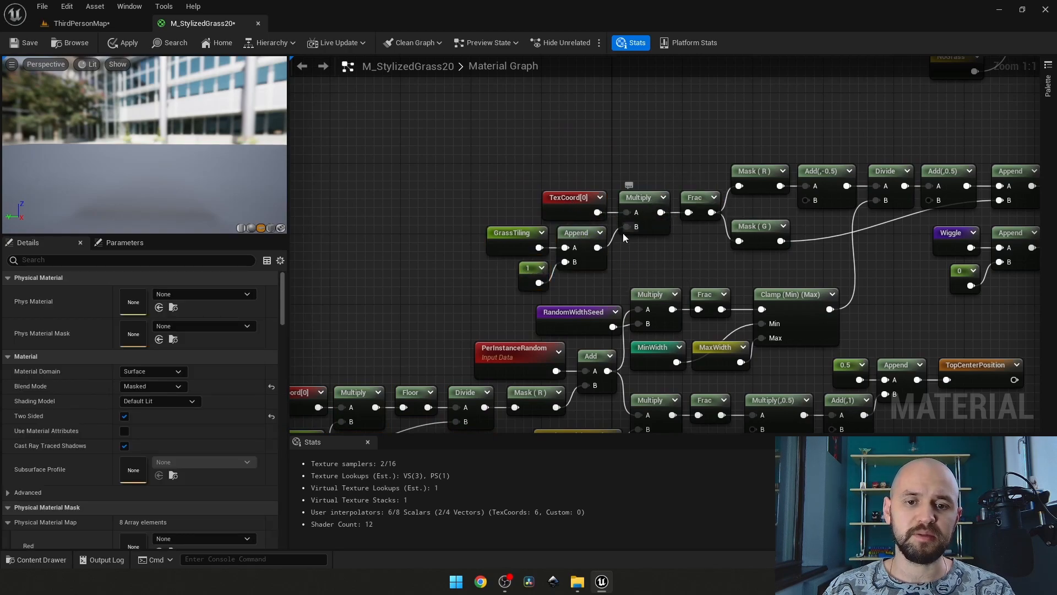
Step: Select the GrassTiling parameter and the constant 1 that feed the Append before the upper UV Multiply
drag(599, 288, 492, 238)
click(498, 264)
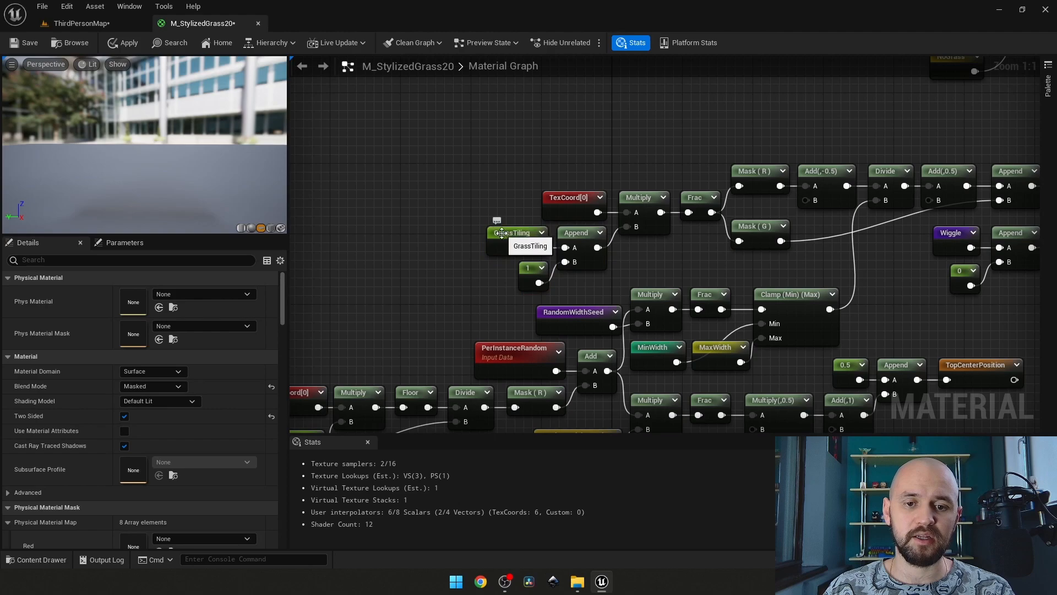
click(499, 232)
scroll(451, 261, down, 3)
scroll(475, 319, up, 3)
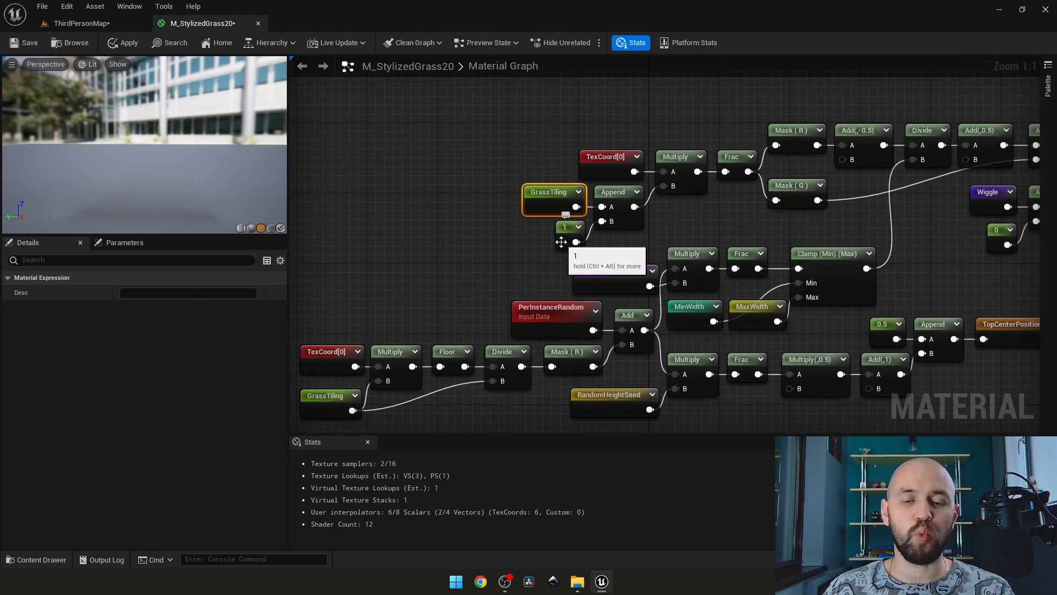
click(561, 242)
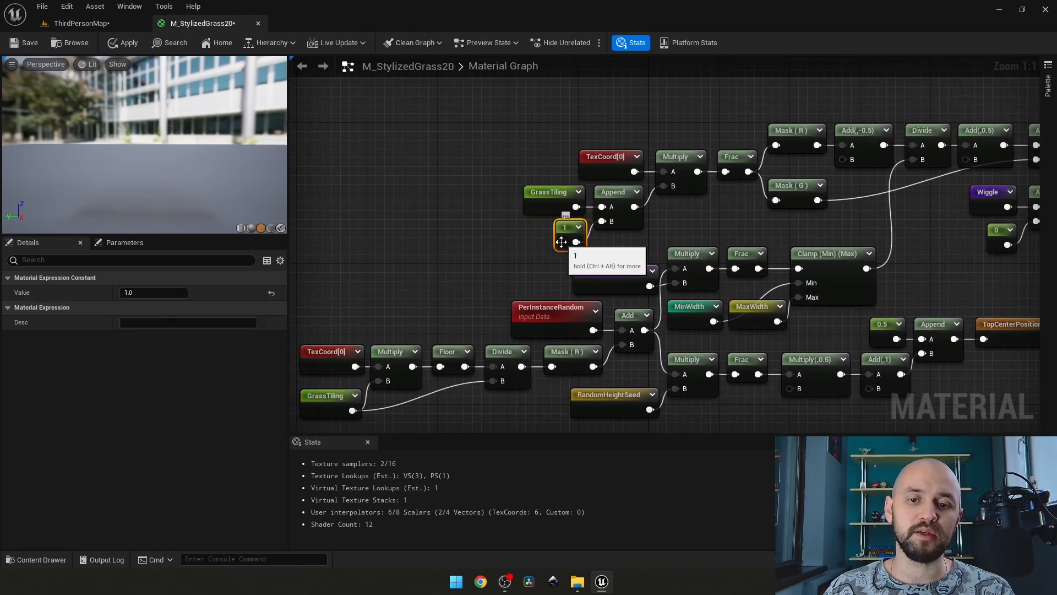
Step: Preview the upper UV Multiply node and the Frac node that follows it
right_click(680, 168)
click(708, 184)
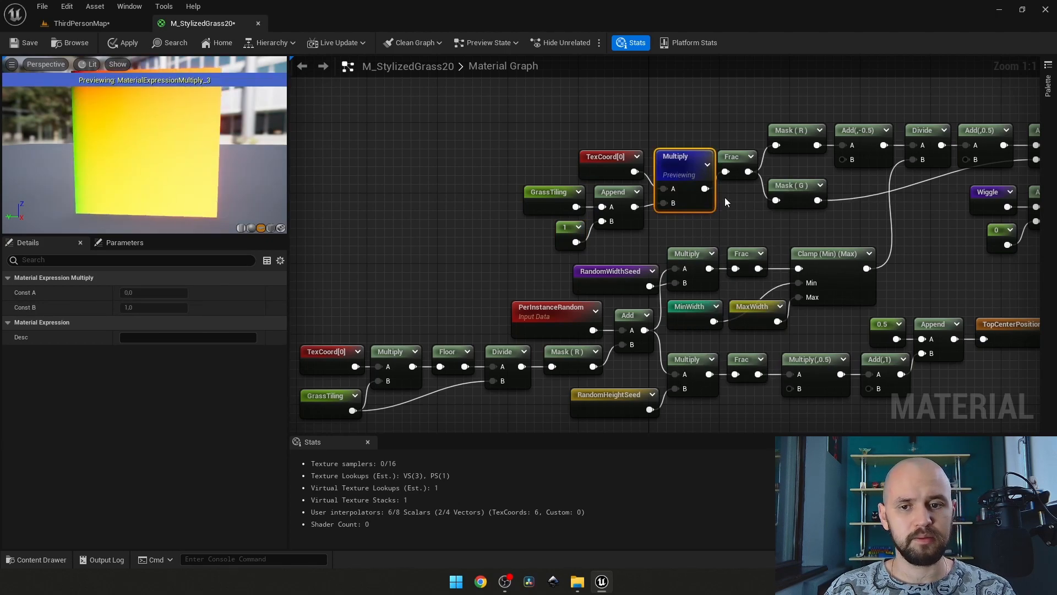
right_click(740, 168)
click(765, 183)
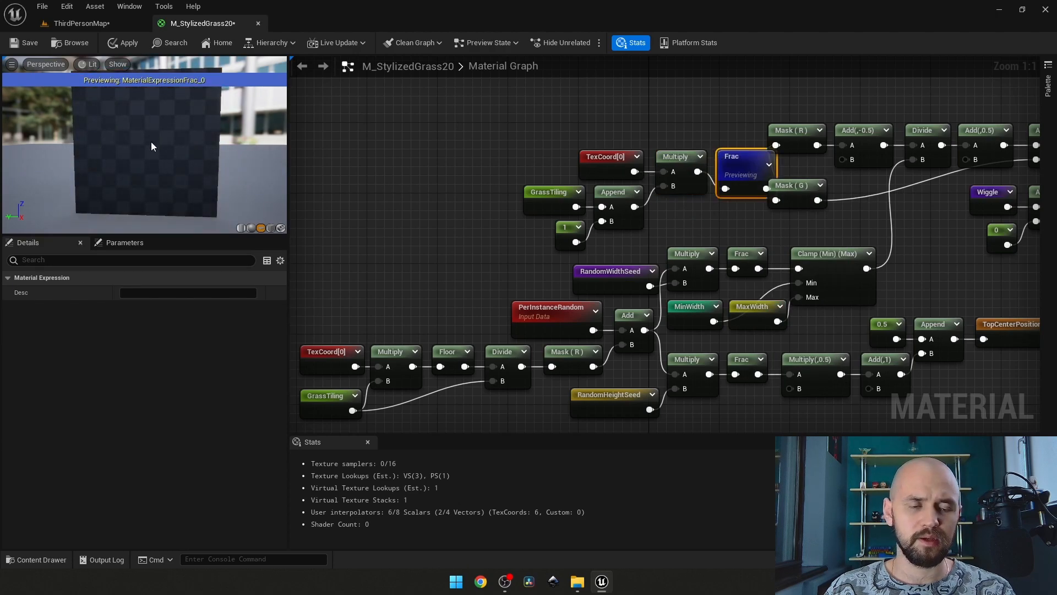
Step: Highlight the lower TexCoord-to-Mask (R) chain for comparison with the Frac preview, and stop previewing Frac
right_drag(406, 207, 496, 159)
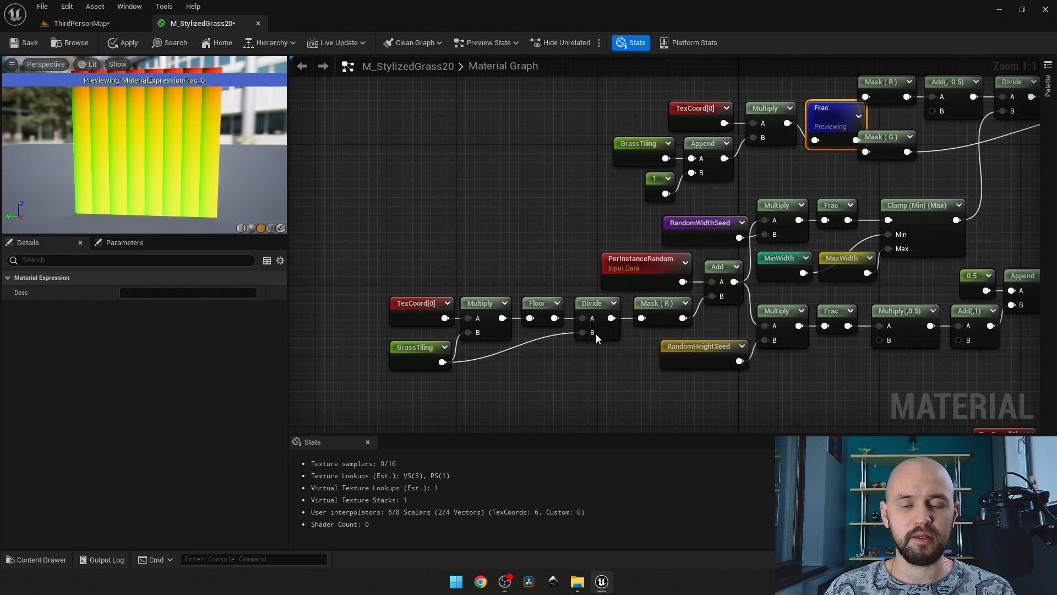
drag(656, 399, 419, 297)
right_drag(522, 239, 374, 346)
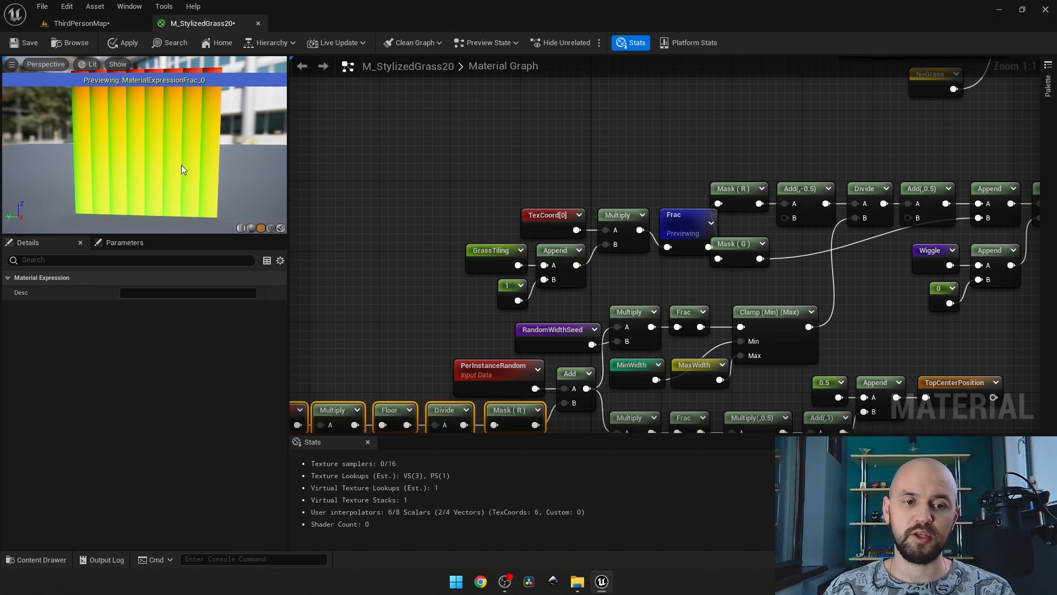
right_drag(662, 273, 549, 280)
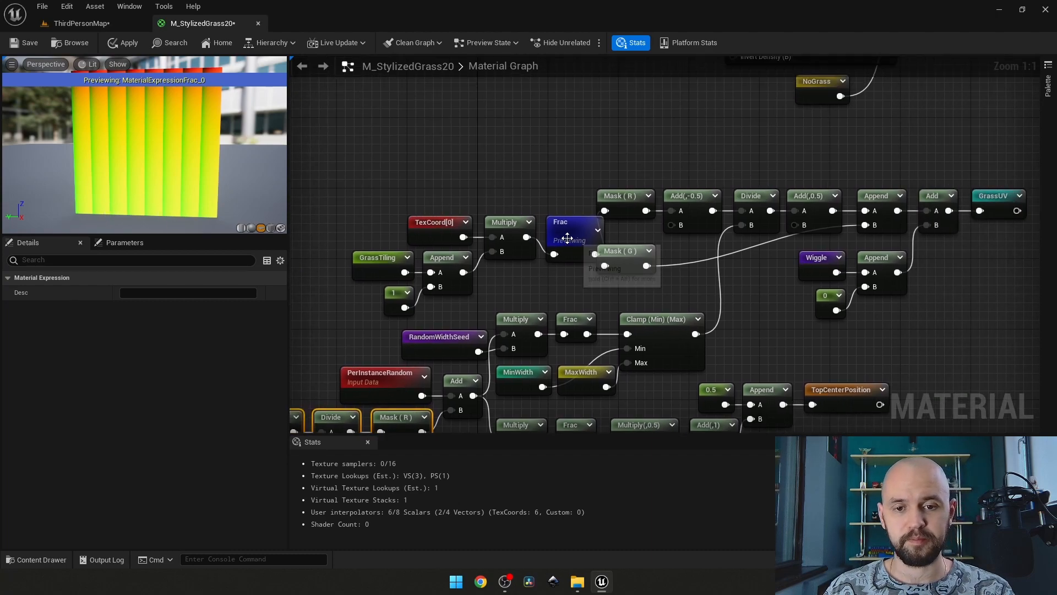
right_click(583, 235)
click(601, 252)
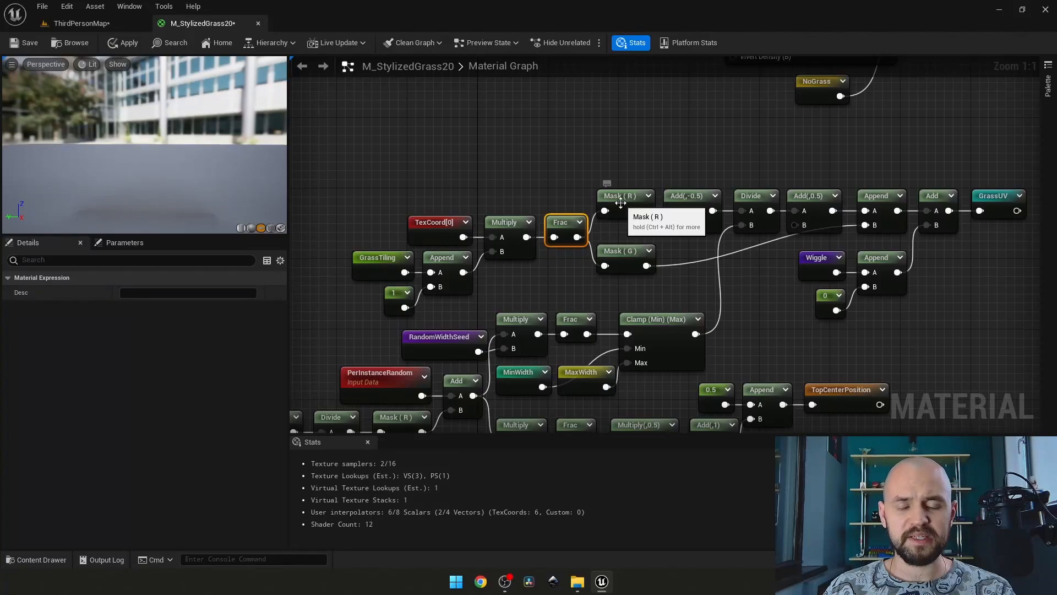
Step: Highlight the RandomWidthSeed, Add, Multiply, Frac, MinWidth, MaxWidth and Clamp nodes that supply the Divide
right_drag(600, 214, 487, 200)
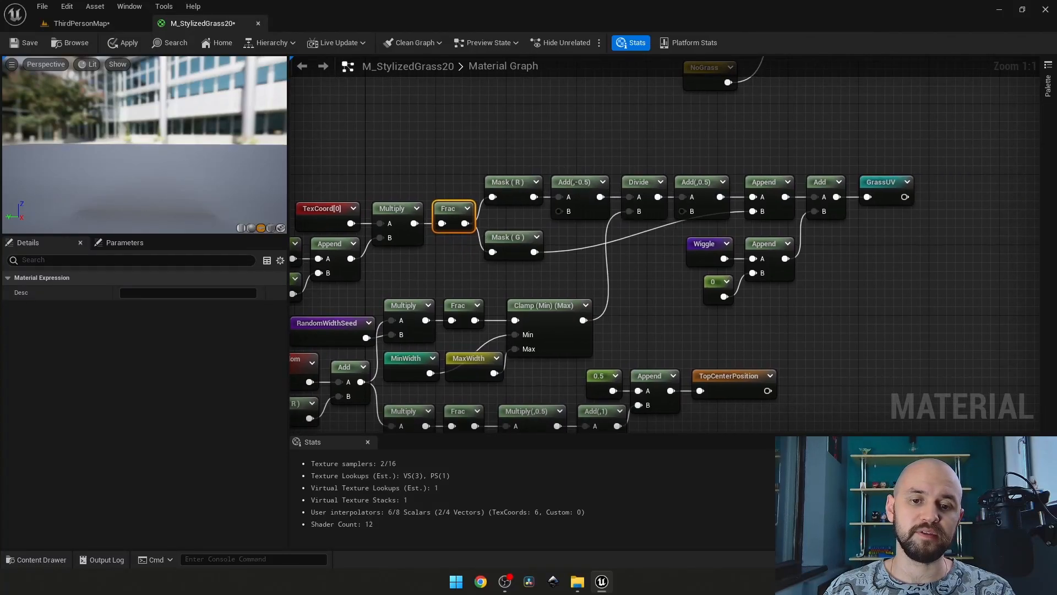
right_drag(632, 254, 802, 119)
drag(712, 250, 497, 183)
right_drag(749, 150, 590, 262)
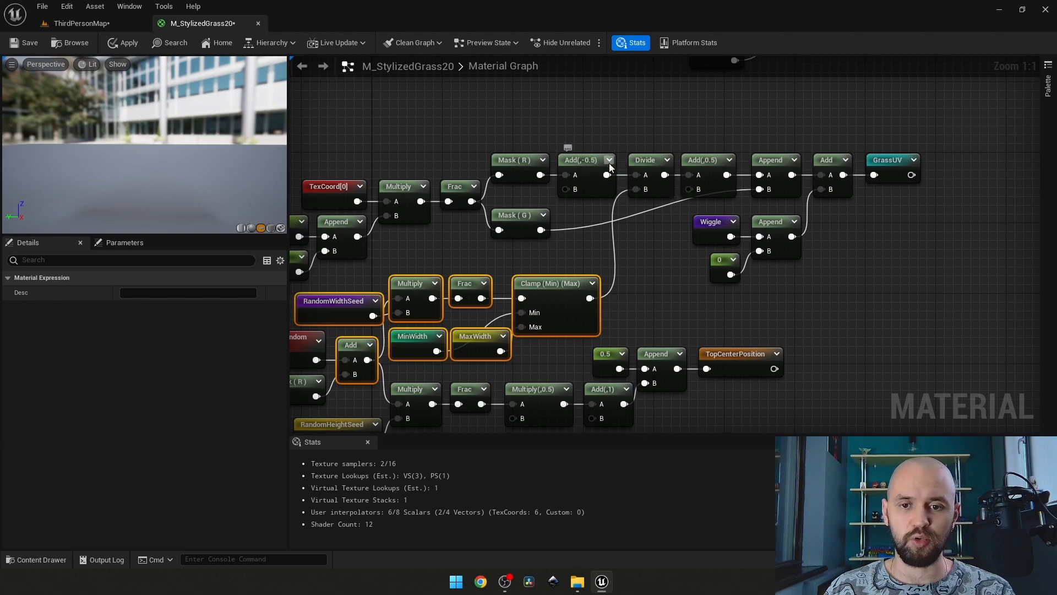
Step: Preview the Divide node in the GrassUV chain and the Append node after Add(,0.5)
right_click(642, 163)
click(695, 180)
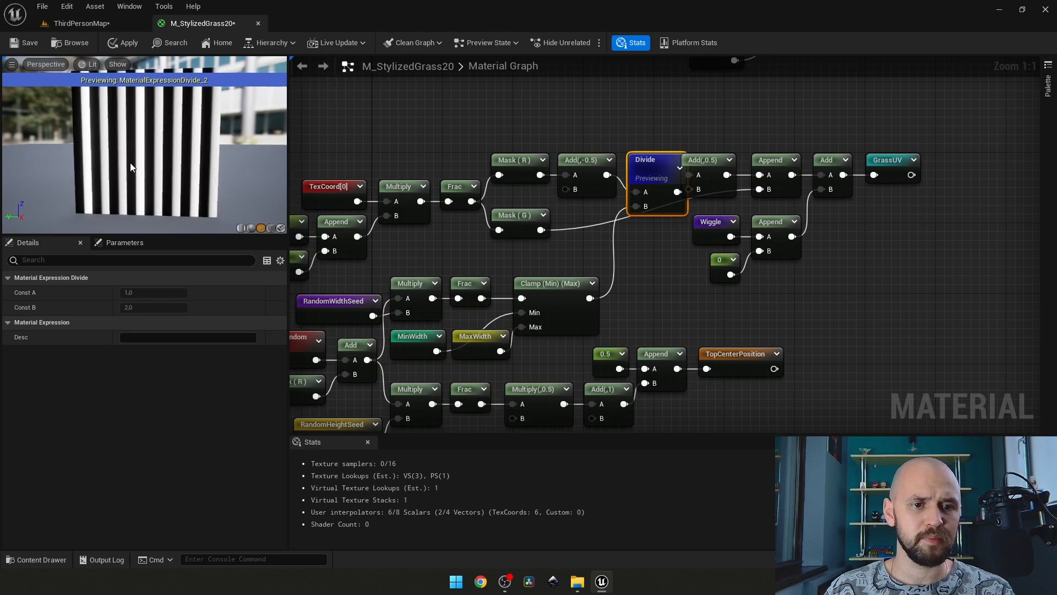
right_click(767, 158)
click(796, 180)
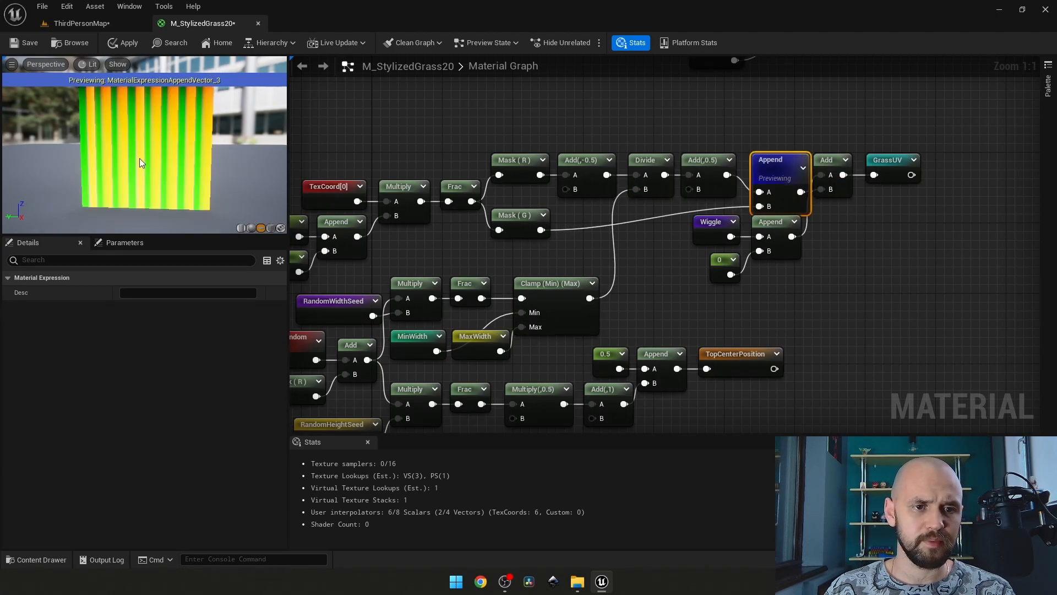
Step: Preview the RadialGradientExponential node that builds the grass Shape
click(781, 84)
right_drag(778, 81, 772, 296)
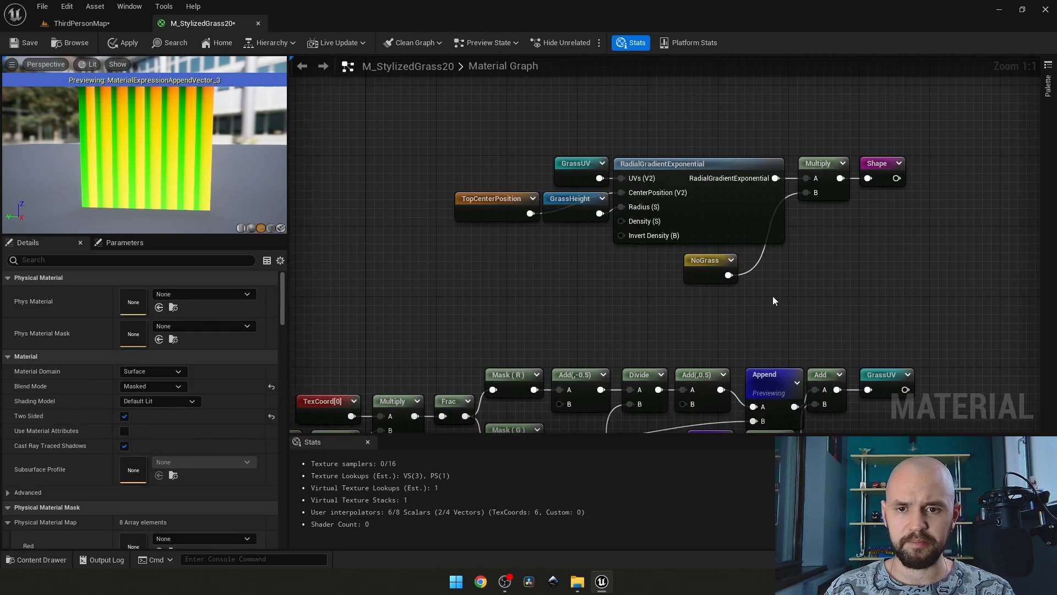
right_click(687, 184)
click(708, 194)
Step: Bypass the Add(,-0.5), Divide and Add(,0.5) nodes by linking Mask (R) directly to the Append's A input, and inspect the blades
right_drag(648, 335, 654, 171)
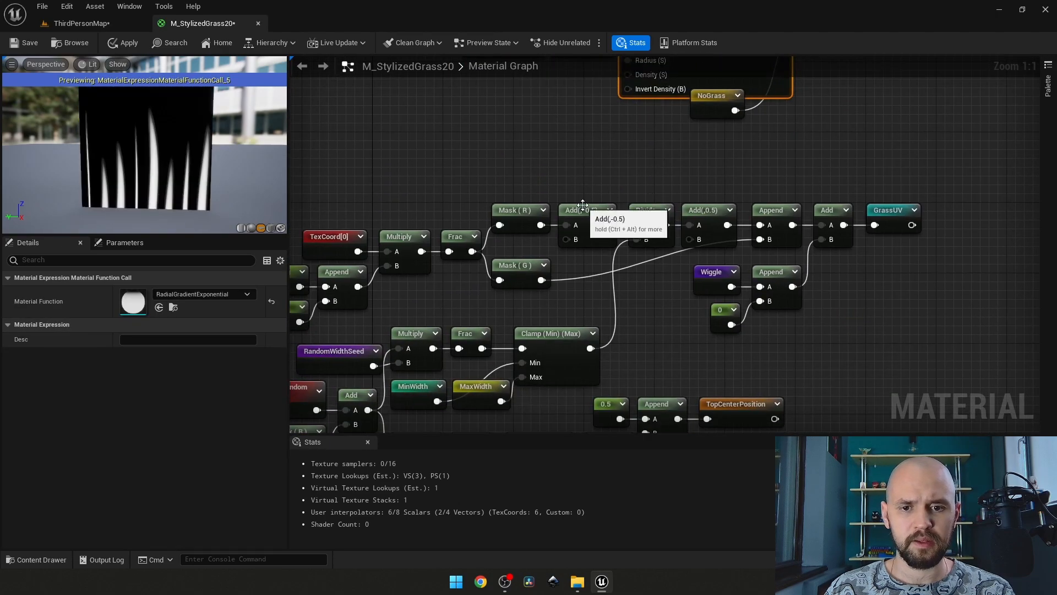
drag(539, 225, 760, 226)
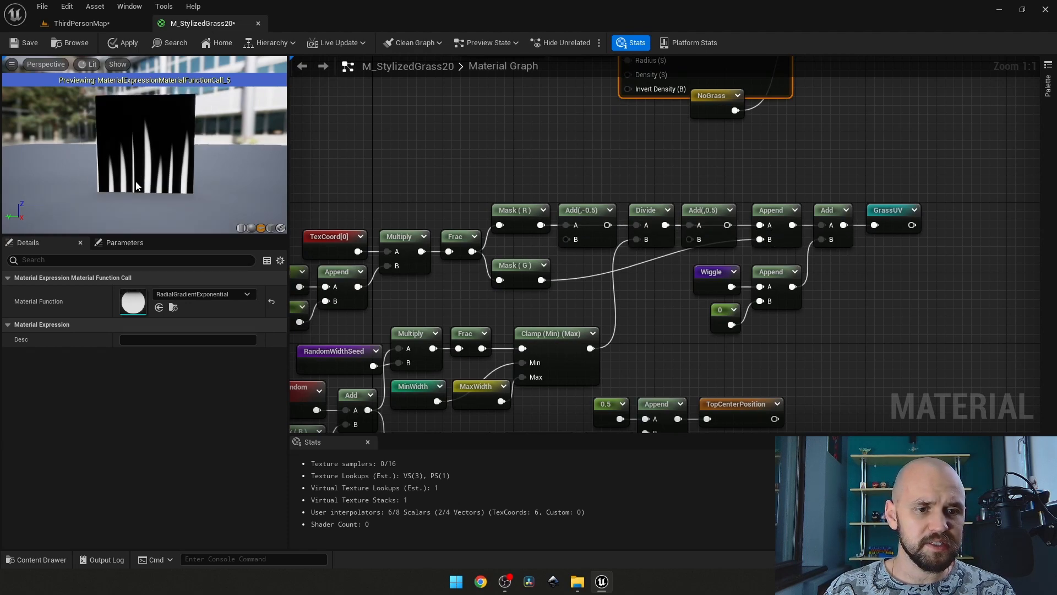
scroll(101, 184, up, 3)
scroll(72, 140, down, 3)
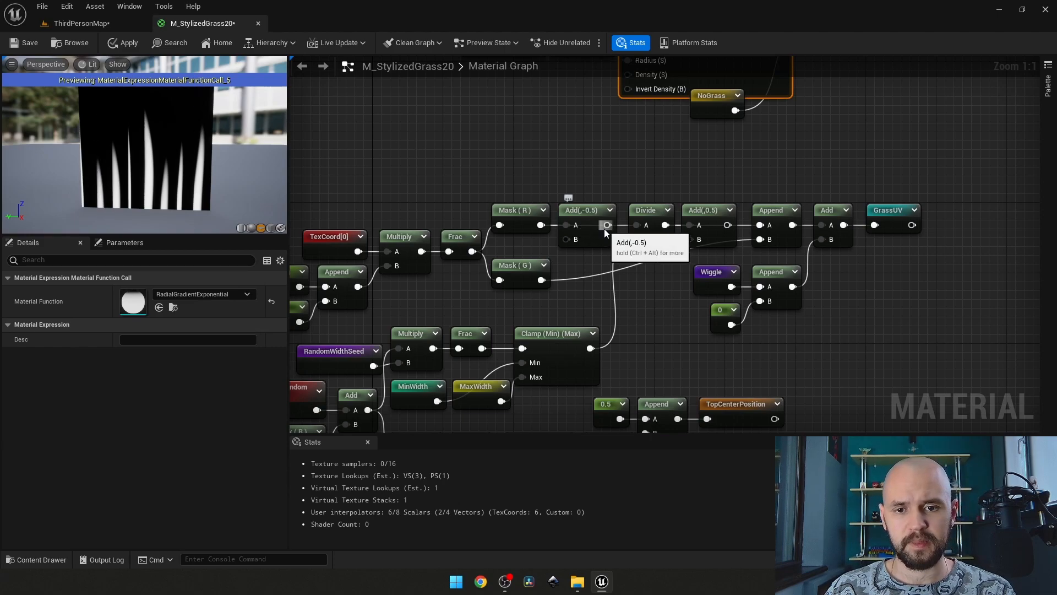
Step: Reconnect Mask (R) to Add(,-0.5) and Add(,0.5) to the Append's A input
drag(542, 225, 569, 226)
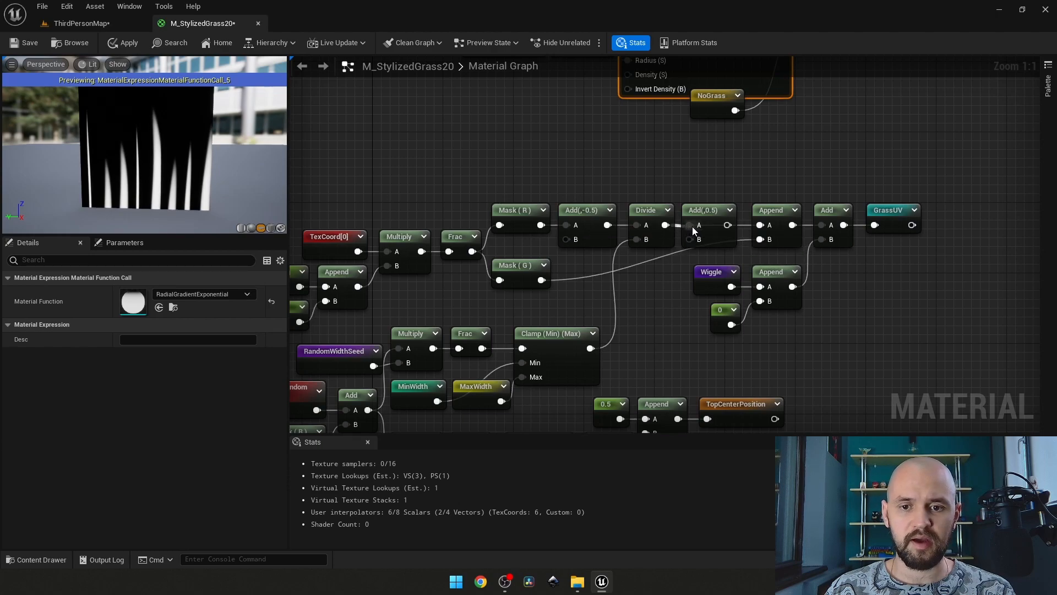
drag(727, 225, 760, 226)
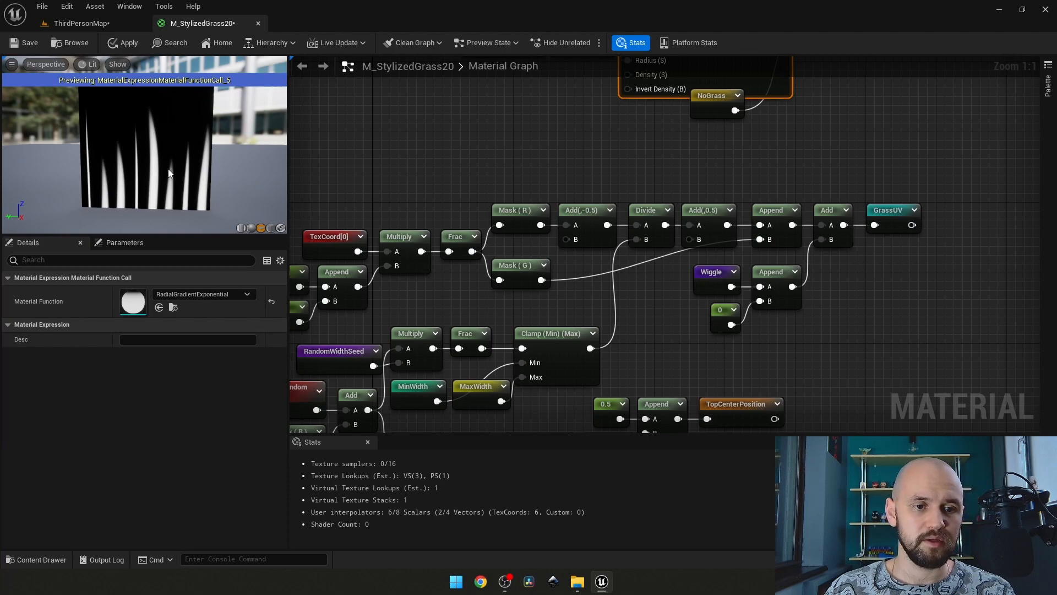
Step: Highlight the Mask (R), Add(,-0.5), Divide and Add(,0.5) nodes and the MinWidth, MaxWidth and Clamp group, and clear the selection
right_drag(686, 191, 709, 202)
right_drag(756, 249, 671, 265)
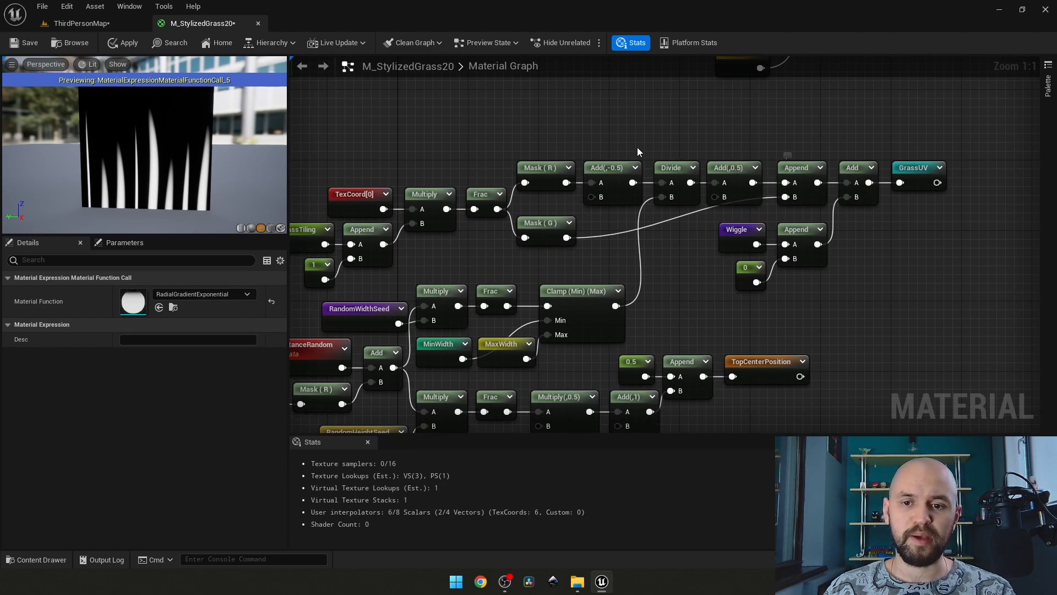
drag(655, 173, 759, 187)
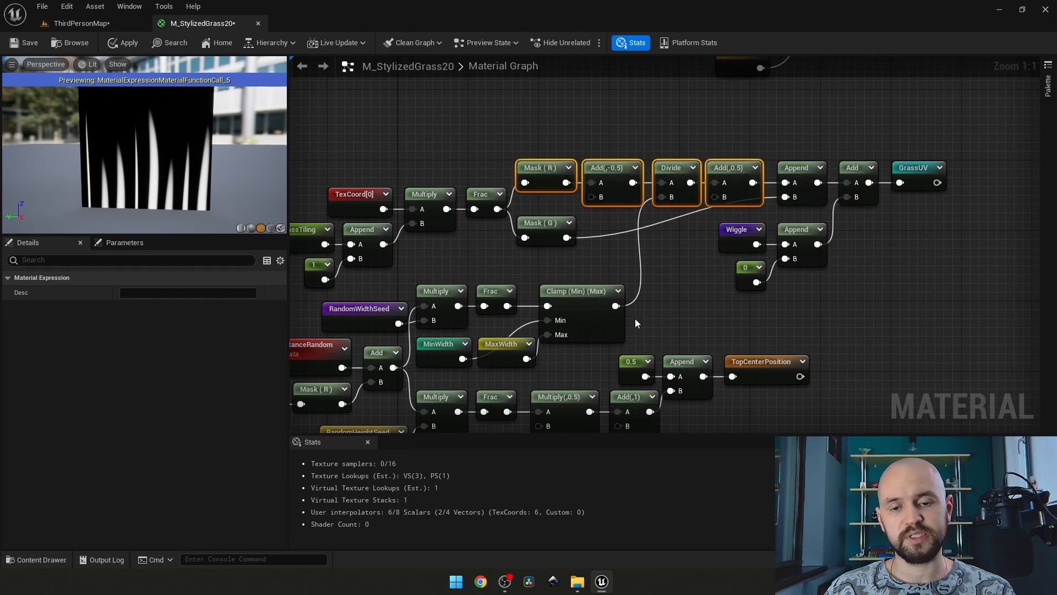
drag(582, 373, 396, 310)
click(621, 250)
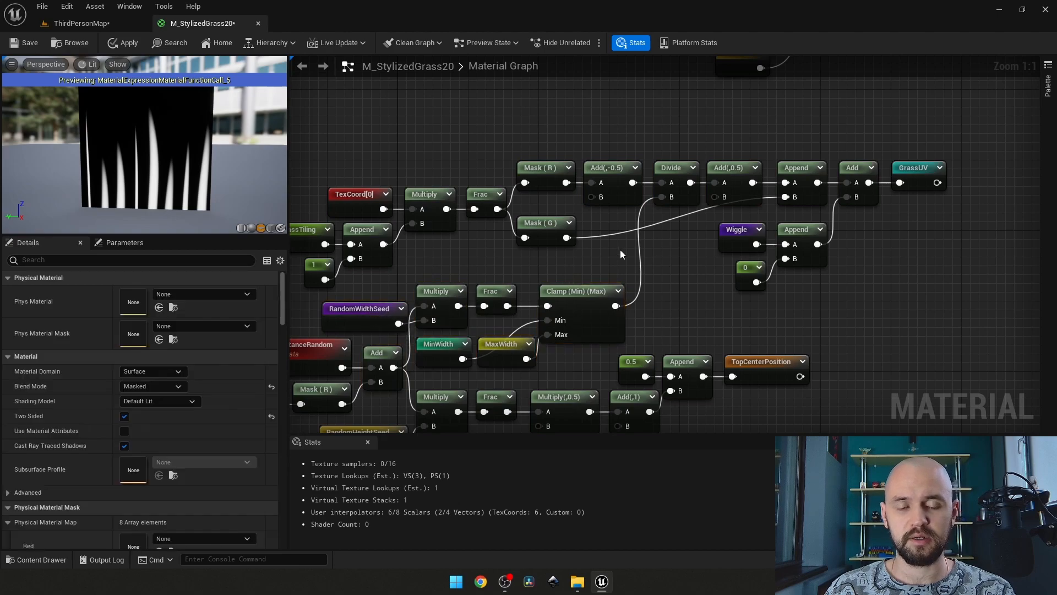
right_drag(316, 268, 468, 245)
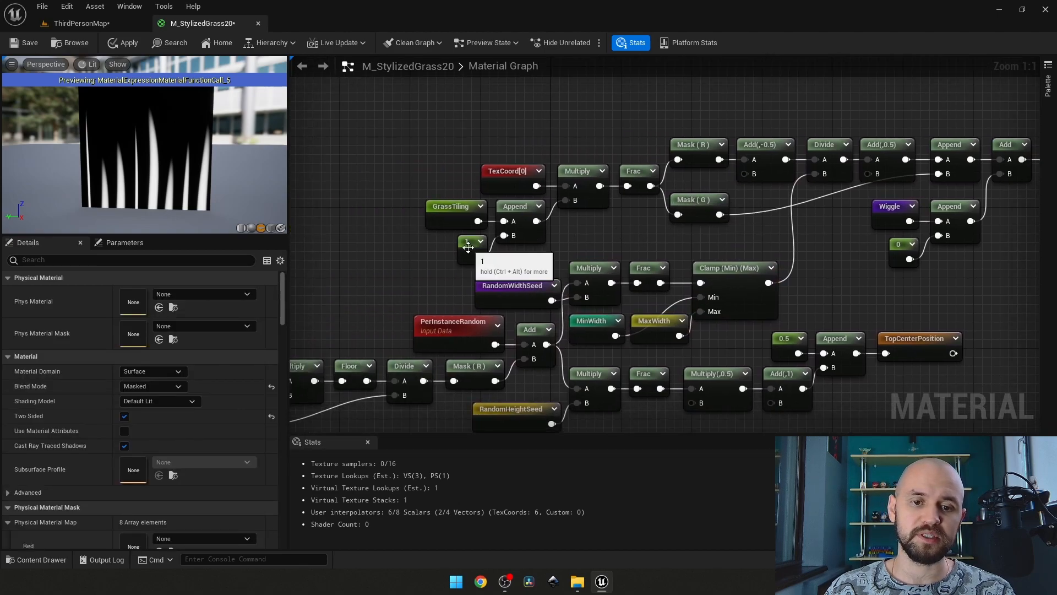
right_drag(738, 232, 468, 259)
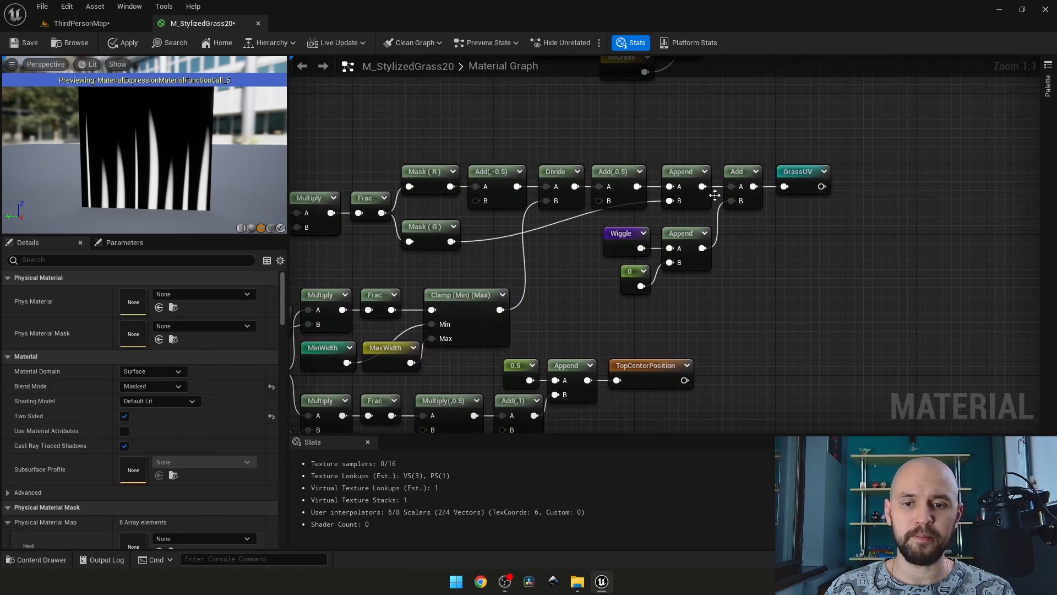
Step: Preview the Append node that combines the blade UVs before GrassUV, inspect it, and stop previewing it
right_click(689, 176)
click(710, 196)
drag(168, 141, 141, 151)
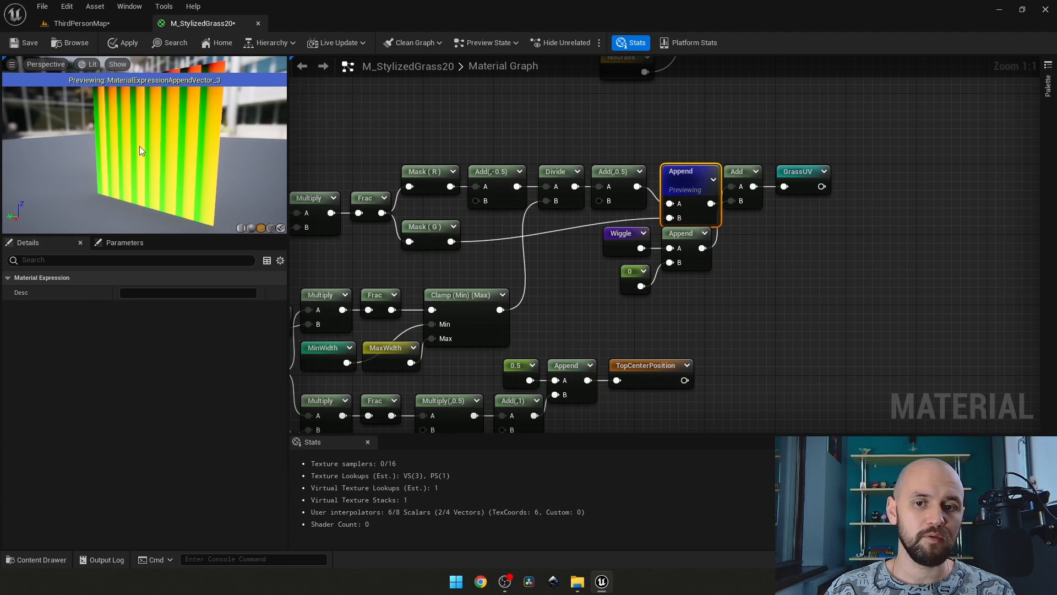
click(791, 256)
right_click(685, 188)
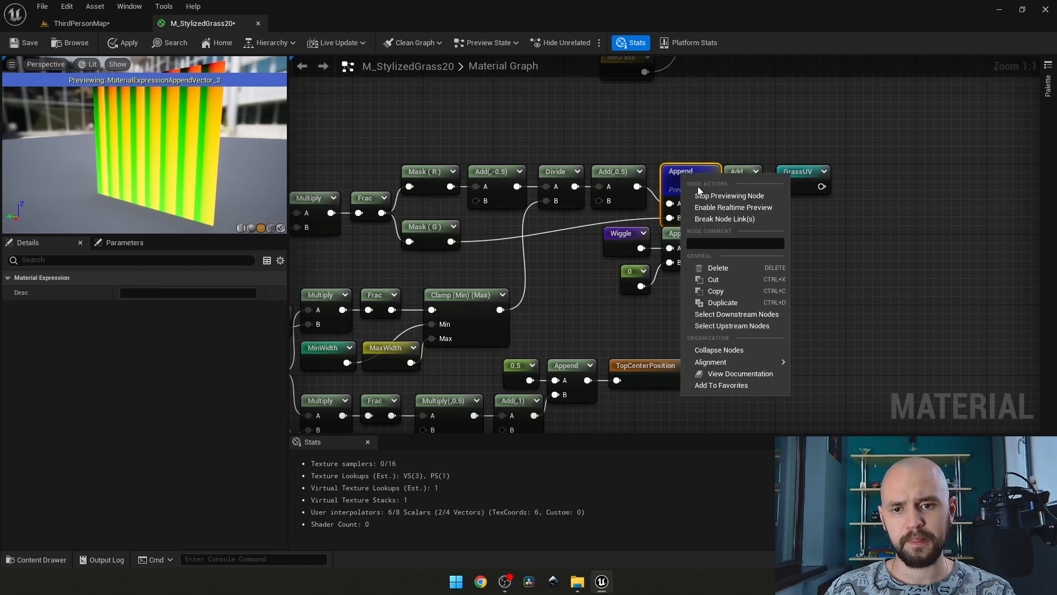
click(714, 206)
Step: Highlight the Wiggle, 0 and Append nodes, then the node network that builds Wiggle, and clear the selection
drag(725, 310, 600, 237)
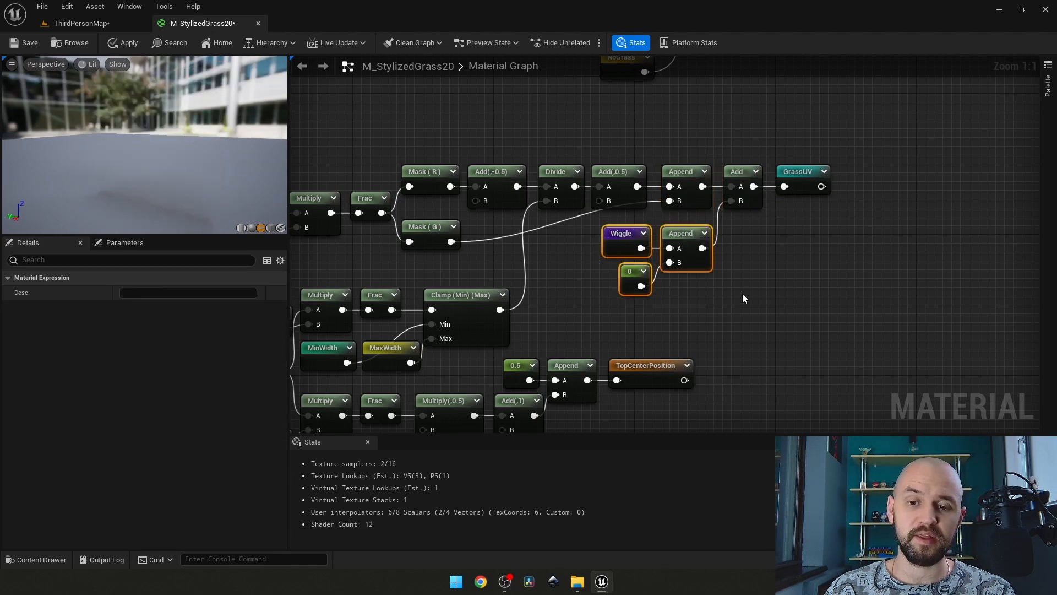
right_drag(743, 295, 818, 262)
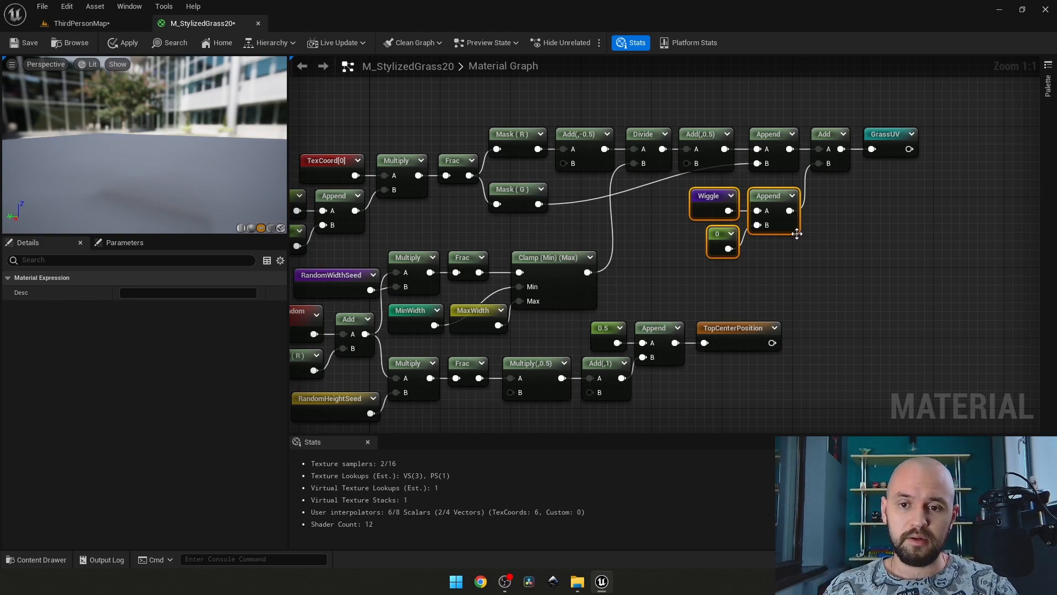
right_drag(785, 246, 745, 0)
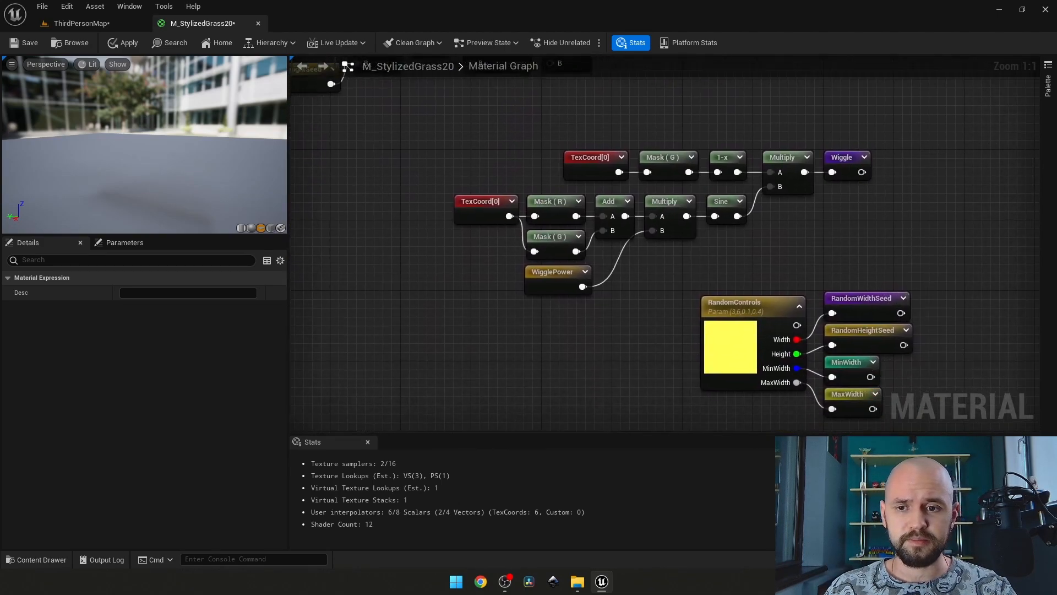
right_drag(841, 281, 828, 278)
drag(834, 278, 459, 147)
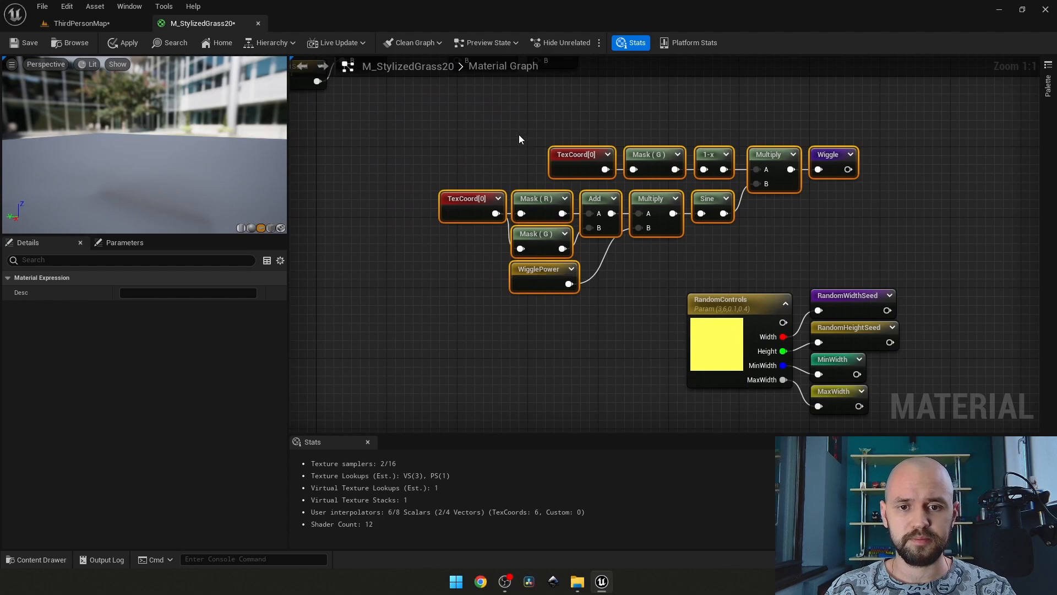
click(520, 138)
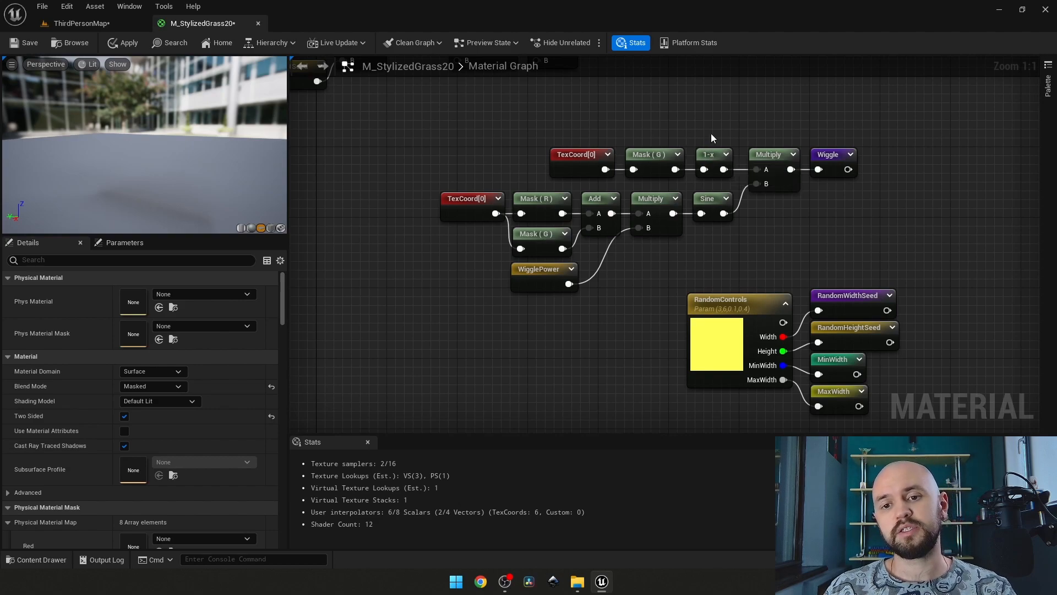
Step: Preview the RadialGradientExponential node feeding the Multiply before Shape
right_drag(712, 127, 626, 452)
right_drag(693, 229, 733, 506)
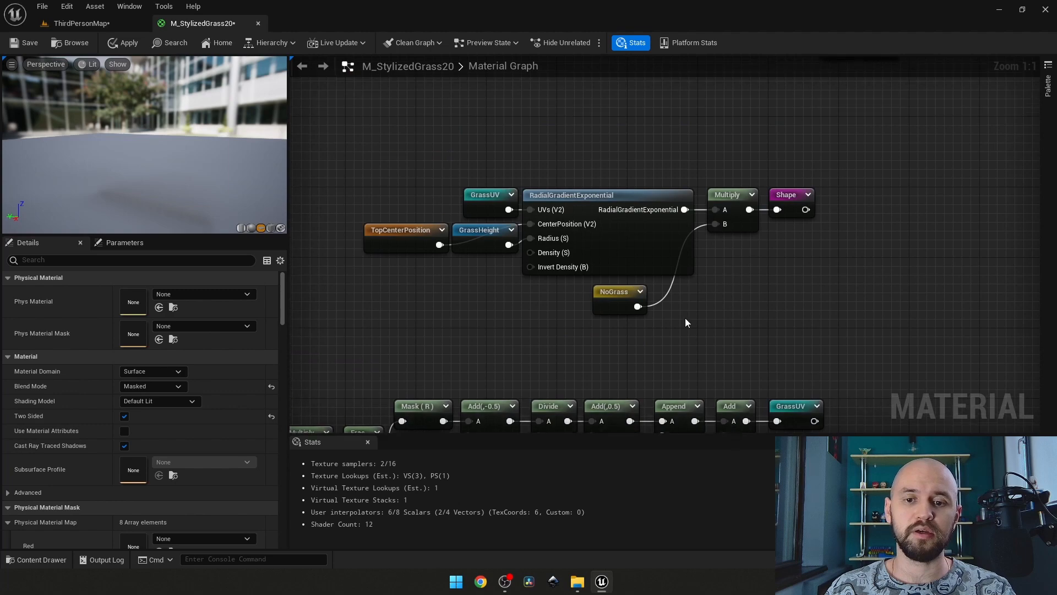
right_click(623, 198)
click(647, 220)
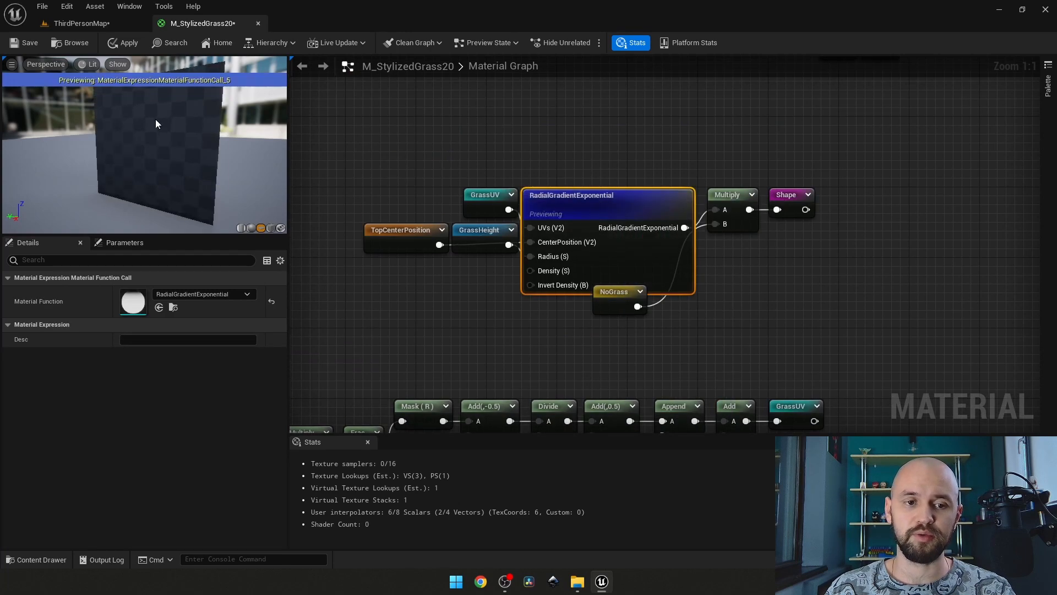
Step: Set the Wiggle default of the ShapeControls parameter to 2, then to 4, and inspect the bent blades
right_drag(661, 358, 647, 57)
right_drag(685, 272, 710, 145)
right_drag(670, 339, 650, 288)
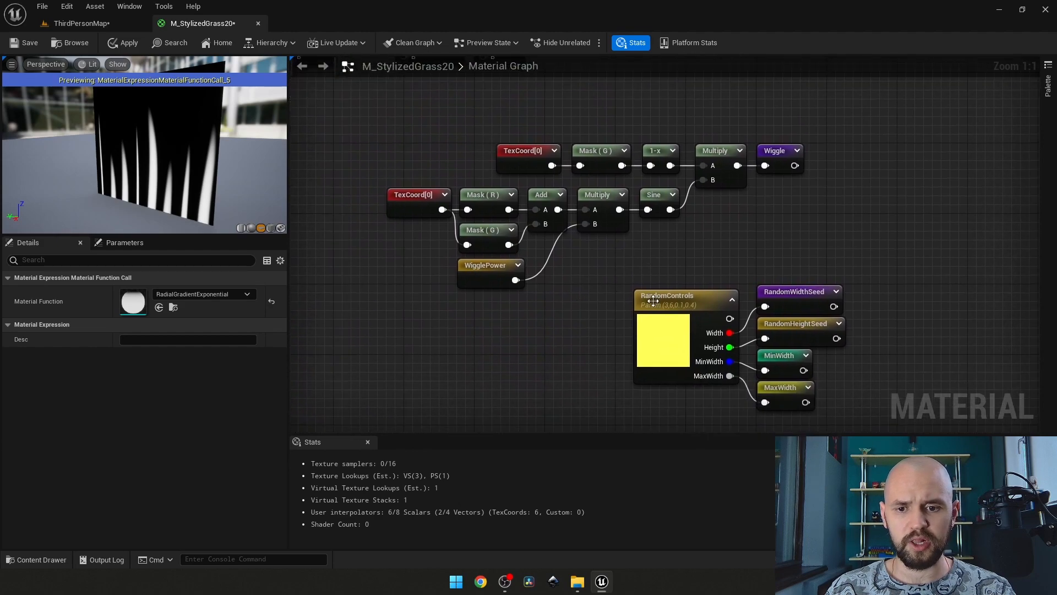
click(494, 276)
right_drag(629, 240, 721, 59)
right_drag(555, 132, 714, 421)
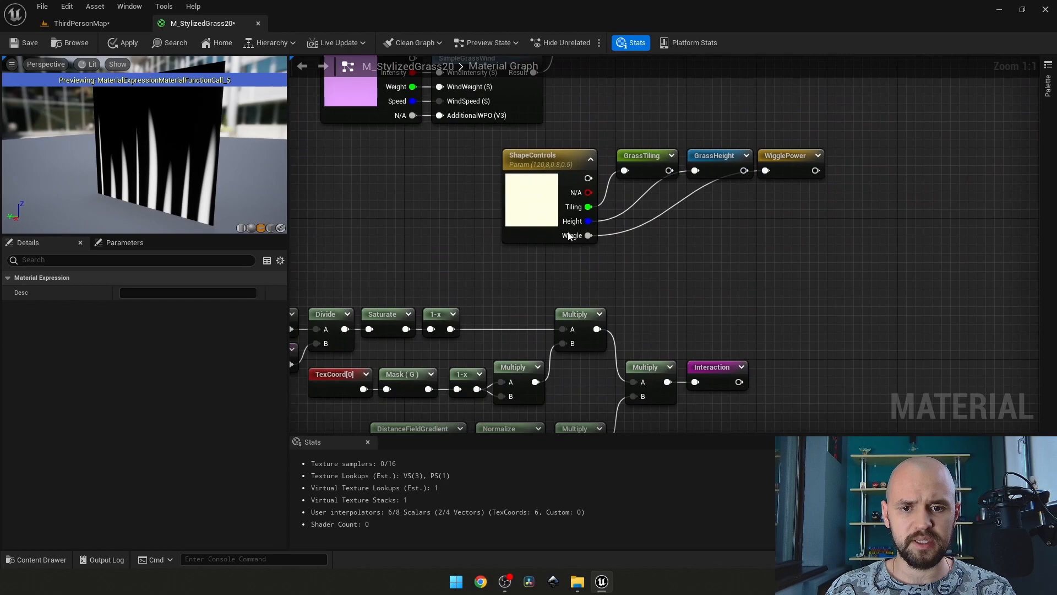
click(527, 213)
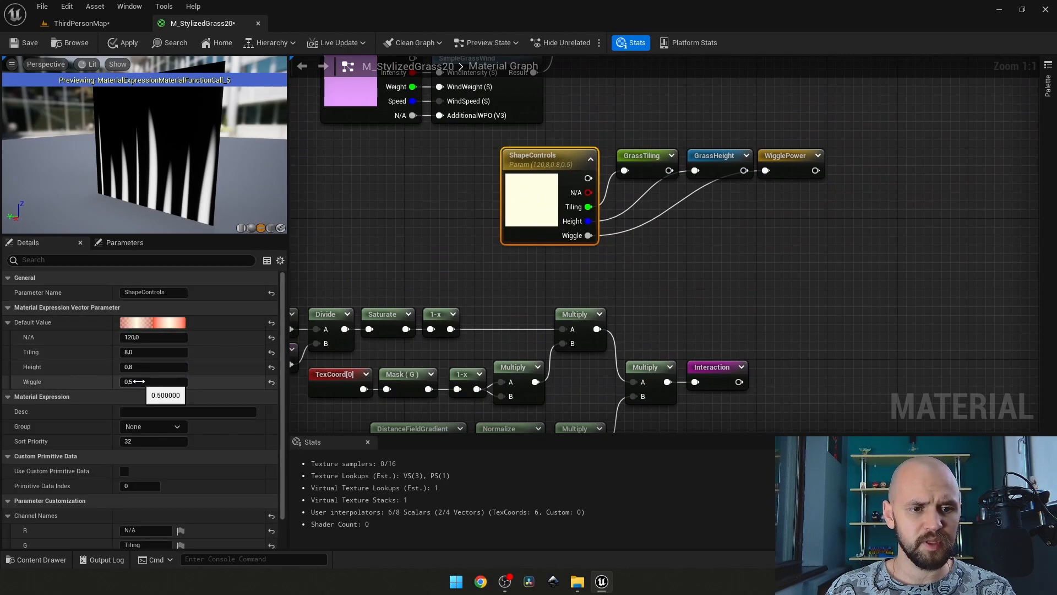
click(140, 382)
text(2)
key(Return)
text(4)
key(Return)
drag(184, 211, 212, 204)
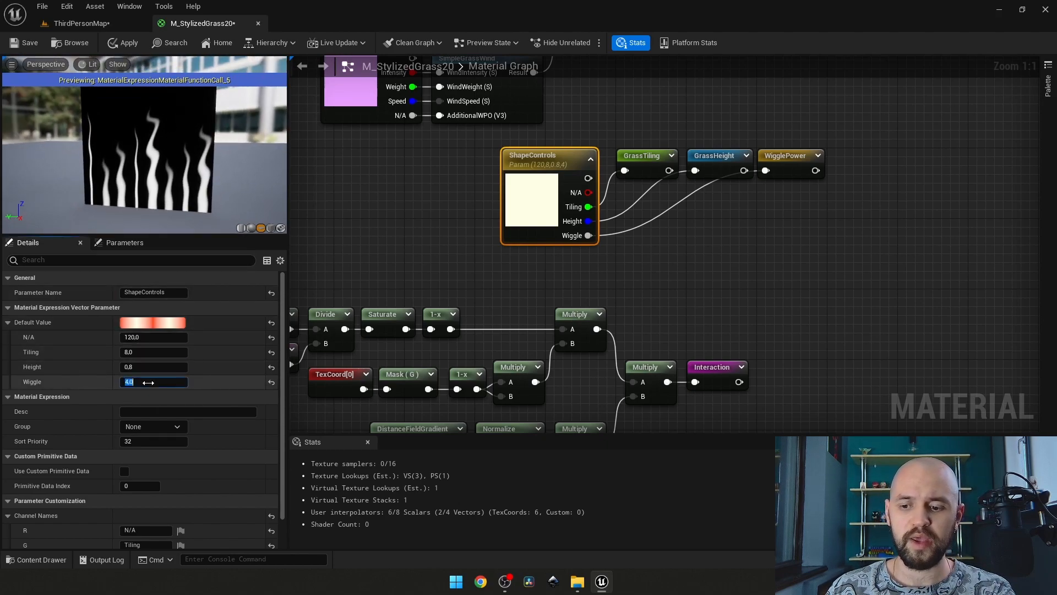
Step: Try Wiggle values of 0.5, 1 and 2 on ShapeControls, and finally set Wiggle to 1
click(150, 382)
text(.5)
key(Return)
text(1)
key(Return)
text(2)
key(Return)
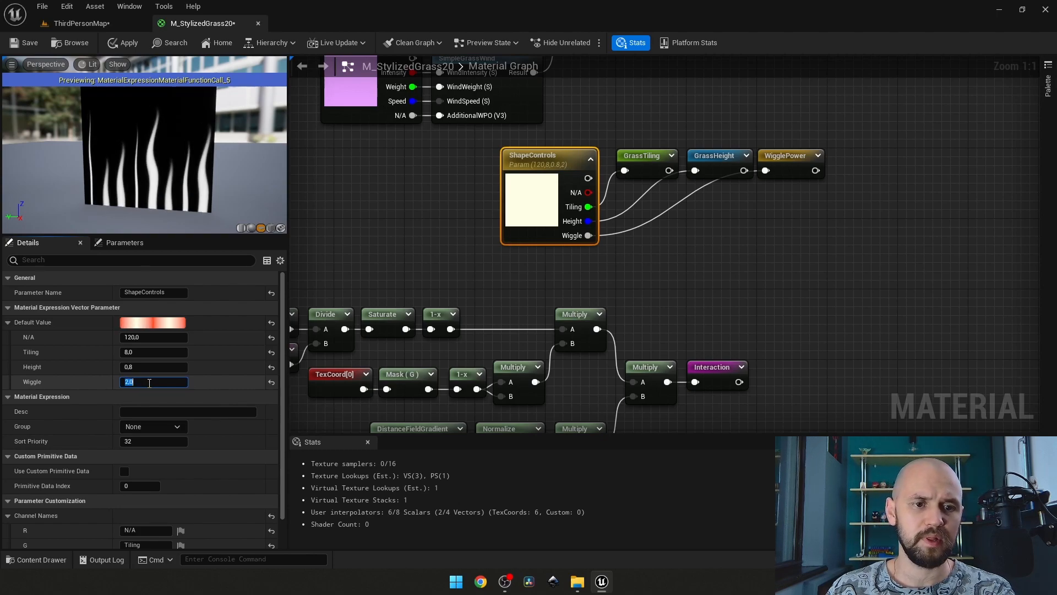
text(1)
key(Return)
Step: Examine the Wiggle network with Time, Multiply(,0.2) and Add feeding the Sine, and its blades in the preview
right_drag(918, 259, 130, 2)
right_drag(608, 314, 645, 246)
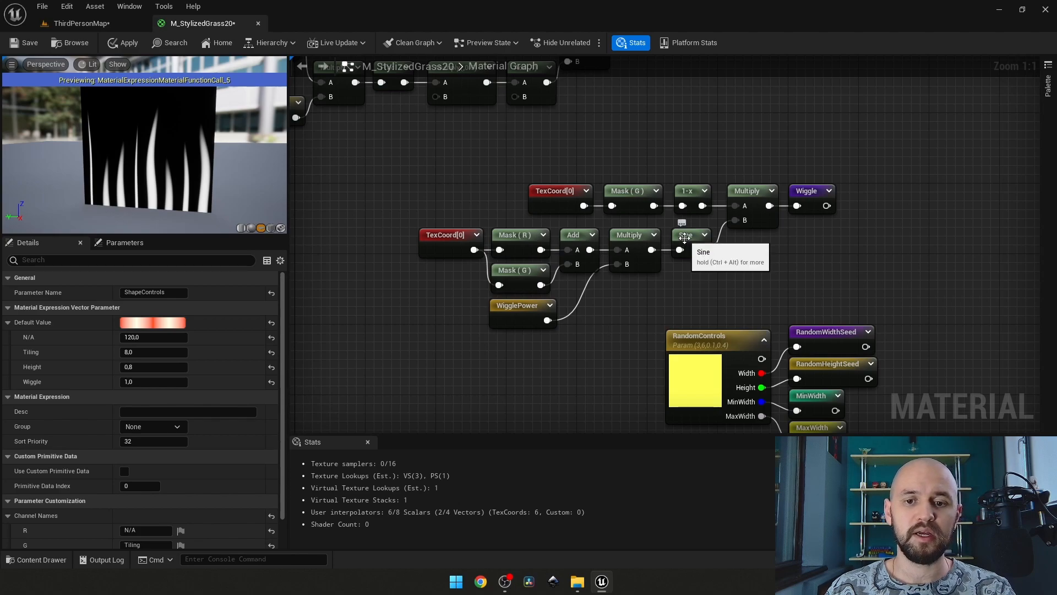
click(634, 312)
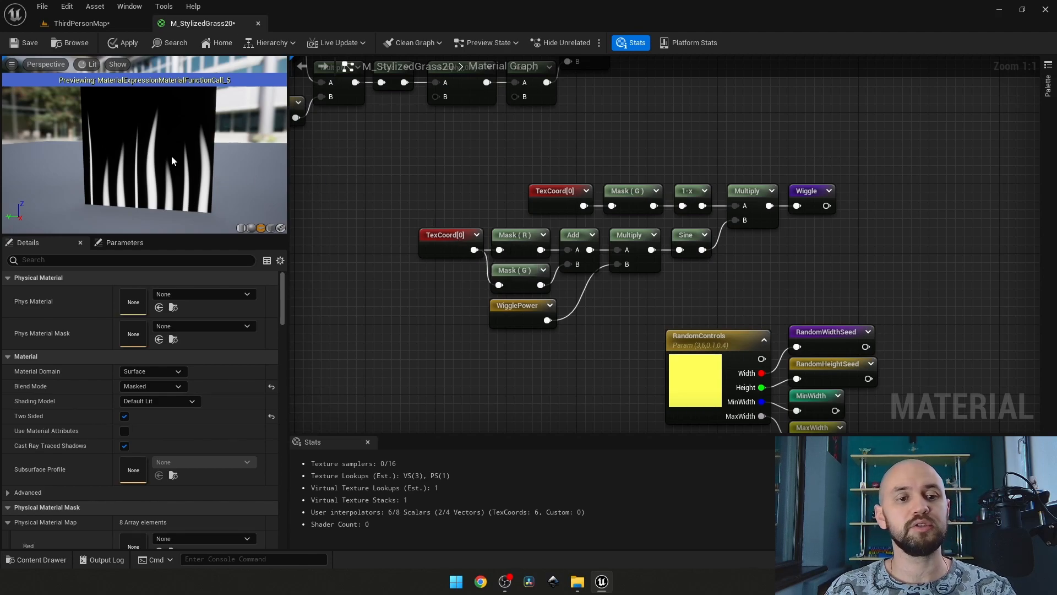
right_drag(422, 185, 489, 197)
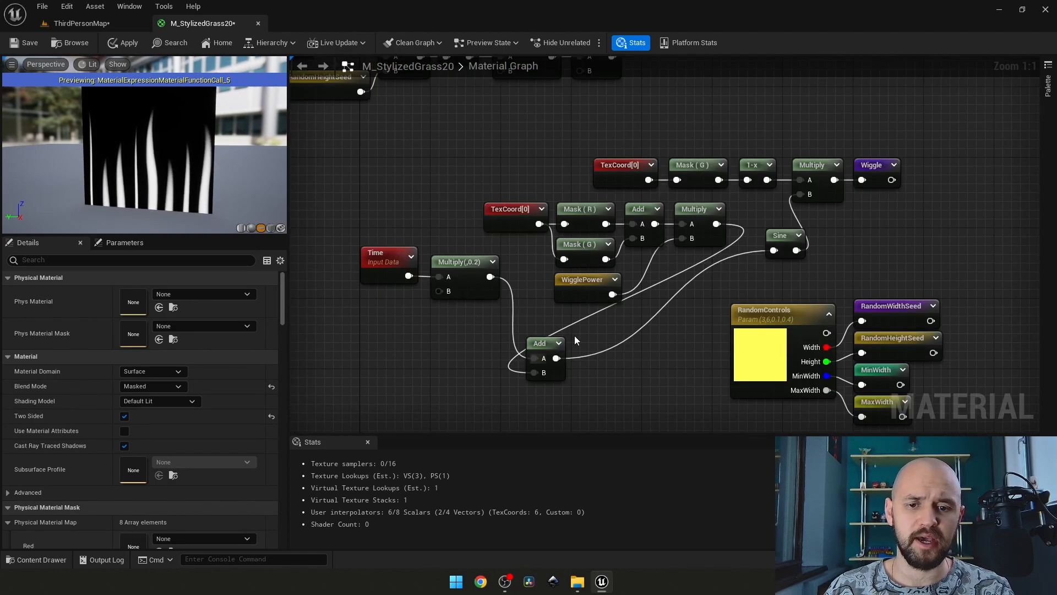
drag(189, 170, 190, 193)
right_drag(189, 192, 190, 171)
mouse_move(177, 113)
right_down()
mouse_move(176, 90)
mouse_move(177, 108)
right_up()
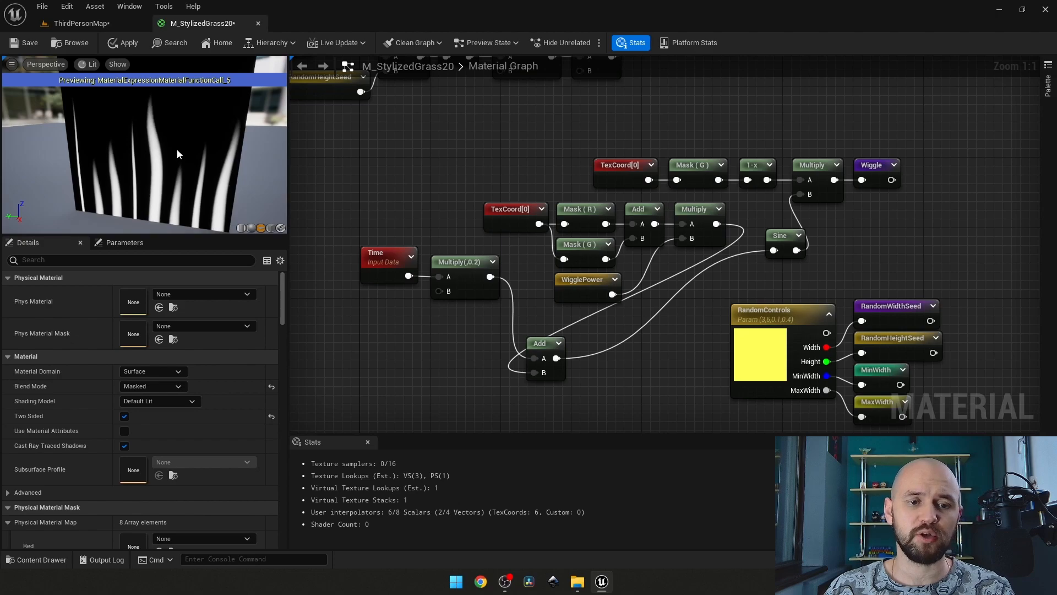
scroll(417, 194, down, 1)
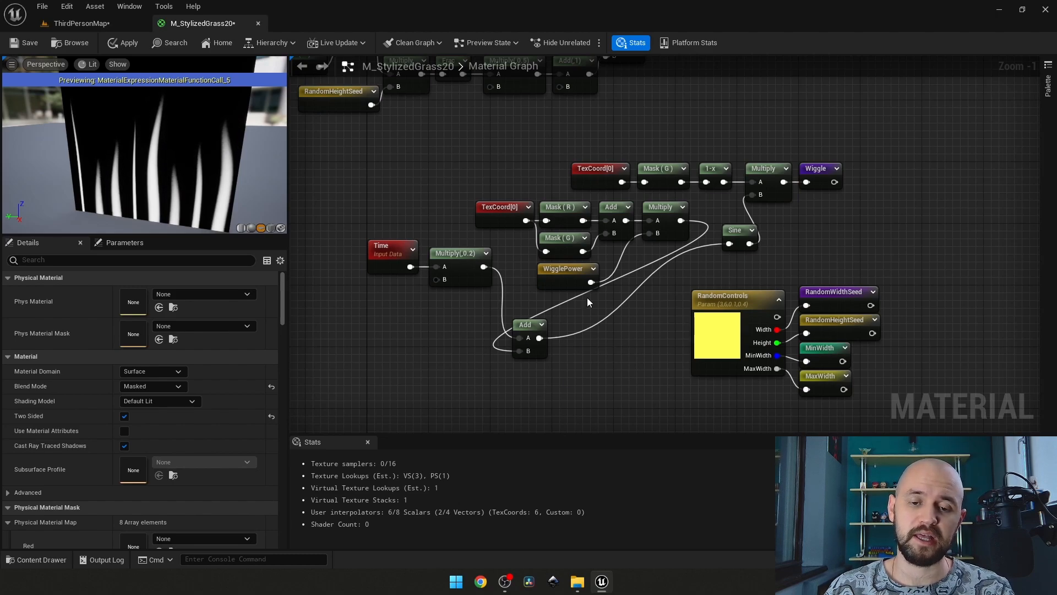
Step: Examine the grass around the ramp in the ThirdPersonMap level, and return to the M_StylizedGrass20 material
click(122, 24)
key(s)
right_drag(523, 316, 571, 325)
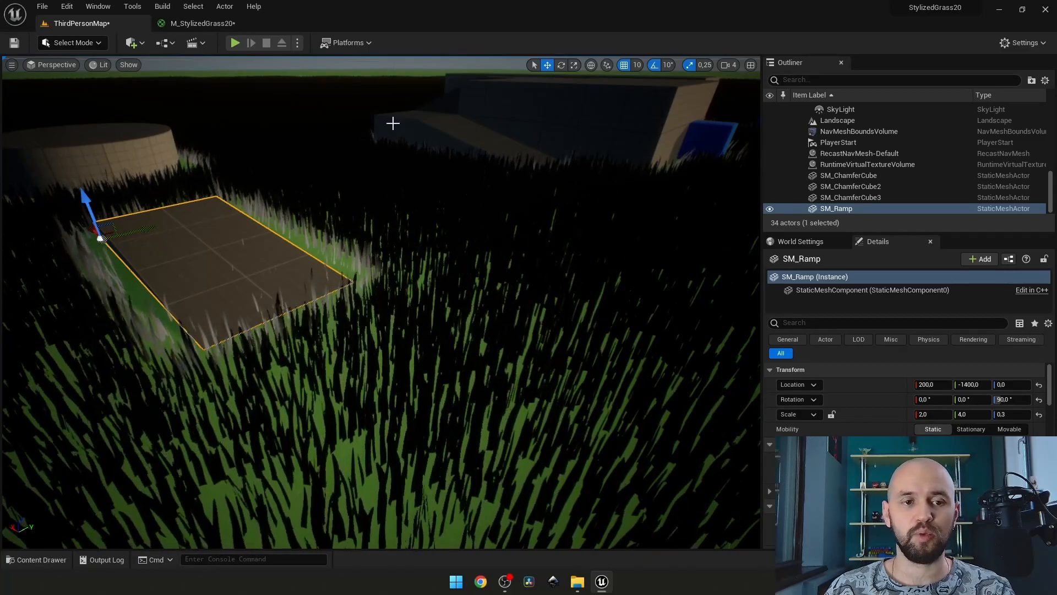
click(213, 23)
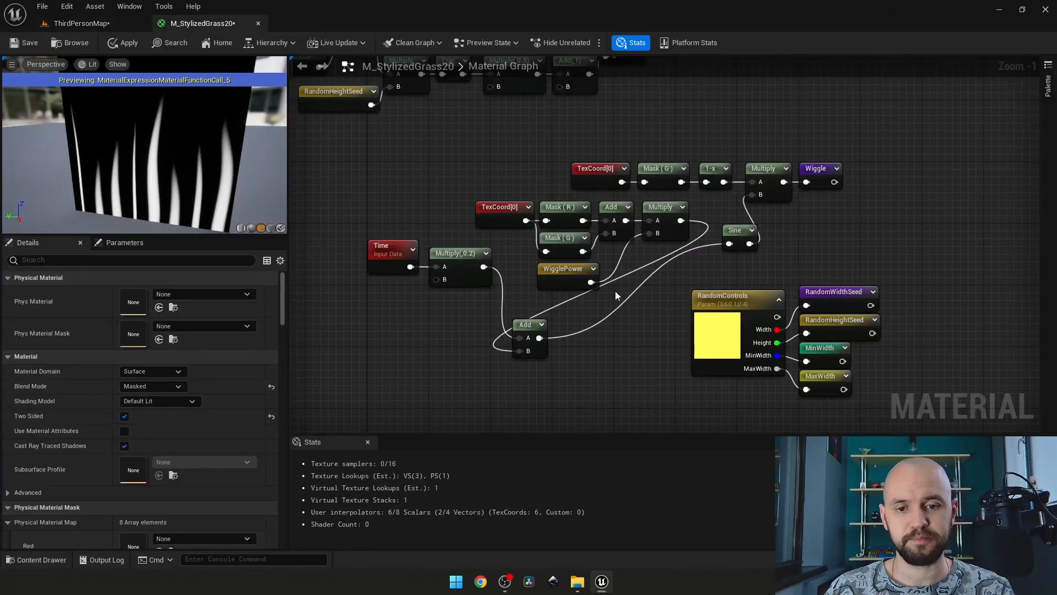
Step: Highlight the Wiggle, 0 and Append nodes and the GrassUV output they feed, and clear the selection
right_drag(671, 94, 804, 332)
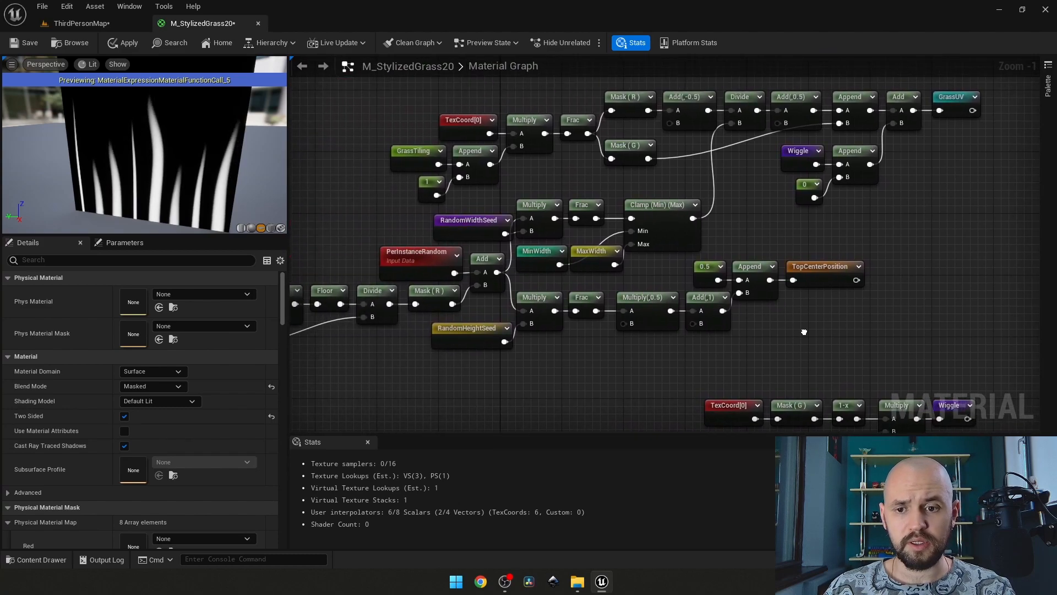
scroll(803, 332, up, 1)
right_drag(812, 332, 805, 315)
drag(781, 325, 652, 266)
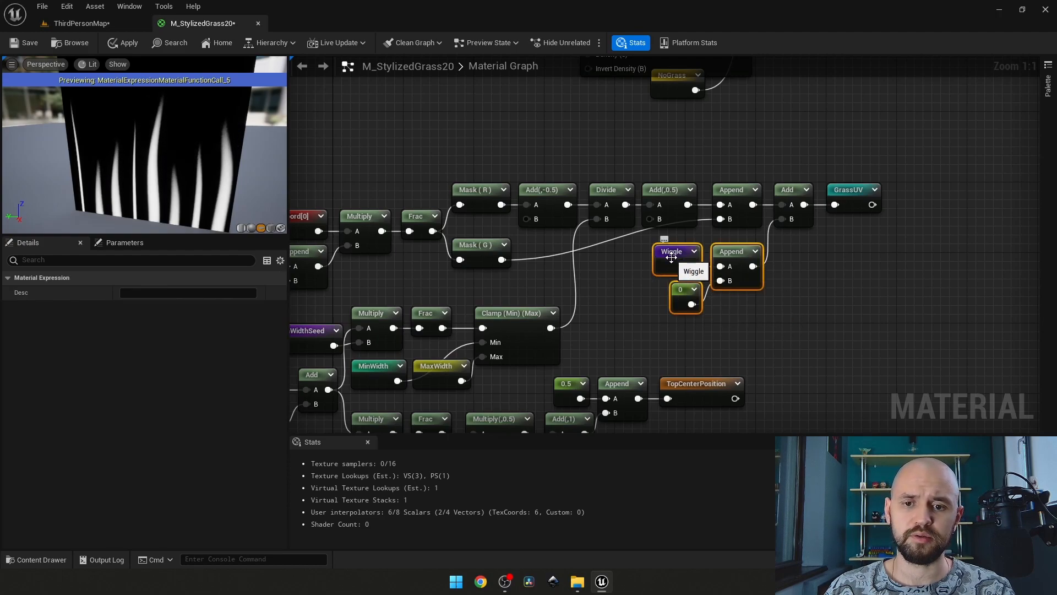
right_drag(646, 298, 739, 283)
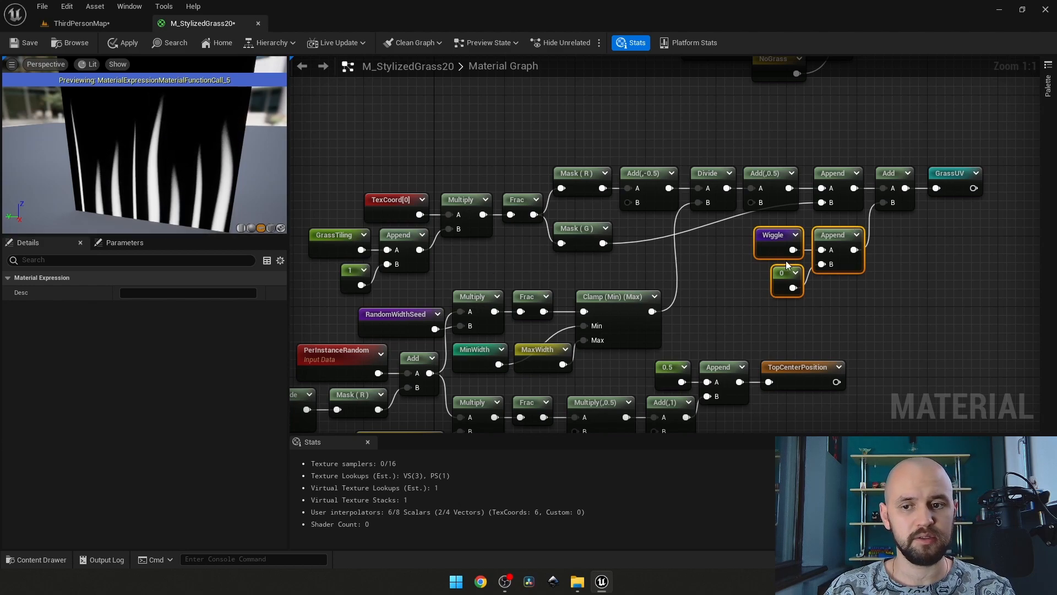
click(970, 219)
drag(970, 214, 952, 186)
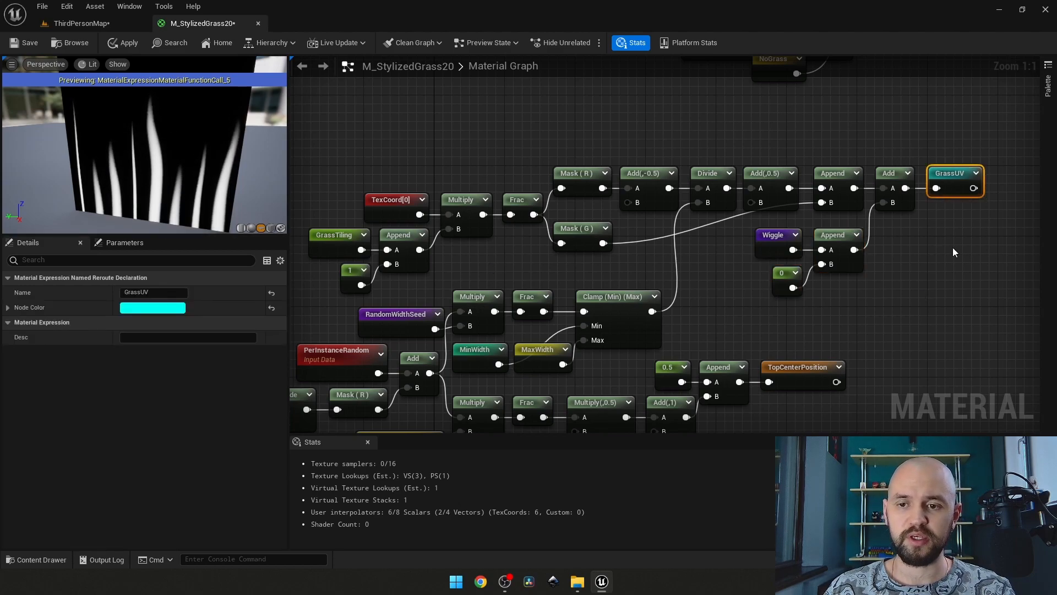
click(953, 249)
Step: Disconnect TopCenterPosition from the RadialGradientExponential's CenterPosition, inspect the blades, and undo the disconnection
scroll(953, 250, down, 1)
right_drag(918, 265, 782, 468)
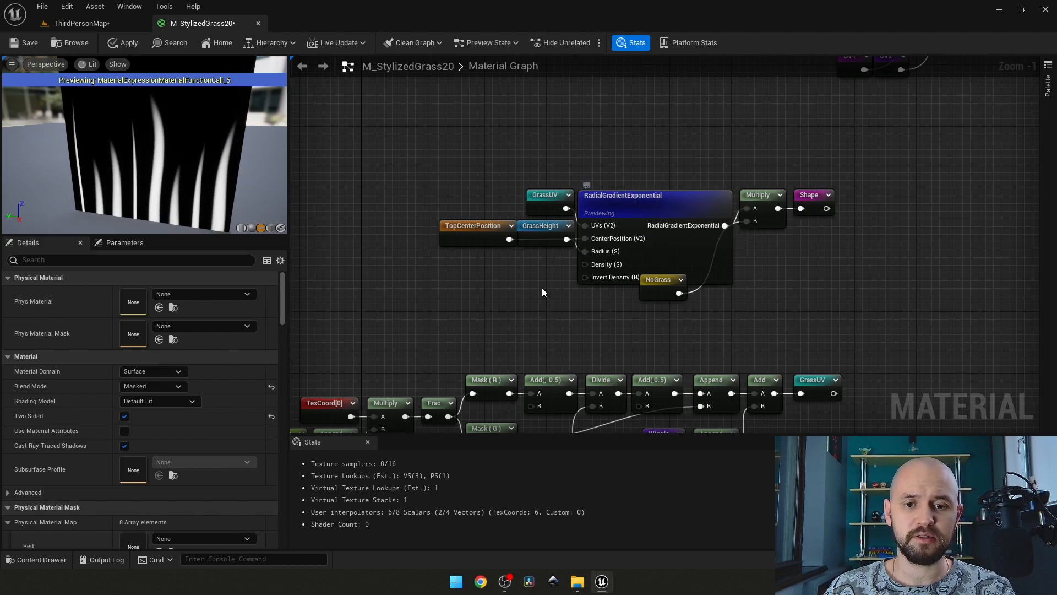
right_drag(539, 292, 549, 232)
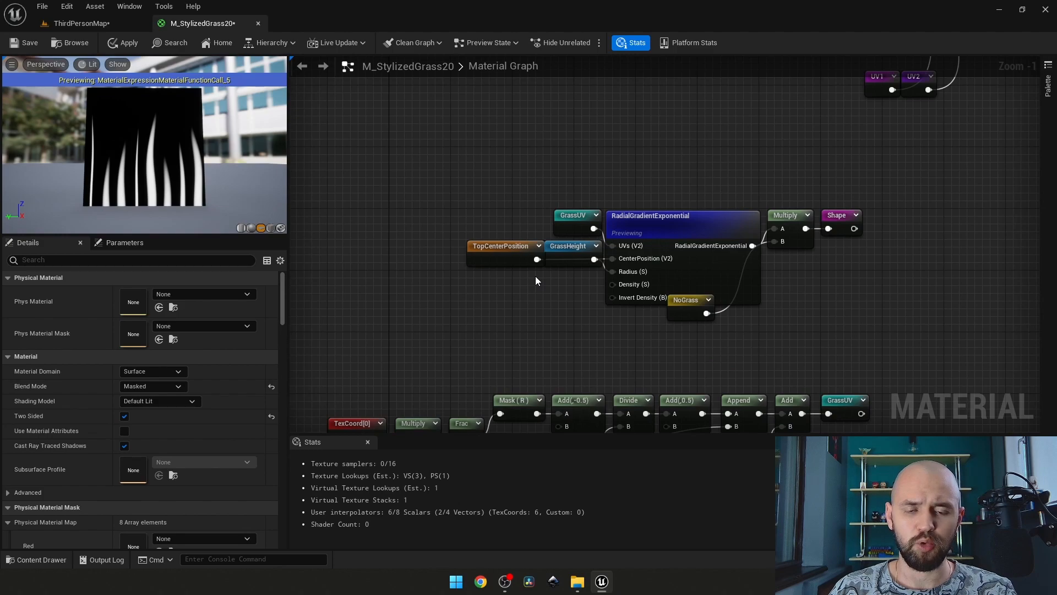
alt+click(535, 261)
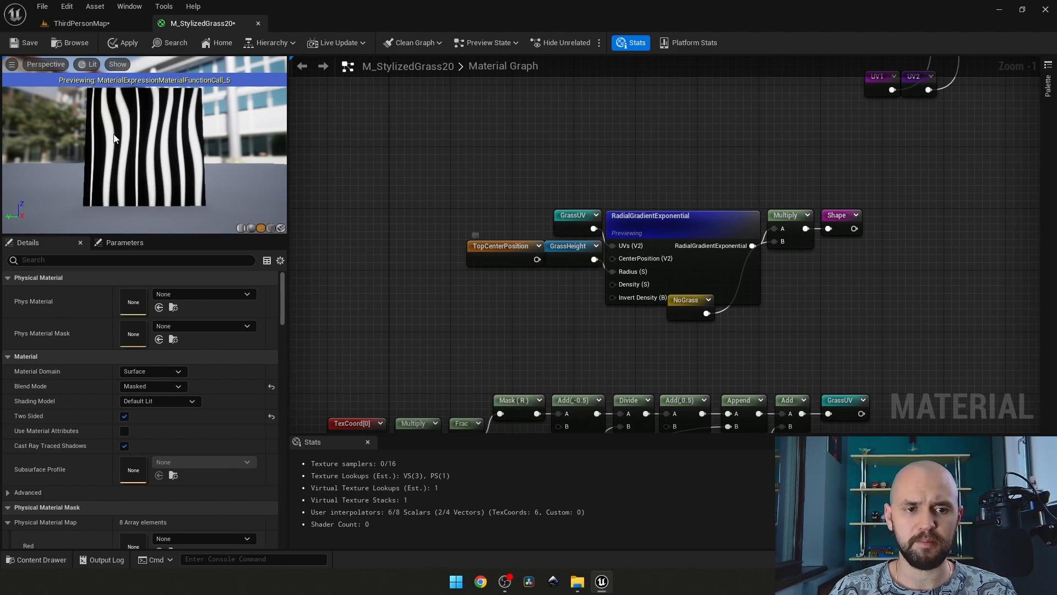
drag(133, 161, 116, 181)
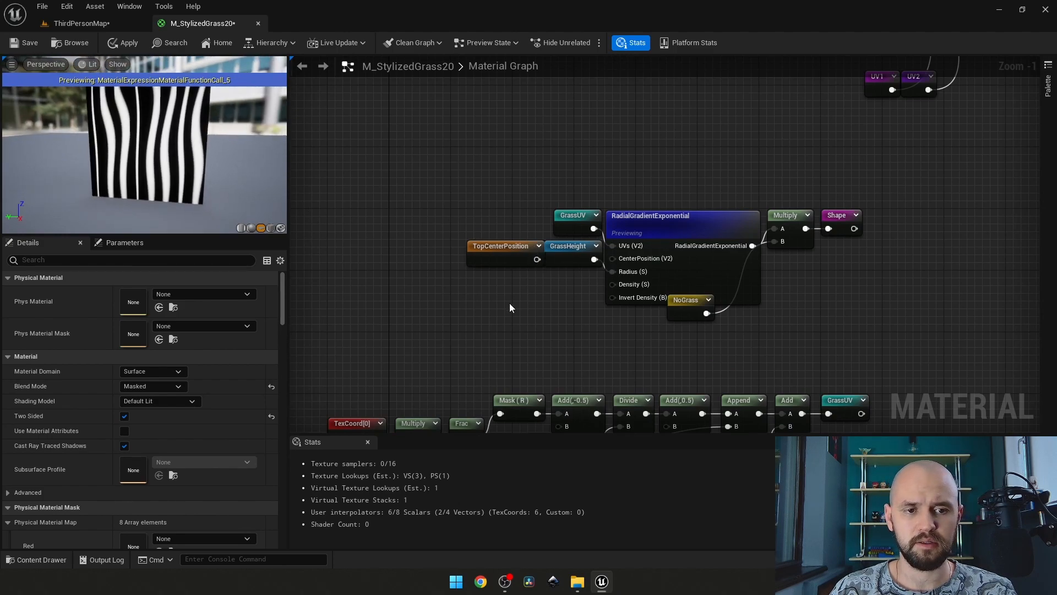
key(ctrl+z)
Step: Highlight the RandomHeightSeed branch through Multiply, Frac, Multiply(,0.5), Add(,1) and Append that builds TopCenterPosition
right_drag(473, 330, 510, 149)
right_drag(497, 412, 593, 219)
drag(816, 279, 537, 228)
right_drag(533, 269, 677, 283)
scroll(659, 250, up, 1)
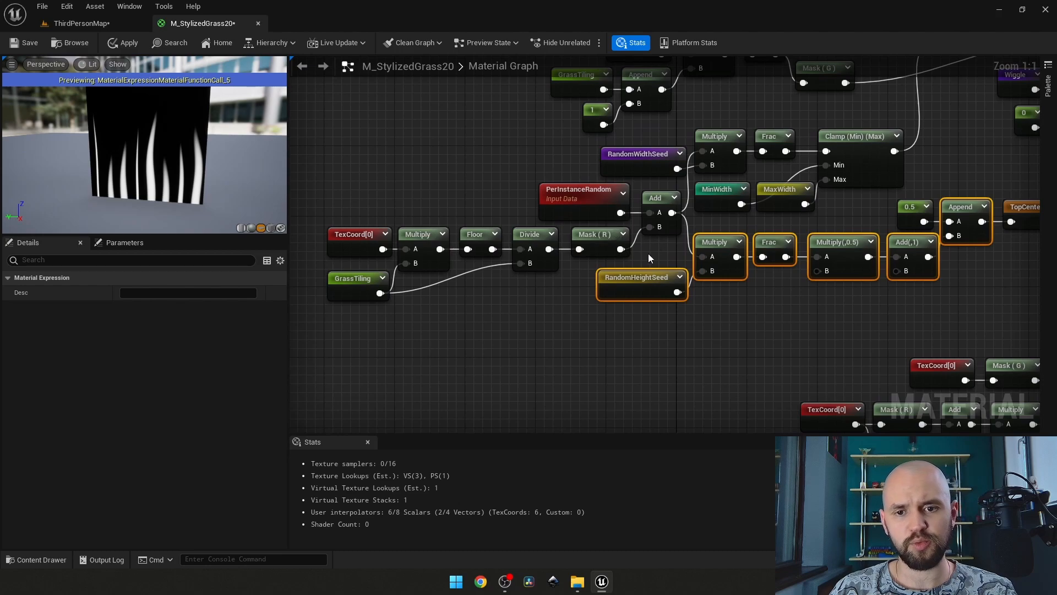
Step: Highlight the TexCoord and GrassTiling chain up to Mask (R), then RandomHeightSeed, and examine the RandomControls parameter feeding it
drag(587, 273, 337, 241)
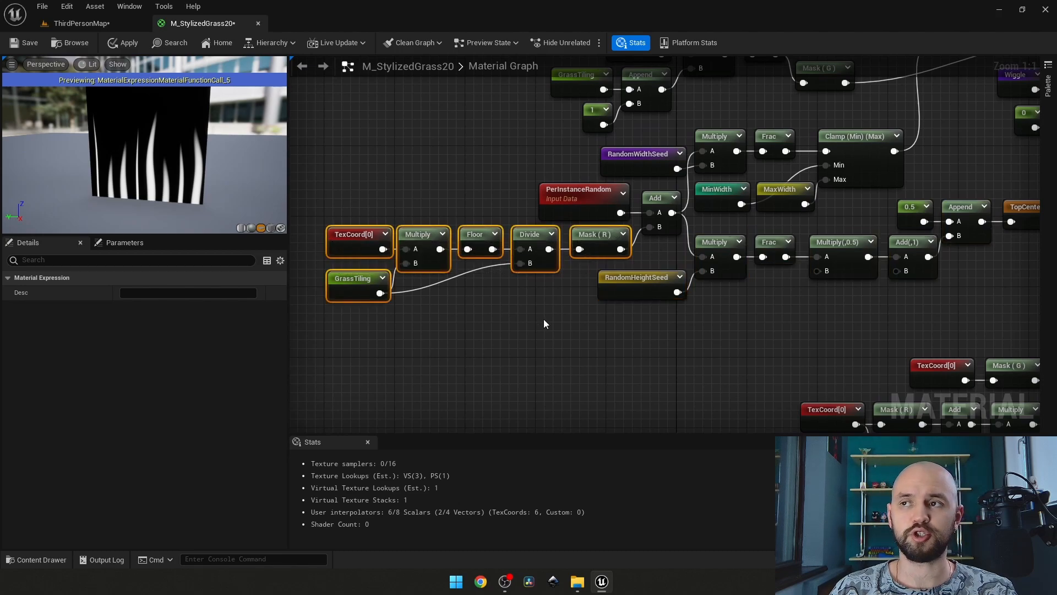
right_drag(626, 328, 474, 335)
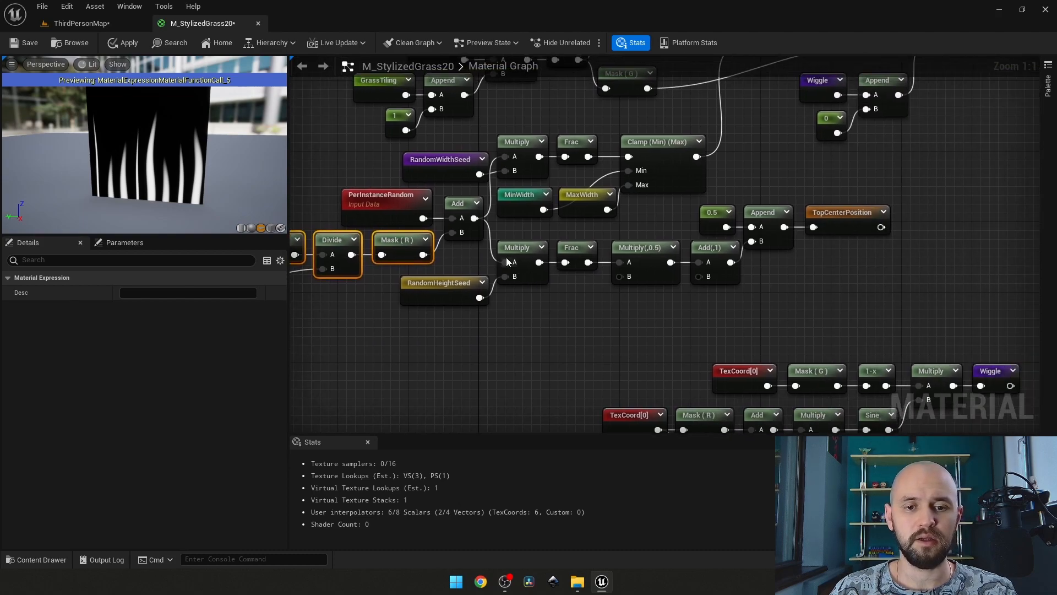
click(458, 292)
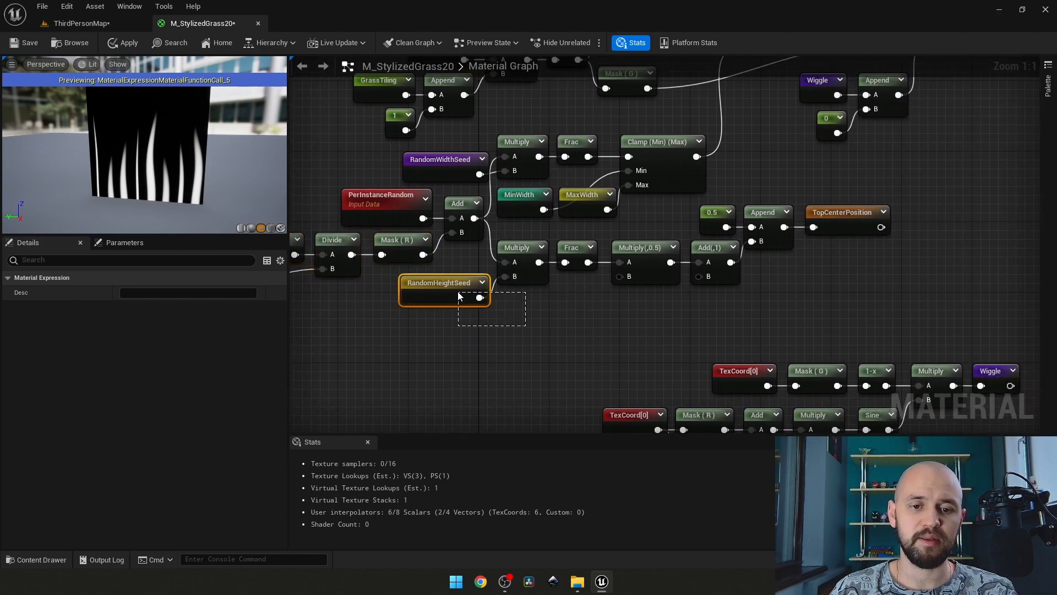
click(565, 313)
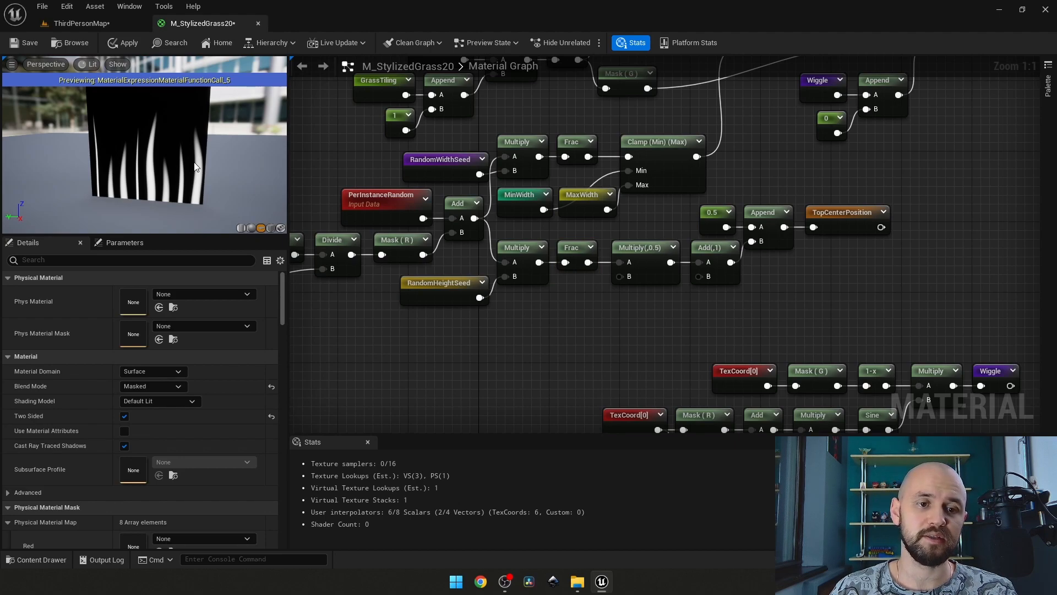
right_drag(605, 305, 388, 46)
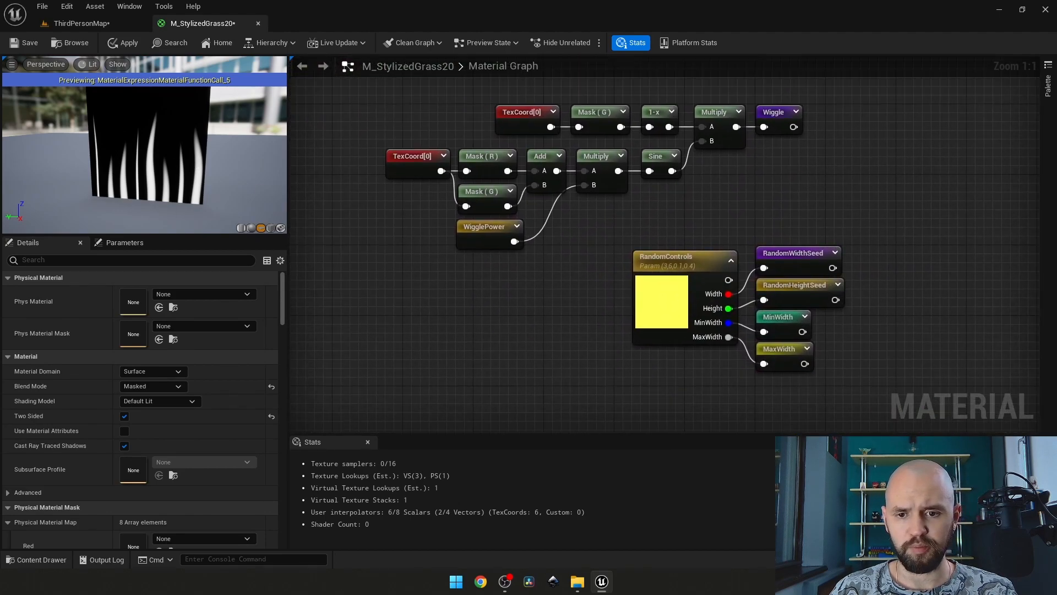
Step: Try values including 2, 4, 5, 8 and 9 for the RandomControls parameter's Height, finishing at 3
click(716, 272)
click(164, 351)
text(2)
key(Return)
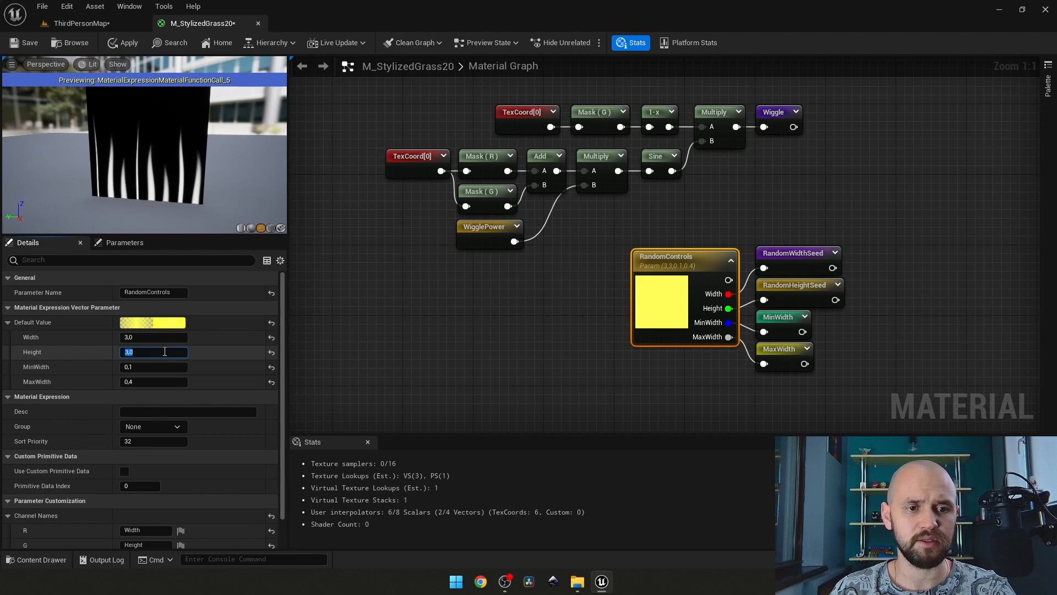
text(4)
key(Return)
text(5)
key(Return)
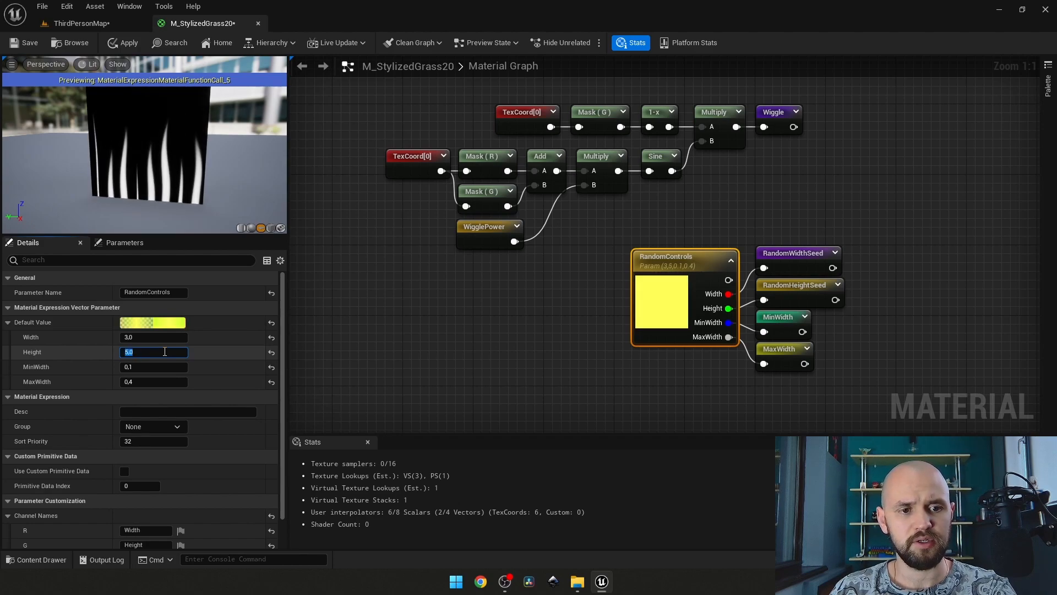
text(8)
key(Return)
text(9)
key(Return)
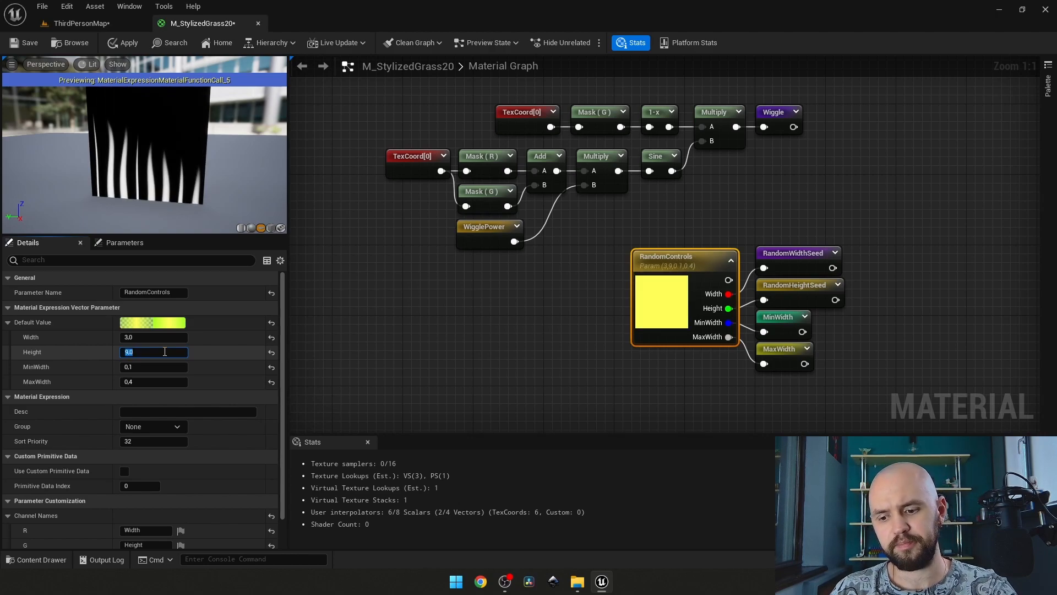
text(3)
key(Return)
Step: Highlight the Multiply(,0.5) and Add(,1) nodes feeding the TopCenterPosition Append, examine the previewed blades, and clear the selection
right_drag(360, 170, 702, 387)
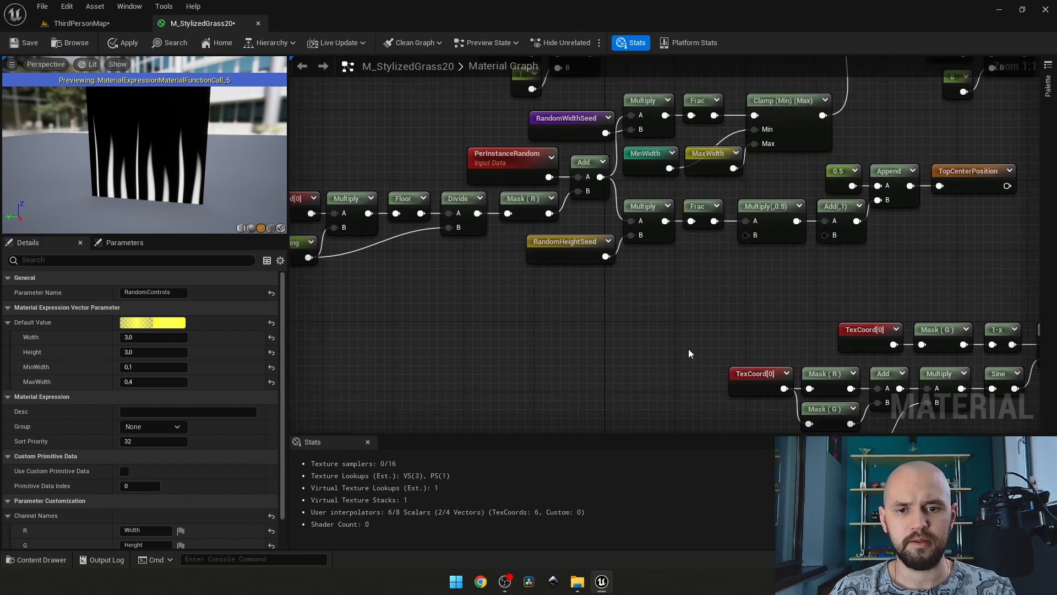
right_drag(763, 270, 452, 290)
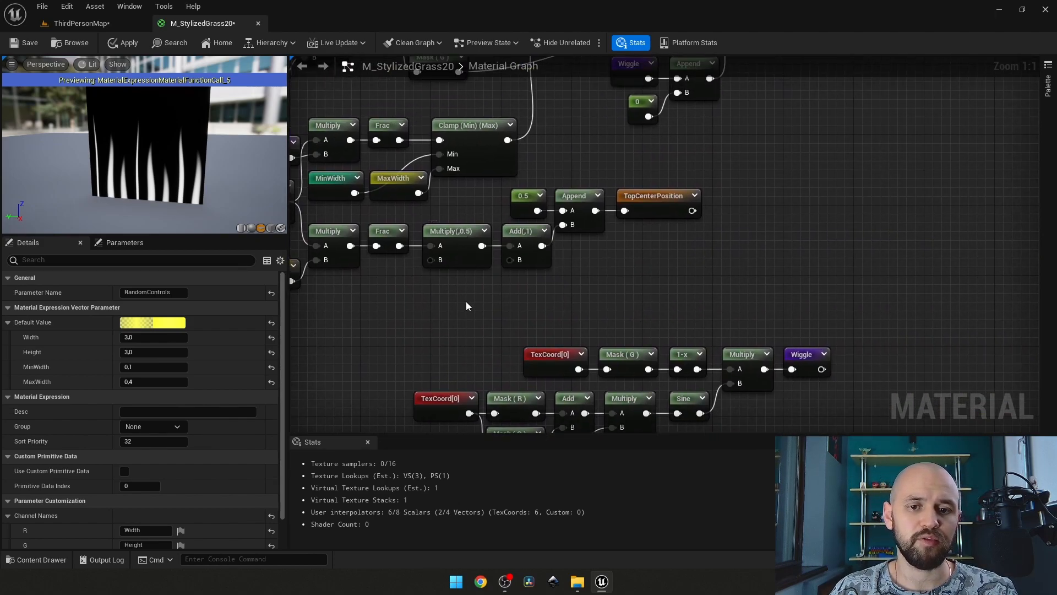
drag(538, 297, 438, 242)
right_drag(428, 301, 515, 325)
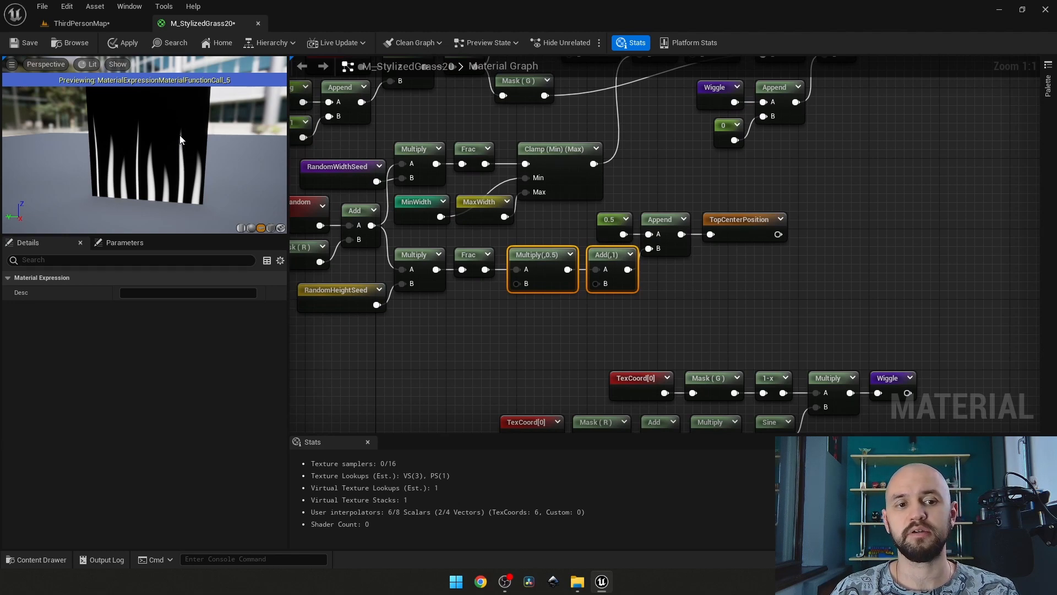
click(514, 340)
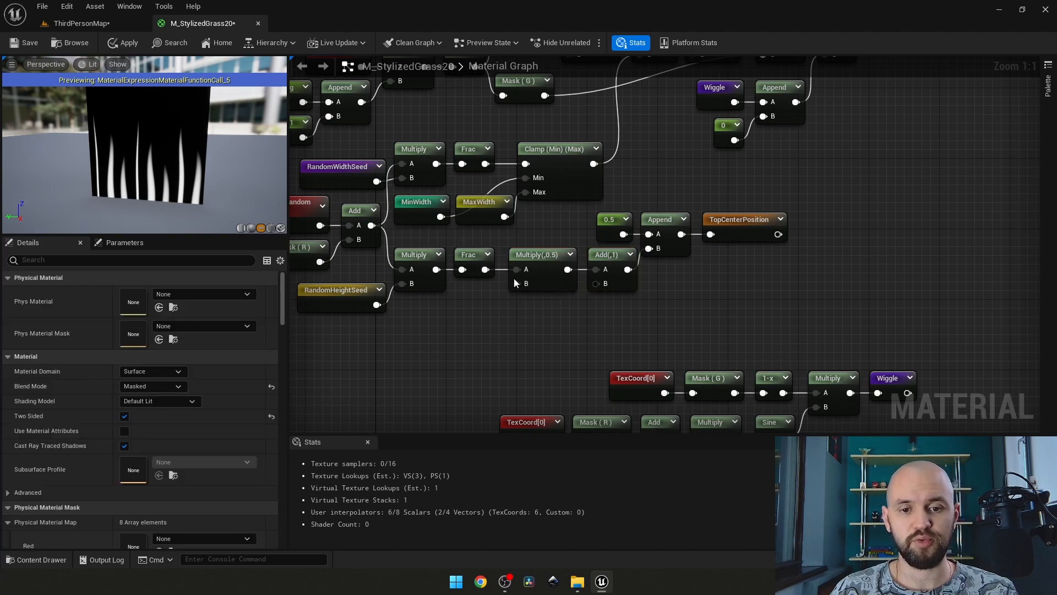
Step: Connect the RandomHeightSeed branch's Frac directly to the TopCenterPosition Append's B, inspect the blades, and reconnect Add(,1) to it
drag(485, 269, 649, 248)
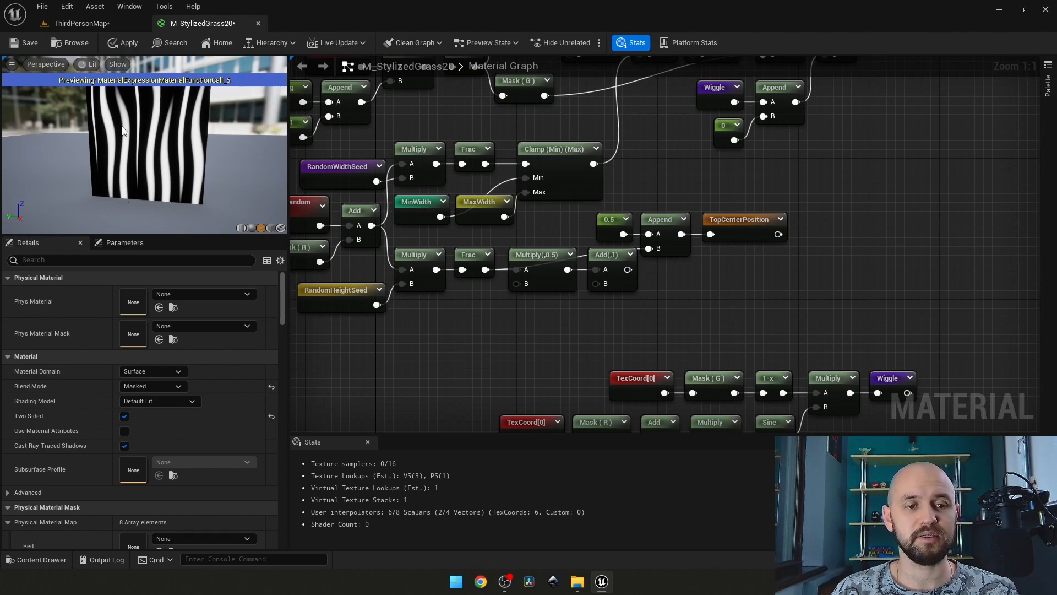
drag(628, 269, 649, 248)
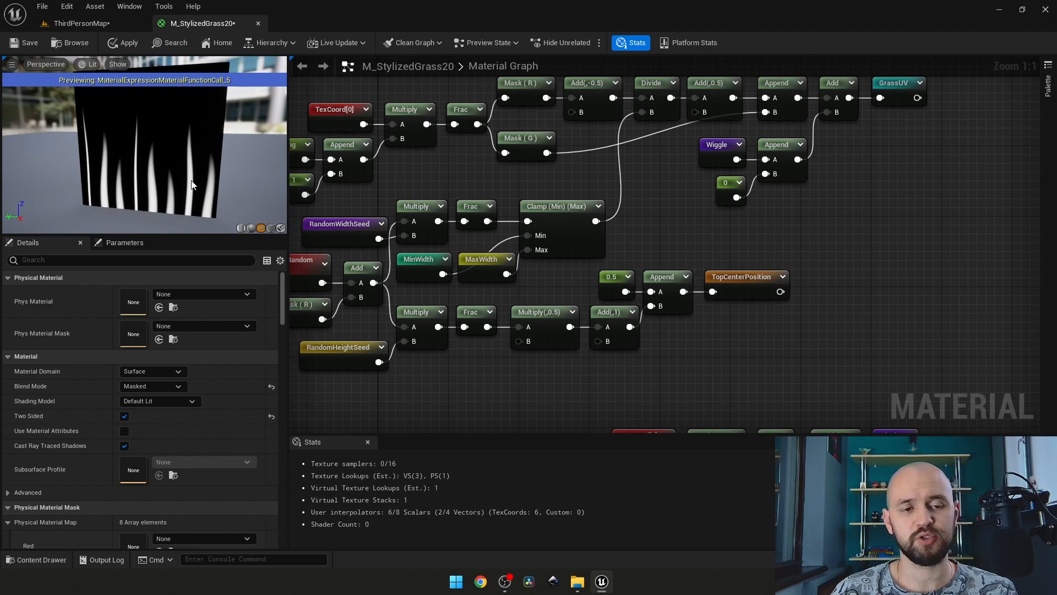
Step: Try 2 and 1 for the constant feeding the TopCenterPosition Append's A, inspect the blades, and restore it to 0.5
click(616, 277)
click(168, 293)
text(2)
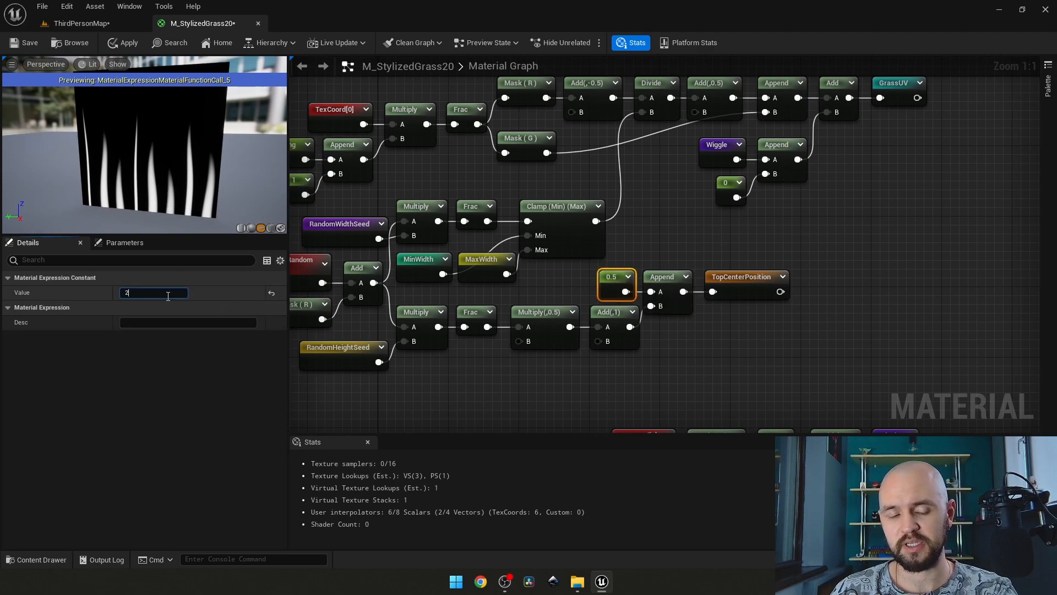
key(Return)
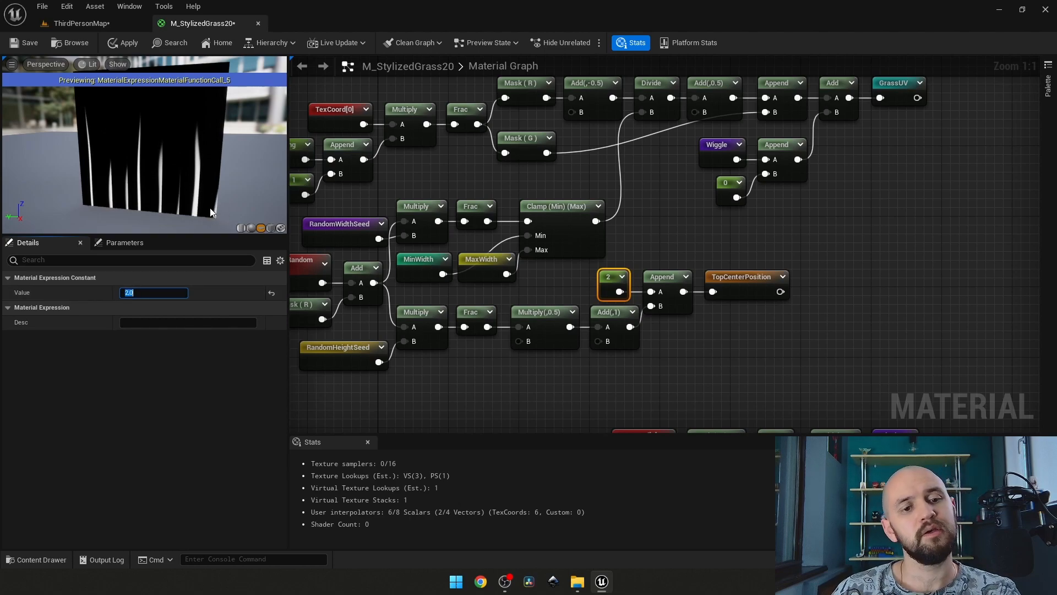
drag(211, 216, 214, 215)
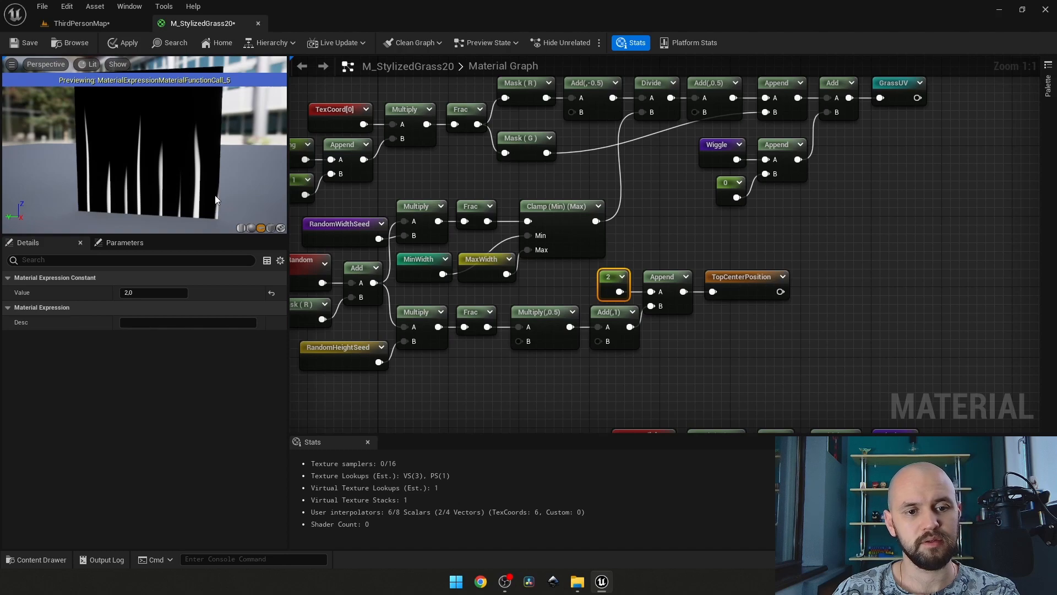
click(160, 294)
text(1)
key(Return)
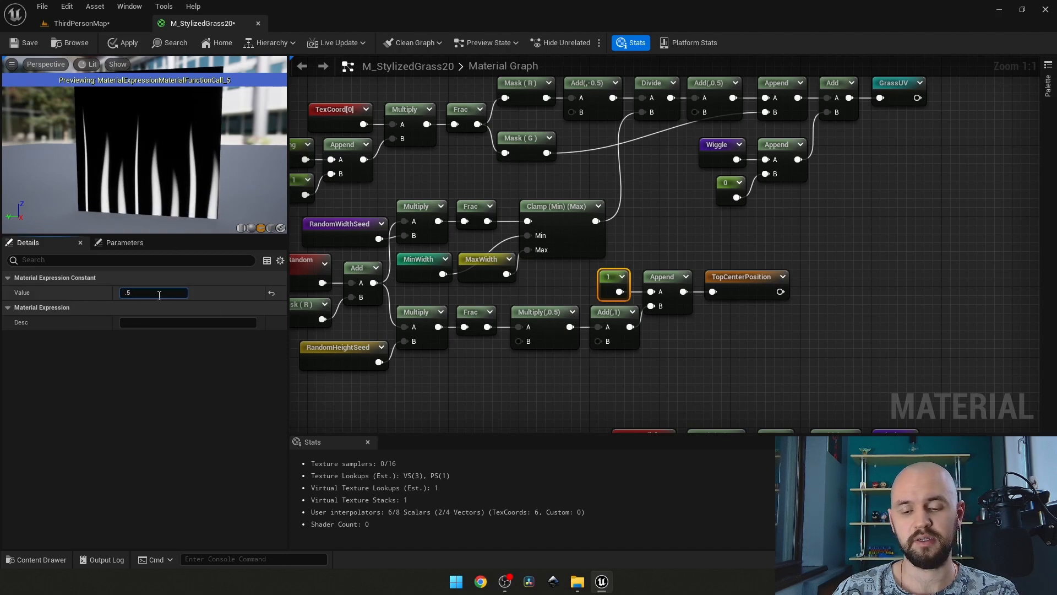
text(.5)
key(Return)
click(721, 252)
Step: Examine the random width and height branches, highlight RandomControls with its four outputs, and clear the selection
right_drag(708, 248, 899, 246)
scroll(696, 255, down, 1)
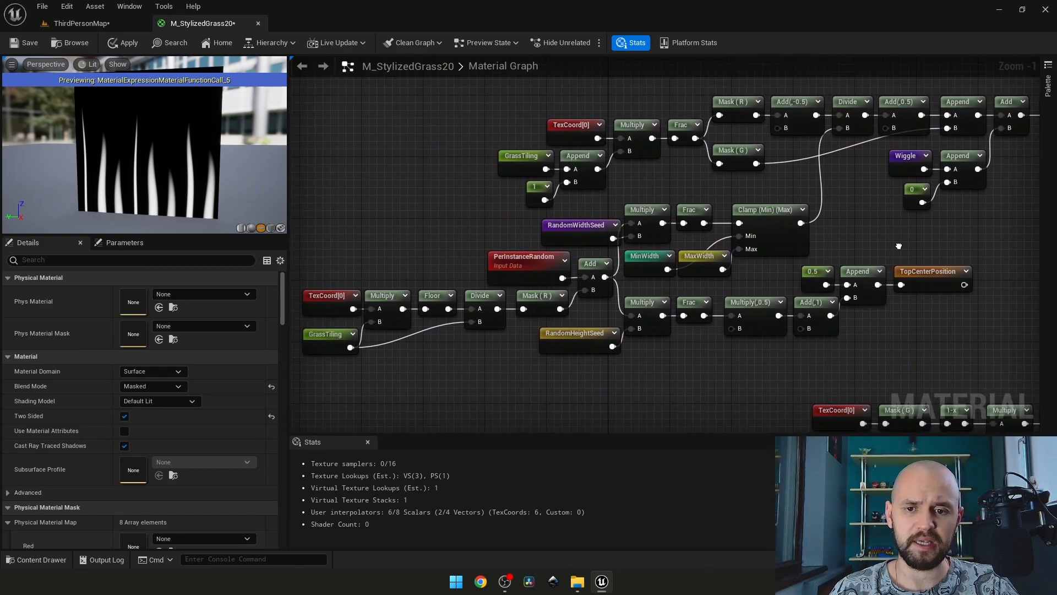
right_drag(626, 388, 584, 306)
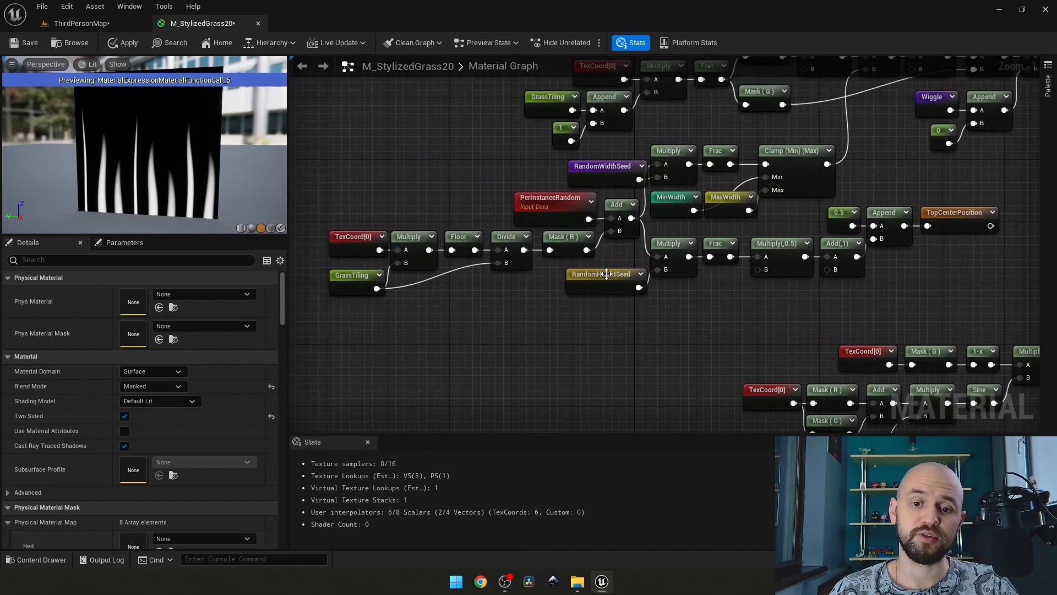
right_drag(735, 342, 427, 162)
drag(657, 267, 846, 396)
right_drag(454, 144, 772, 366)
click(549, 349)
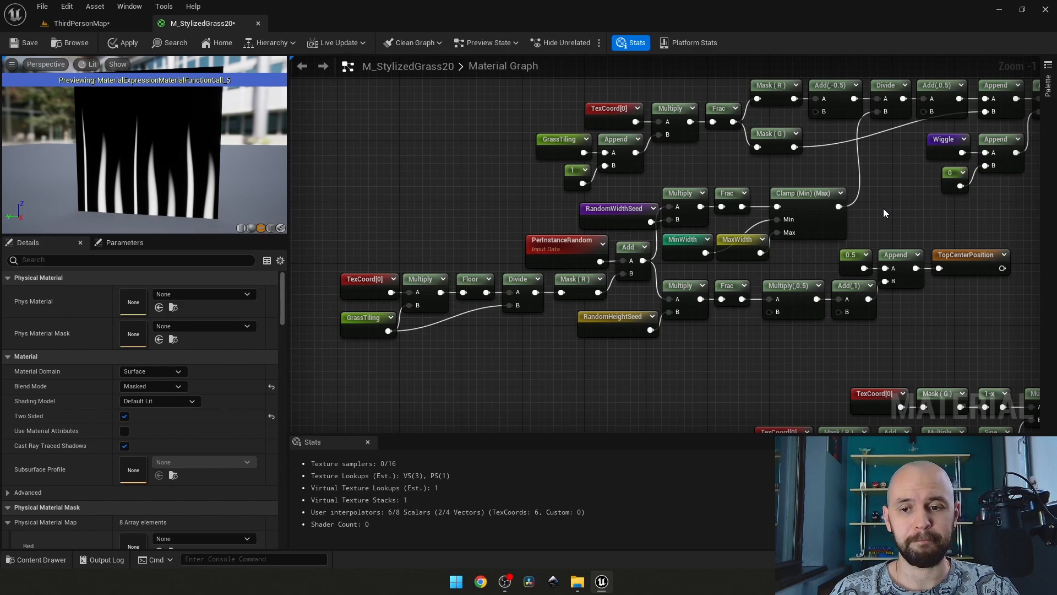
Step: Stop previewing the RadialGradientExponential node and clear the selection
right_drag(883, 209, 522, 535)
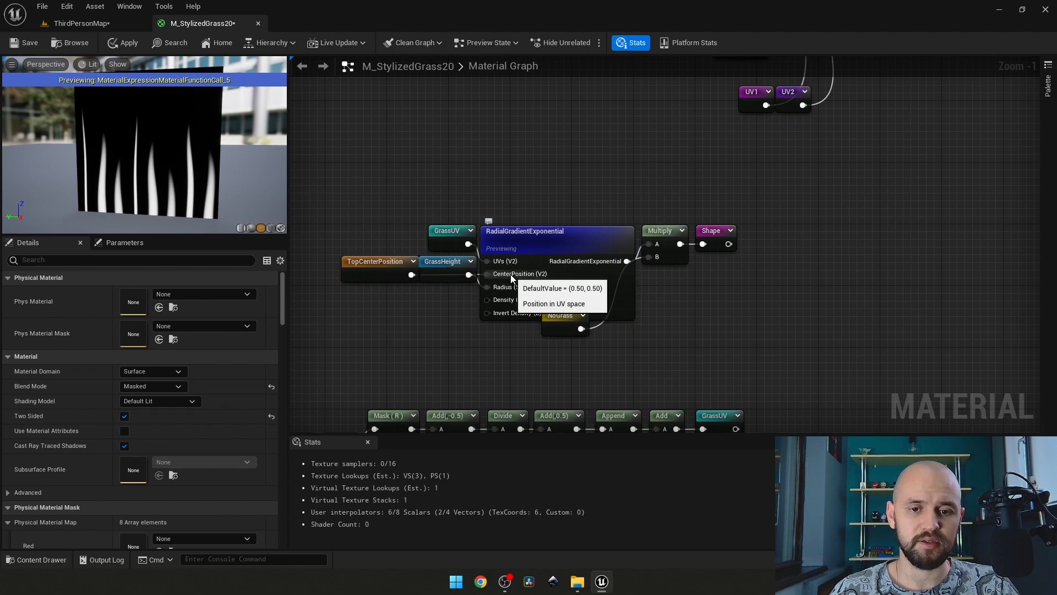
right_click(538, 236)
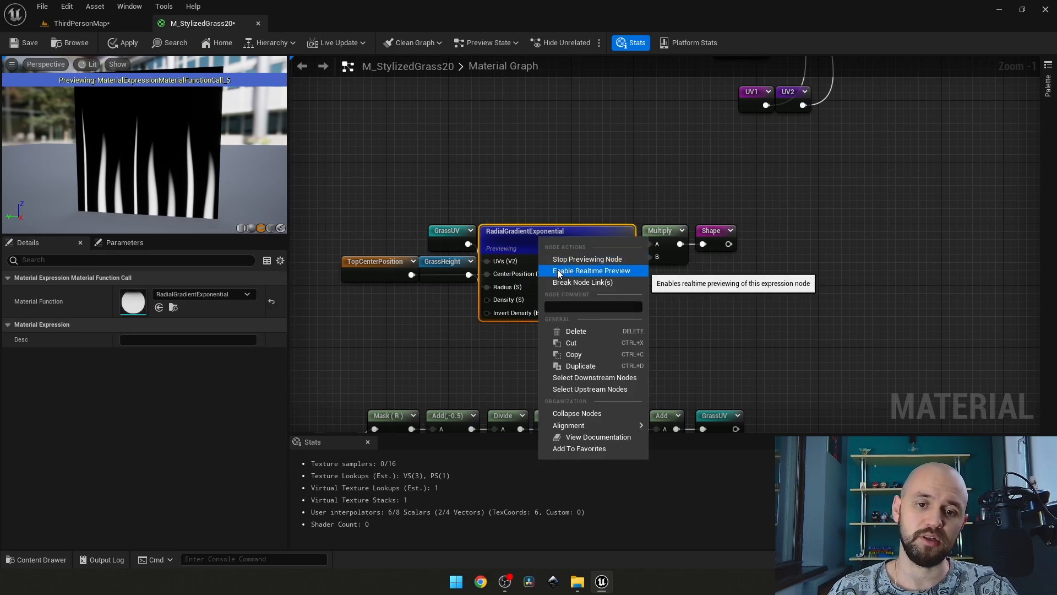
click(567, 259)
click(429, 195)
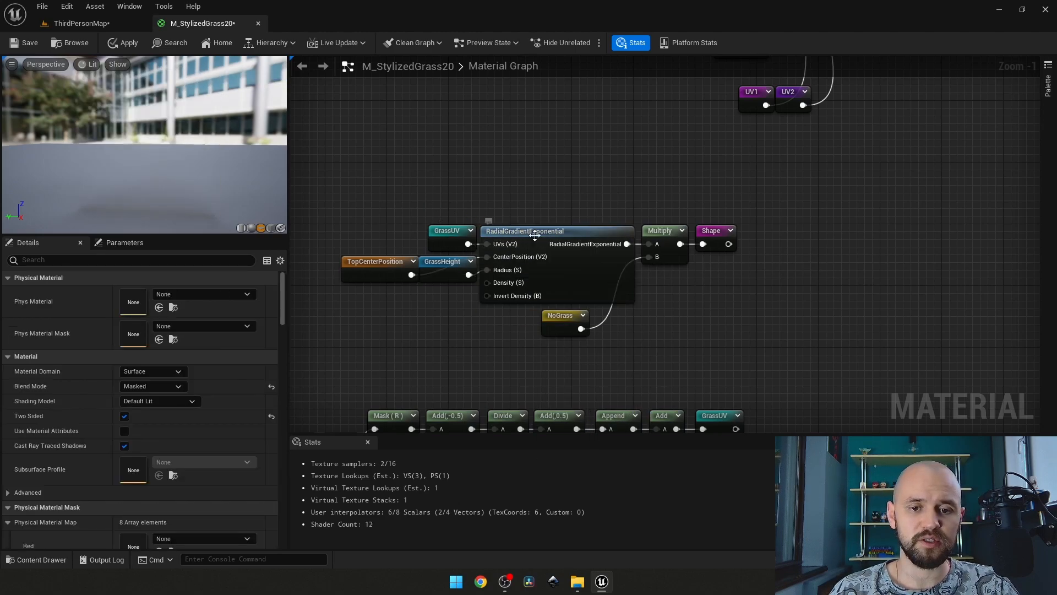
Step: Highlight the RadialGradientExponential network and its NoGrass input, examine the M_StylizedGrass20 output node, and clear the selection
drag(392, 202, 608, 348)
click(560, 322)
double_click(559, 322)
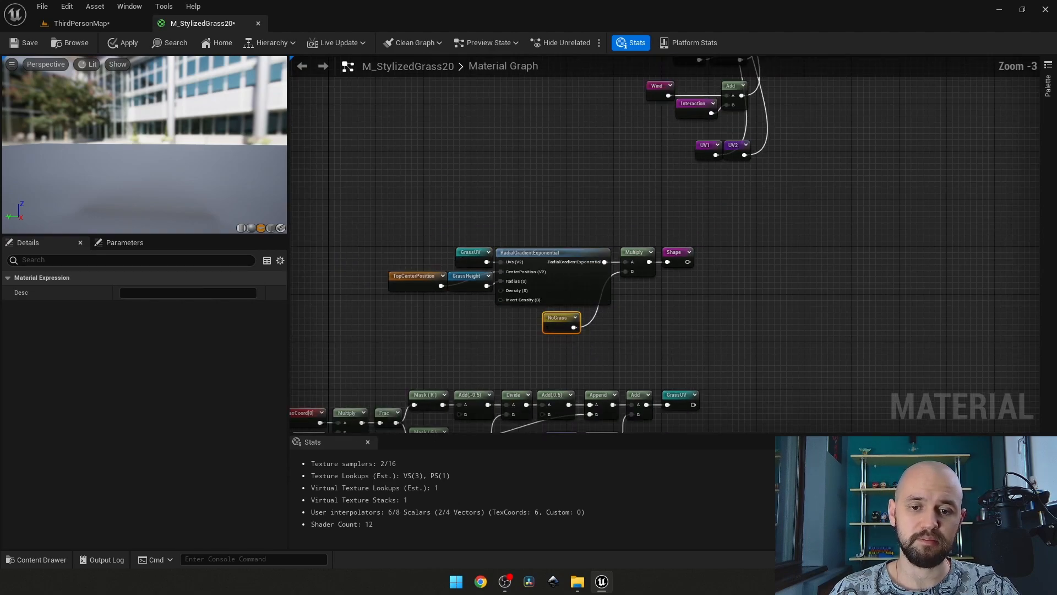
drag(680, 363, 523, 300)
right_drag(868, 267, 569, 428)
right_drag(505, 265, 695, 313)
drag(696, 270, 696, 270)
right_drag(655, 182, 485, 353)
click(451, 279)
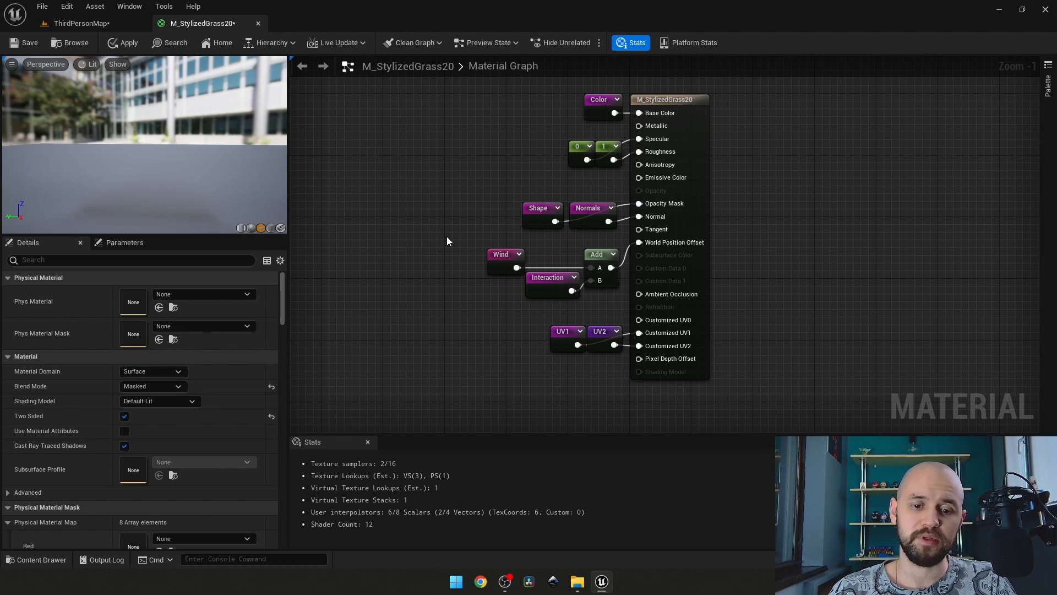
Step: Review the color mask, UV, normals and wind sections, and highlight ShapeControls with GrassTiling, GrassHeight and WigglePower
scroll(447, 236, down, 1)
right_drag(447, 236, 679, 180)
scroll(680, 305, up, 1)
right_drag(679, 305, 570, 98)
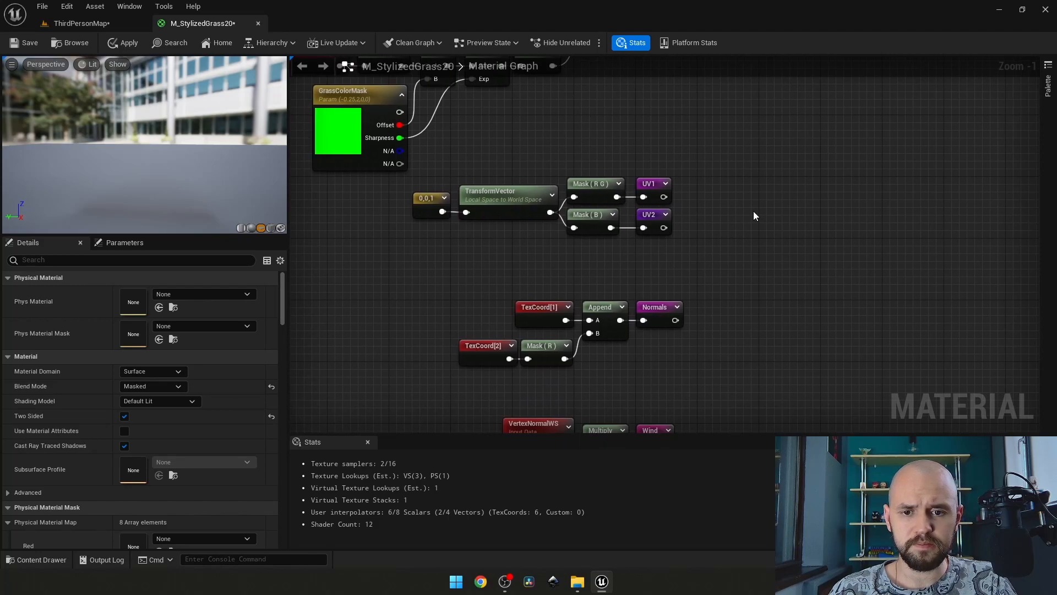
right_drag(753, 211, 861, 0)
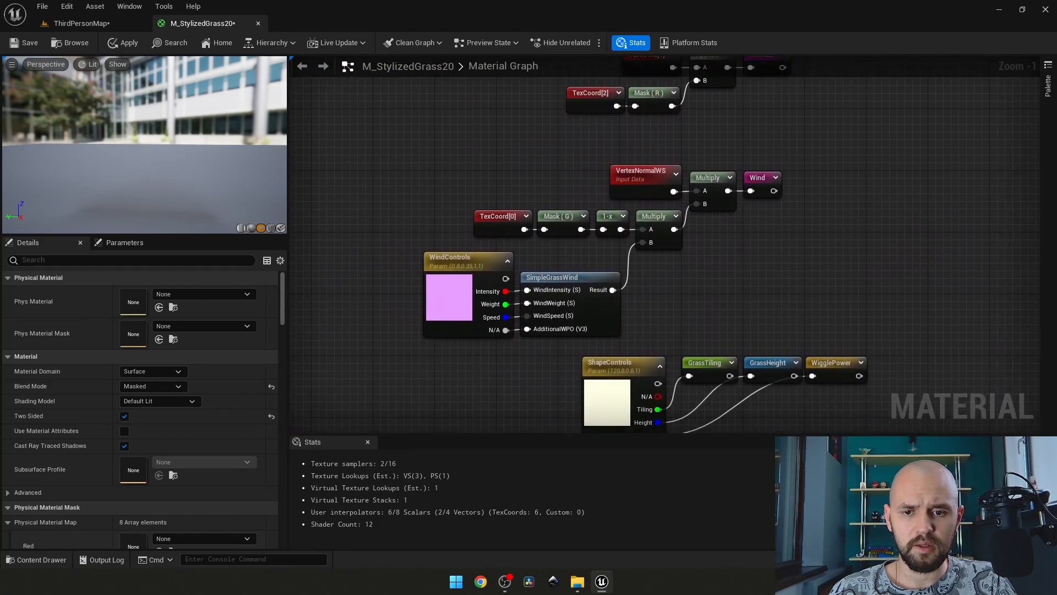
right_drag(947, 334, 911, 148)
drag(643, 260, 917, 144)
right_drag(917, 144, 956, 125)
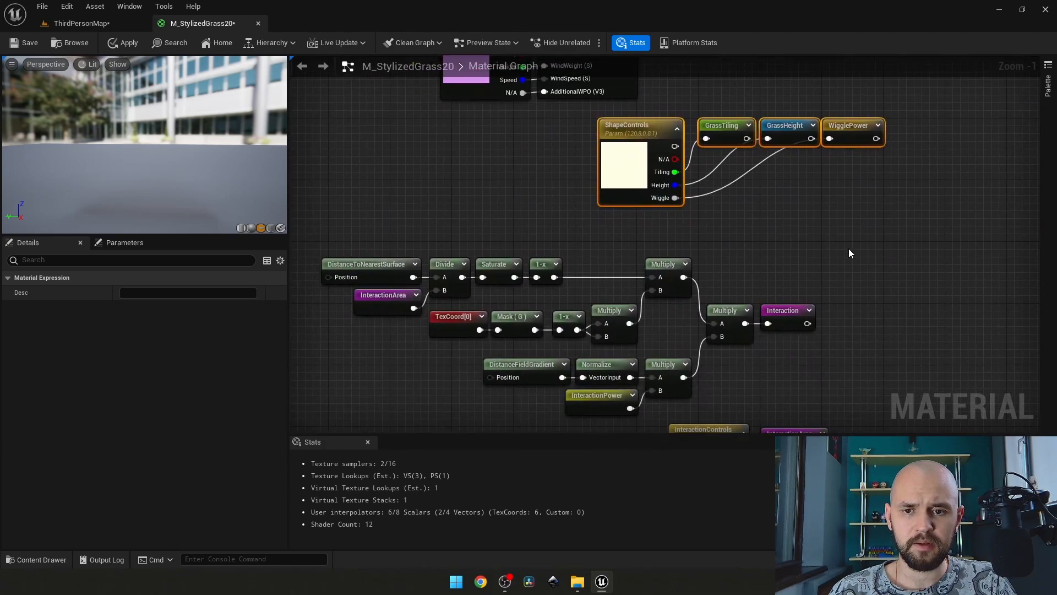
Step: Review the interaction section, highlight the DistanceToNearestSurface chain into NoGrass, and examine the GrassUV, TopCenterPosition, Wiggle and RandomControls sections
right_drag(849, 253, 849, 88)
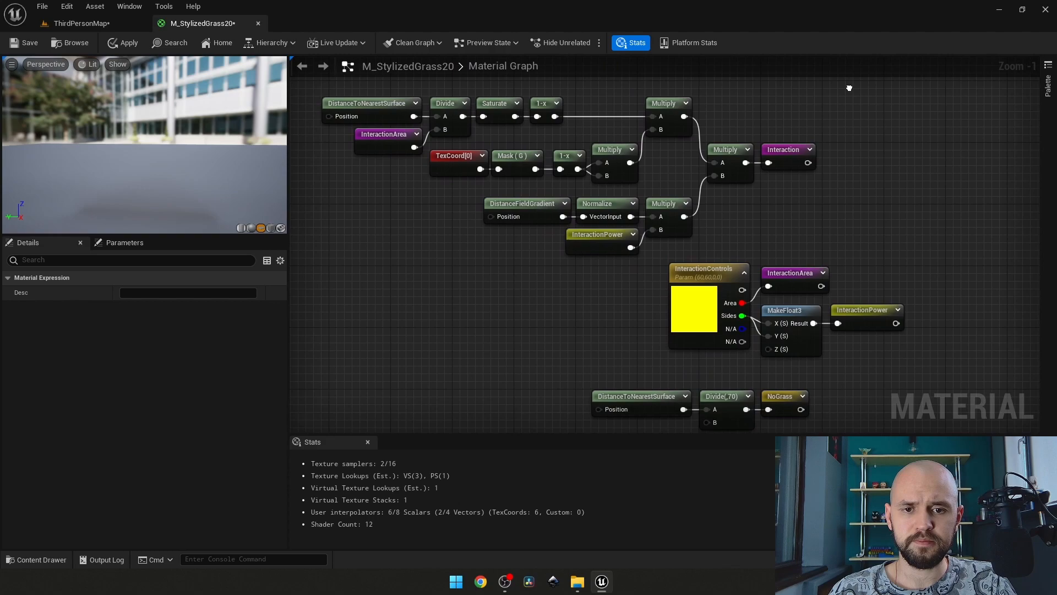
drag(555, 348, 826, 425)
right_drag(927, 182, 290, 177)
scroll(602, 154, down, 1)
right_drag(602, 155, 508, 461)
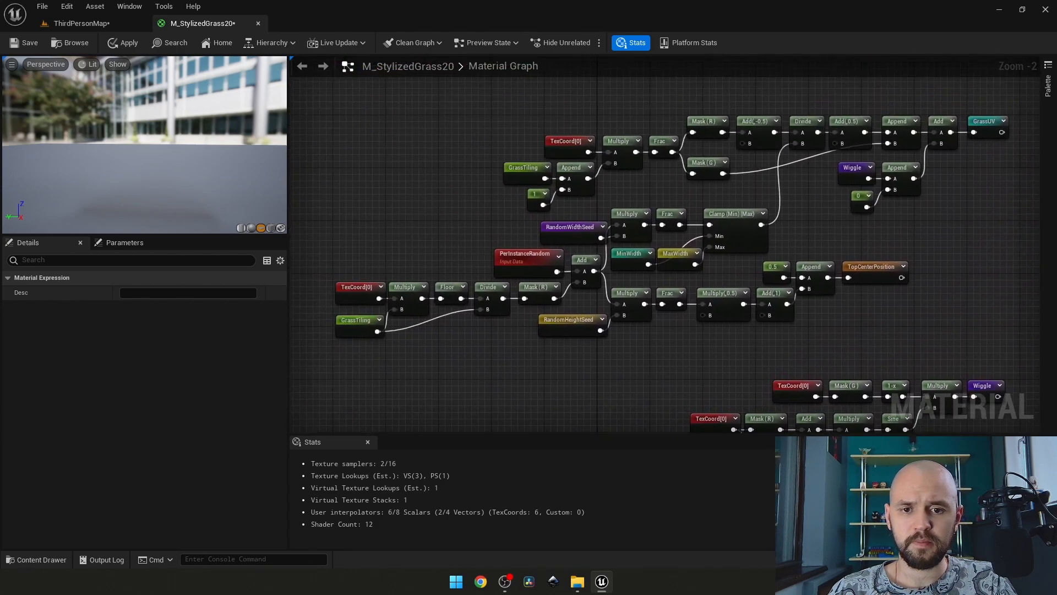
right_drag(521, 343, 556, 370)
scroll(556, 370, up, 1)
right_drag(498, 215, 175, 0)
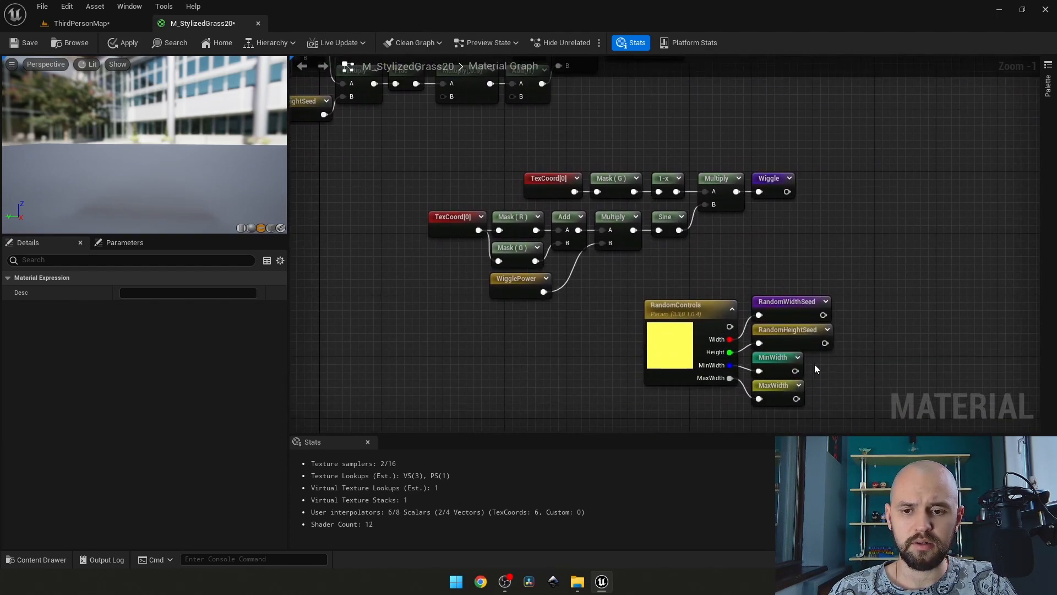
Step: Highlight the whole RadialGradientExponential network that feeds Shape, clear the selection, and return to the material output node
right_drag(721, 193, 793, 392)
drag(987, 342, 554, 176)
right_drag(763, 183, 662, 237)
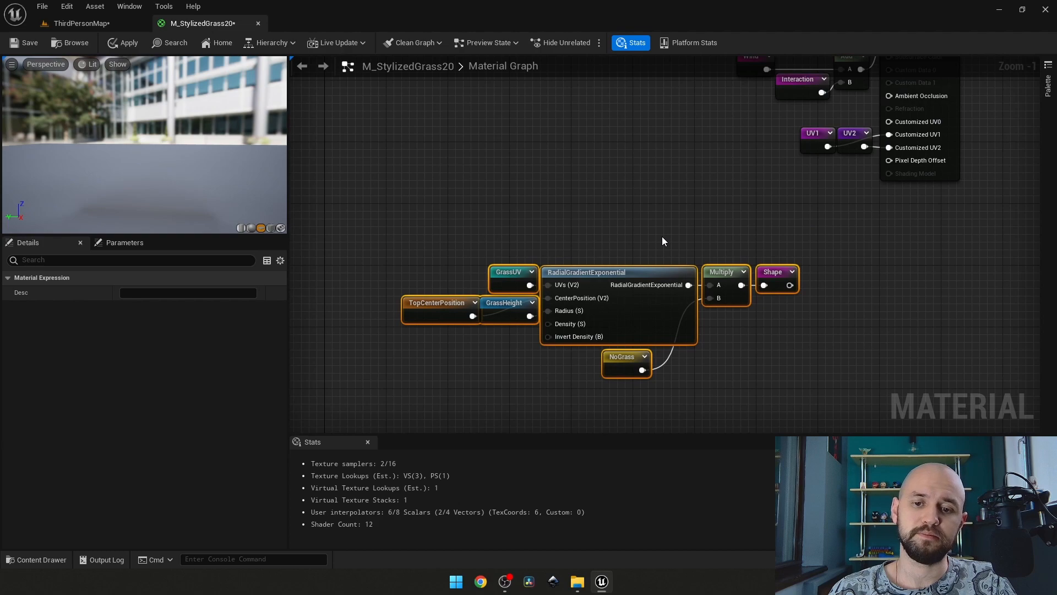
click(662, 236)
scroll(644, 200, down, 2)
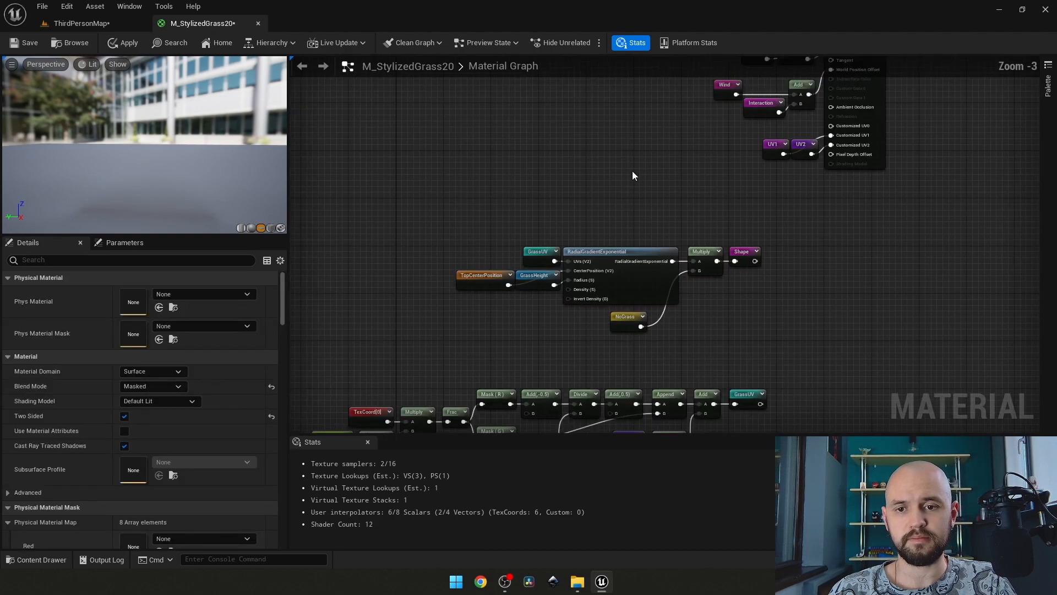
right_drag(633, 172, 588, 347)
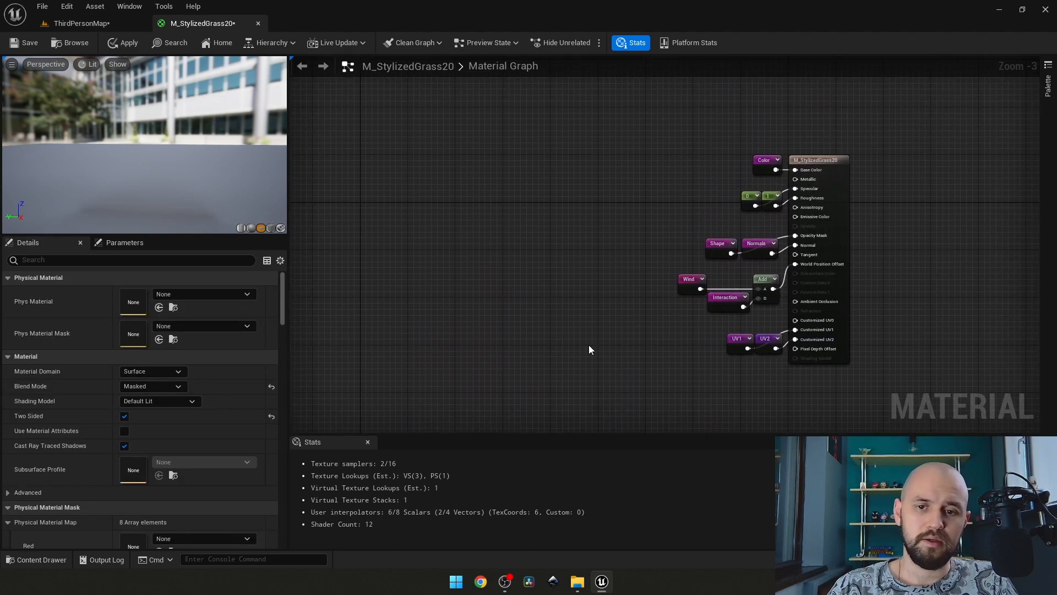